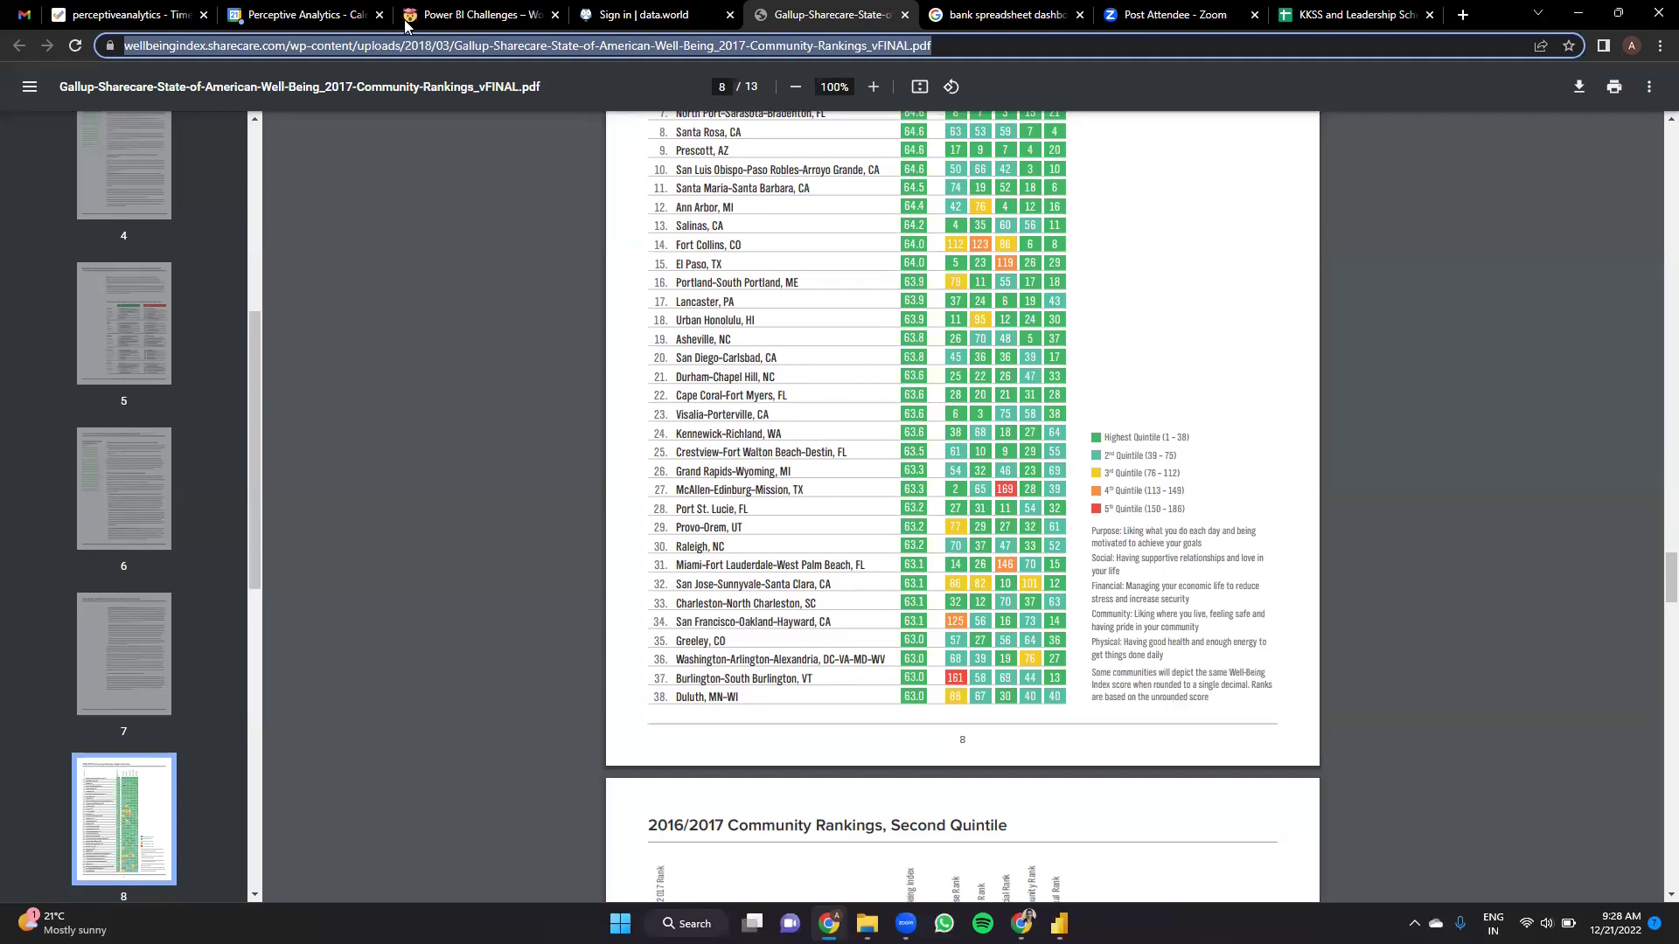
- Open the "2021 Week 45 | Power BI: Create a Custom Navigation Experience" challenge and find its embedded sample report
left_click(406, 25)
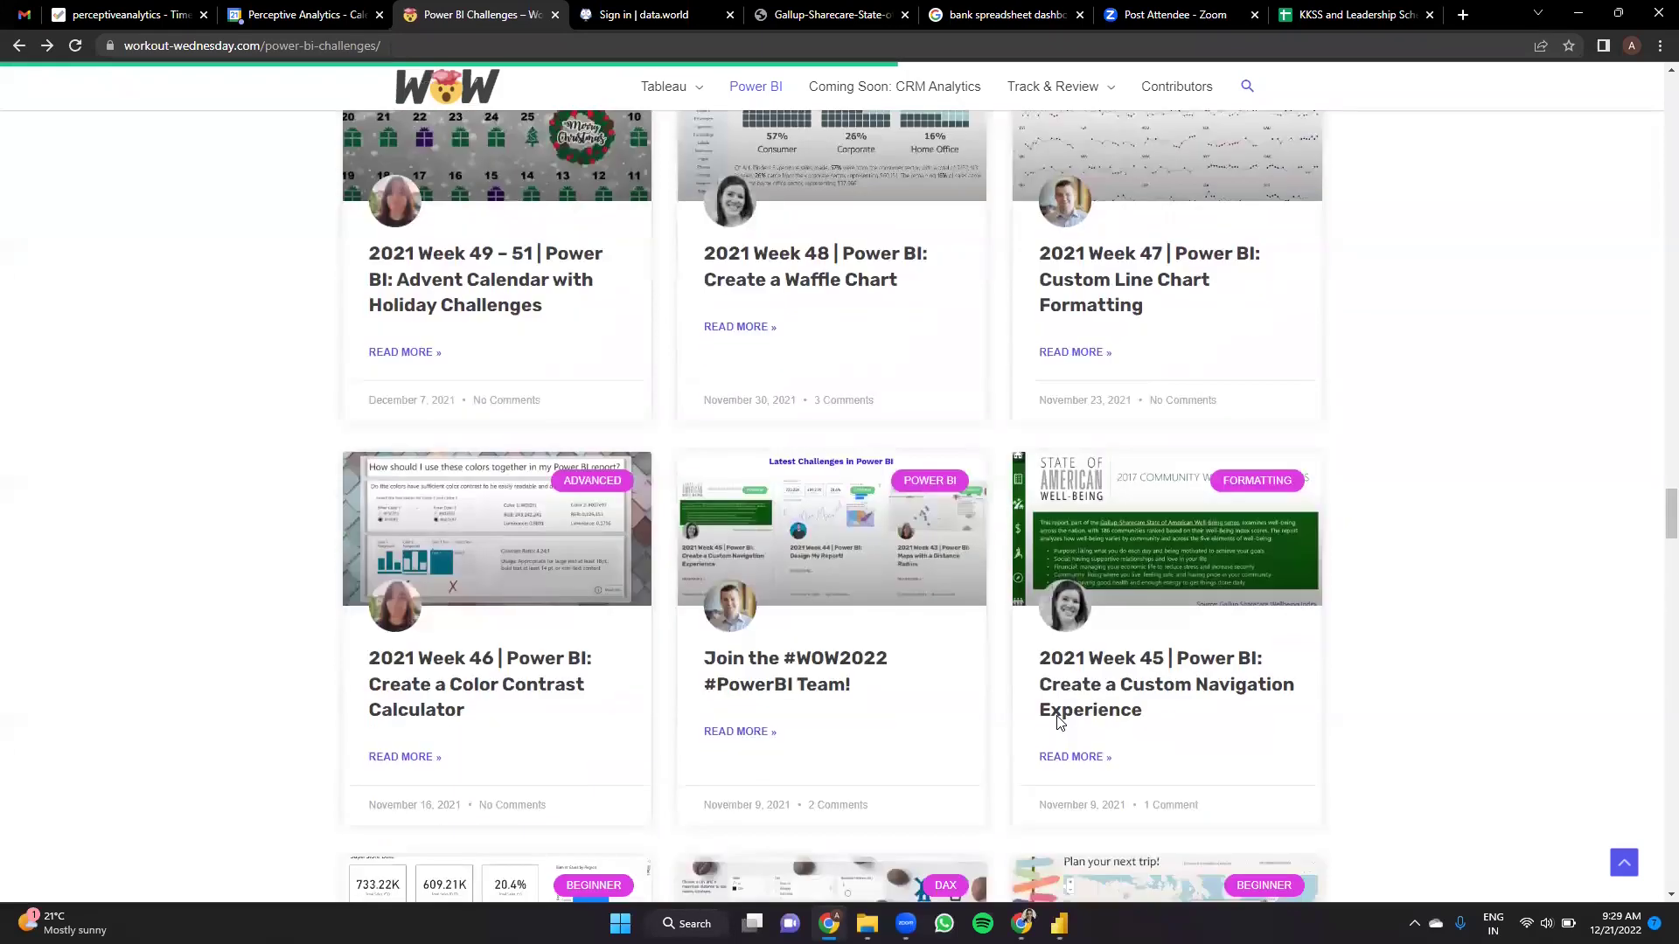
left_click(1109, 684)
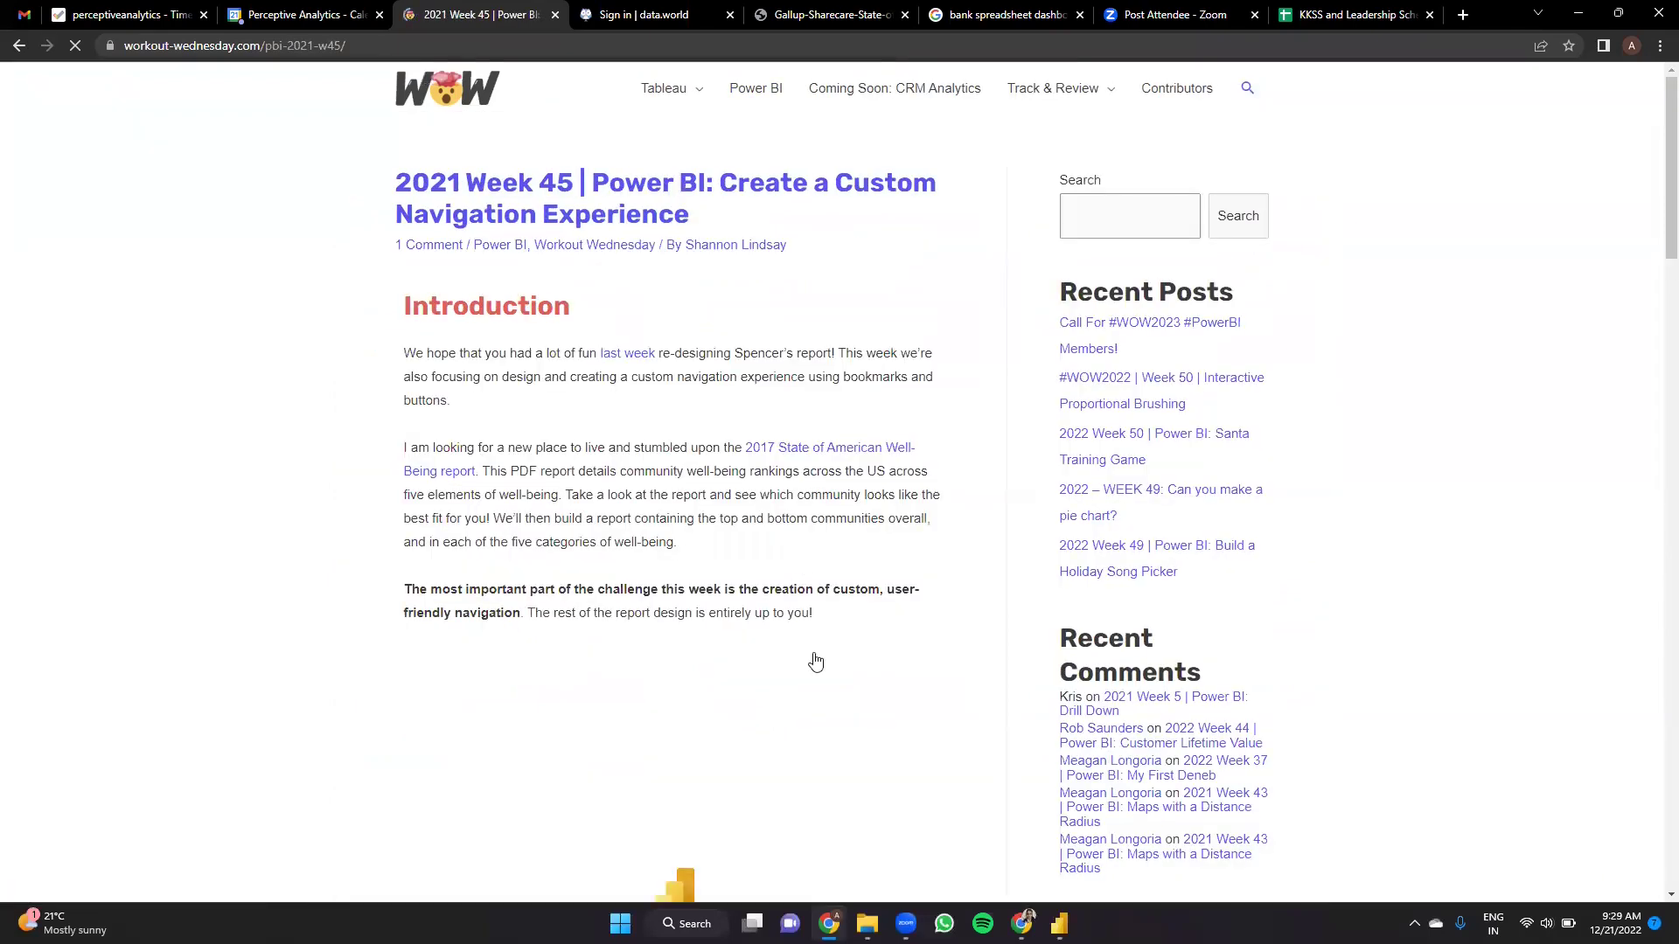
scroll(815, 662, "down", 1)
scroll(815, 662, "down", 2)
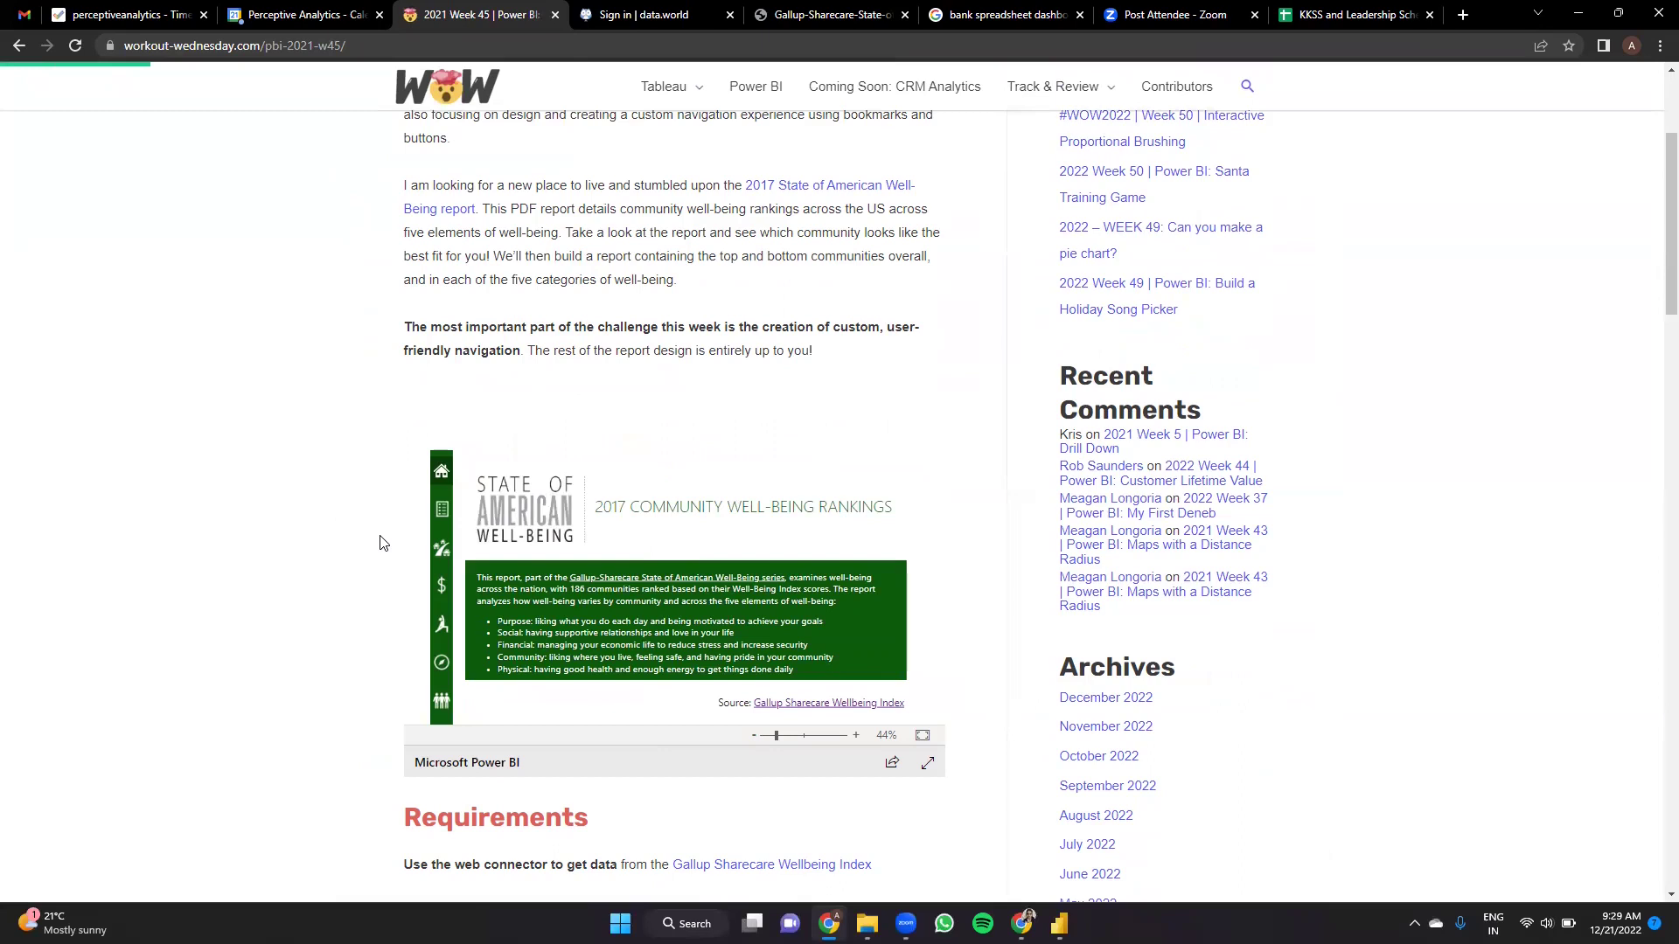
- View the embedded report full screen, go through its Overview and well-being element pages, return to its home page and exit full screen
left_click(932, 773)
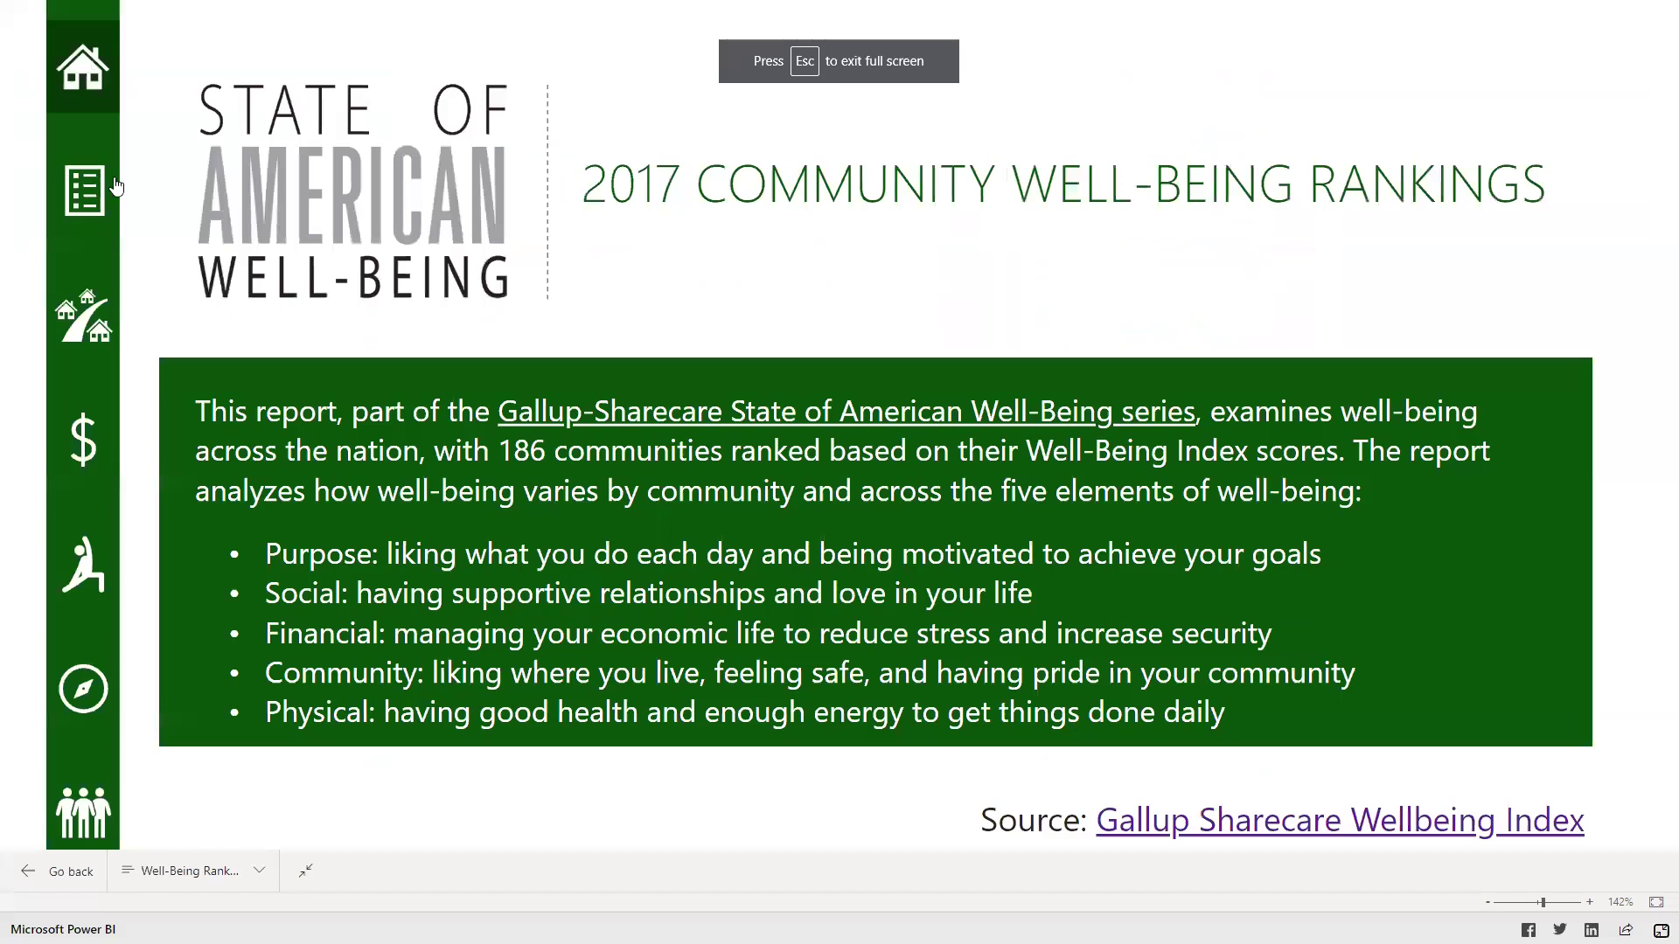
left_click(117, 186)
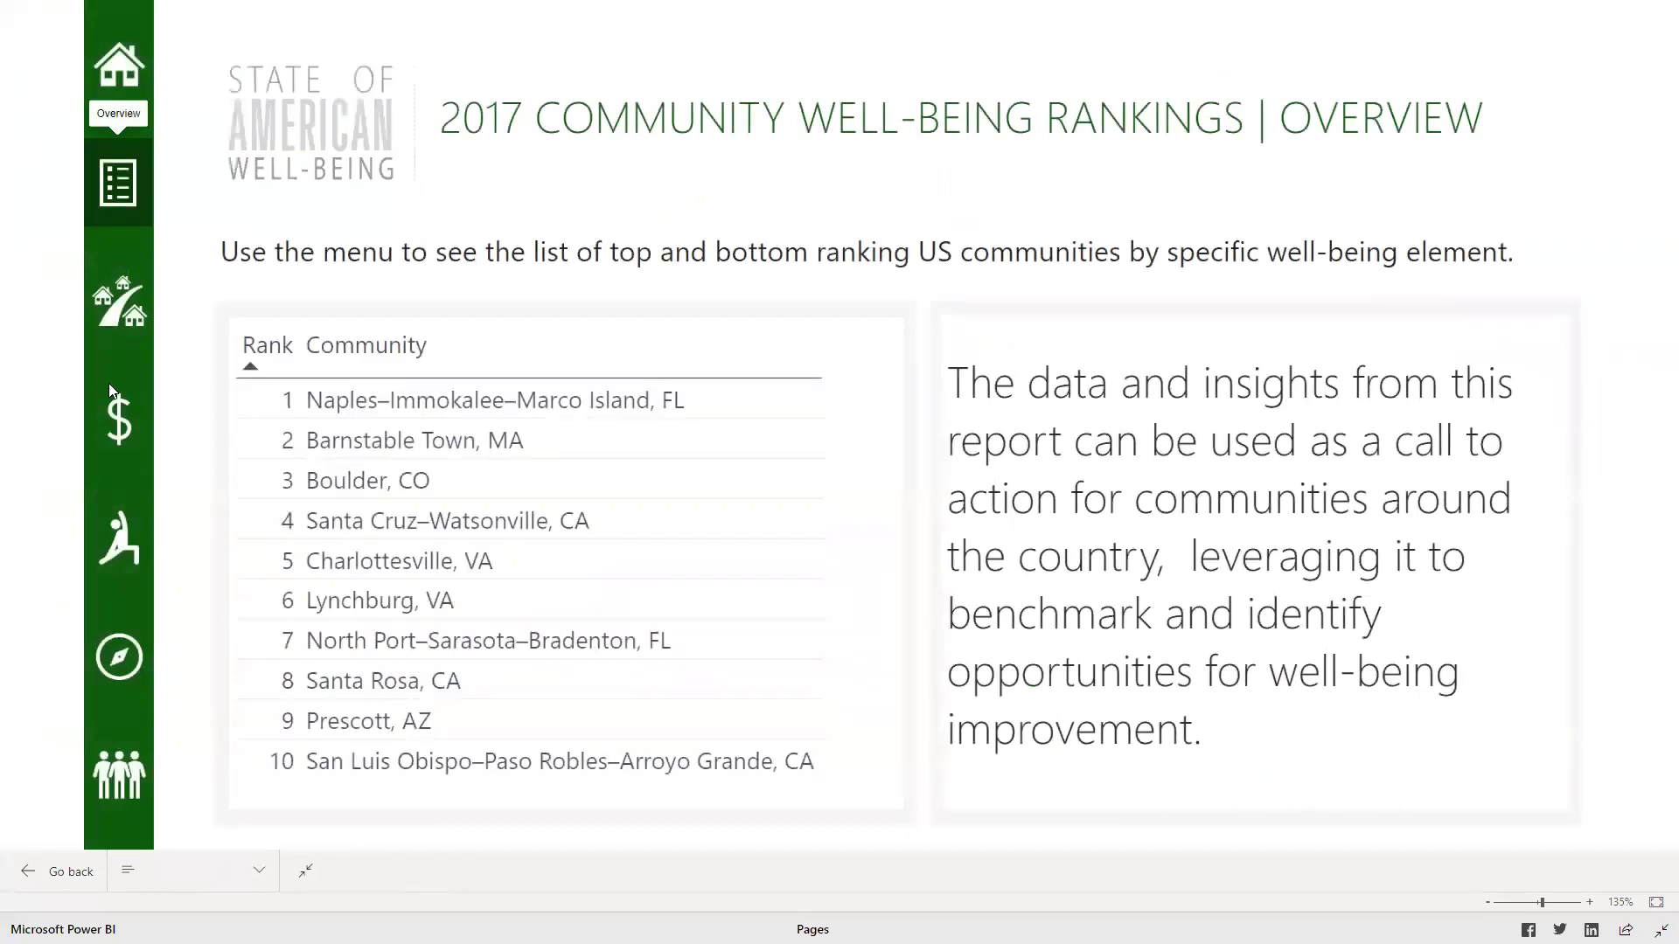
left_click(106, 555)
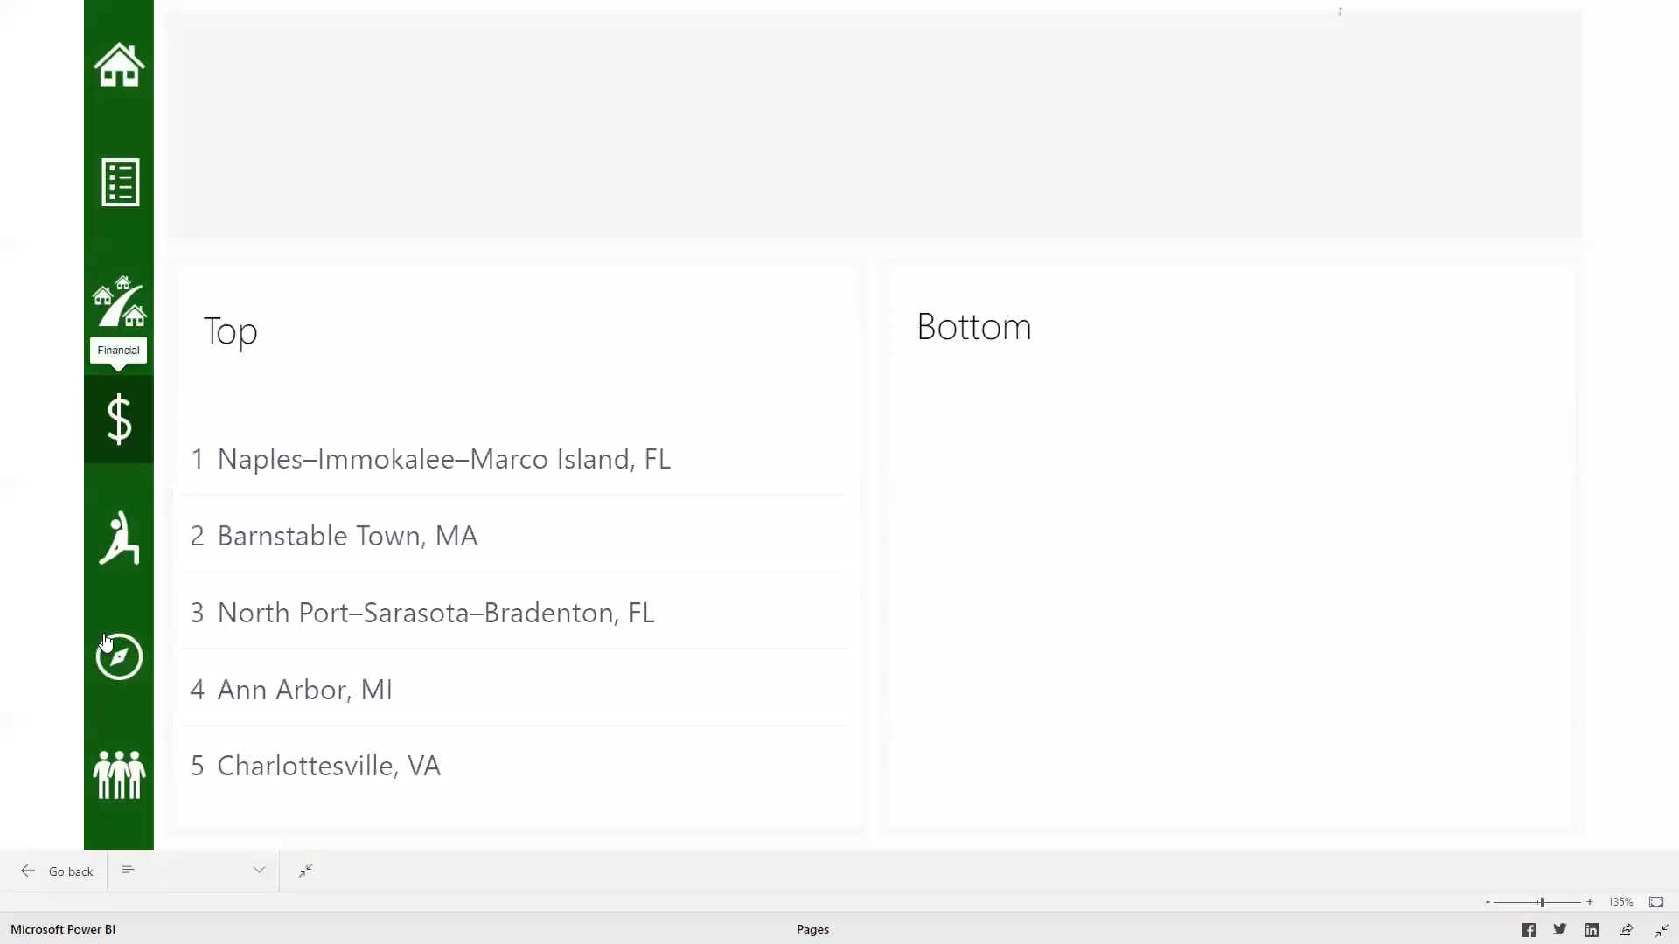
left_click(111, 781)
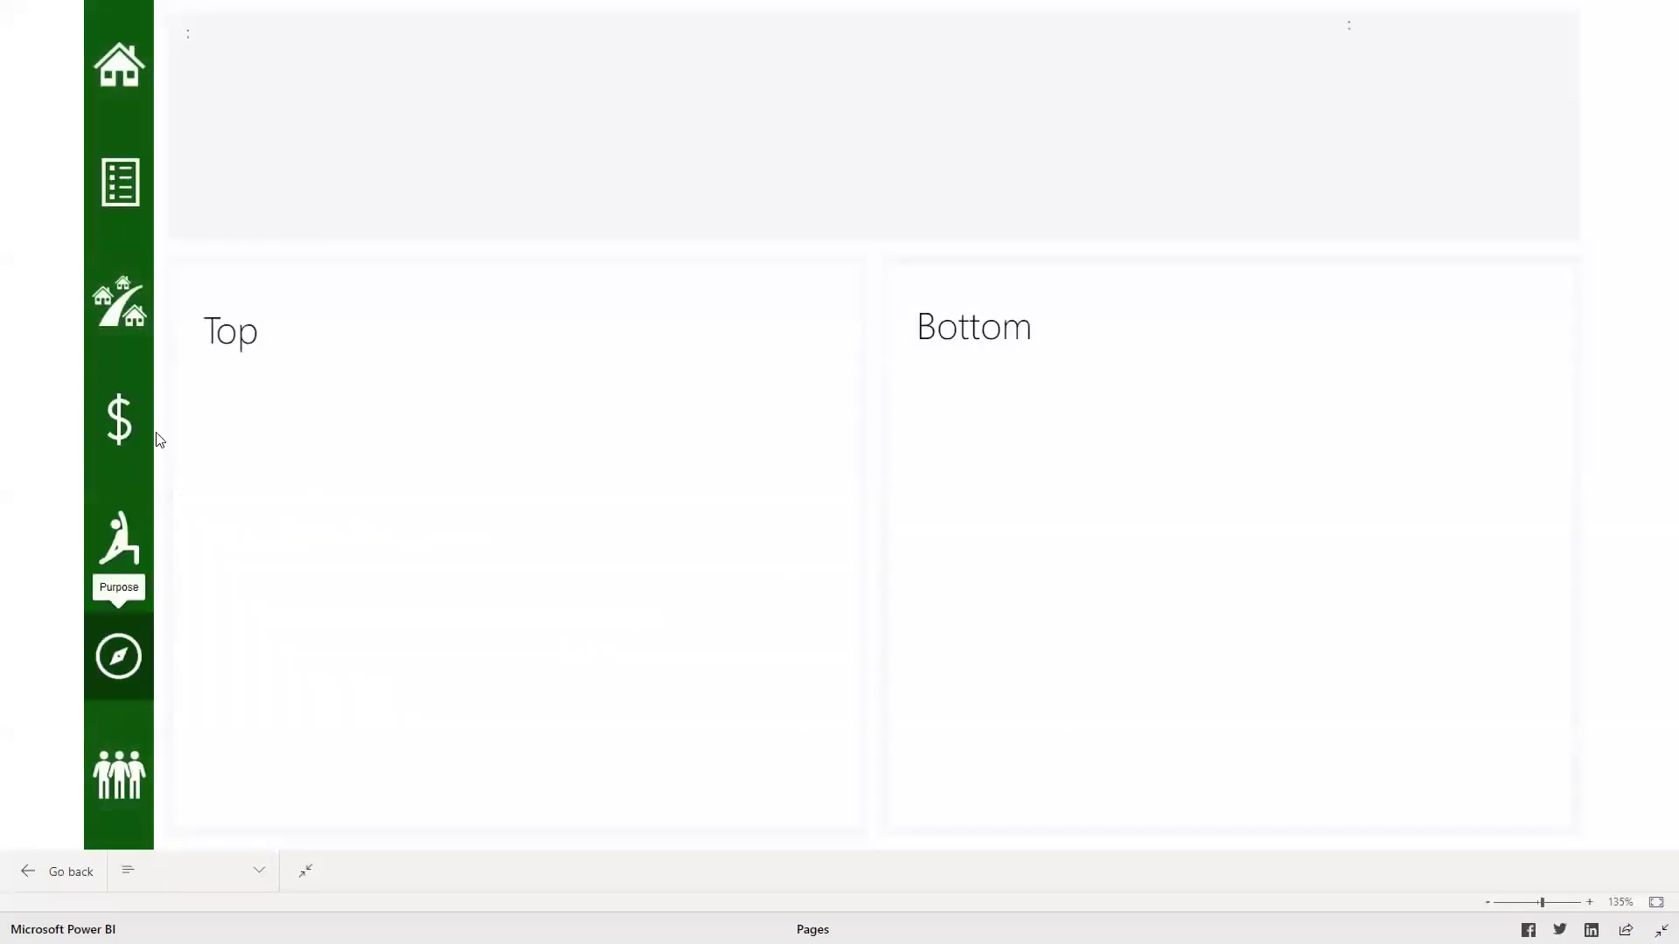
left_click(120, 94)
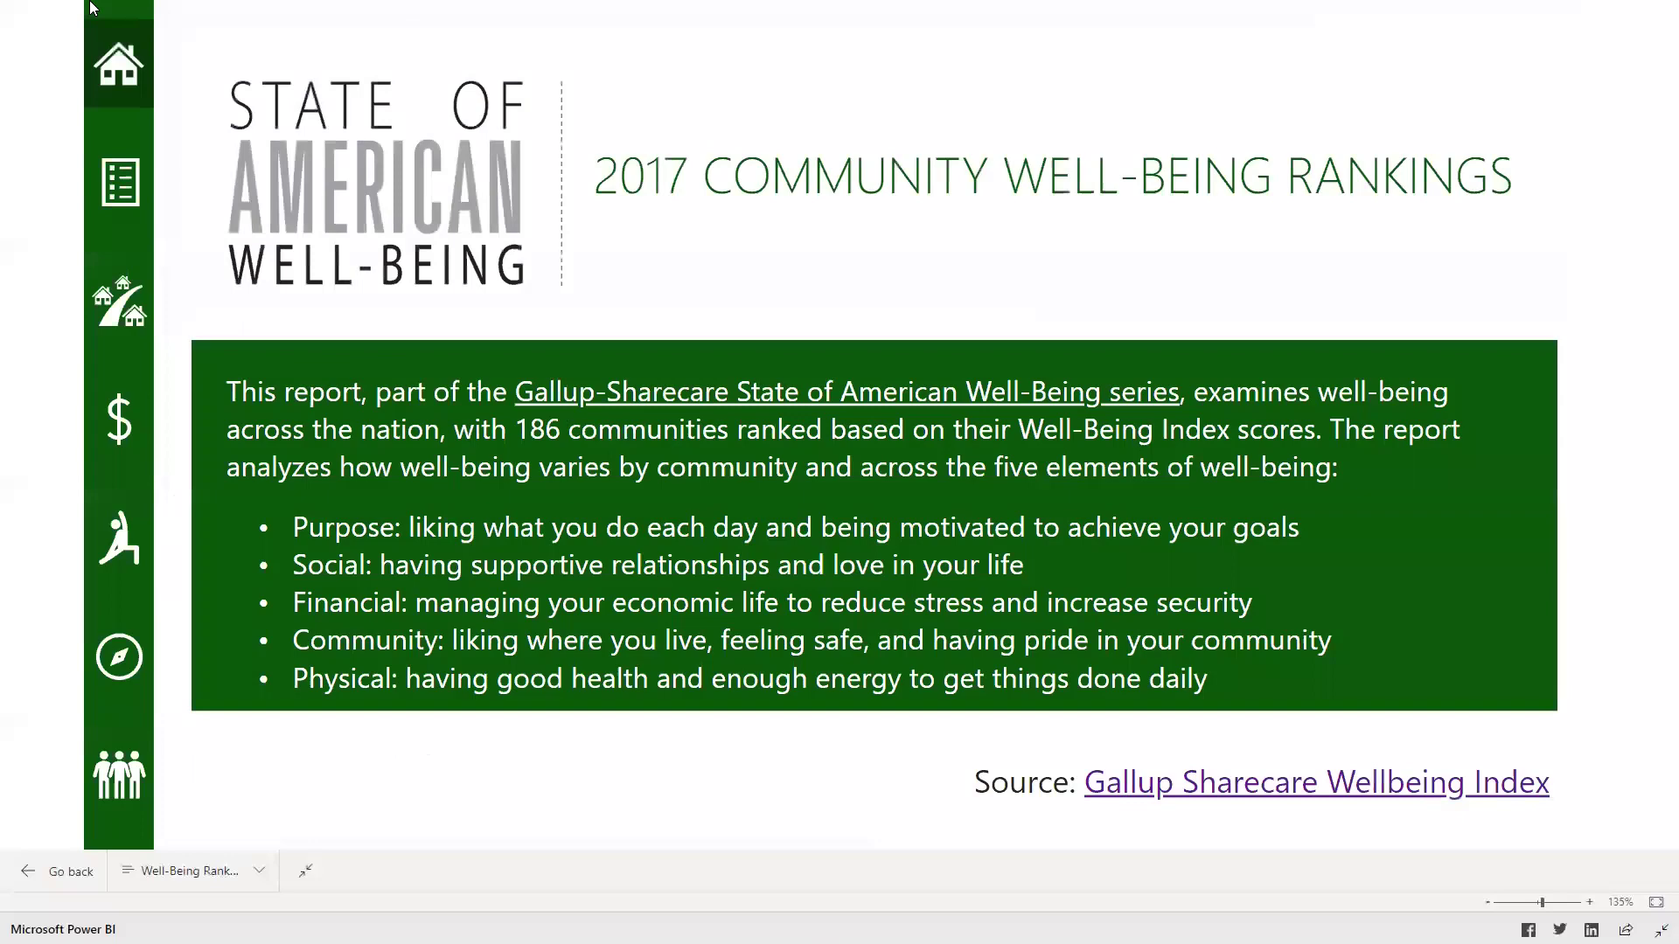
key("Escape")
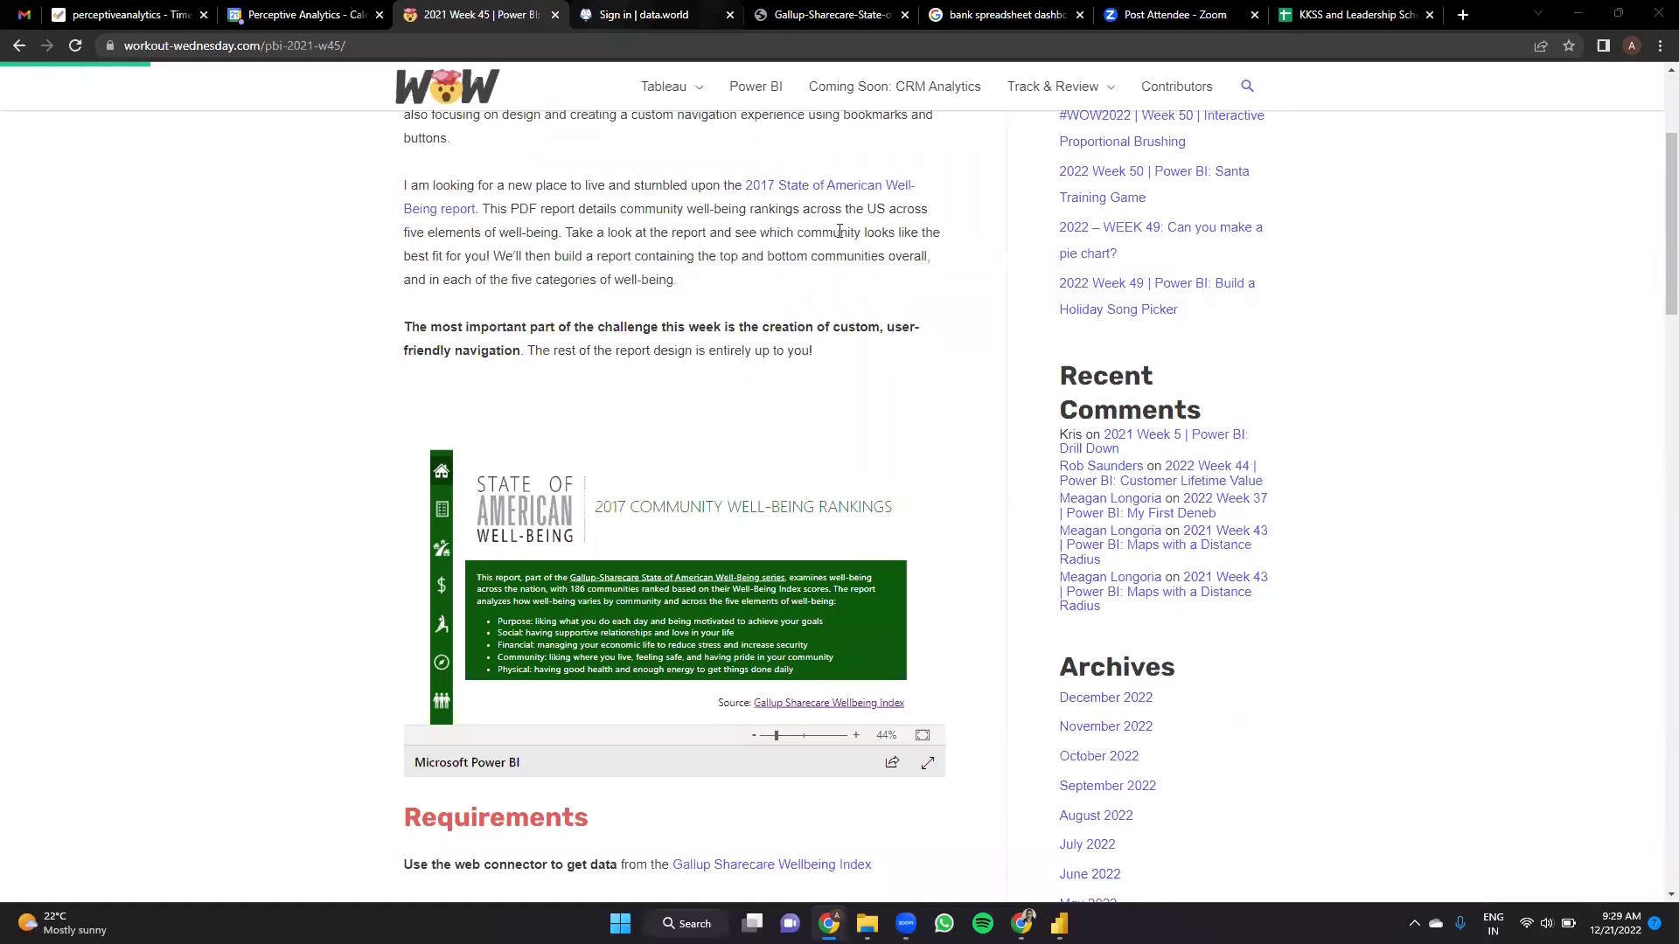
- Examine the Gallup-Sharecare 2017 Community Rankings PDF from its cover to the table of highest and lowest communities per element
left_click(831, 14)
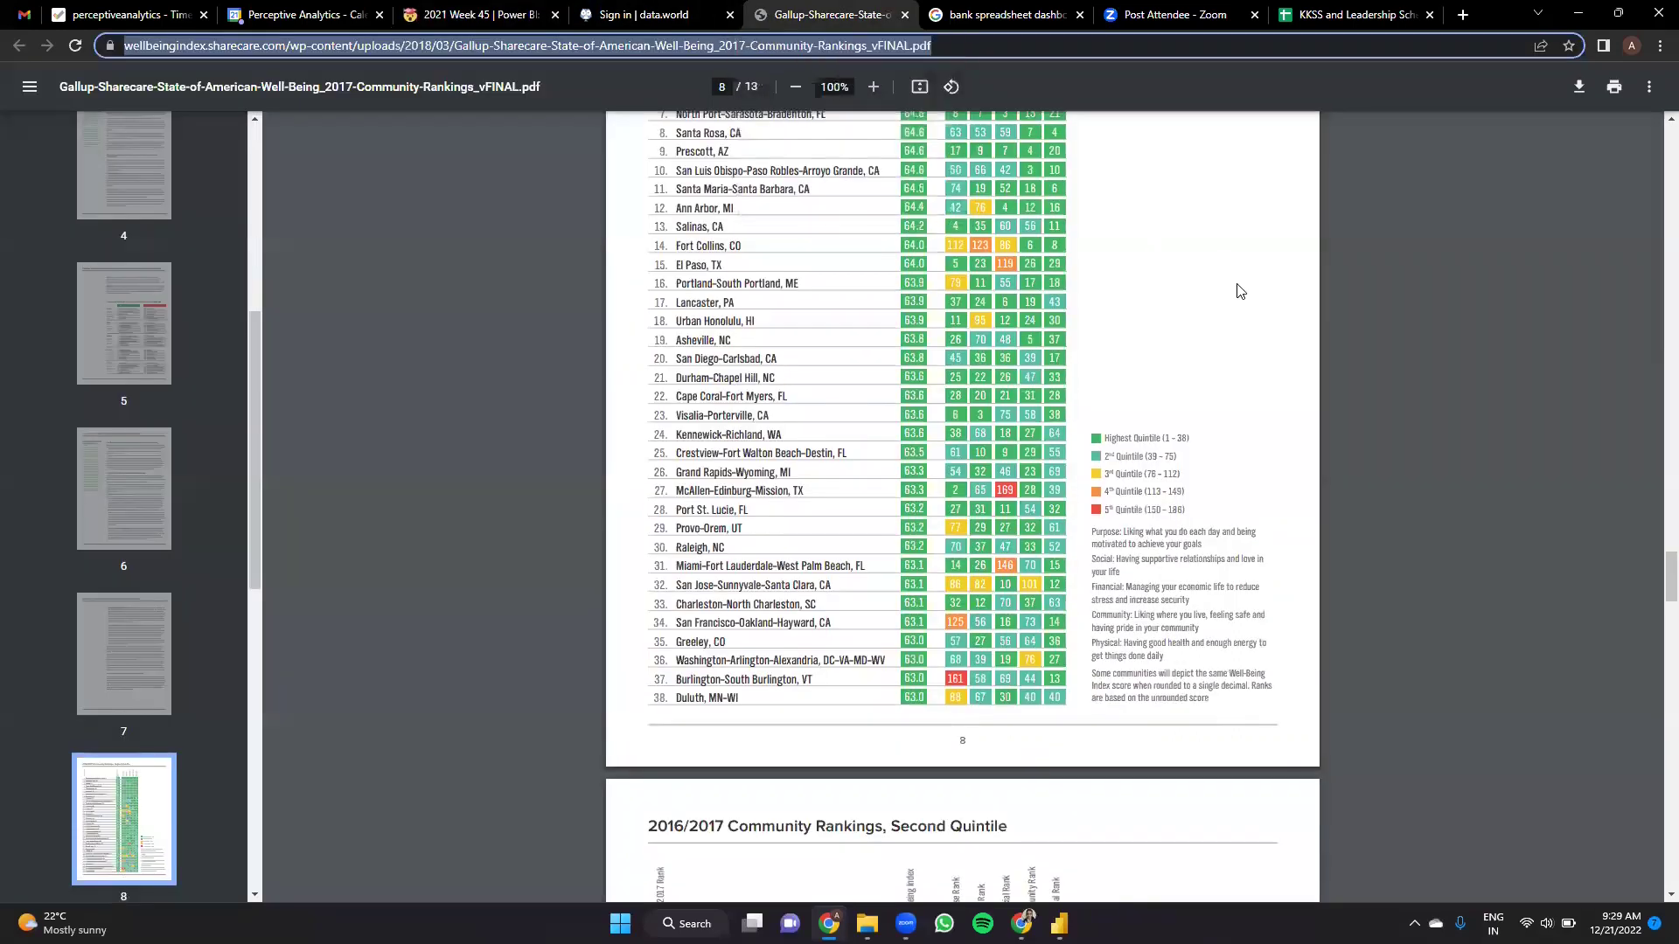
scroll(1044, 672, "up", 15)
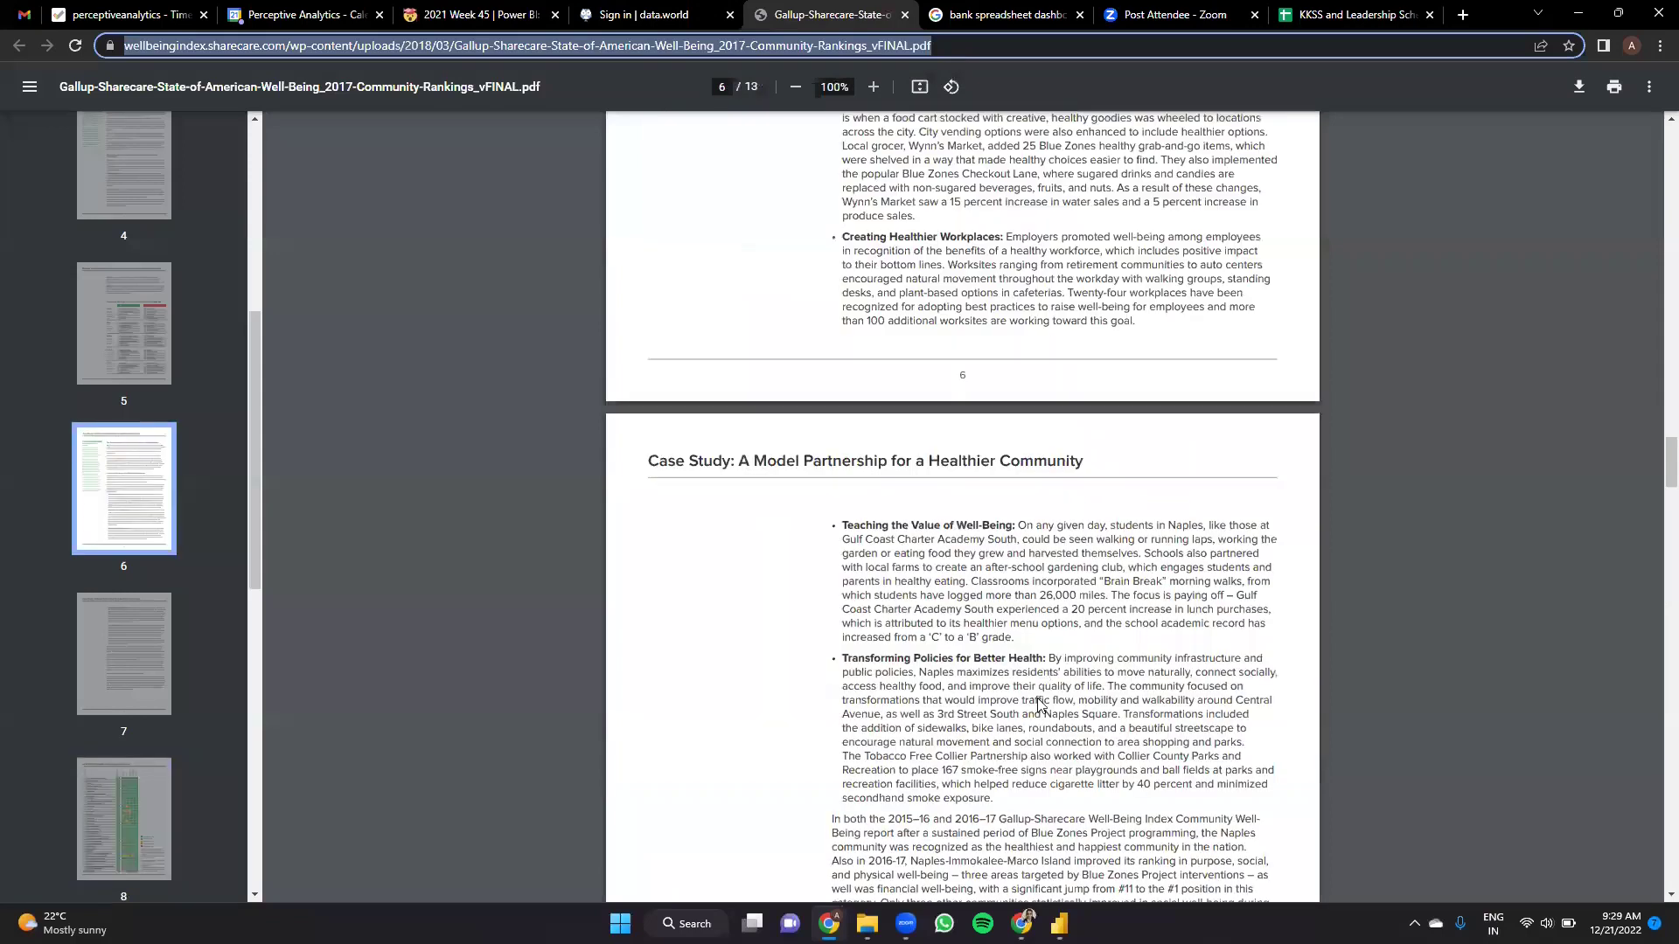
key("Return")
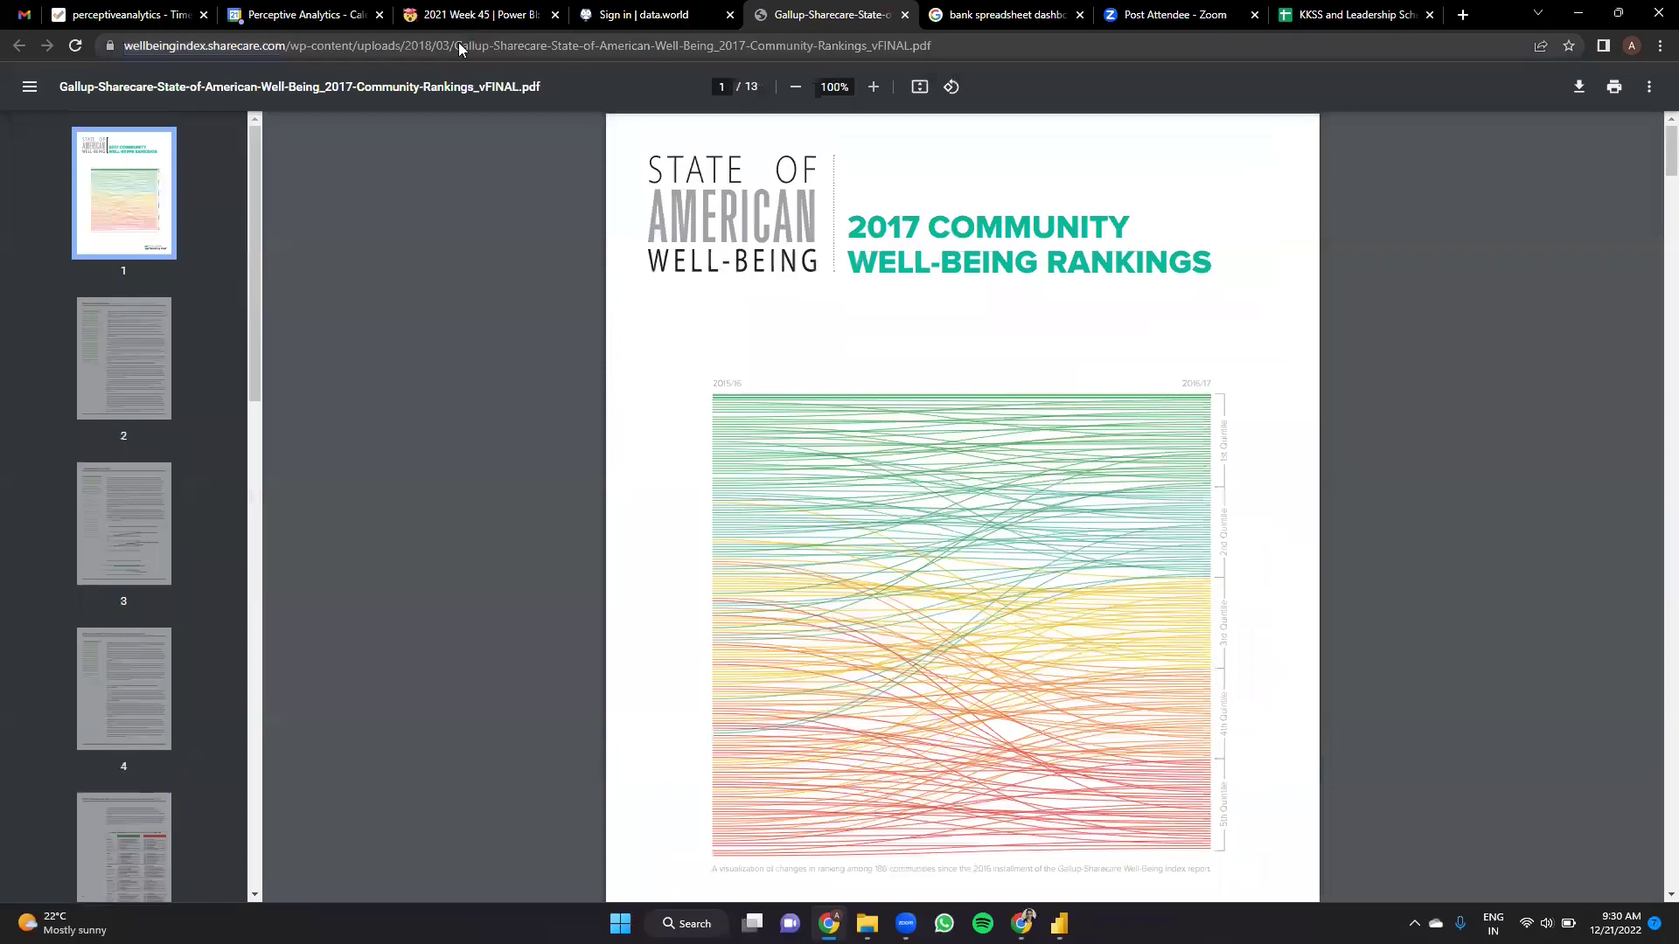
scroll(458, 42, "down", 20)
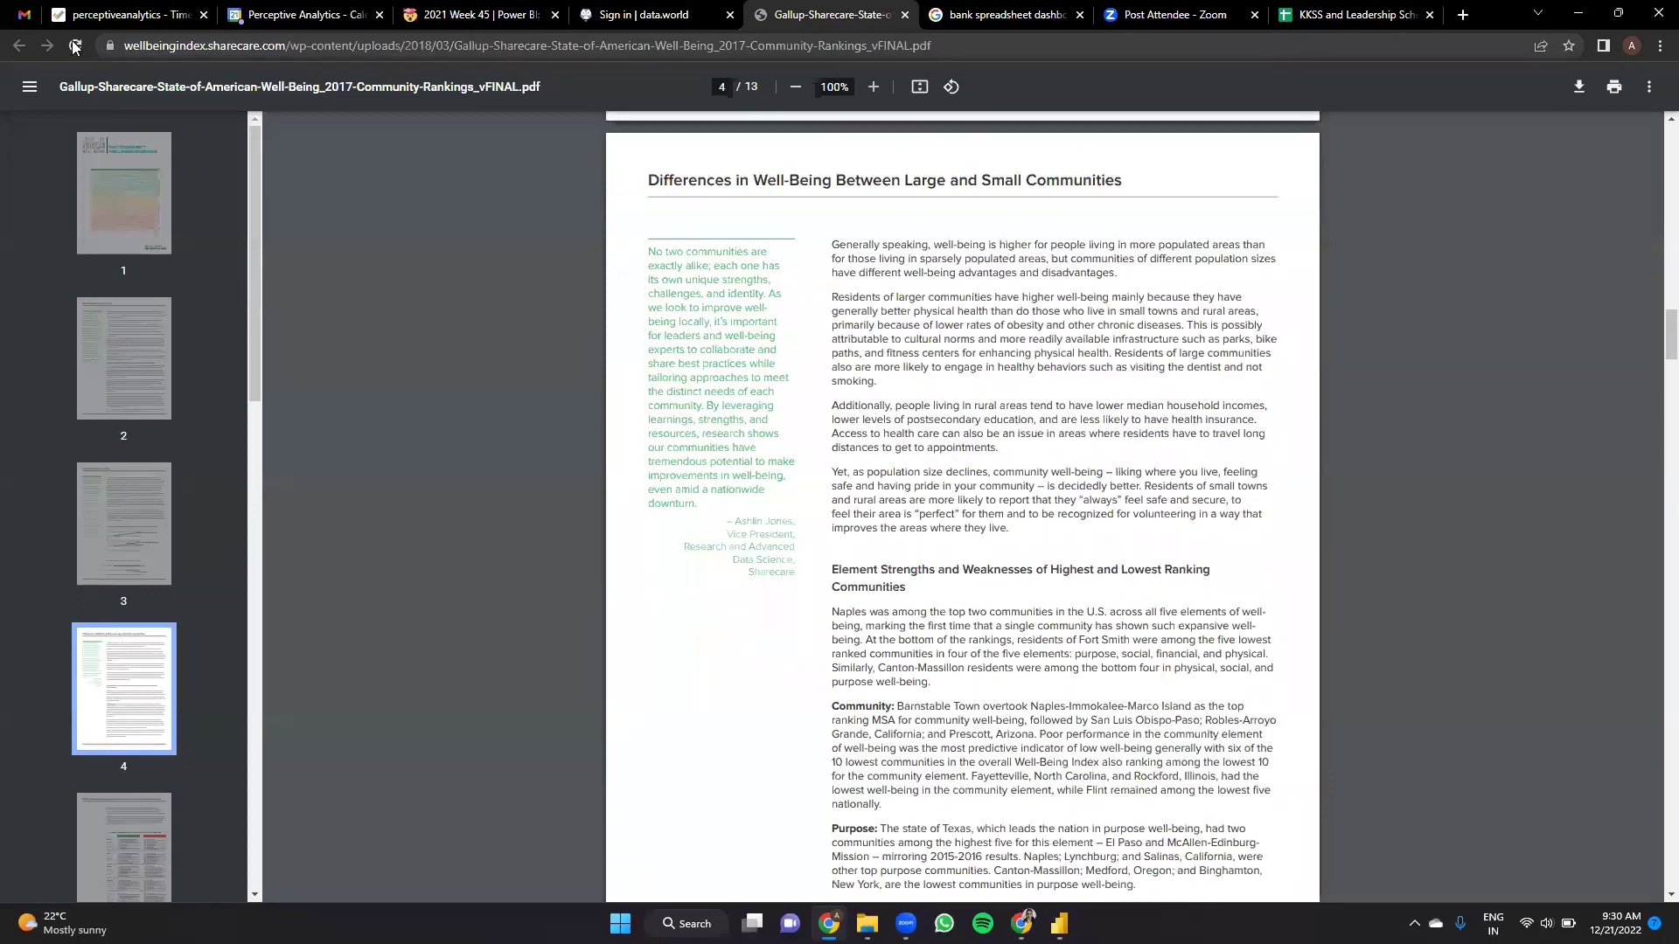
scroll(647, 202, "down", 10)
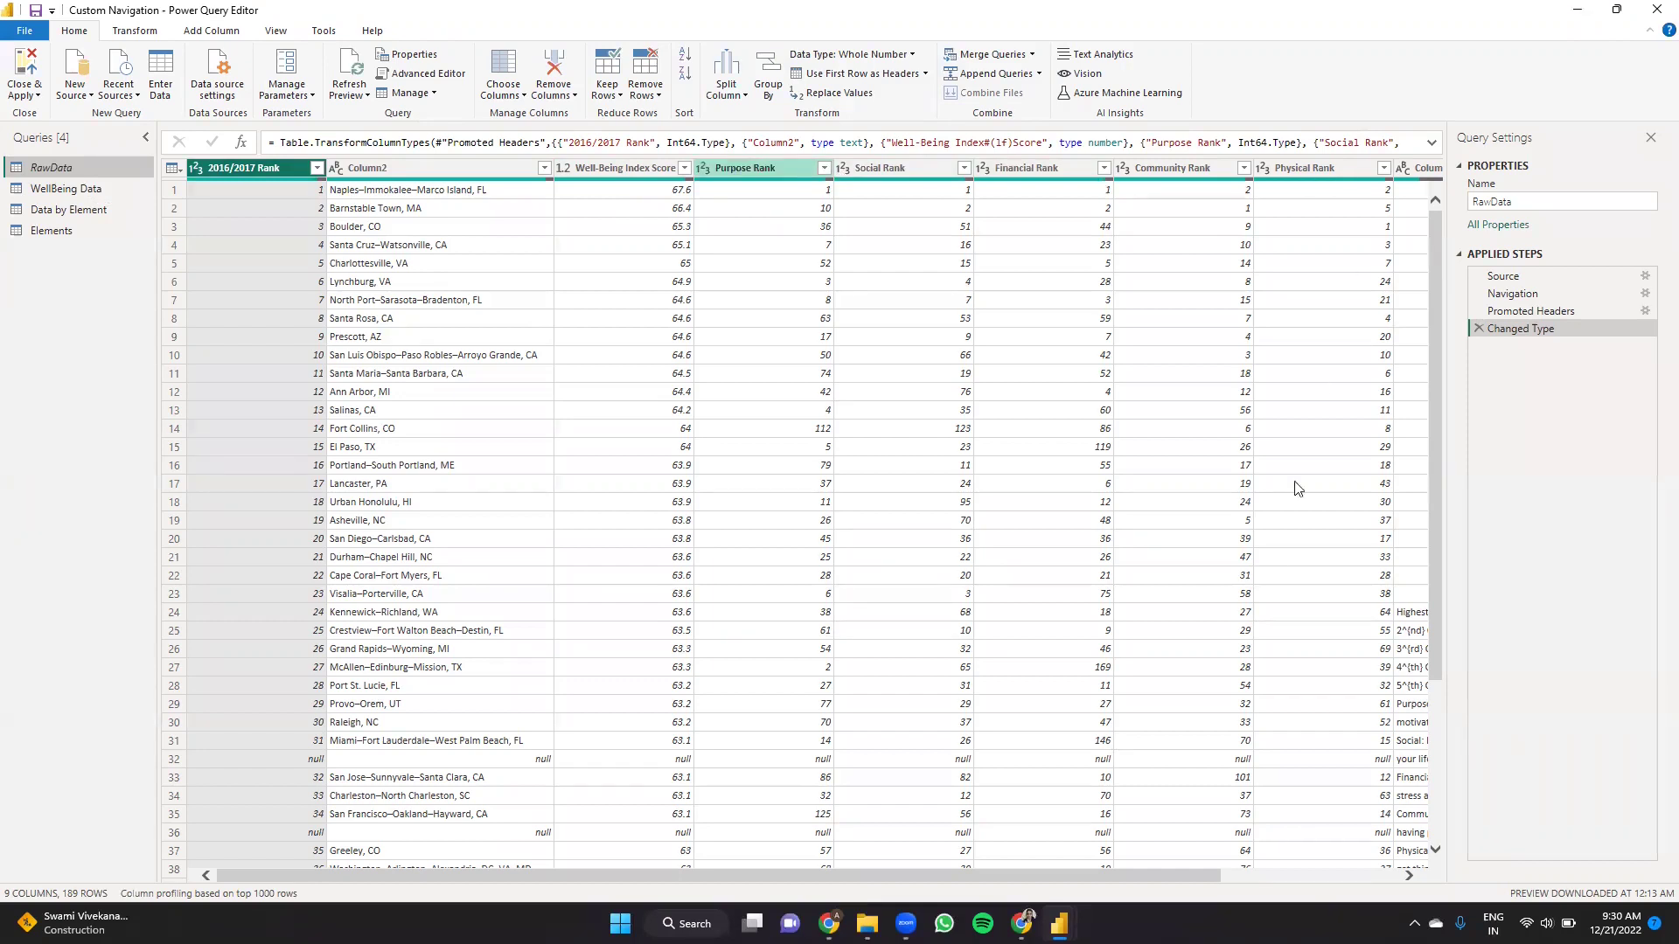
- In Power Query Editor, inspect the RawData rank columns and the Quintile column of the WellBeing Data query
left_click_drag(1189, 875, 1296, 877)
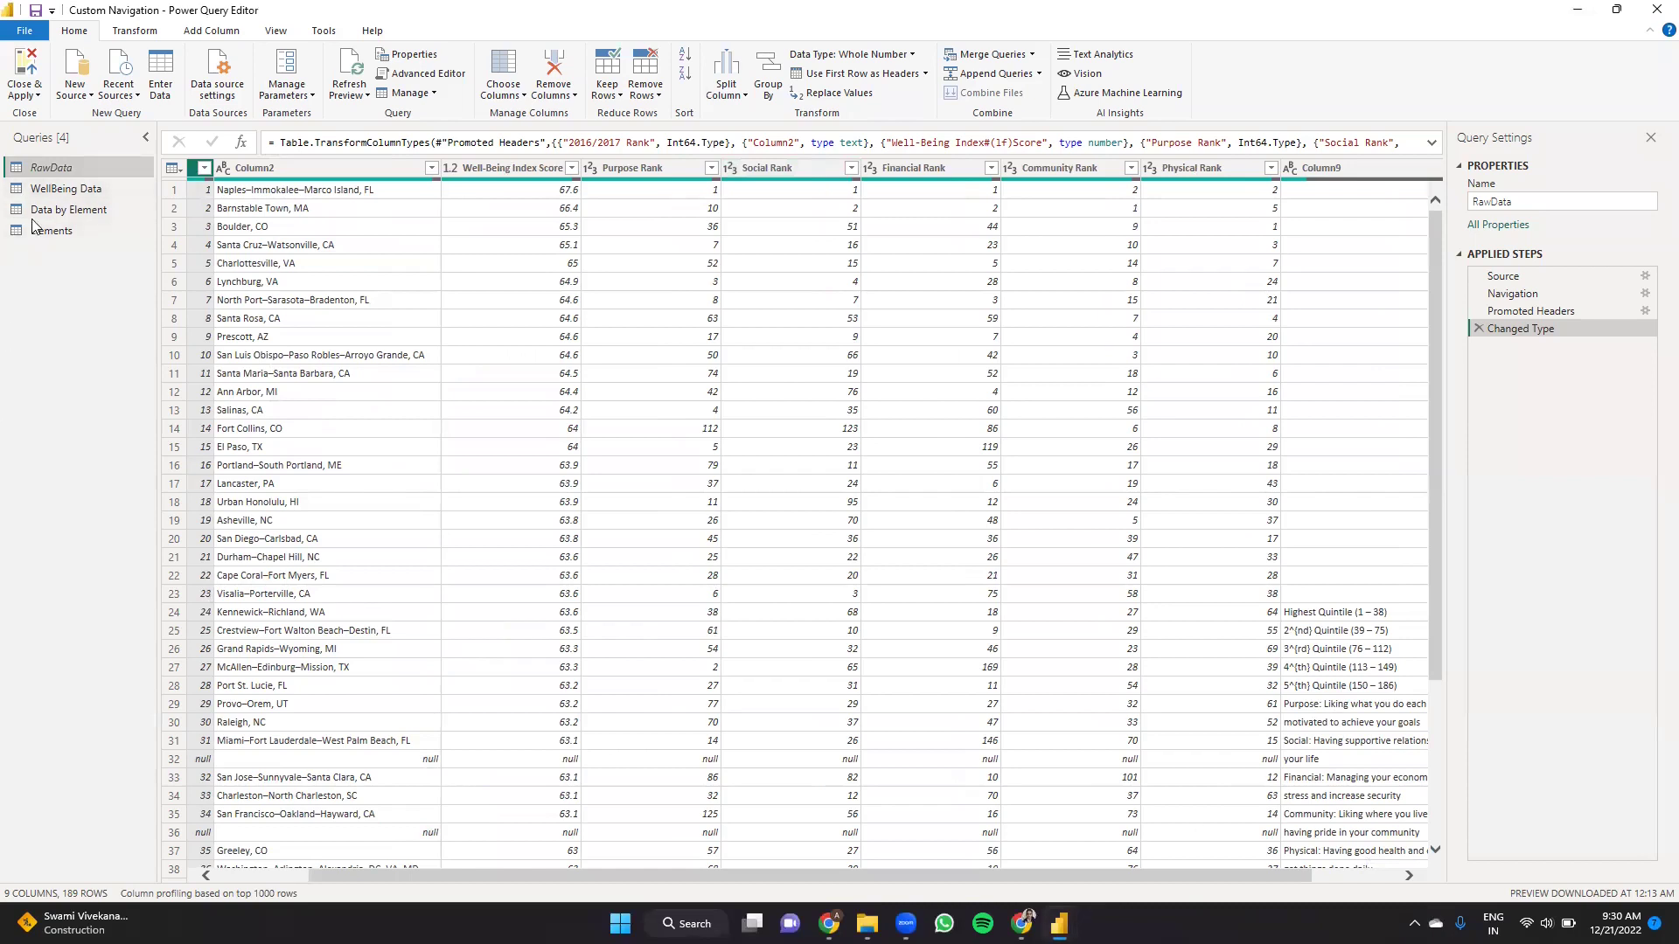
left_click(49, 182)
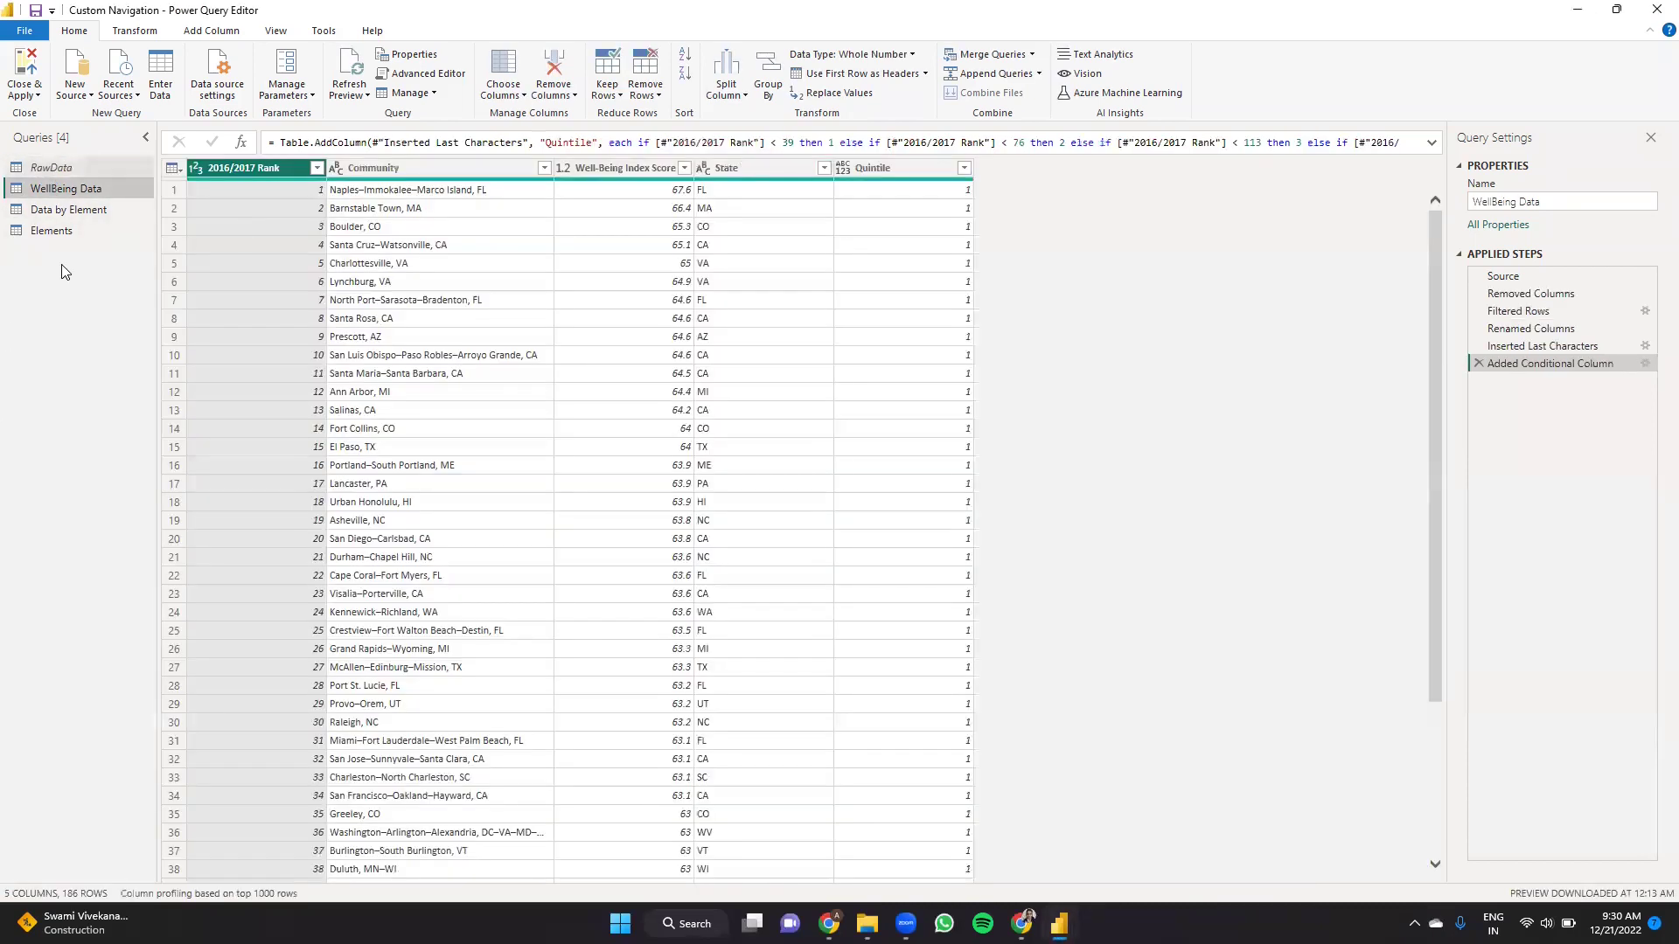
left_click(45, 167)
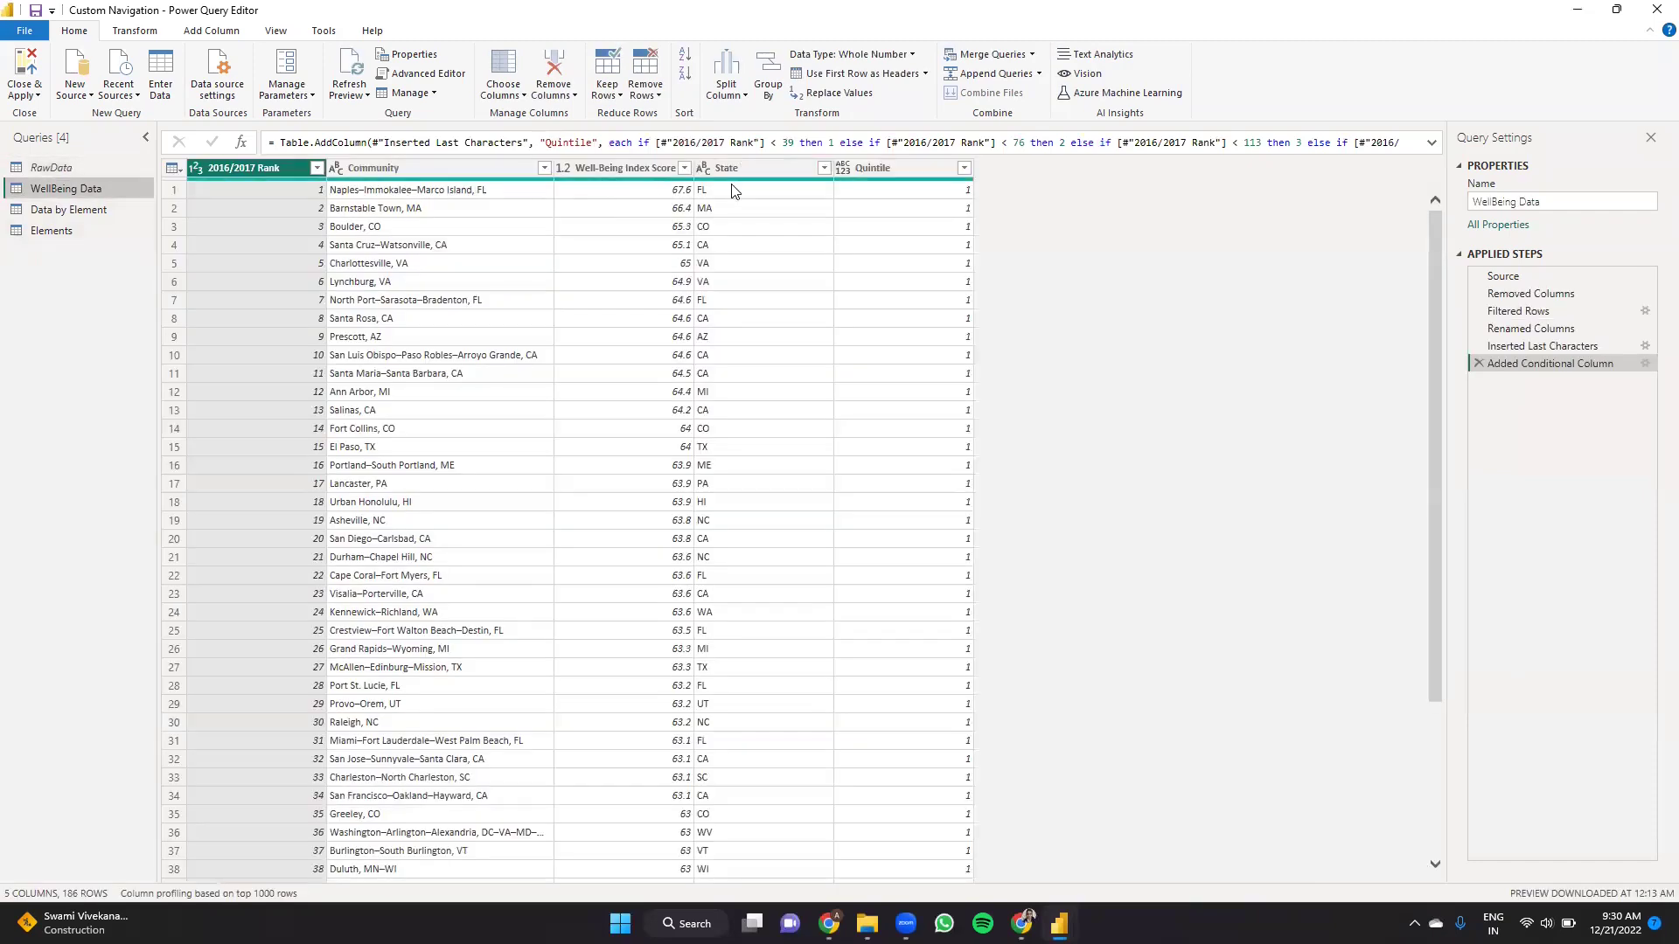
left_click(877, 175)
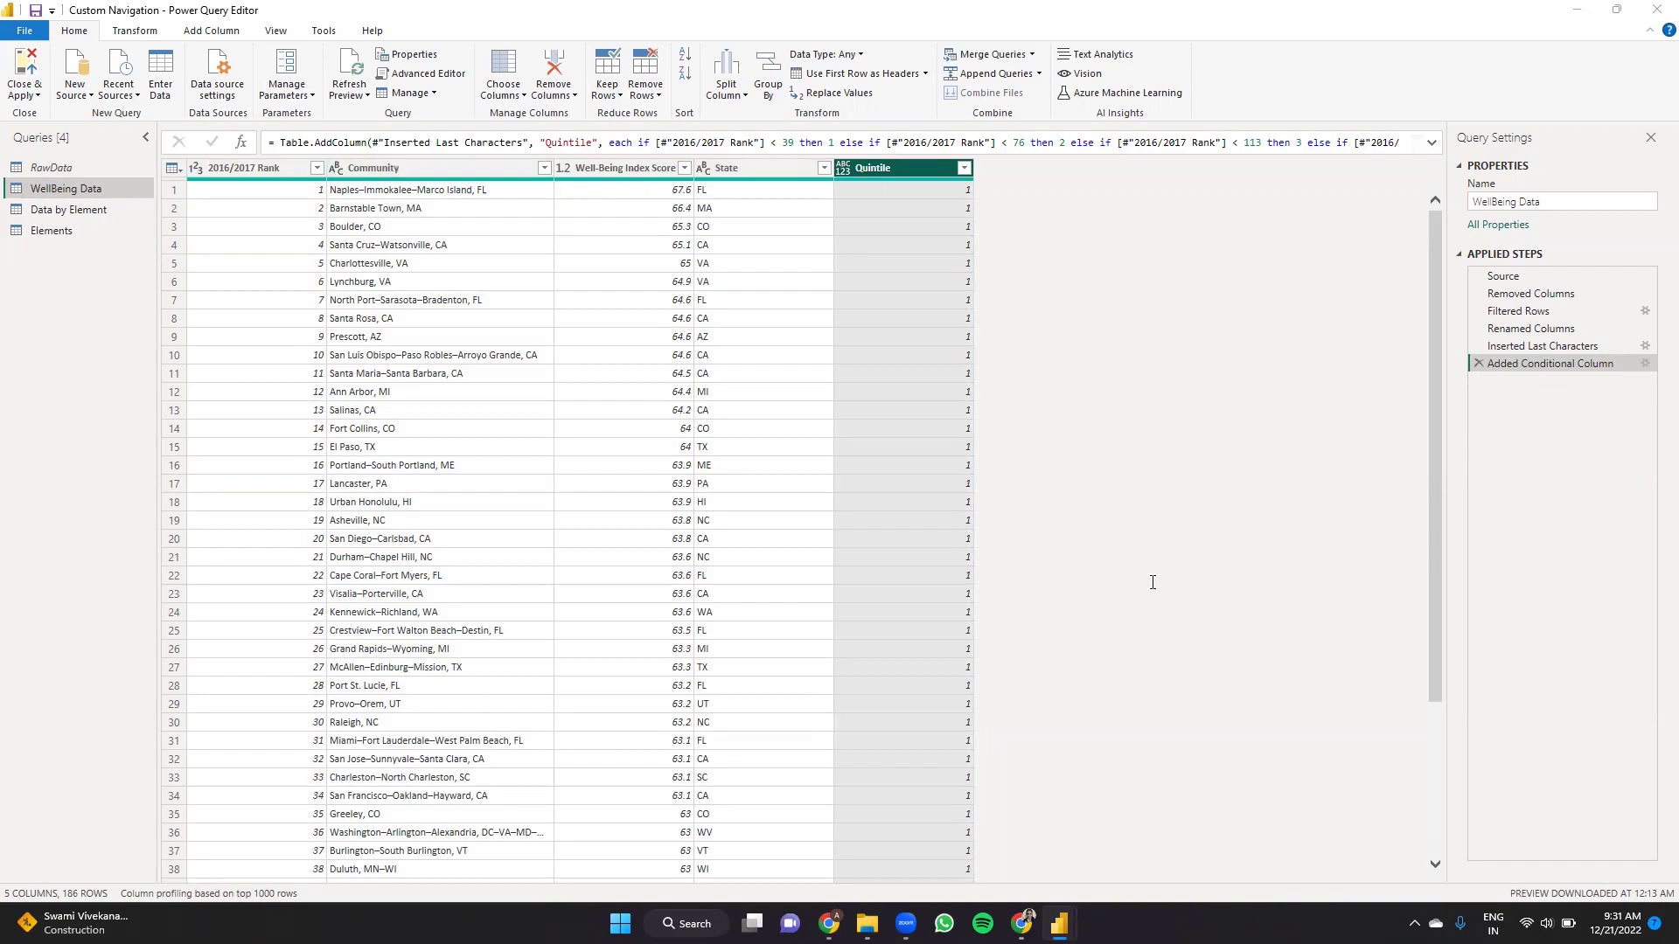
- Switch to the rankings PDF in the browser and check the quintile ranges beside the first-quintile community table
key("alt+Tab")
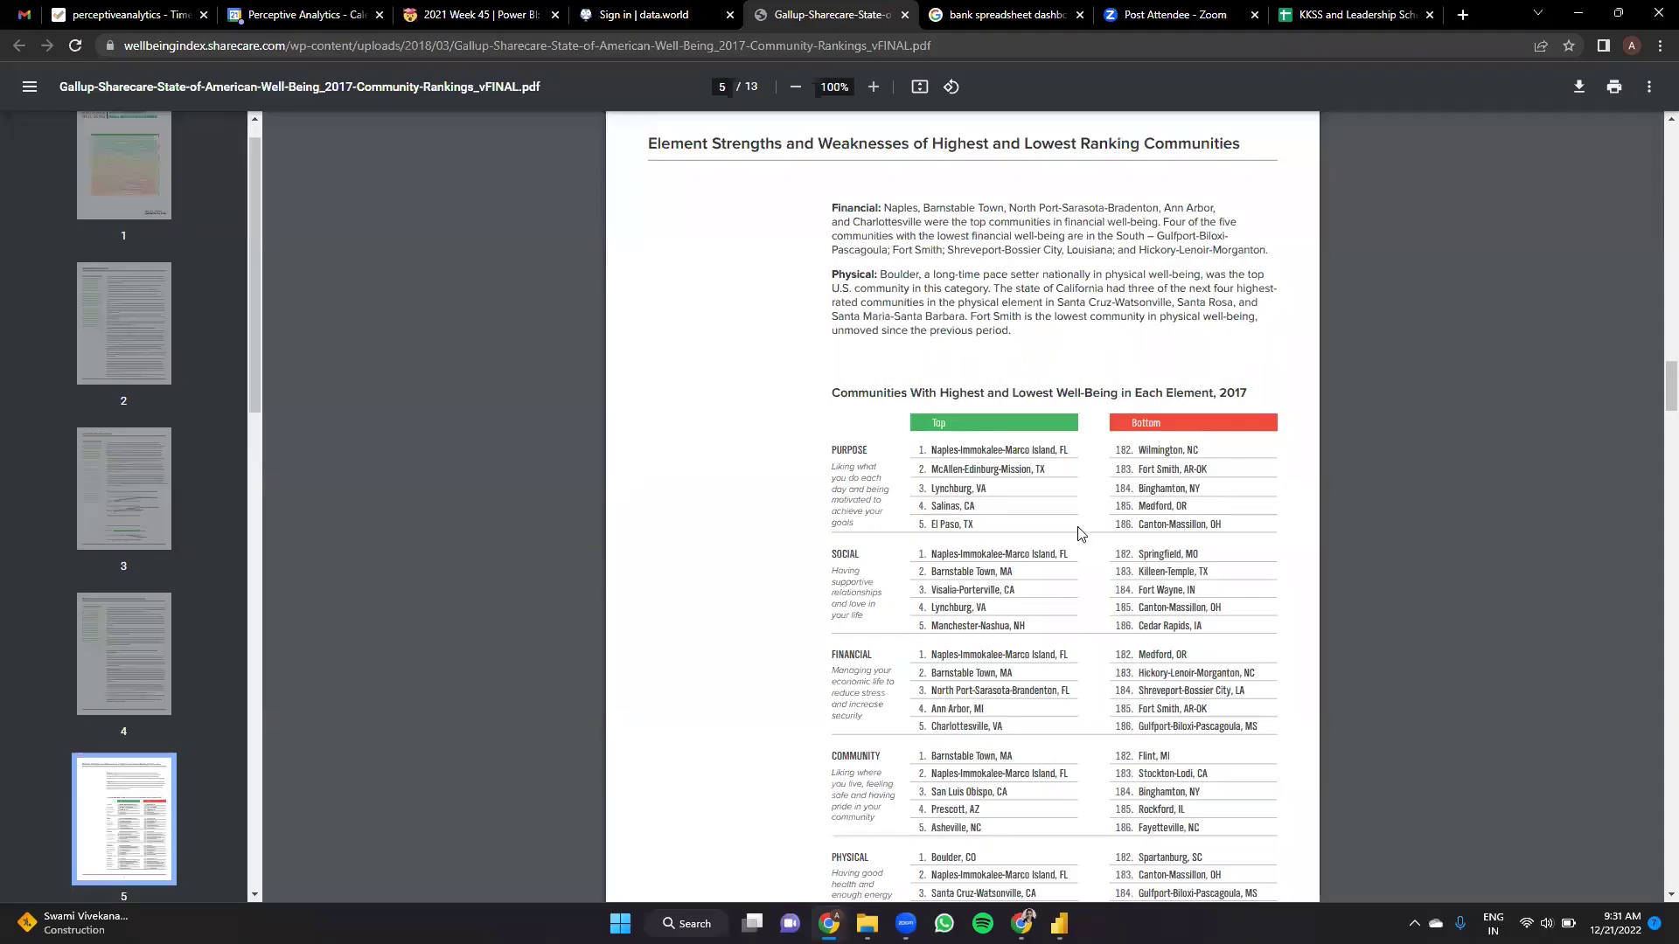
scroll(1175, 547, "down", 20)
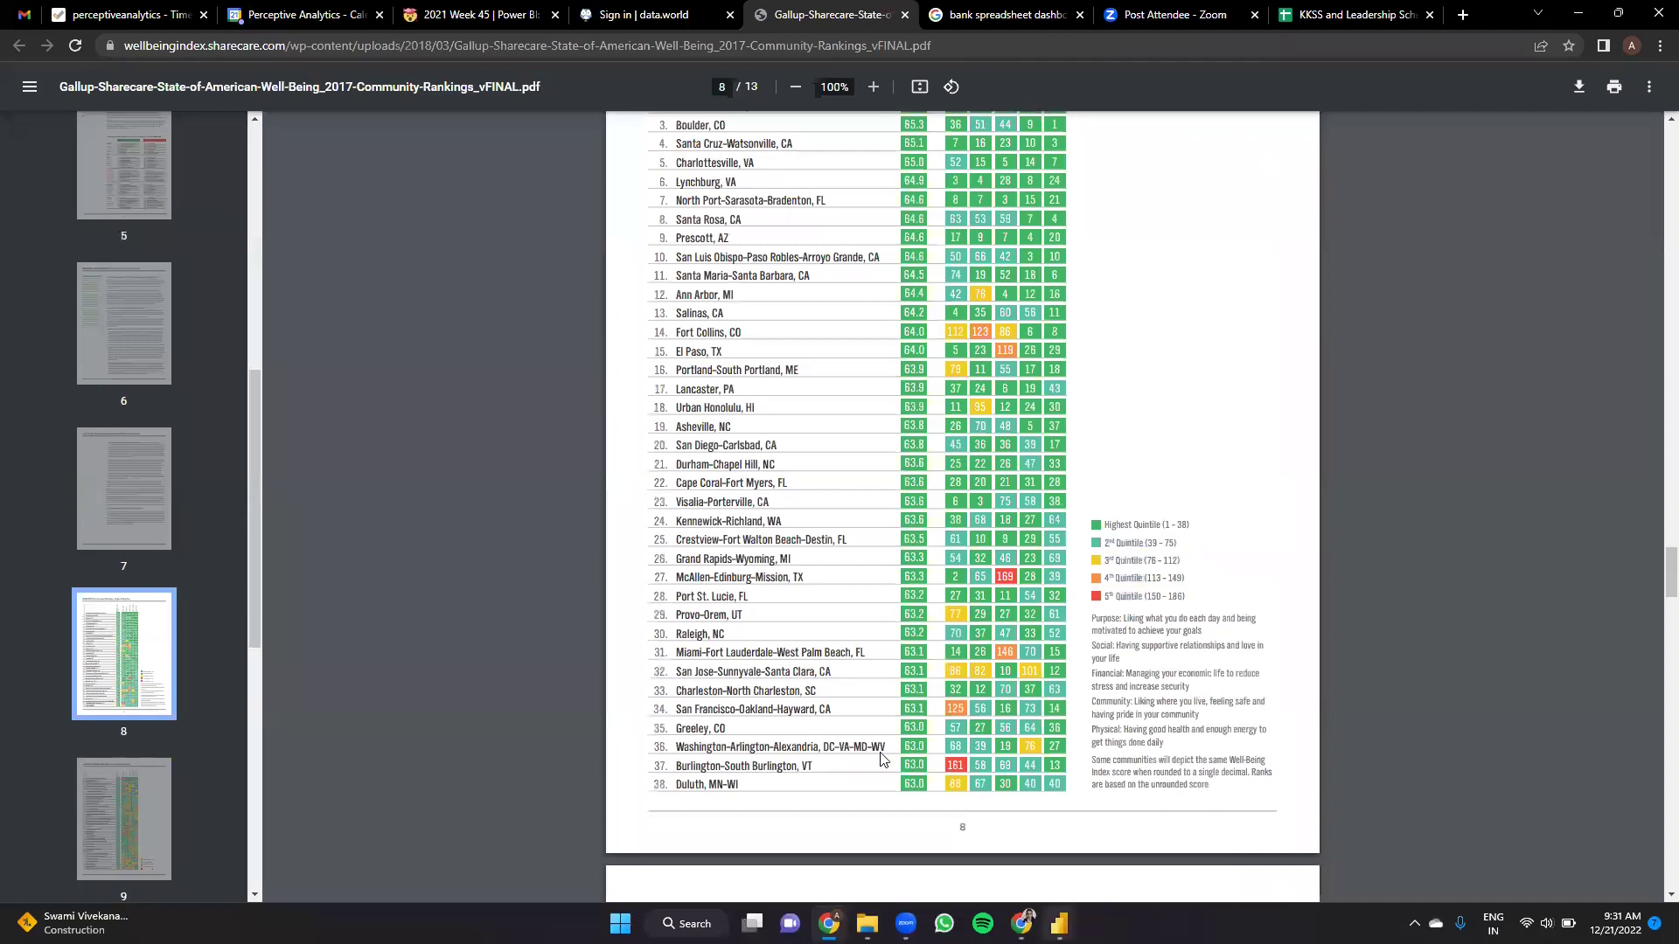
key("super+7")
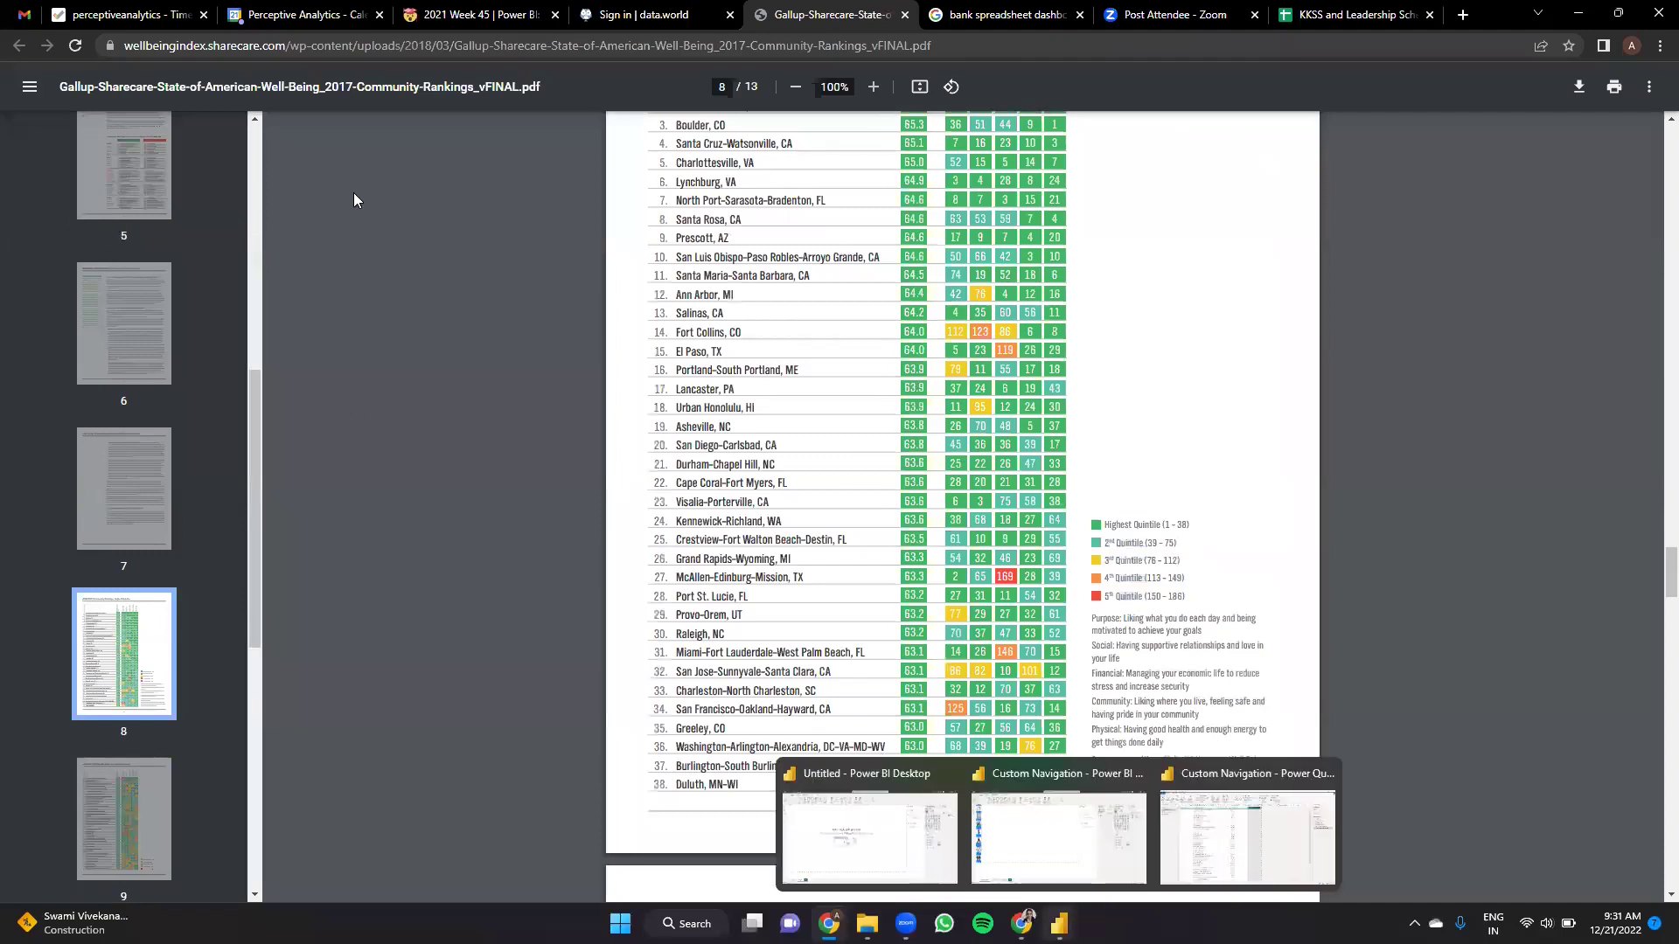
- Return to Power Query Editor, check the Elements query, and close and apply the queries to the Custom Navigation report
key("super+7")
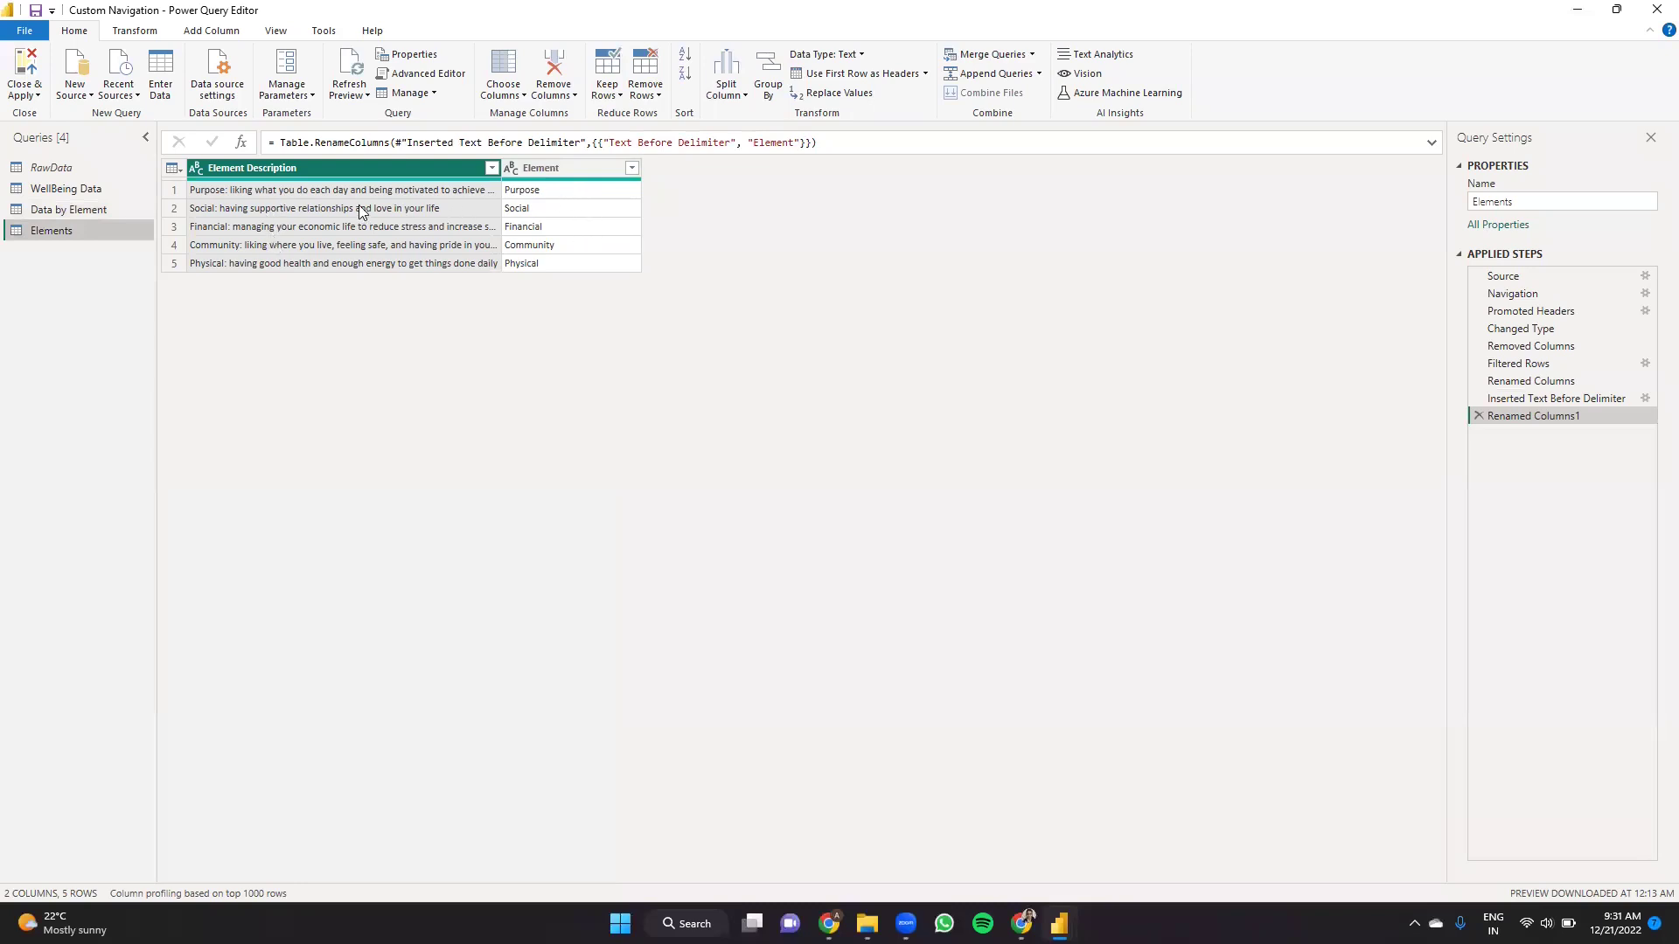
left_click(19, 62)
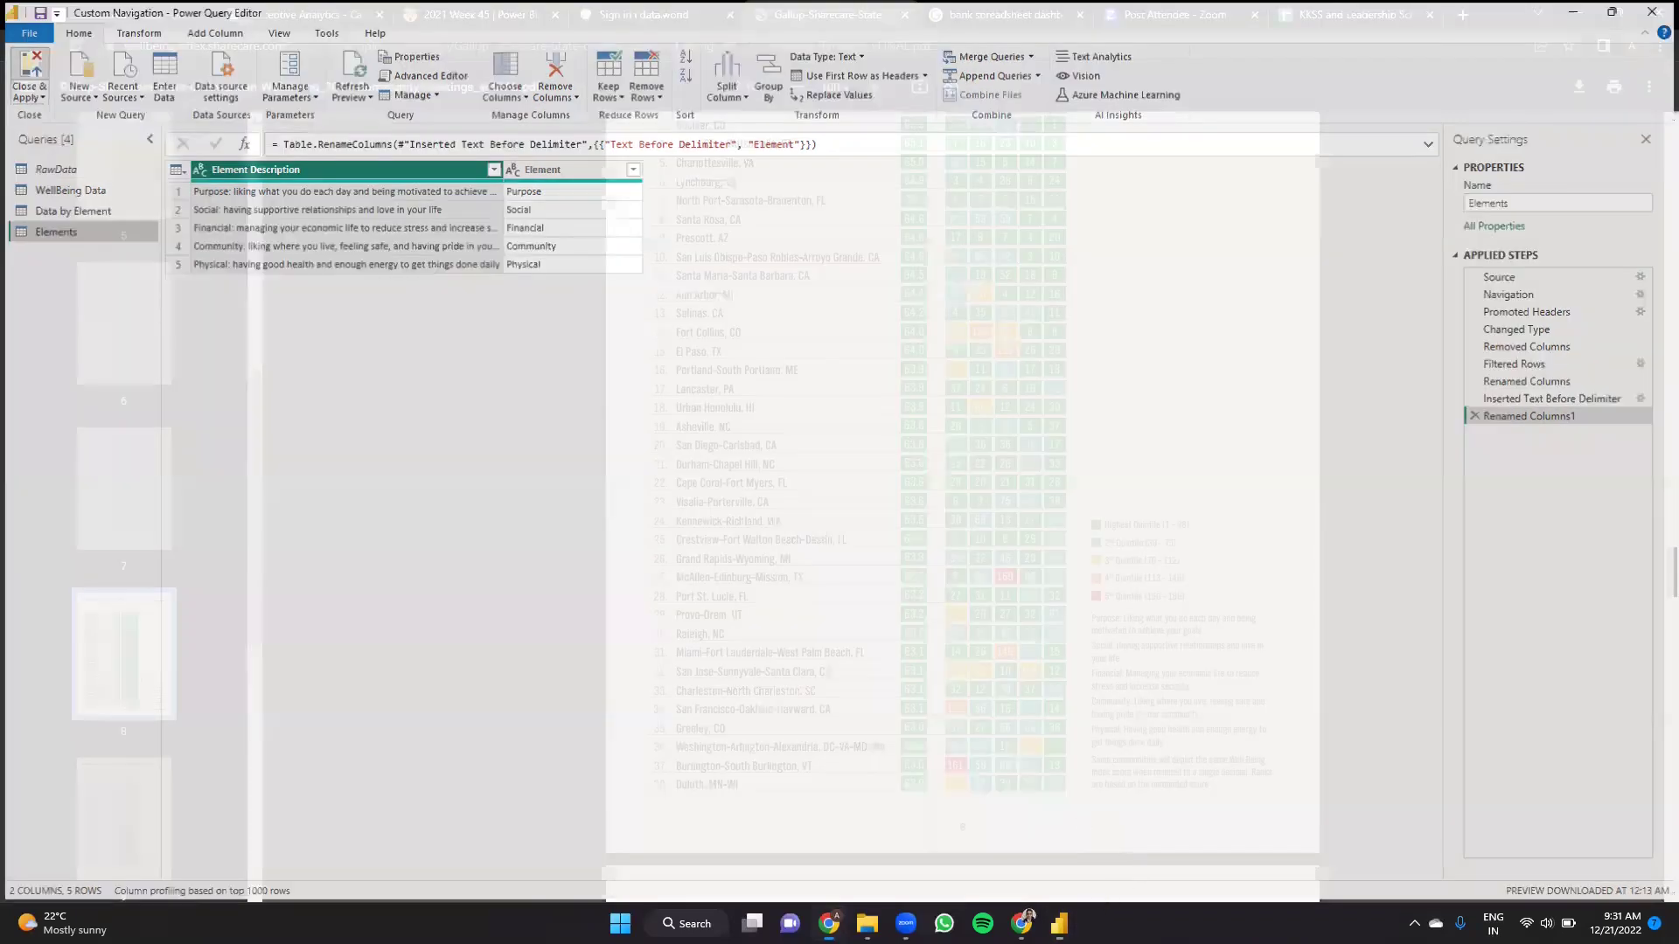
mouse_move(1059, 923)
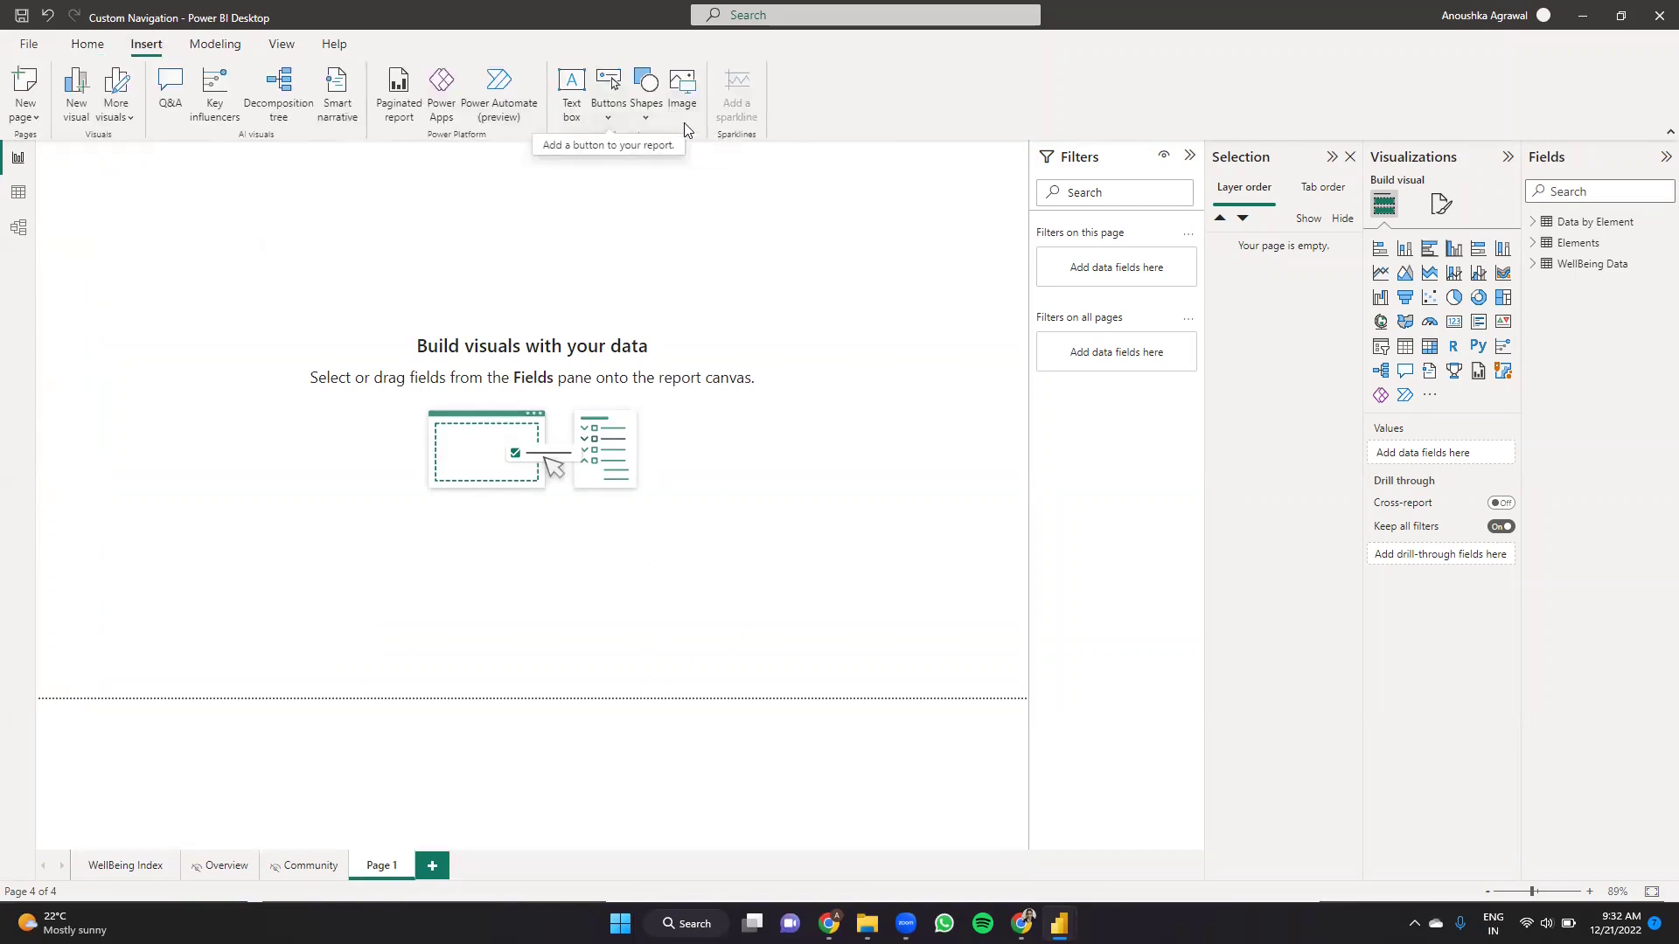
left_click(684, 121)
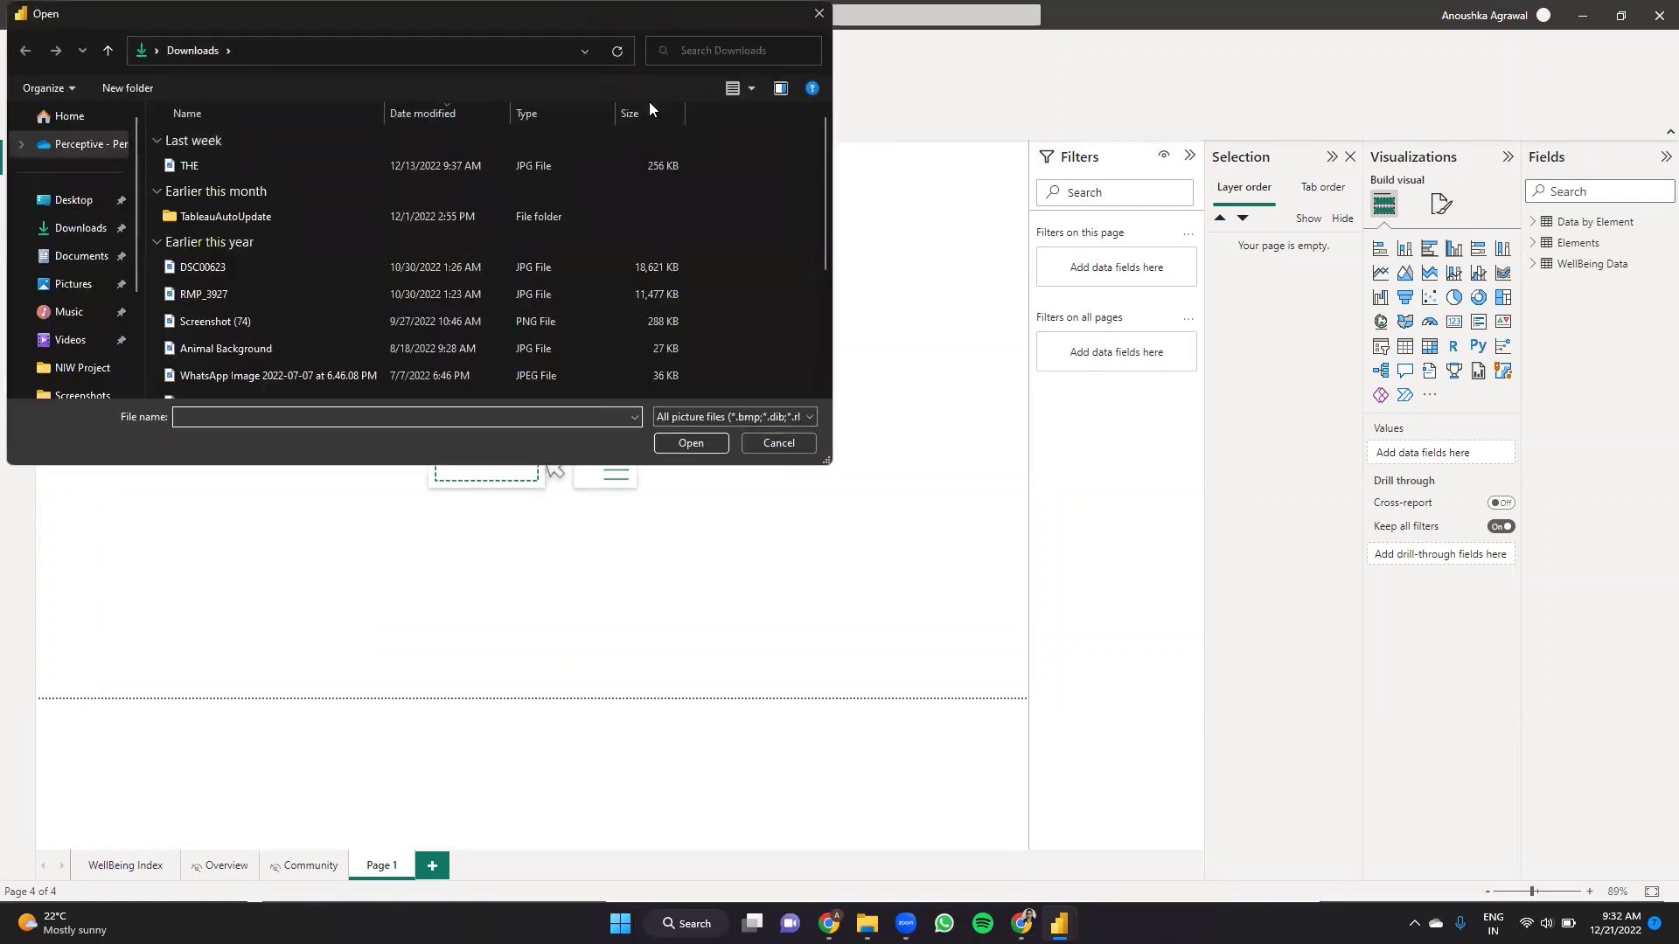
key("Escape")
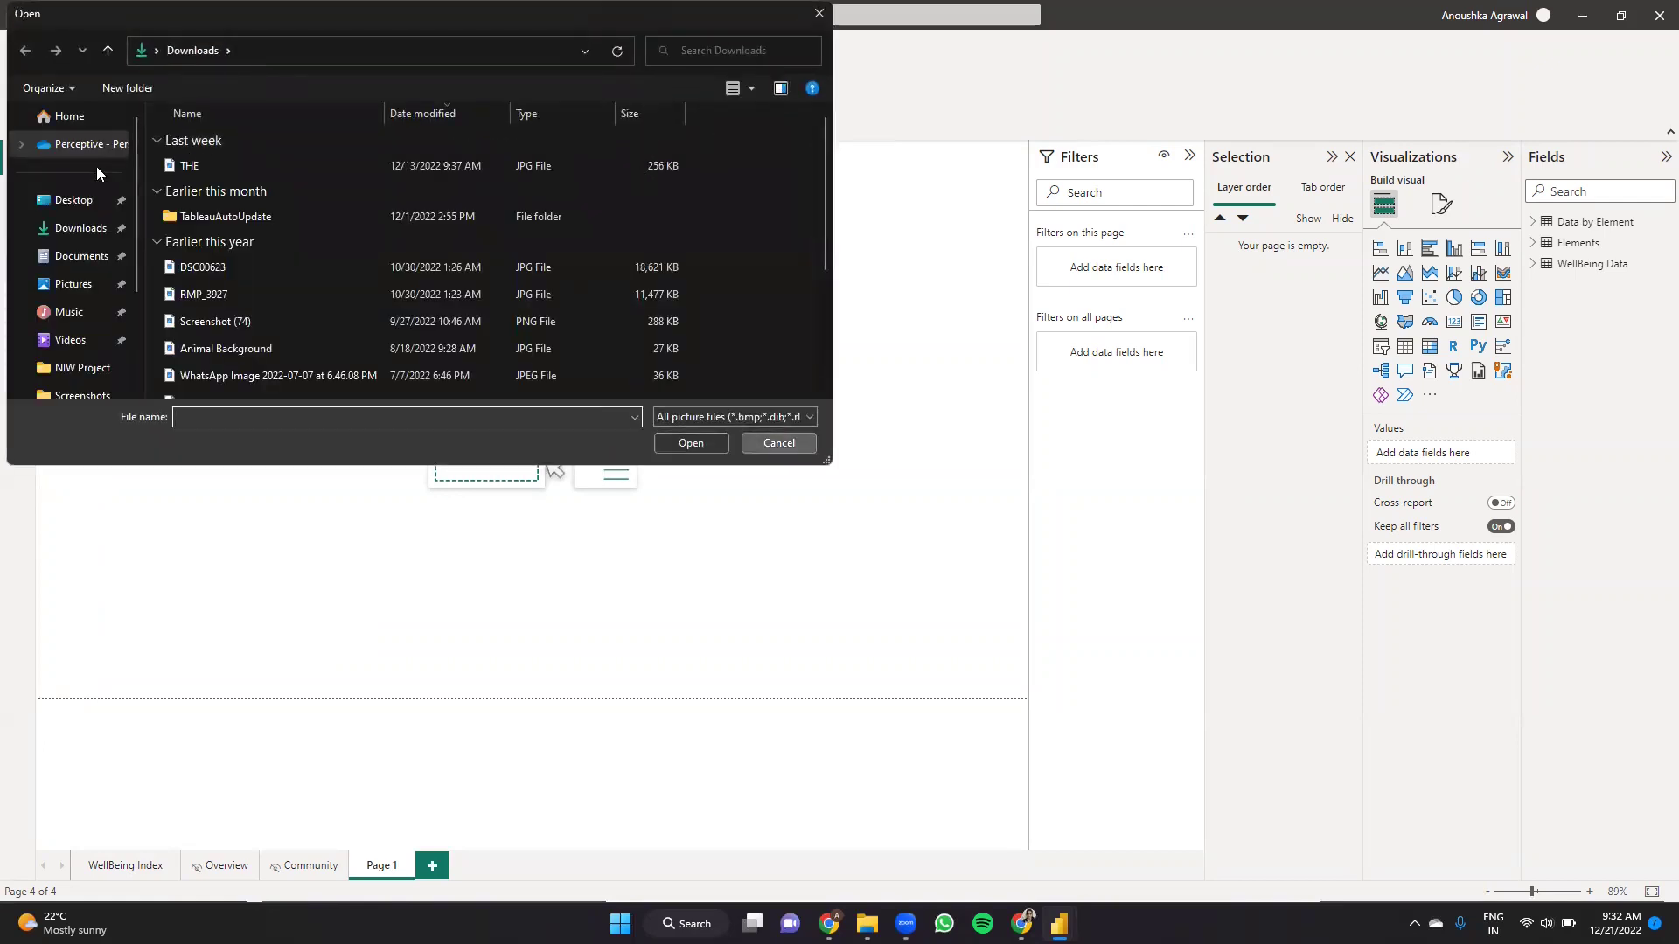
double_click(267, 350)
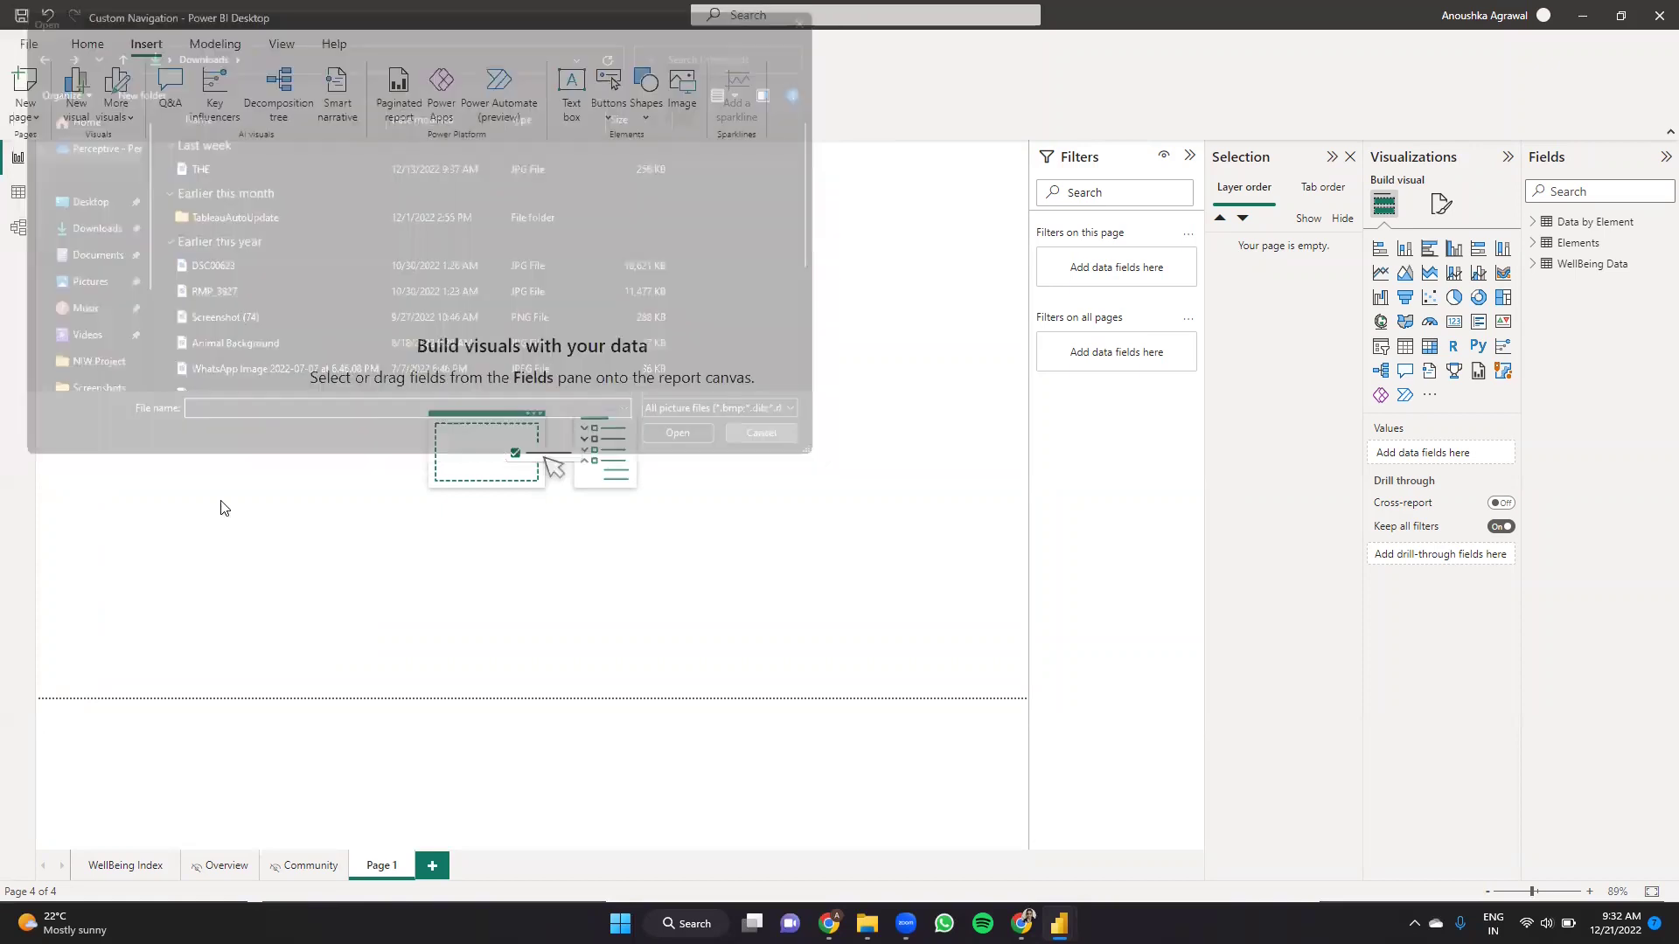
- Add a tall blue rectangle along the left edge of Page 1 as a menu bar, and open the WellBeing Index page
left_click(645, 87)
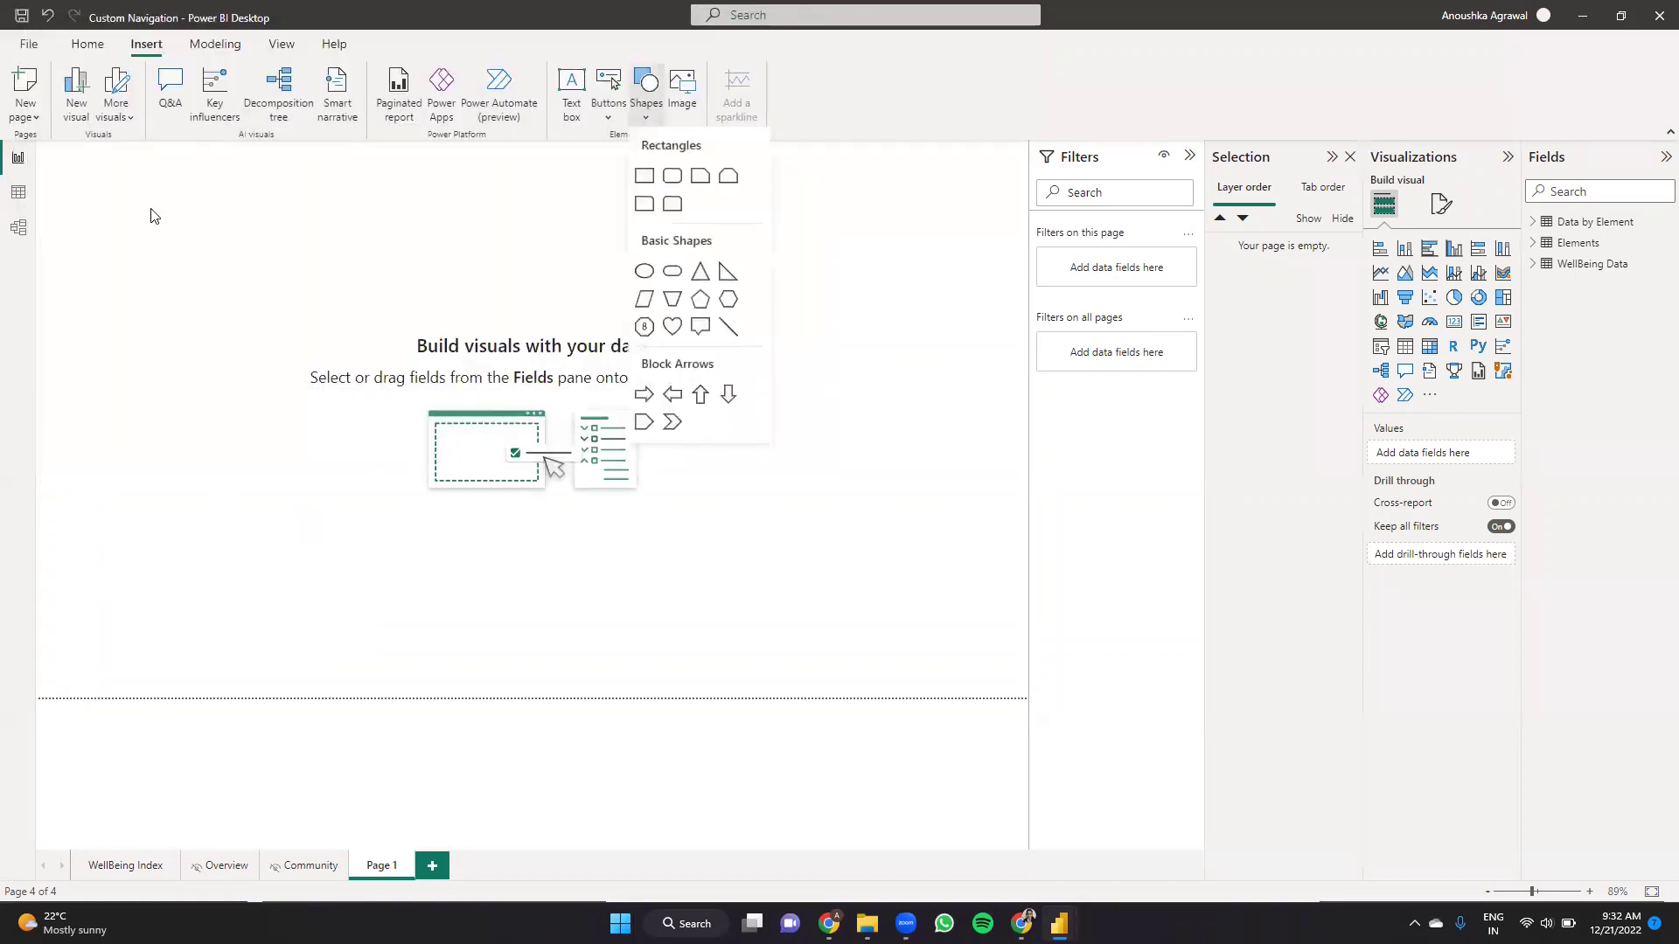
key("ctrl+v")
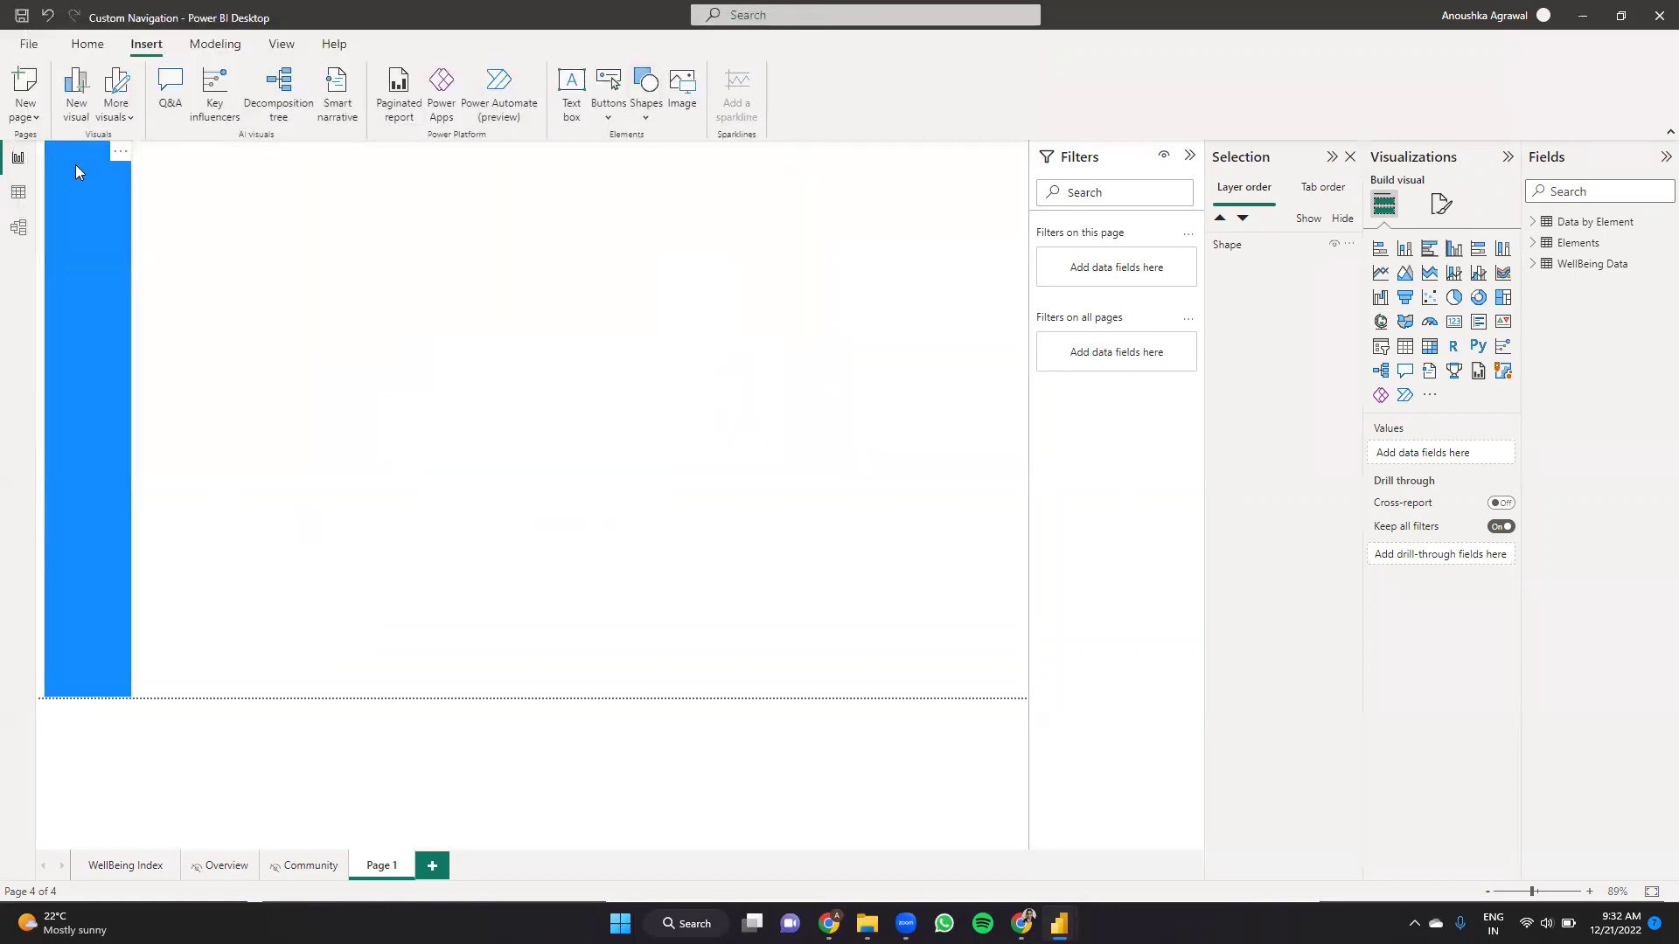
left_click(125, 866)
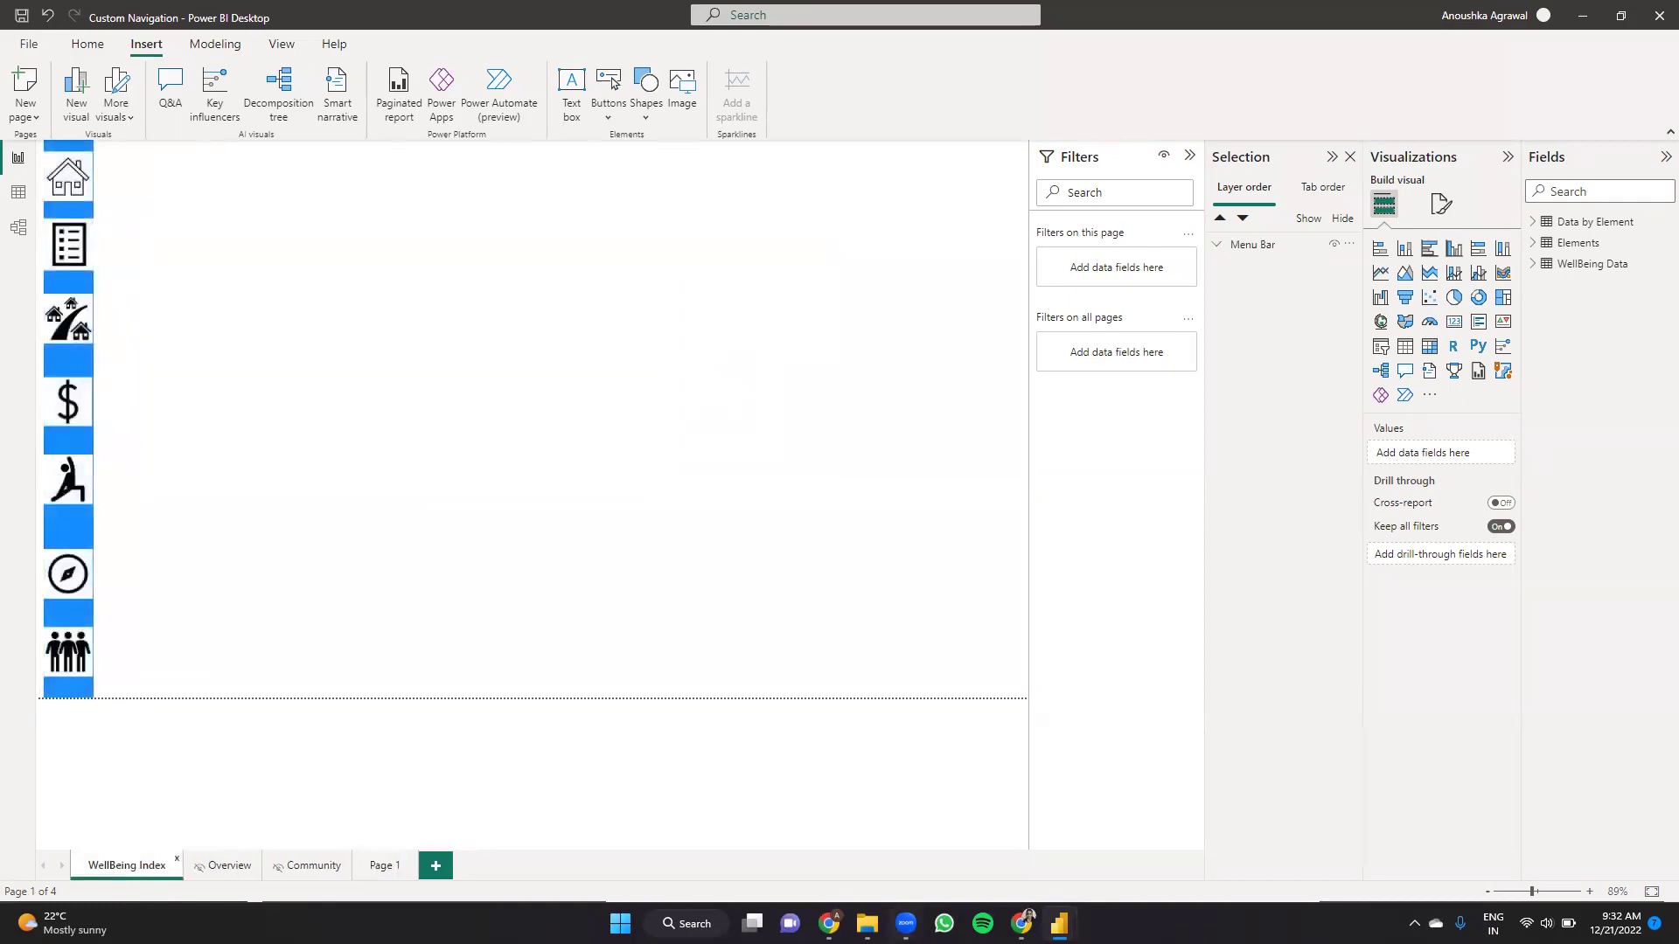
- Switch to PowerPoint with a blank presentation and delete the title and subtitle placeholders from the first slide
key("super+s")
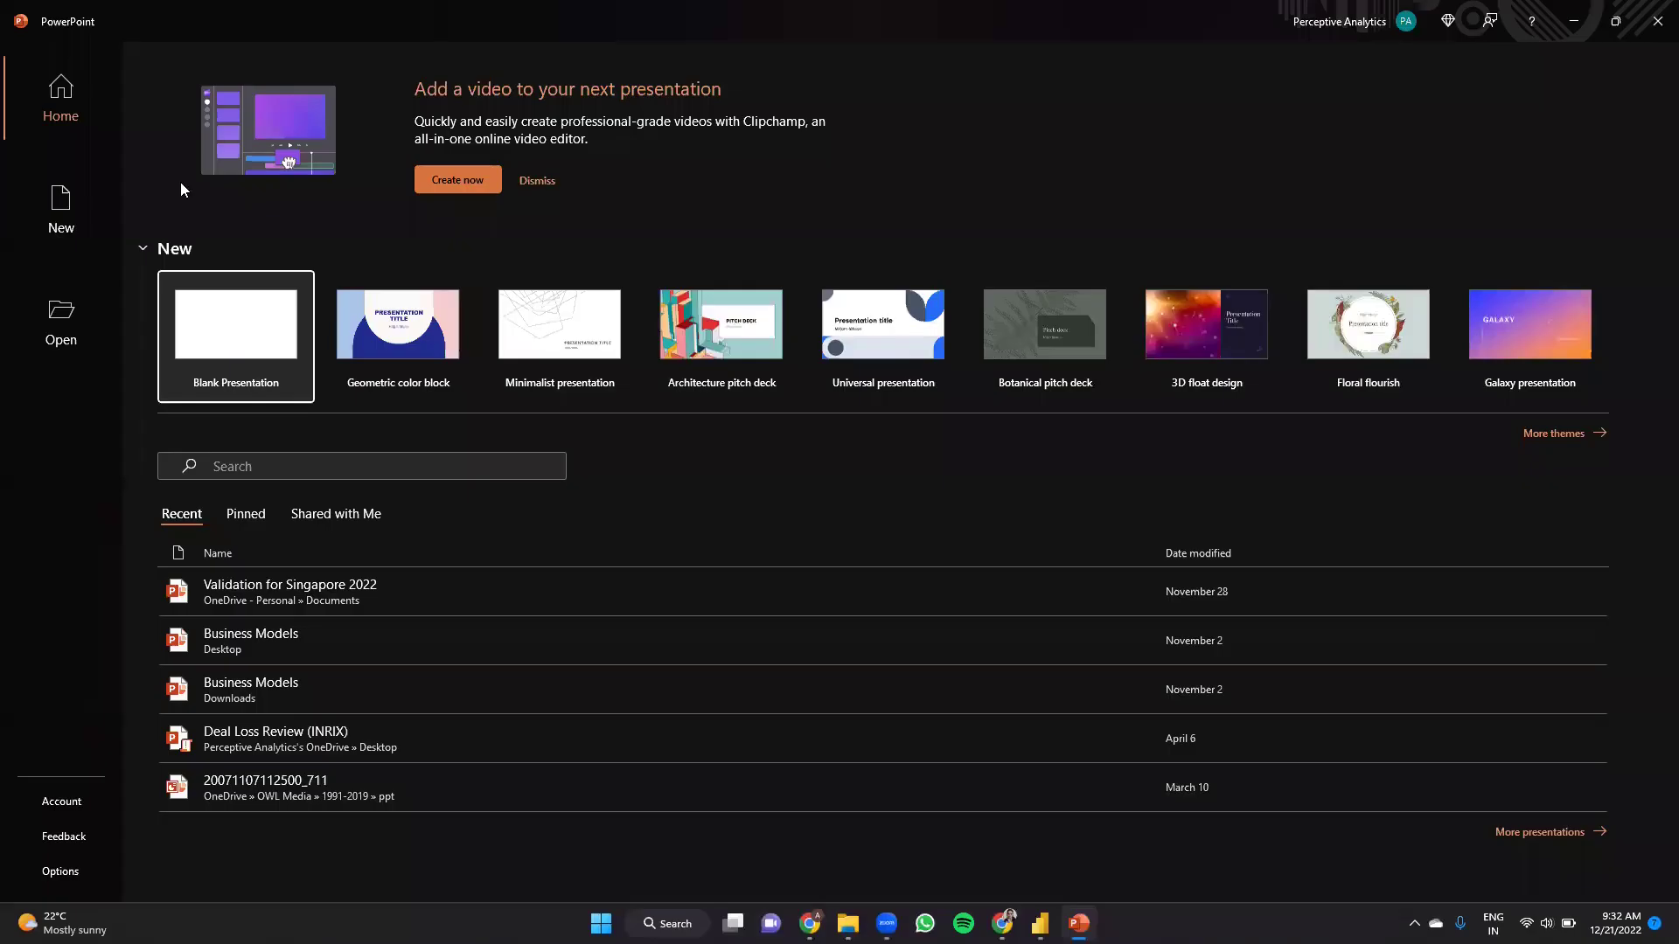
left_click(236, 337)
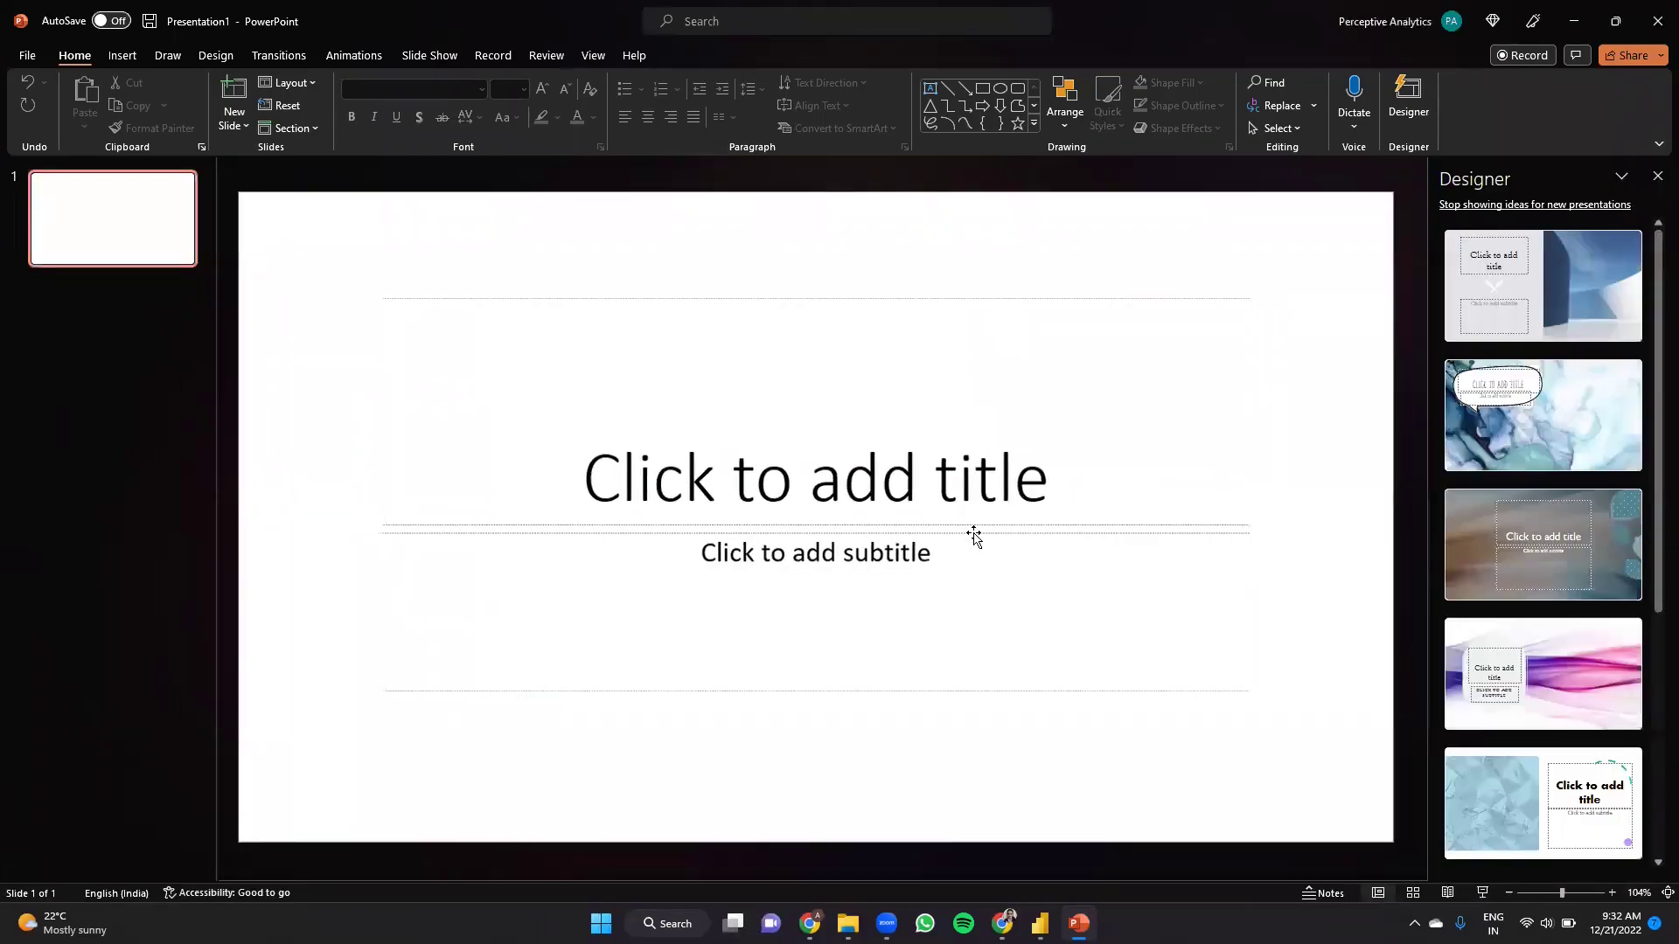
left_click(962, 507)
key("Escape")
key("Delete")
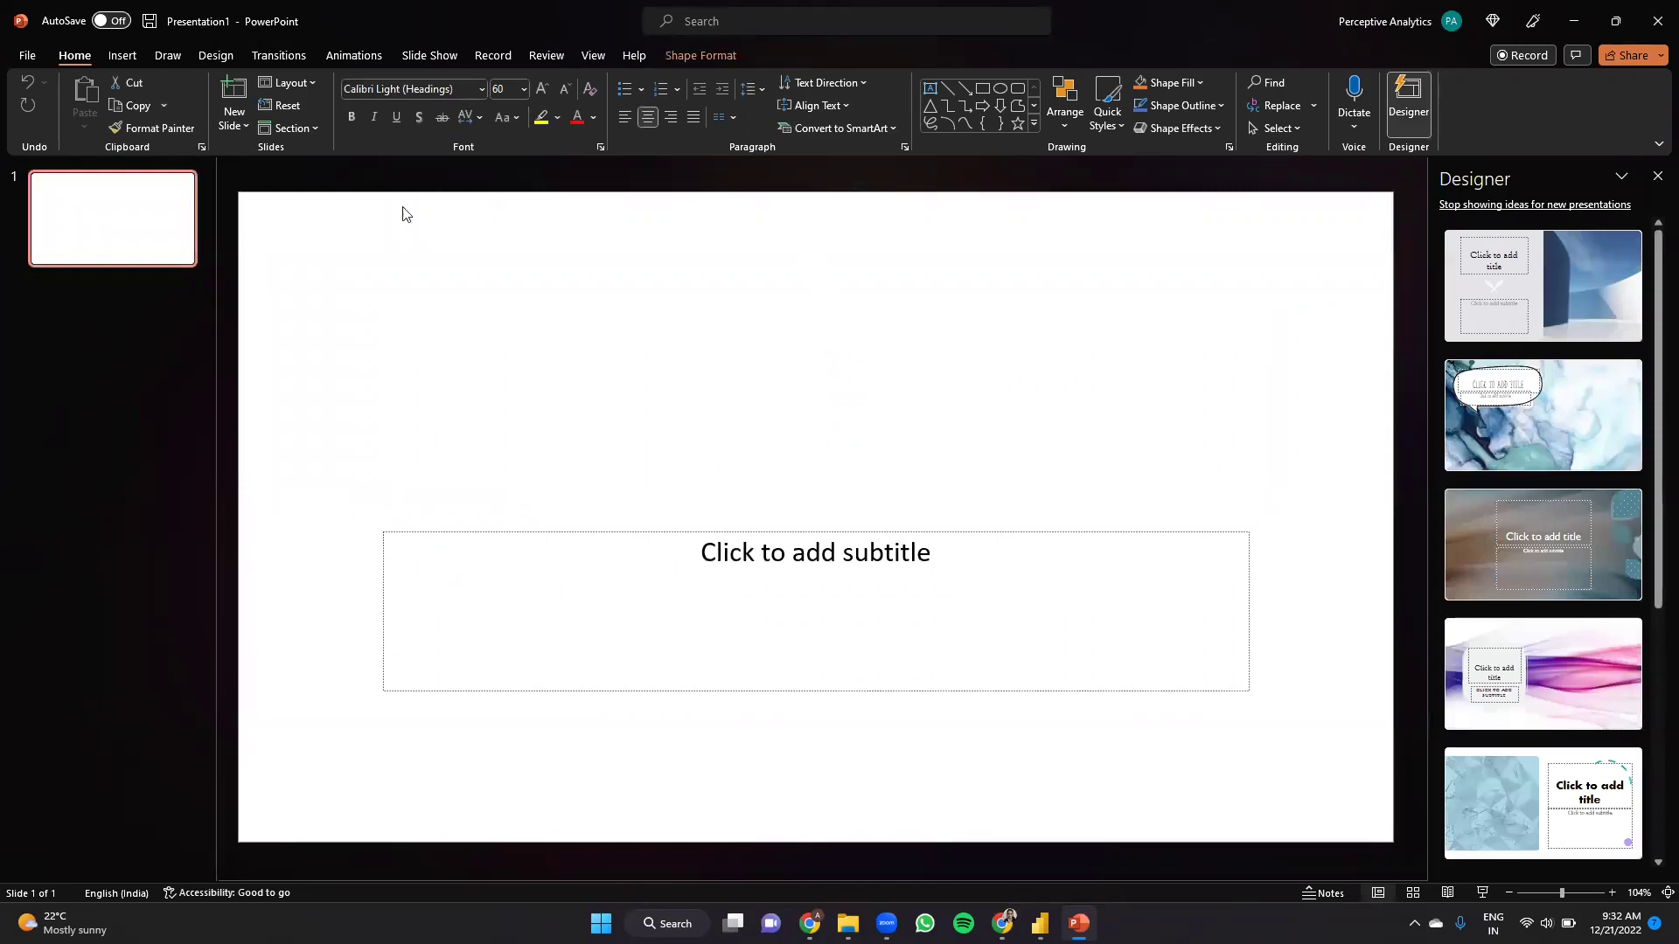
key("ctrl+a")
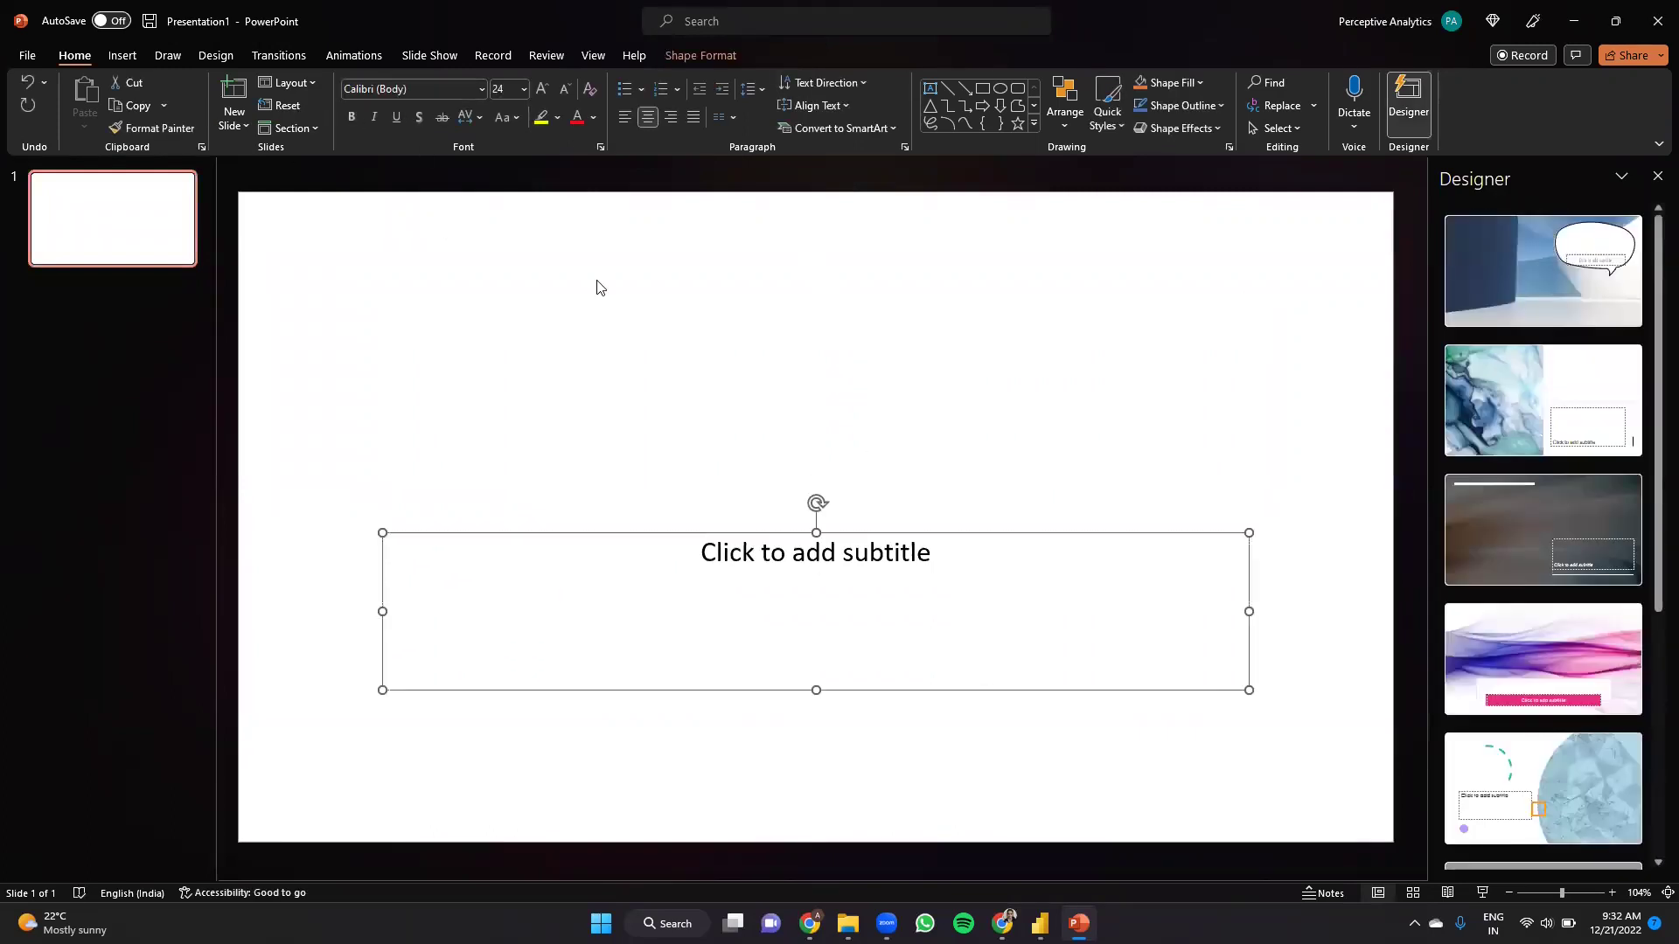
key("Delete")
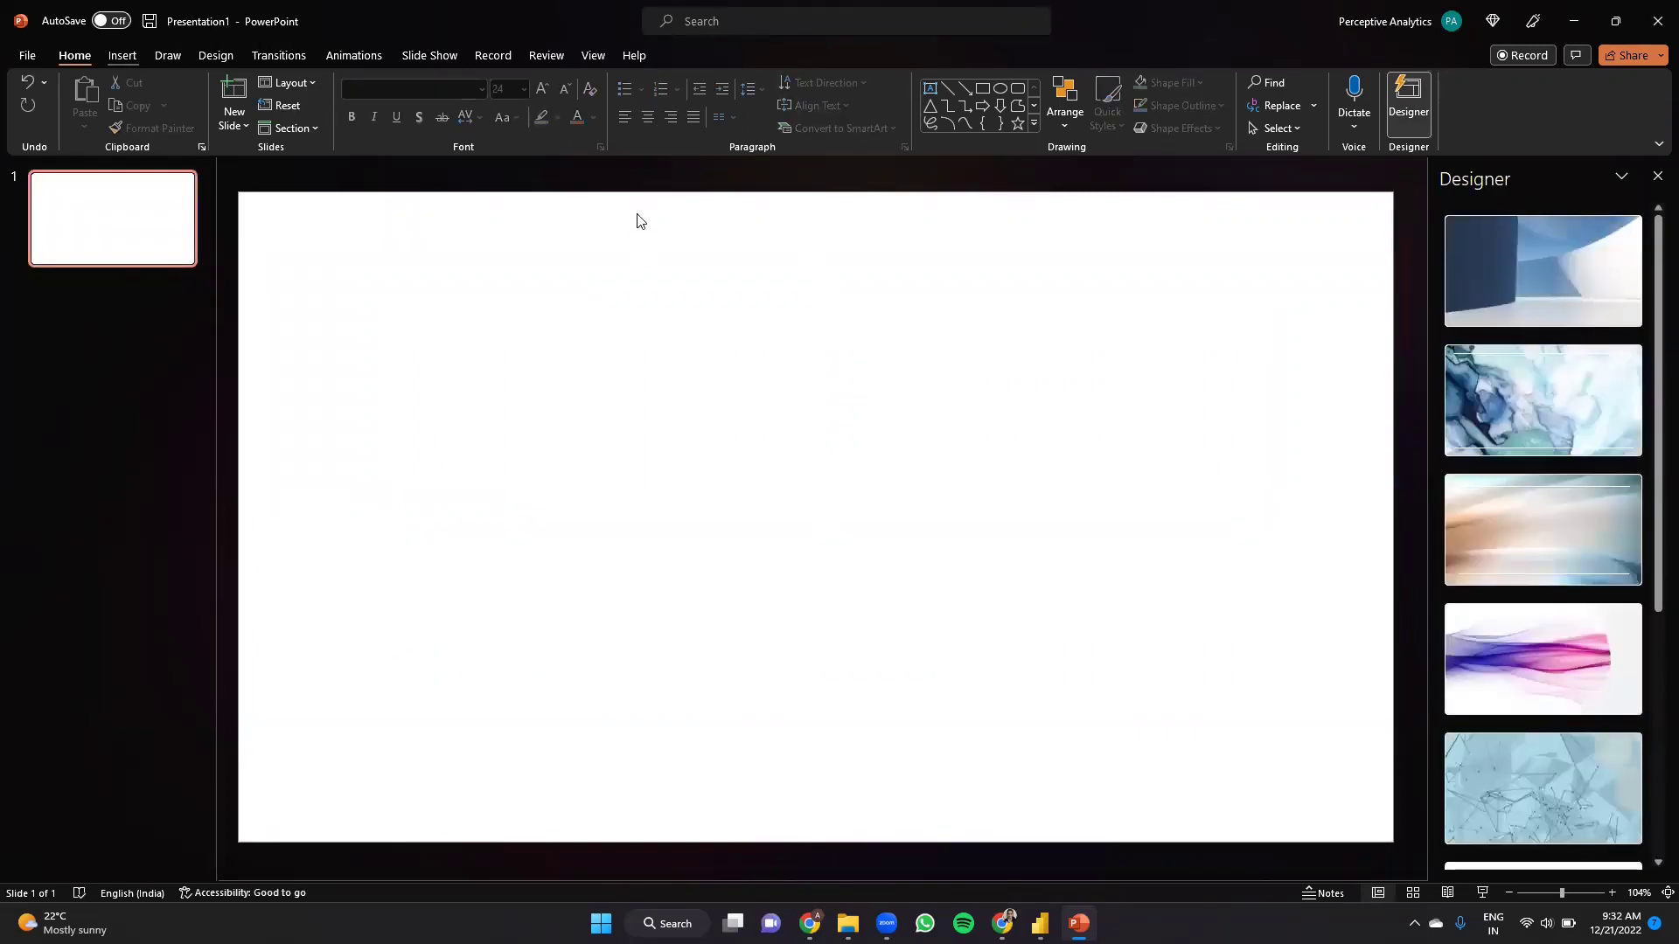
- Find a stock icon for "home" and insert the solid doghouse icon on the blank slide
key("alt+n")
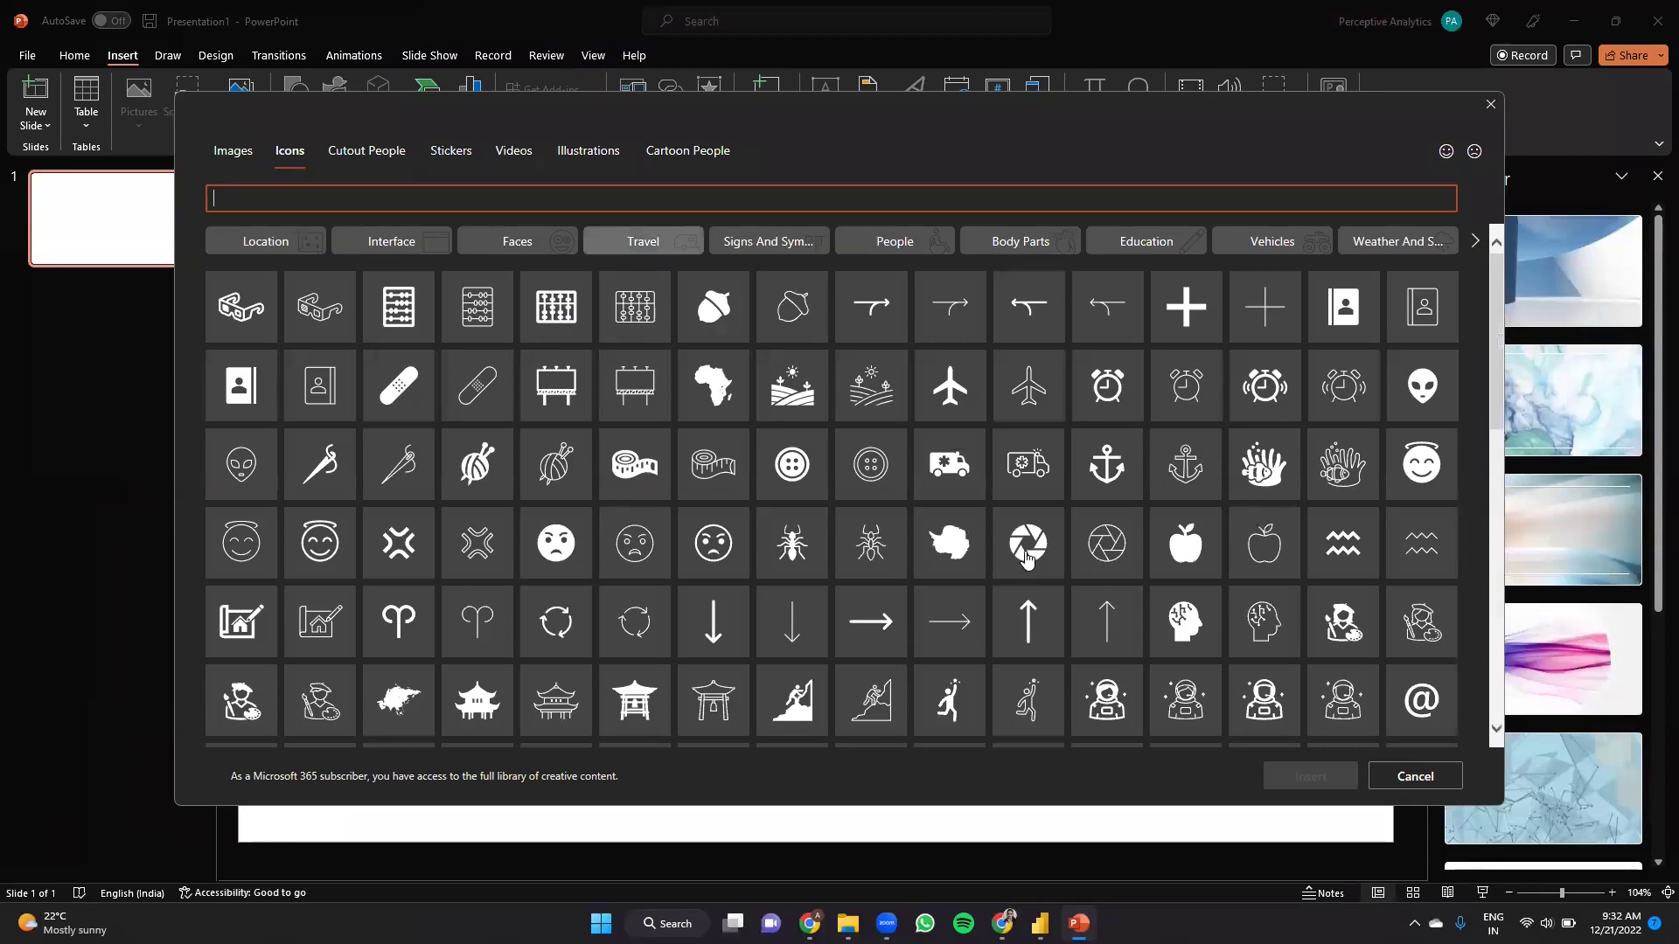
type("home")
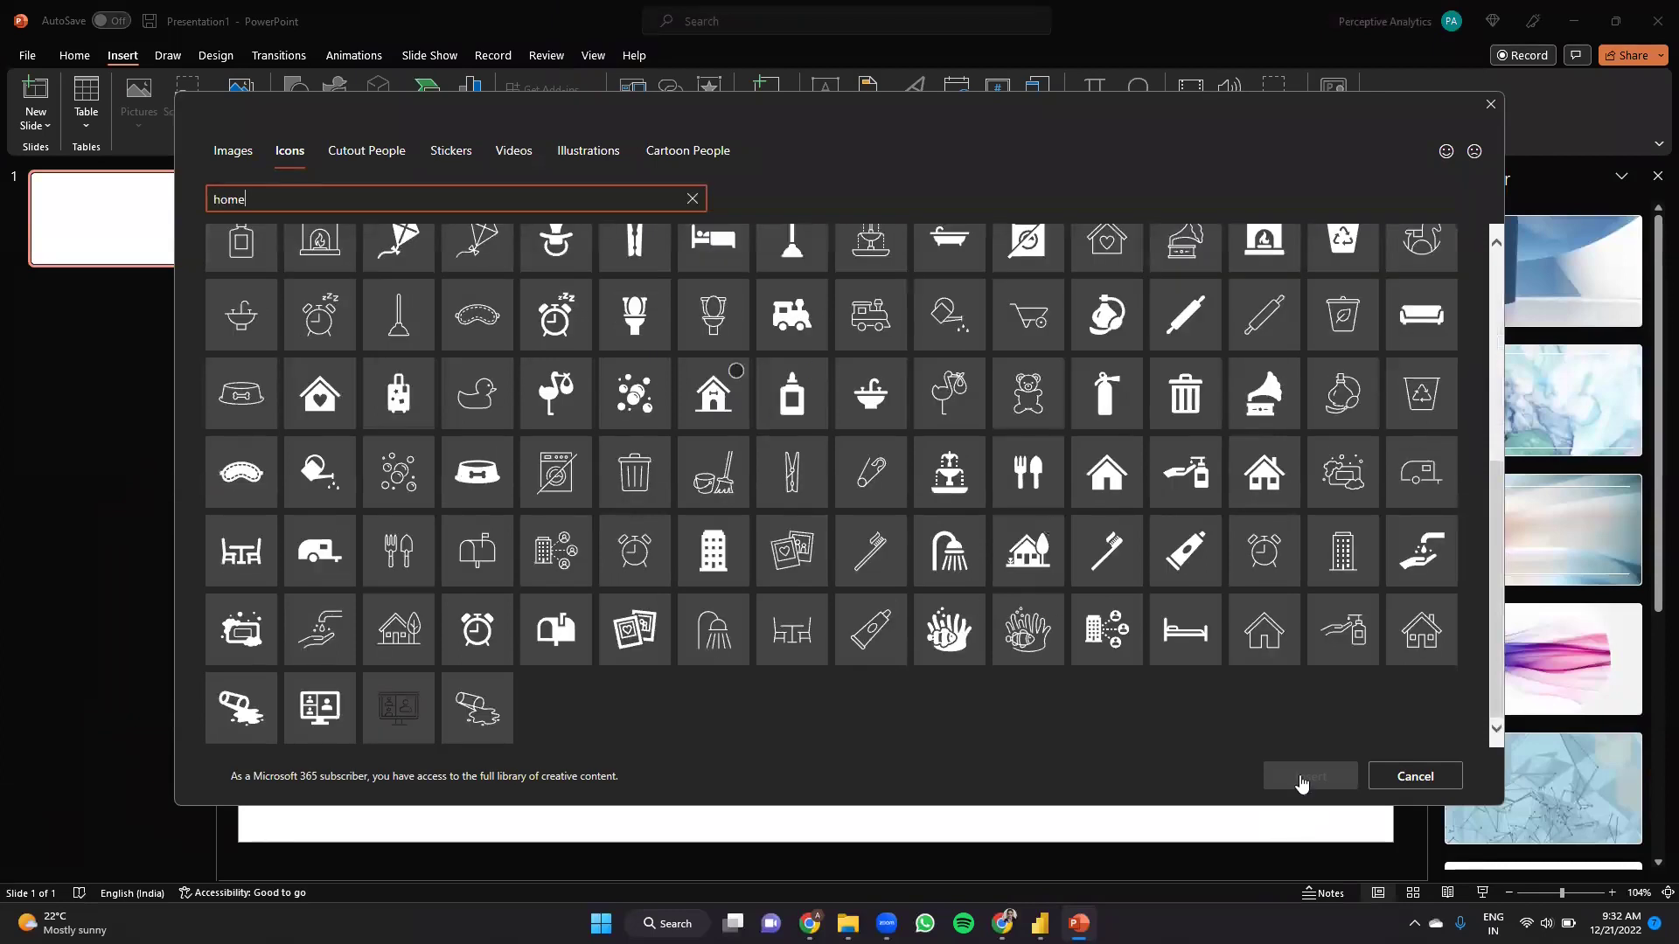
left_click(714, 393)
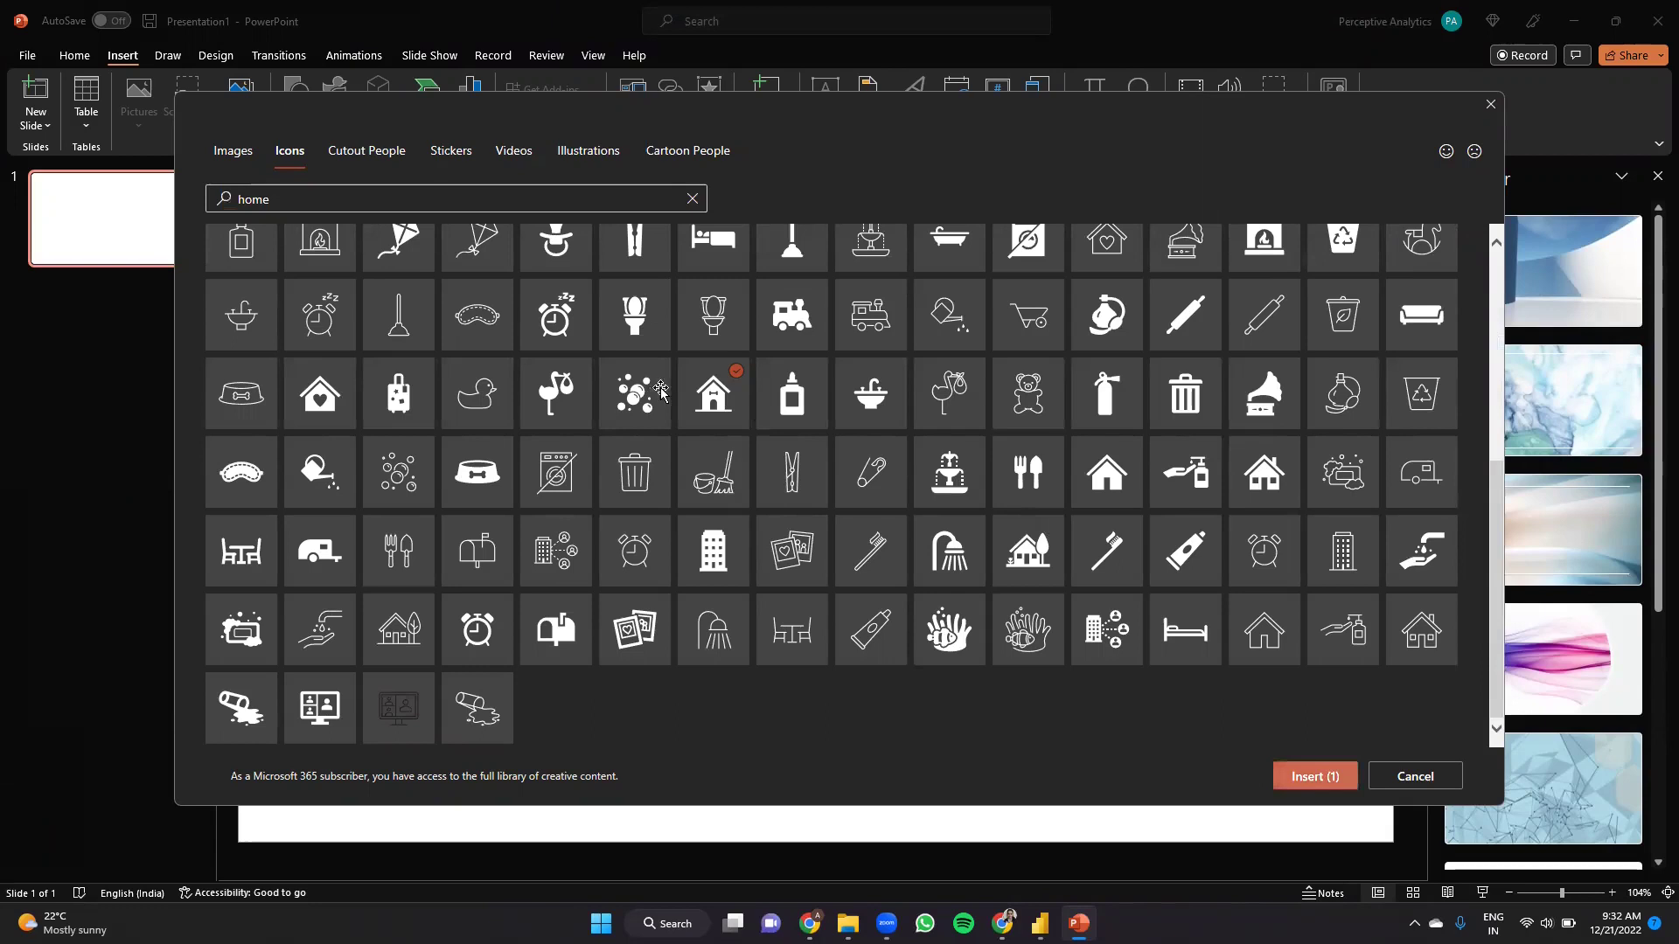
key("Return")
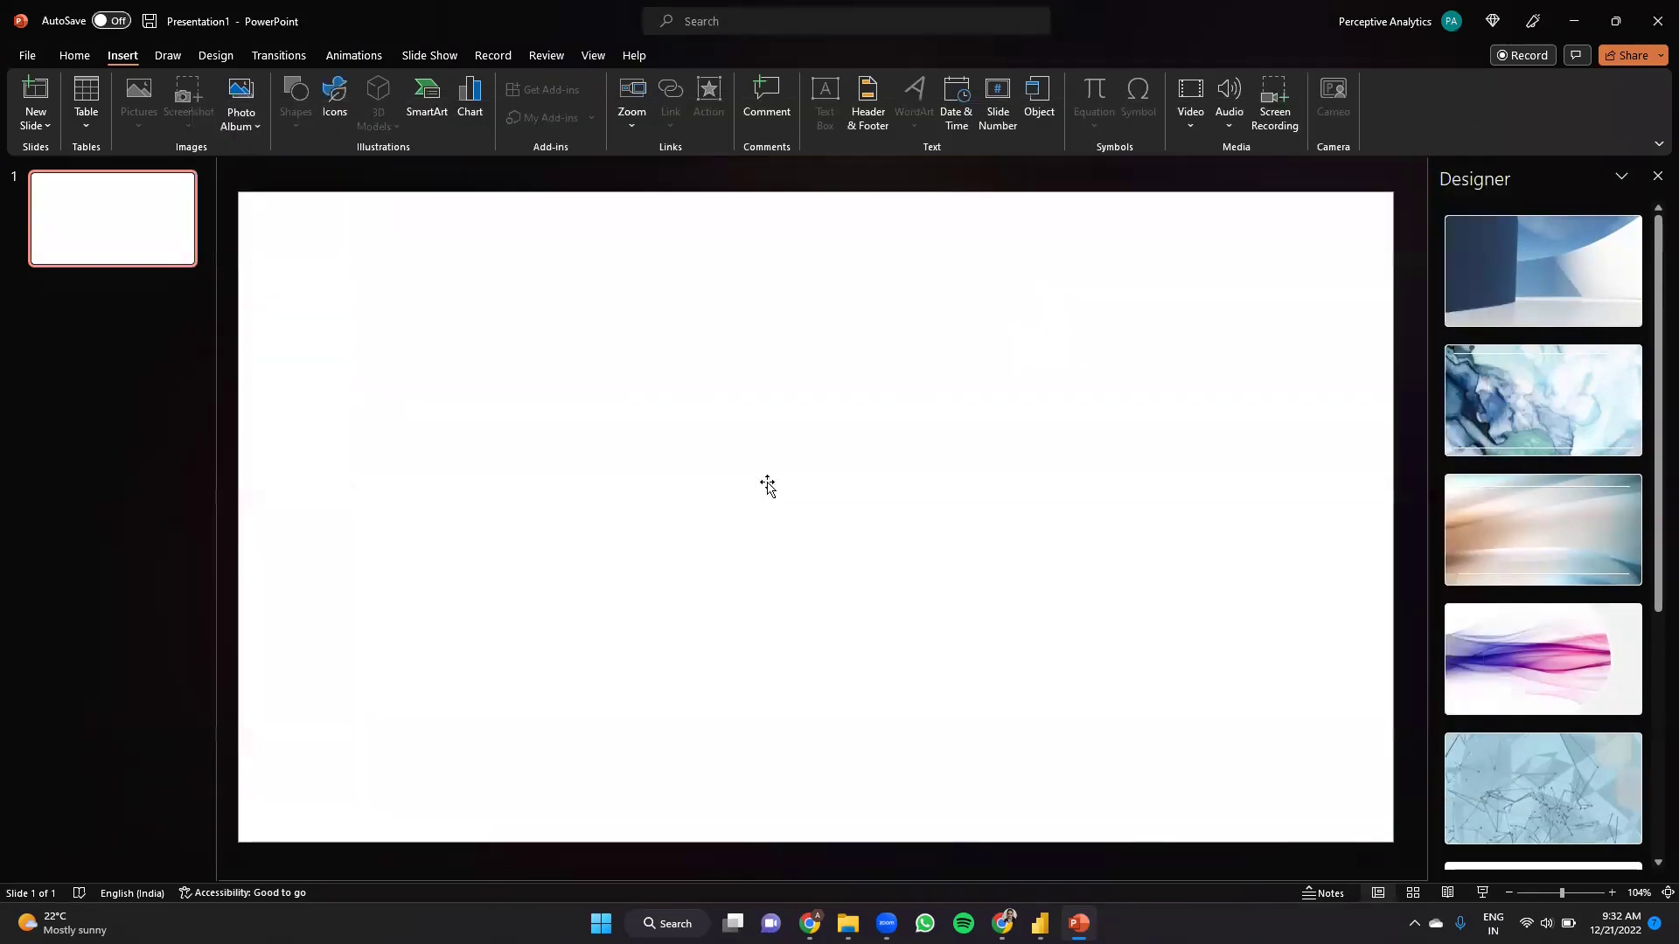
left_click_drag(770, 475, 841, 372)
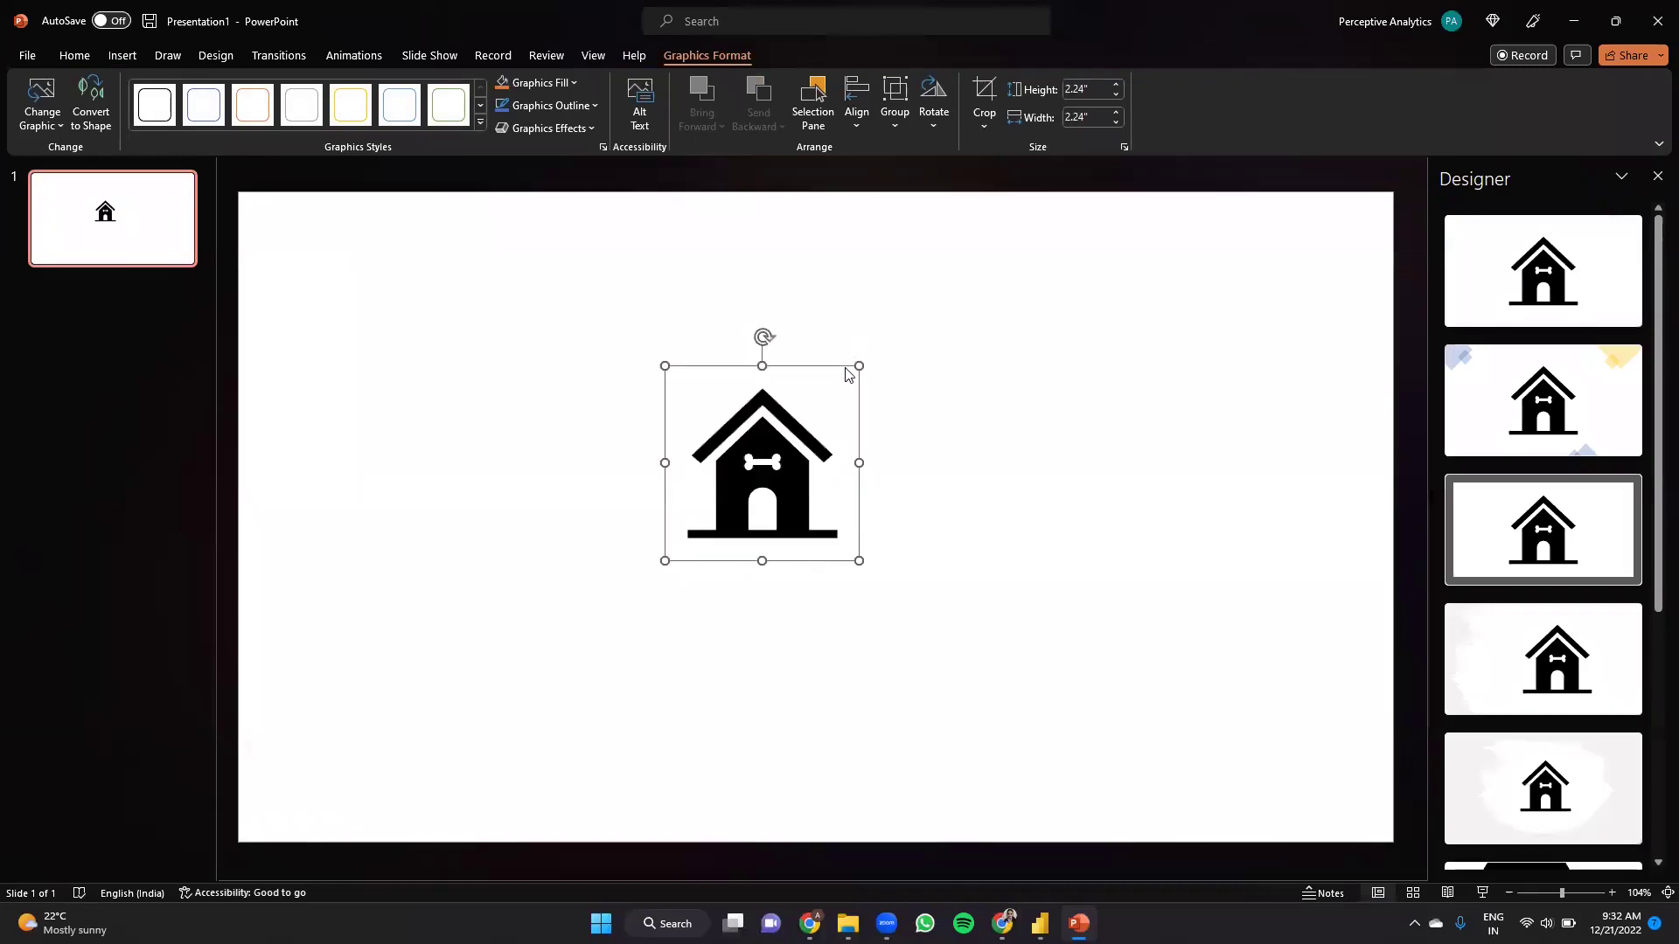
right_click(847, 375)
left_click(801, 374)
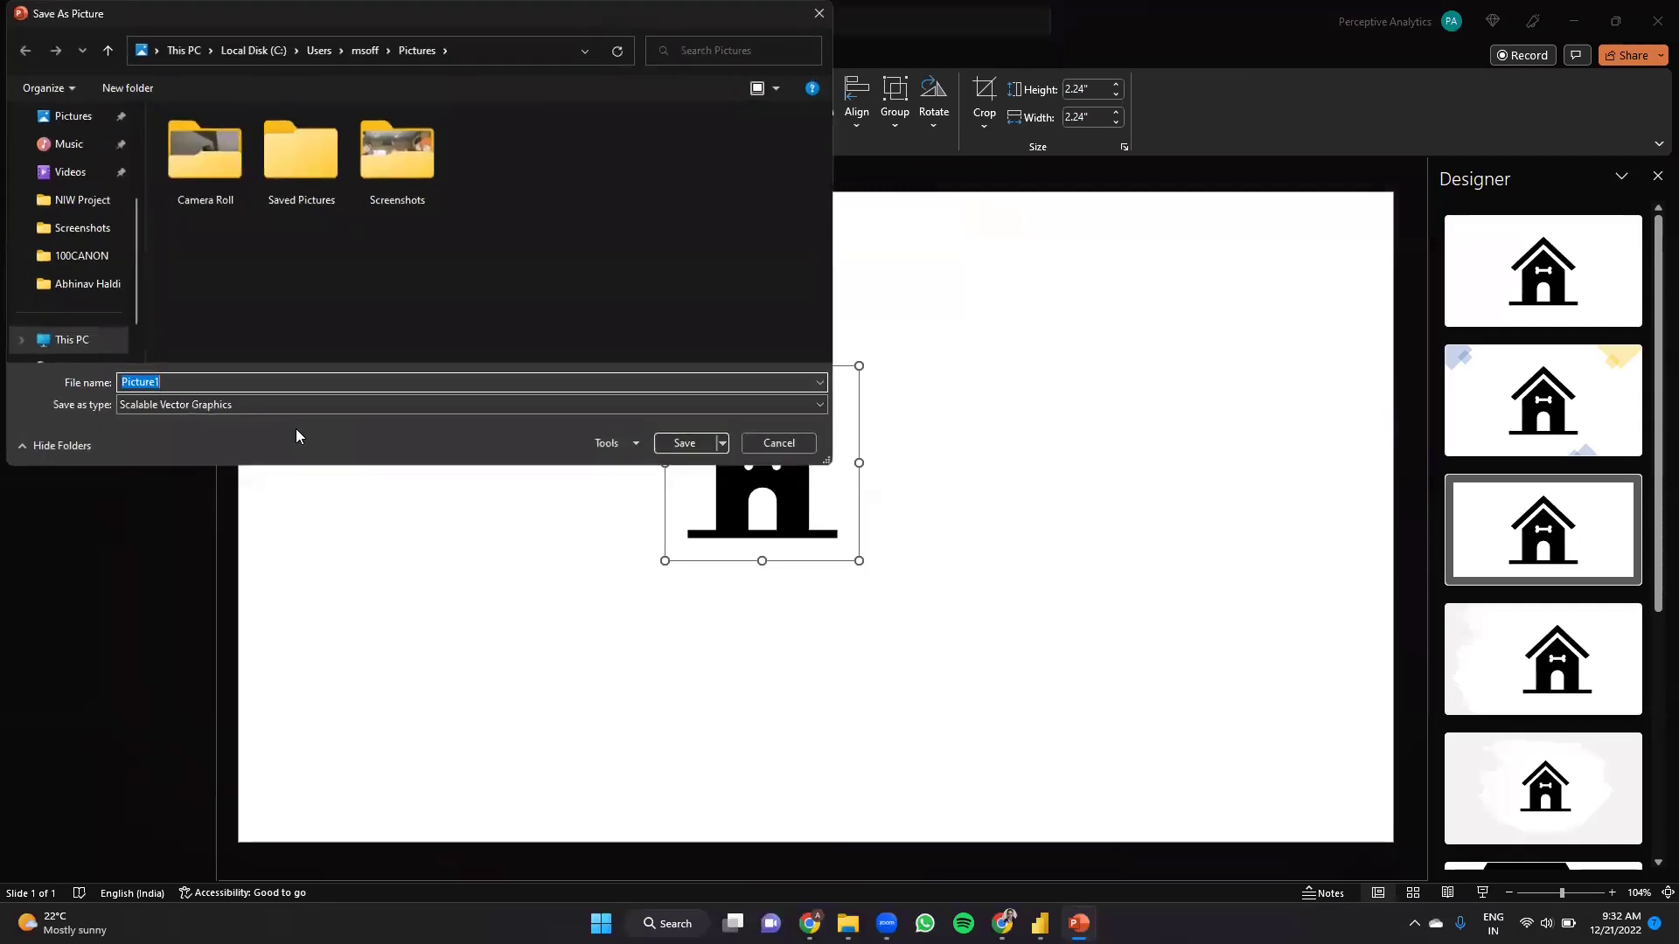
left_click(296, 405)
left_click(296, 435)
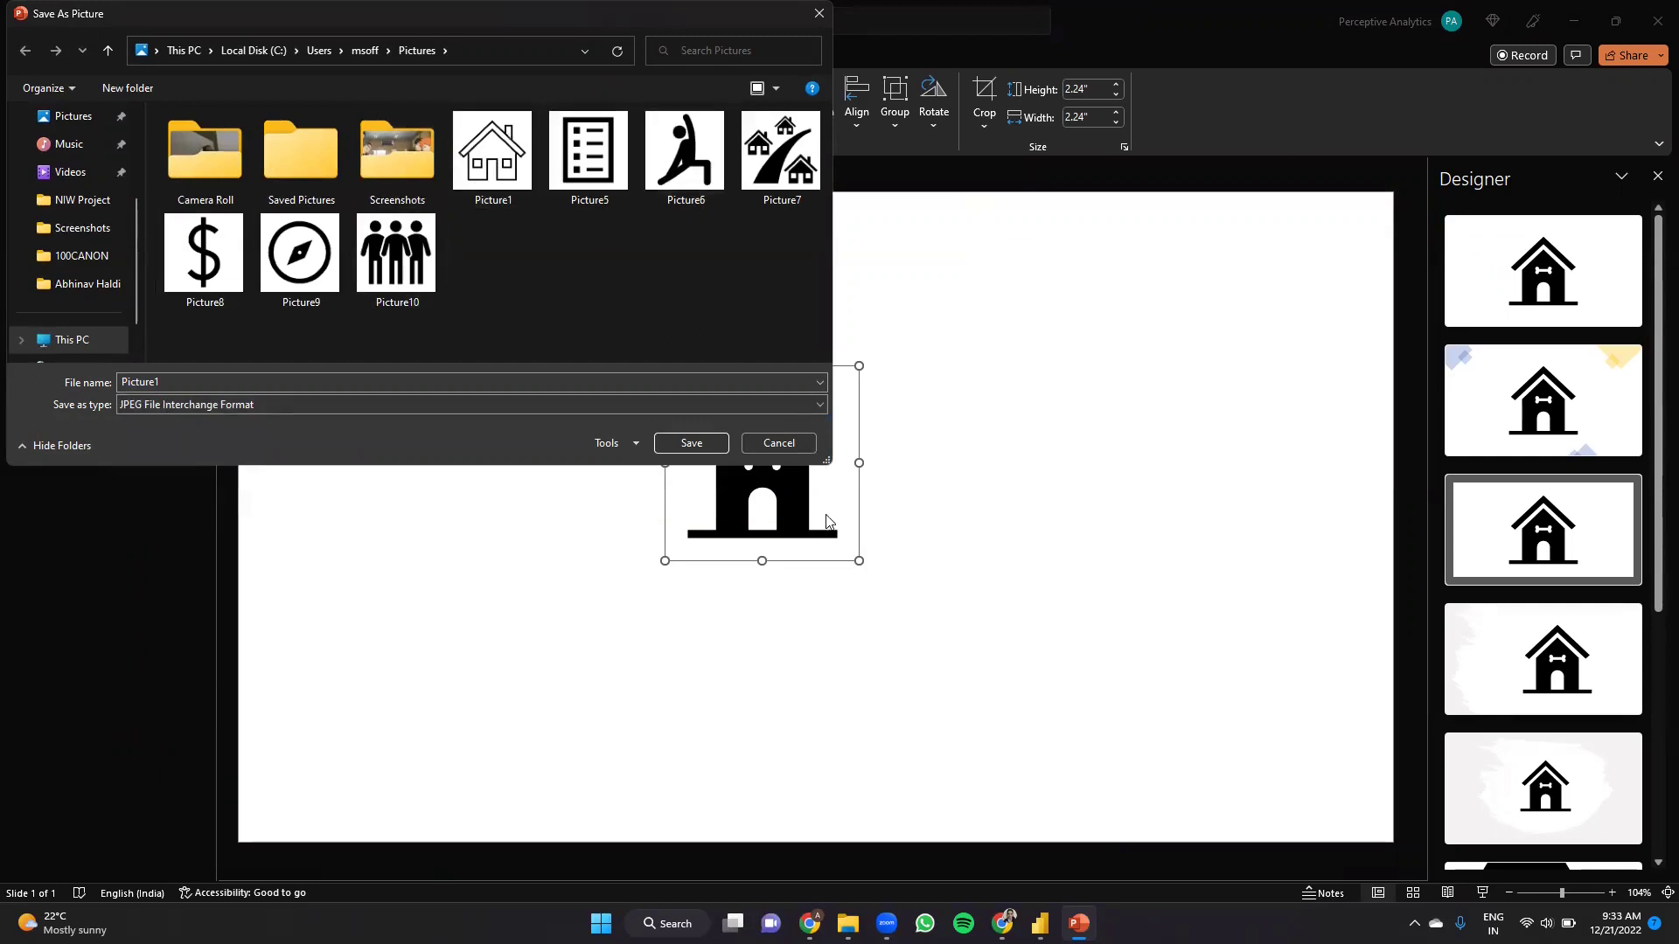
left_click(805, 451)
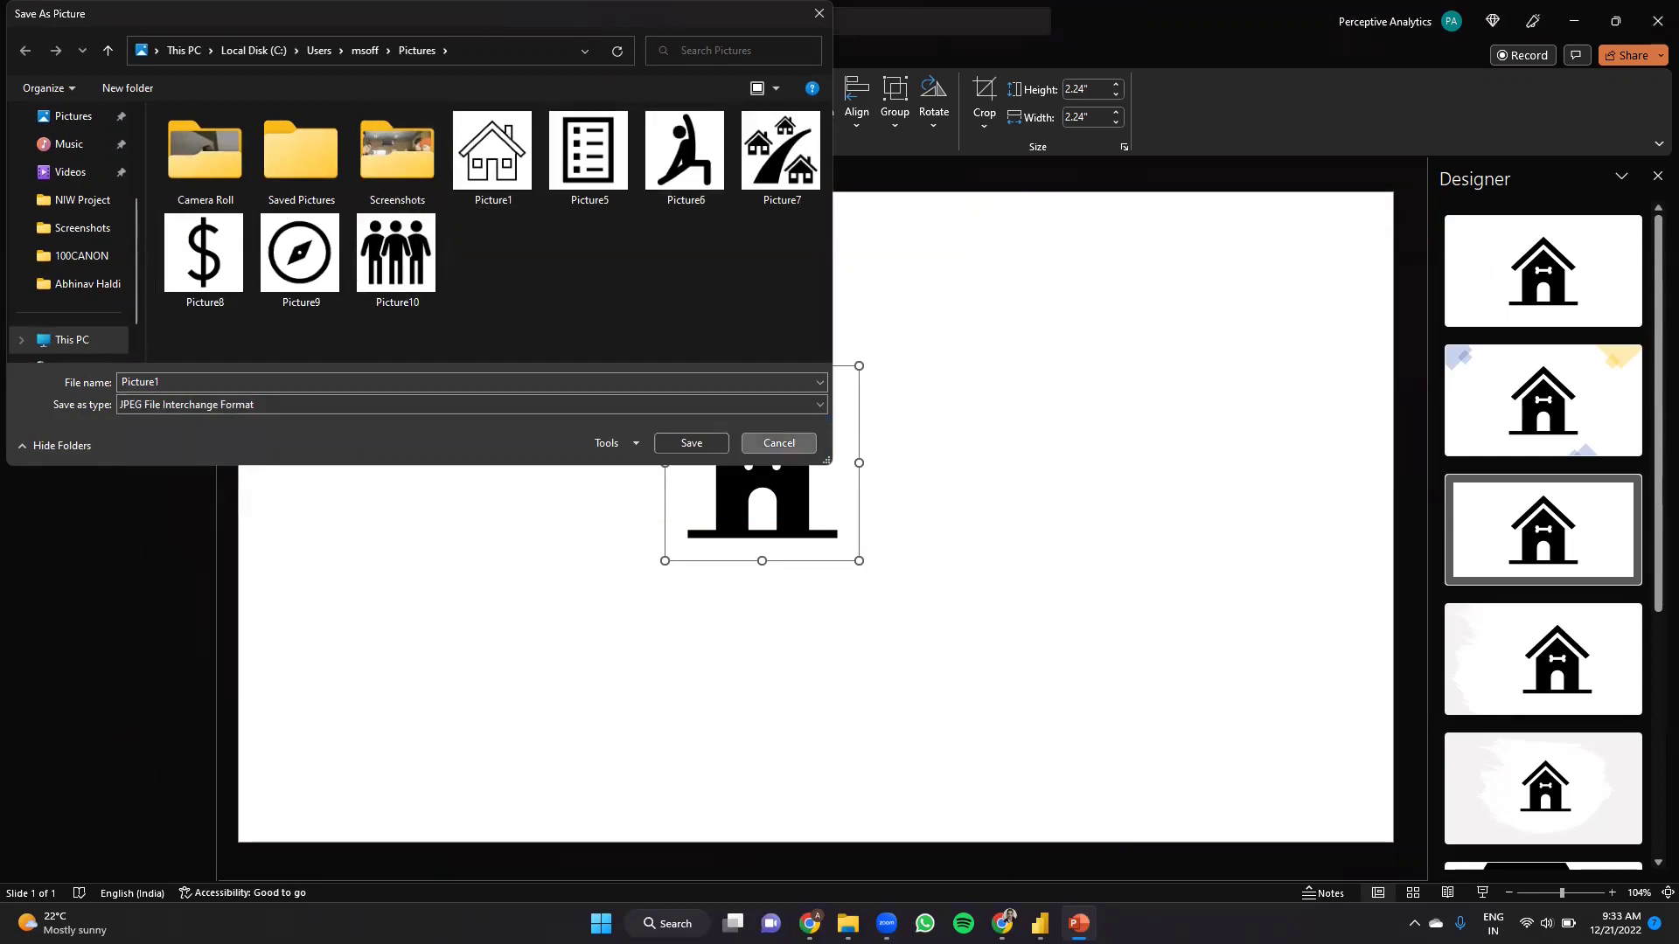
key("Escape")
- Switch to Power BI, insert the Picture1 house image on Page 1, and shrink it onto the upper part of the blue menu bar
key("super+7")
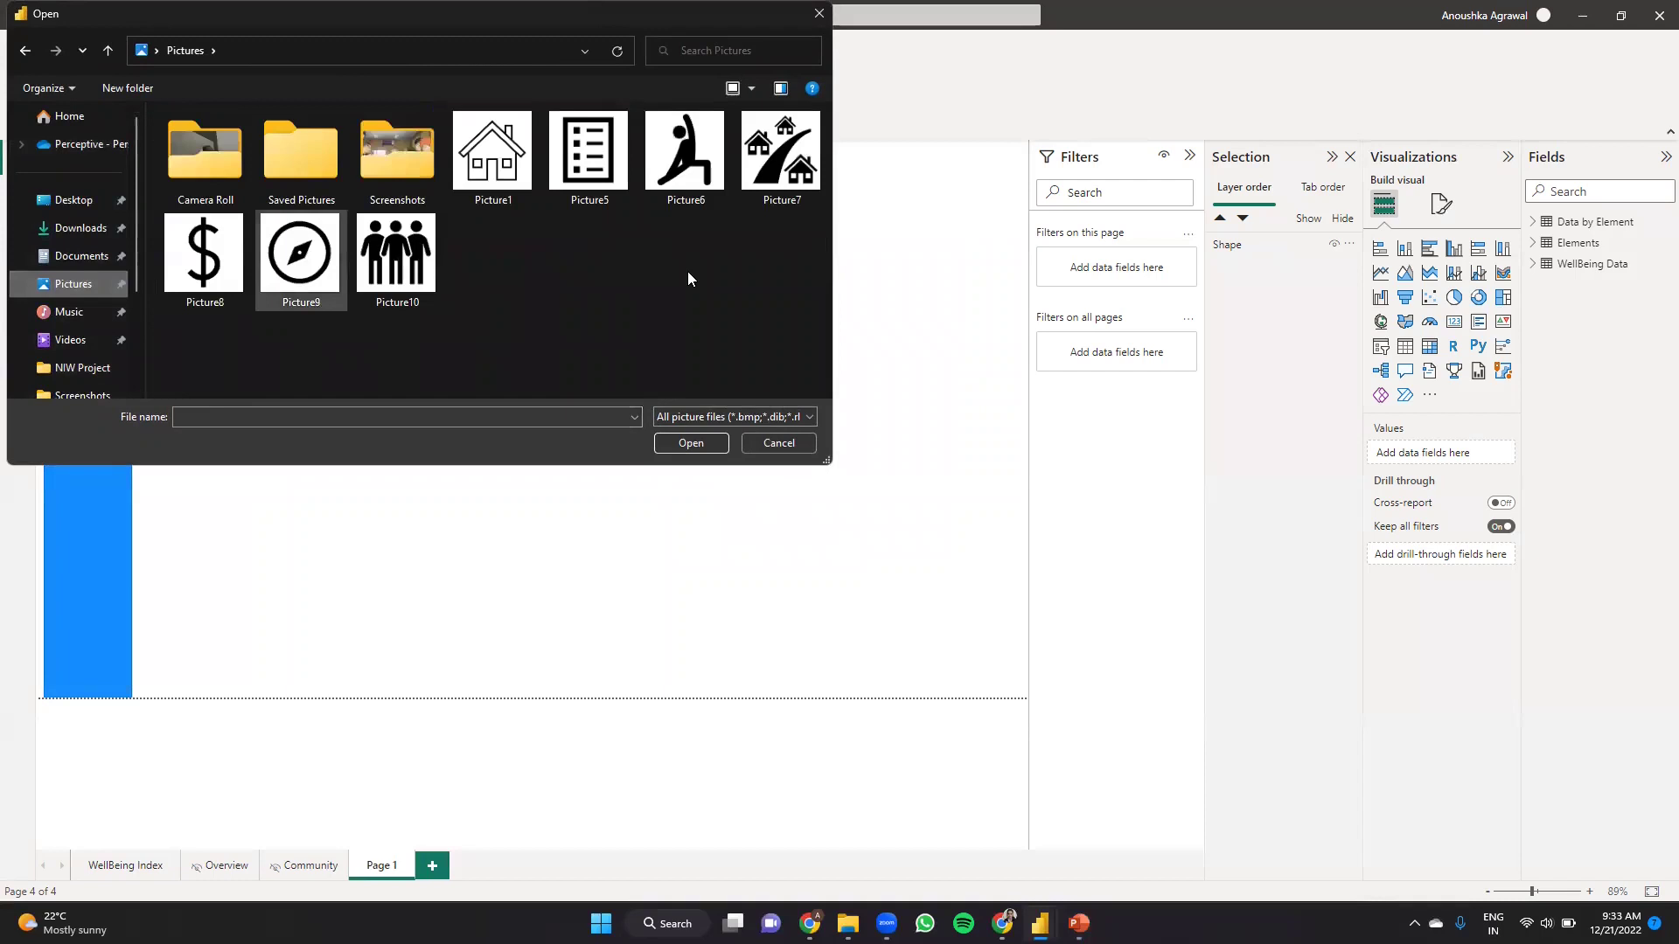
left_click(492, 158)
left_click(690, 443)
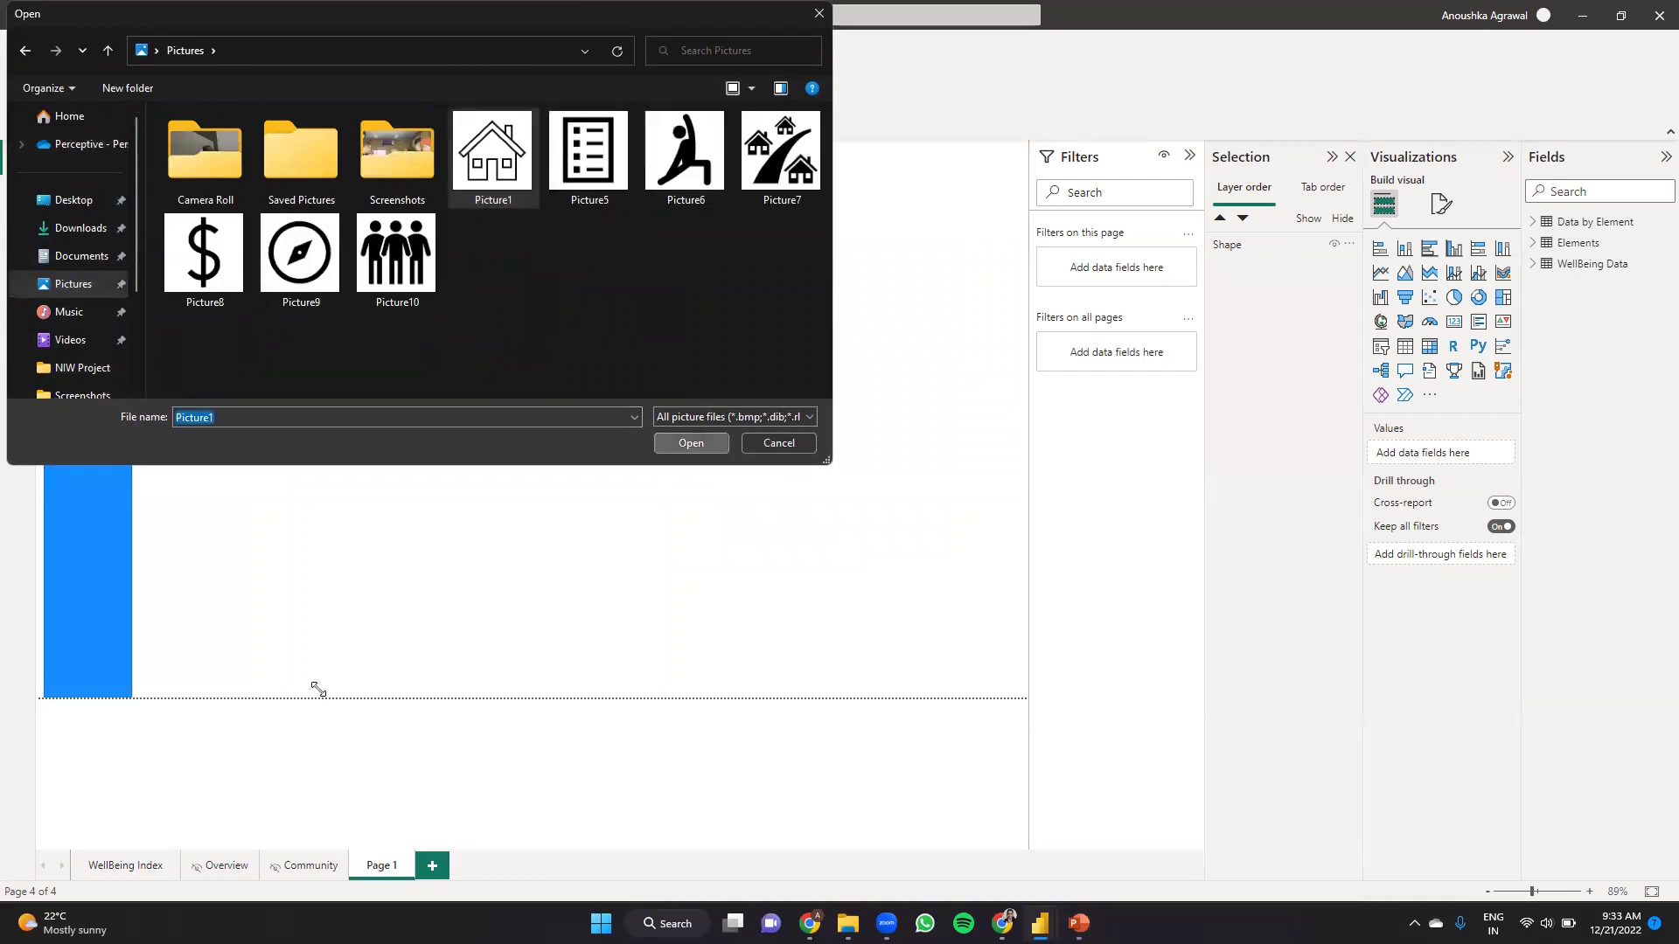
key("Return")
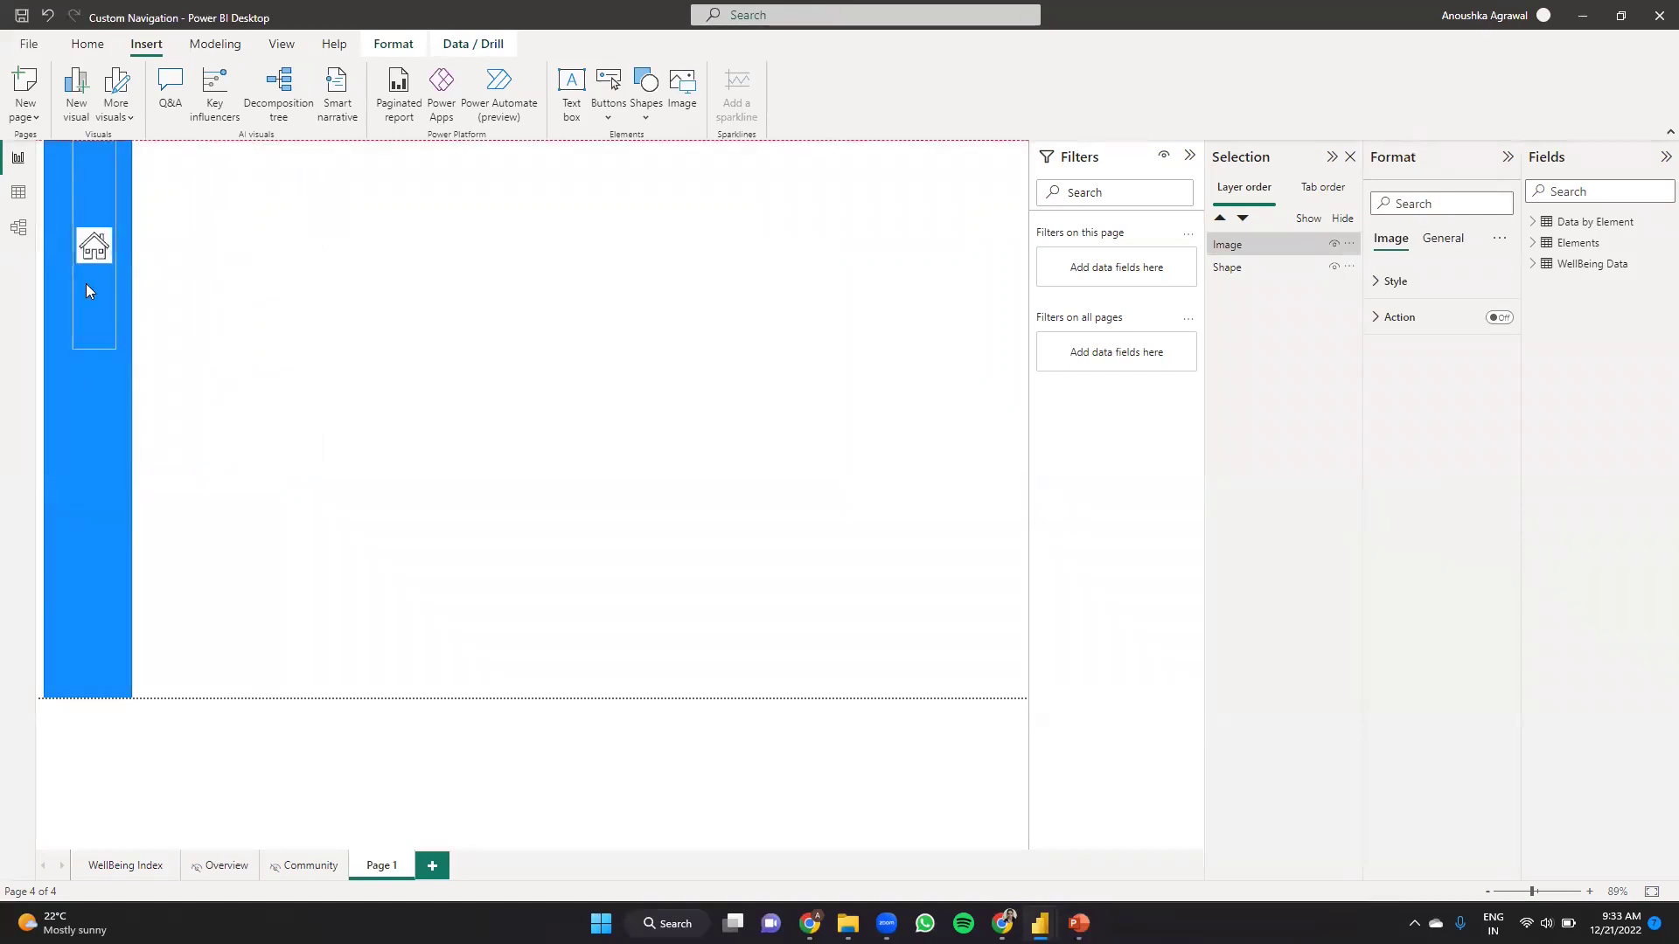
left_click_drag(86, 283, 96, 241)
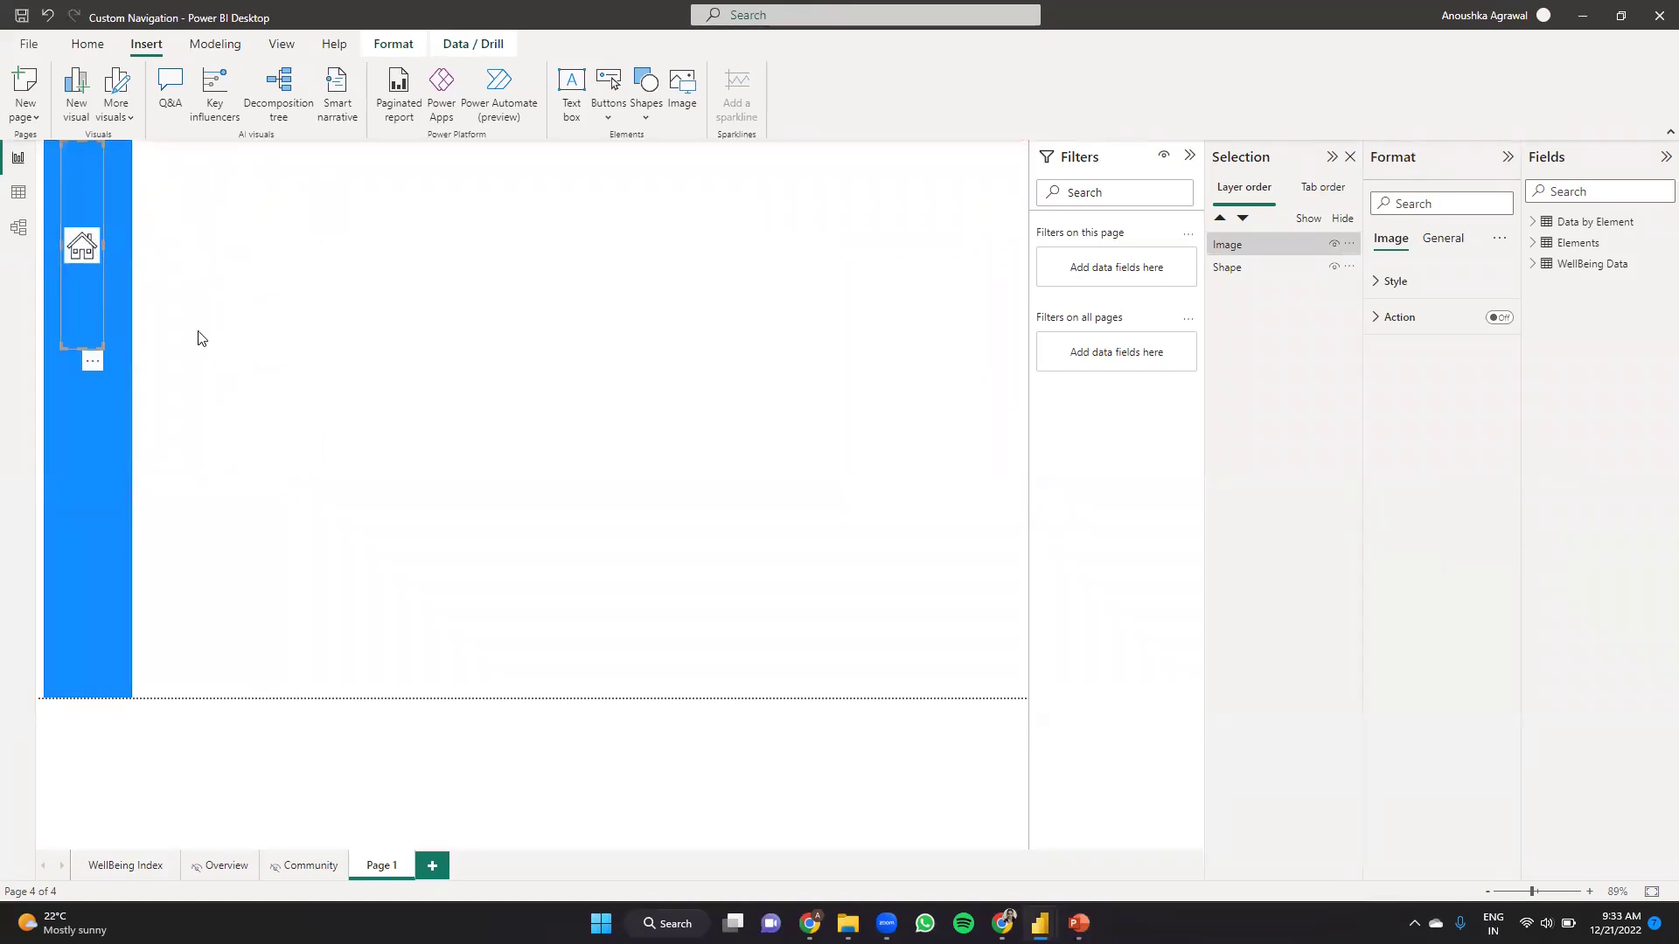
- Open the WellBeing Index page and expand its Menu Bar group to list the grouped items
left_click(121, 873)
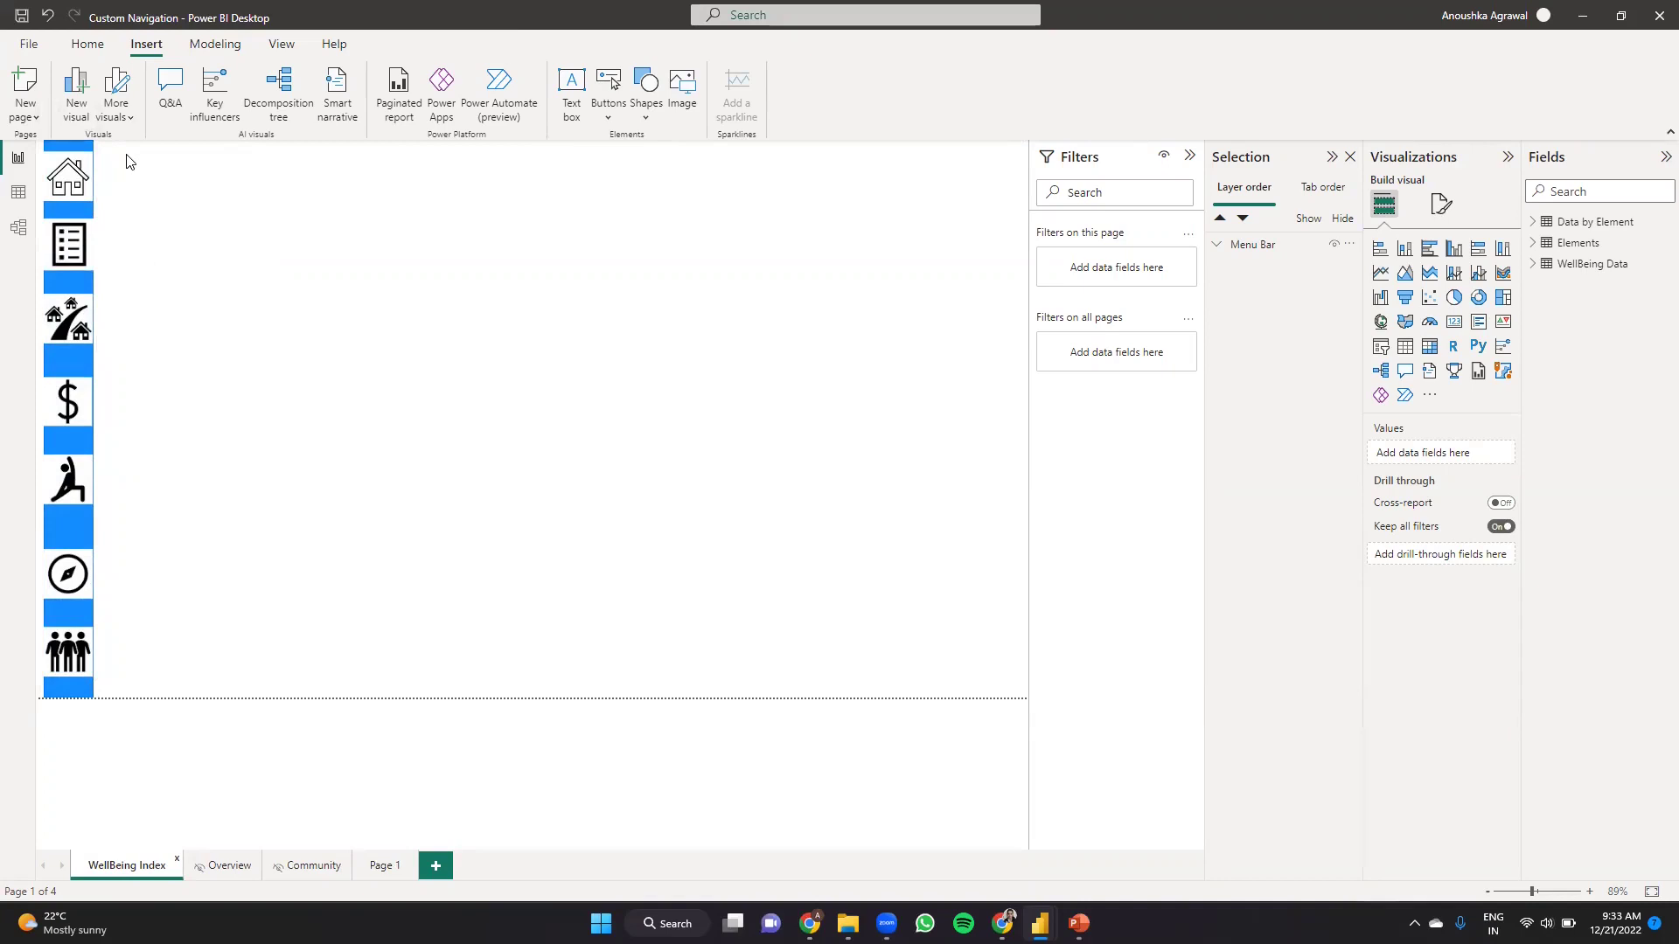
left_click(206, 48)
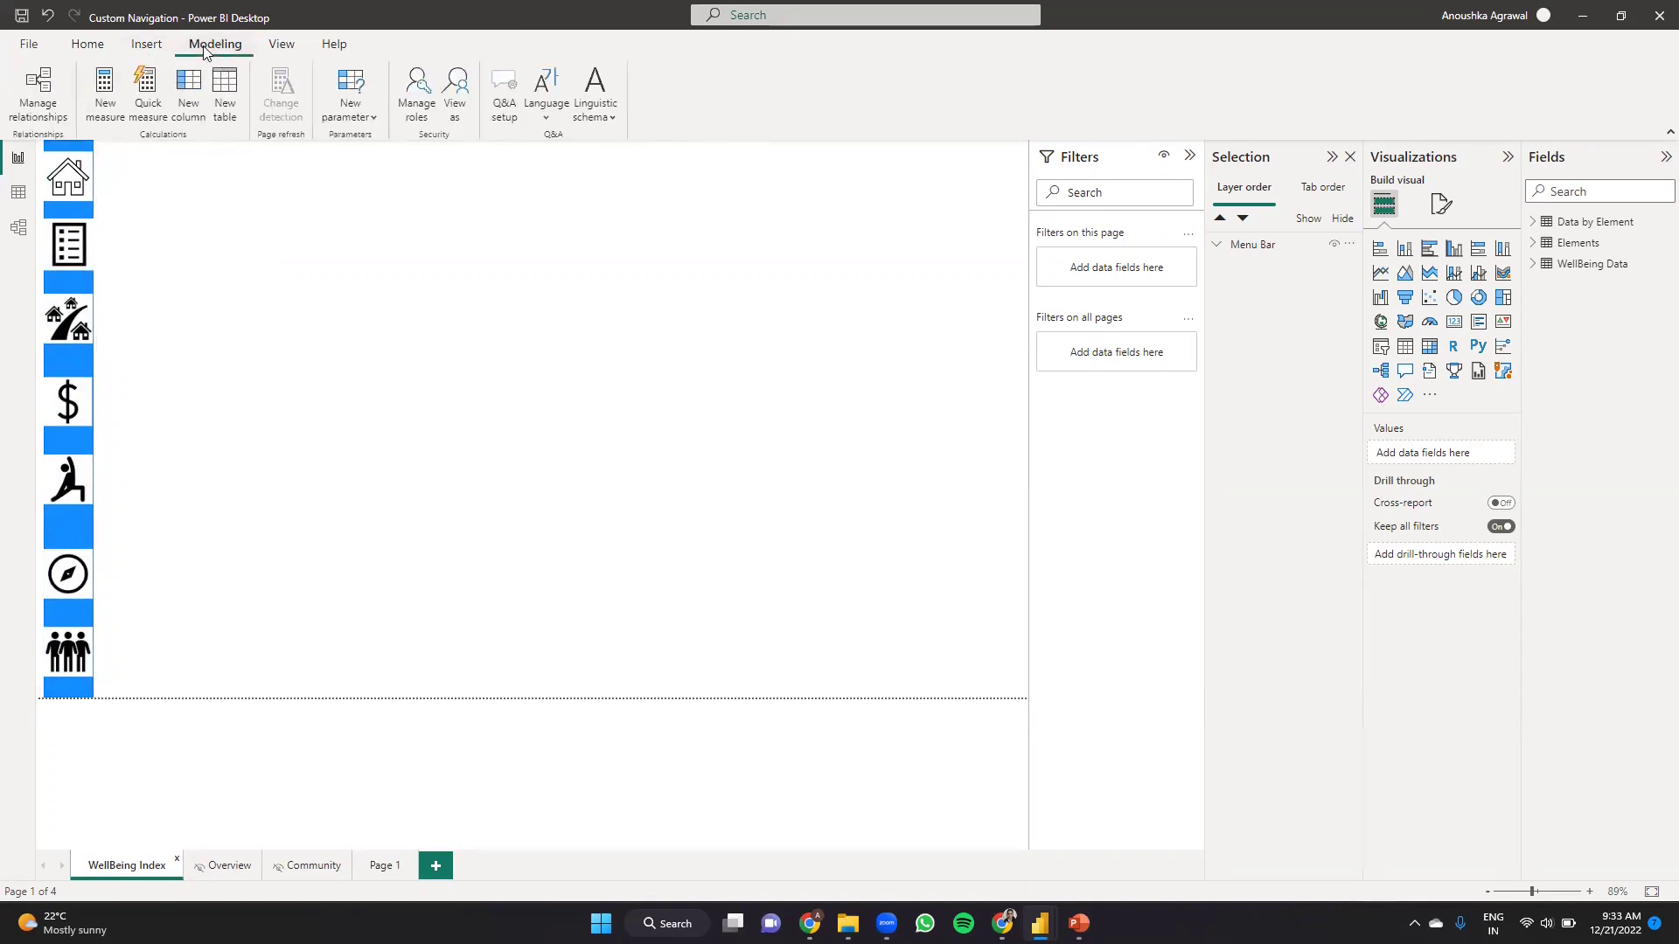
left_click(265, 49)
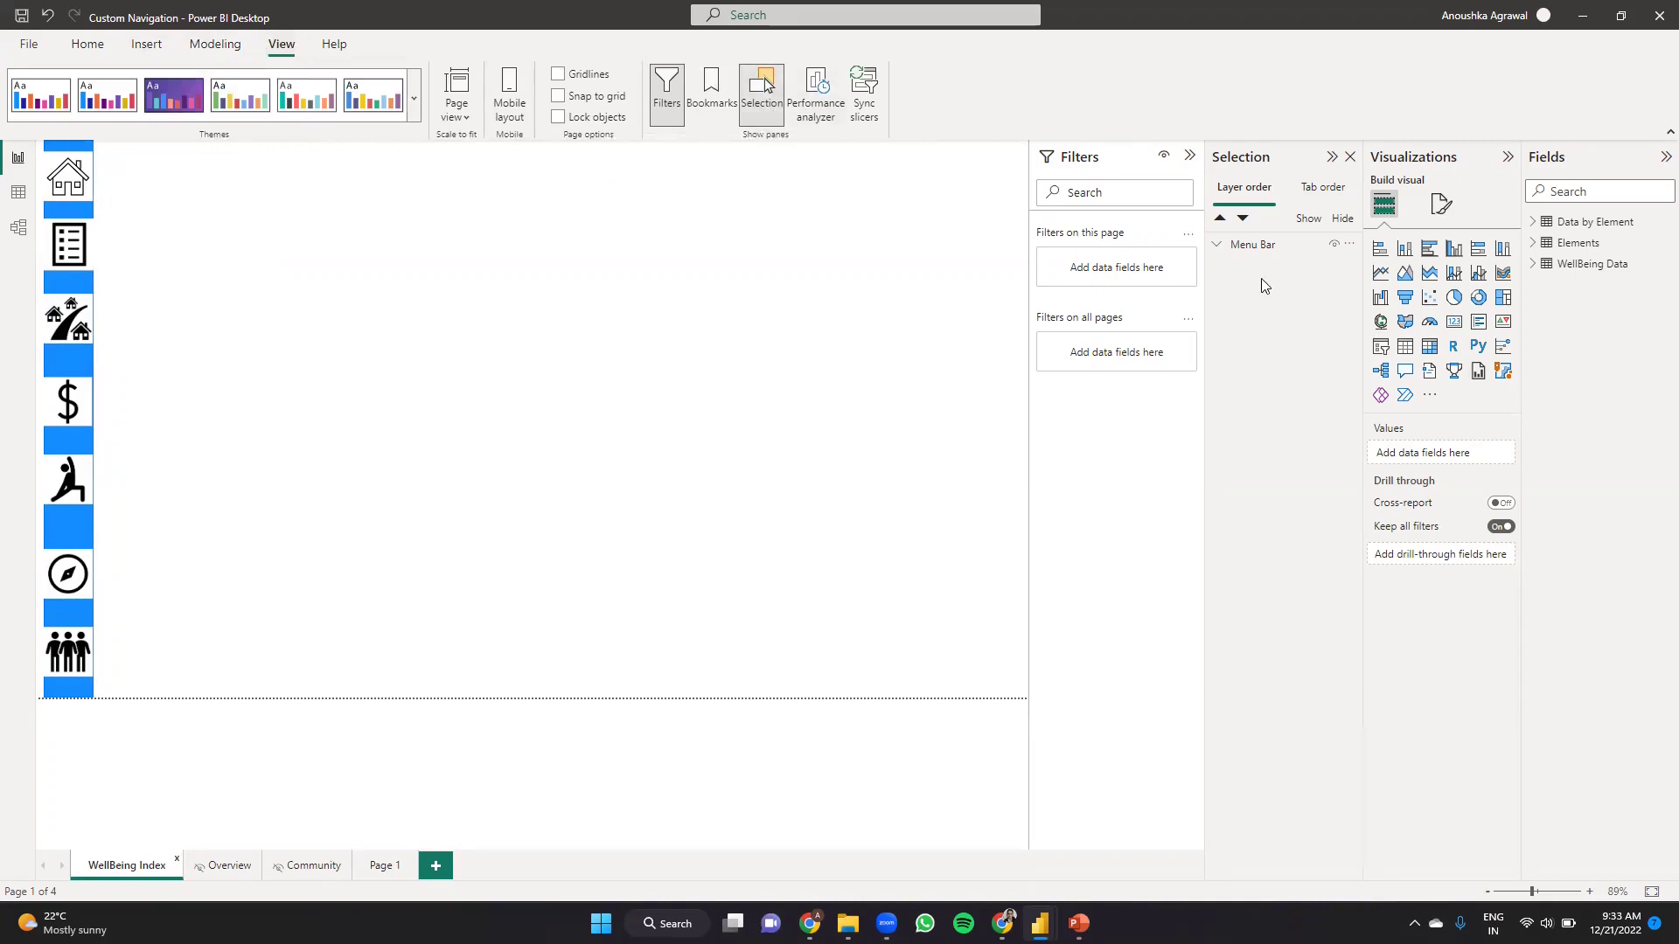
left_click(1218, 248)
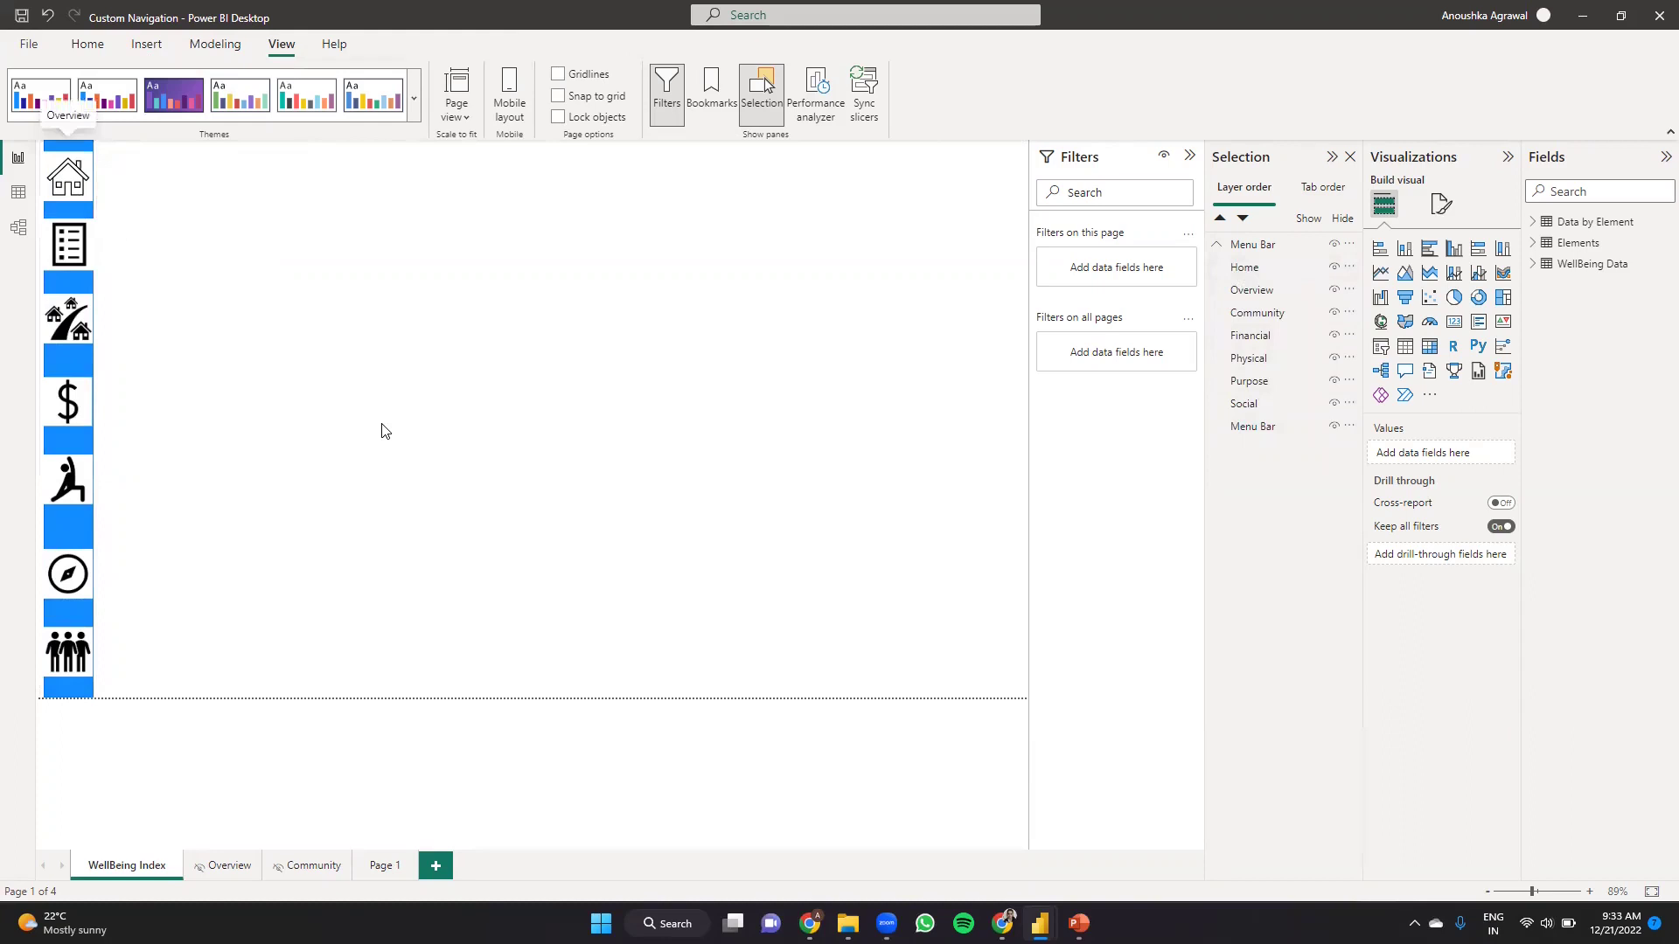
- Compare the Menu Bar group's layer and tab orders, and step through its icons to the Home image
left_click(54, 193)
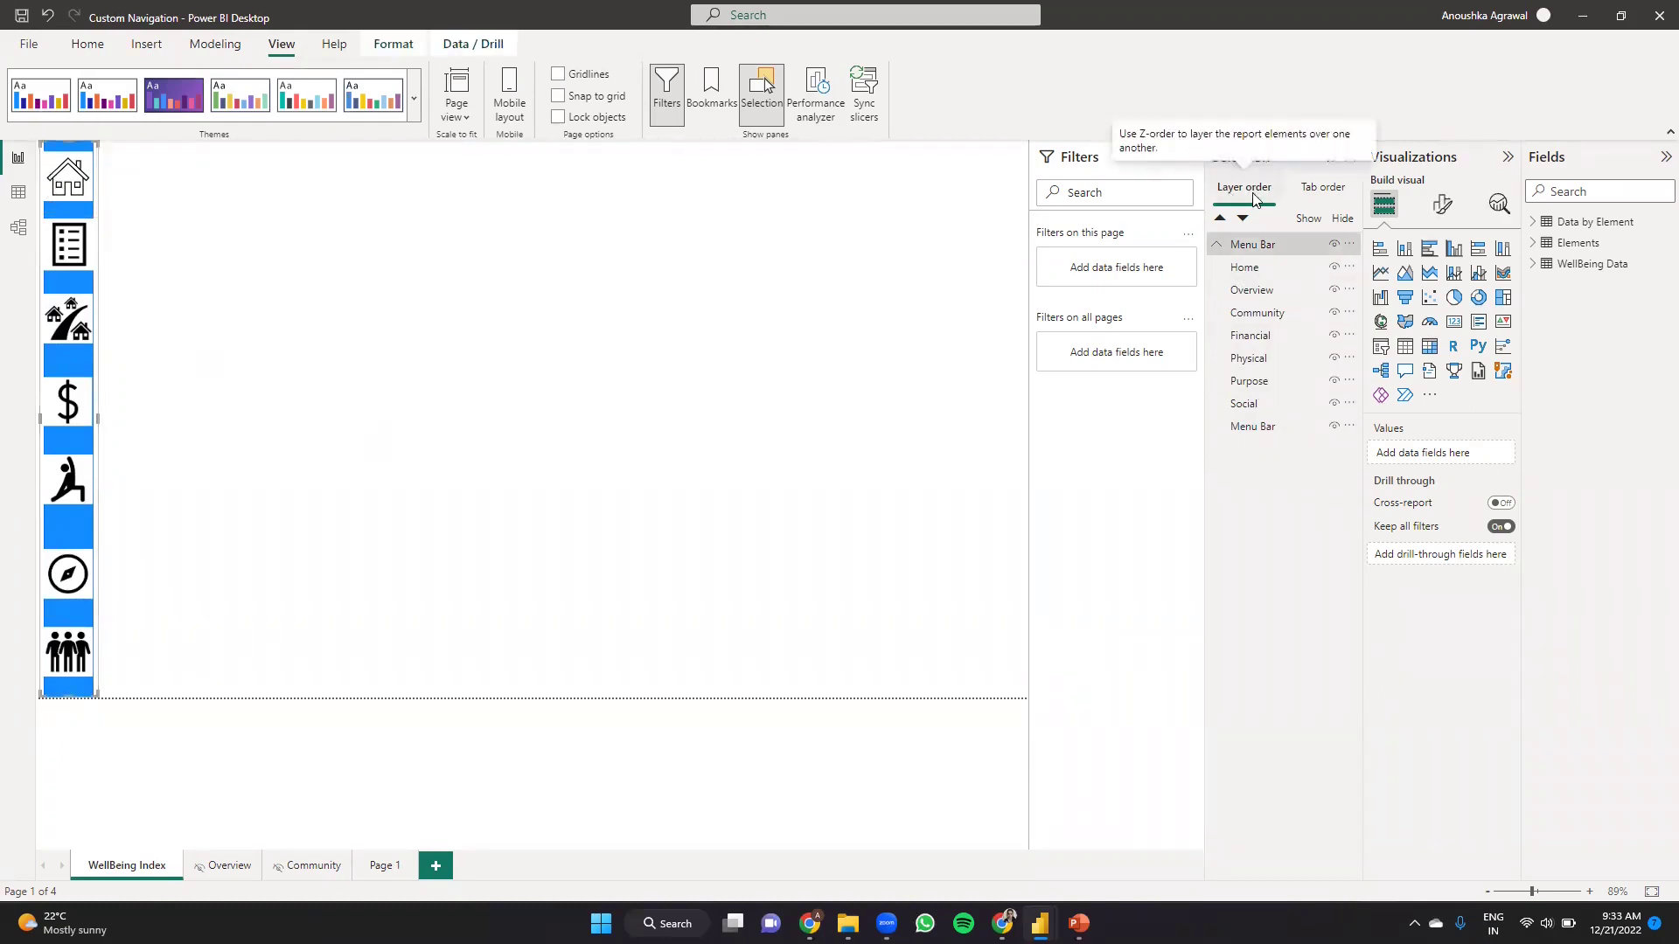
left_click(1322, 196)
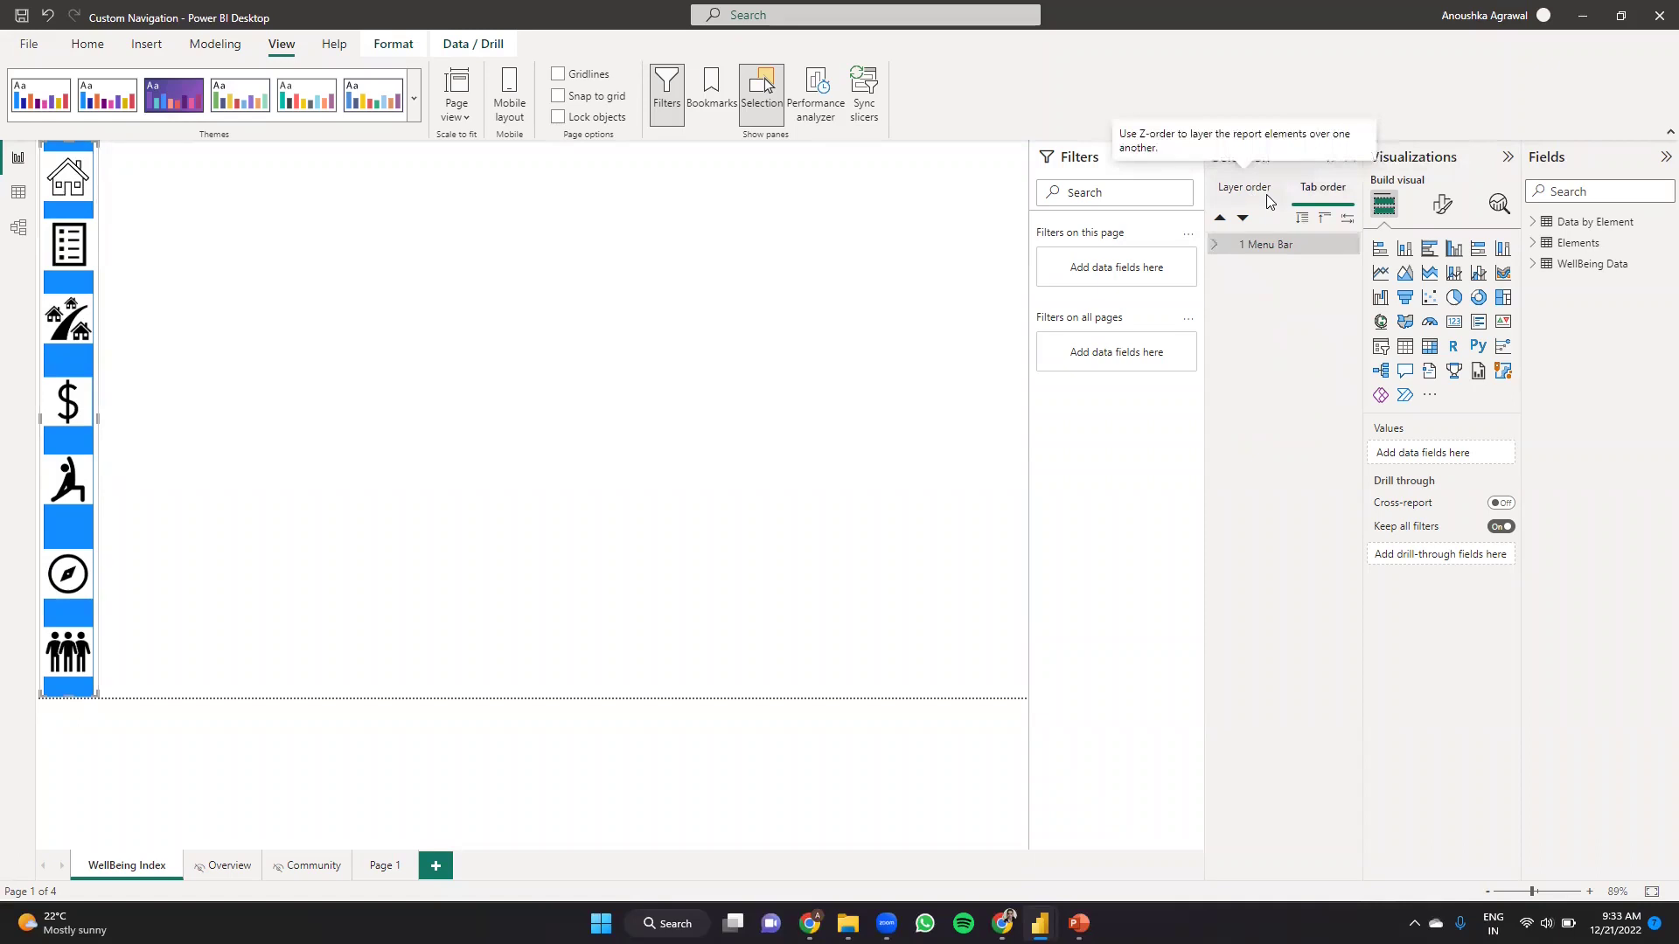
left_click(1266, 194)
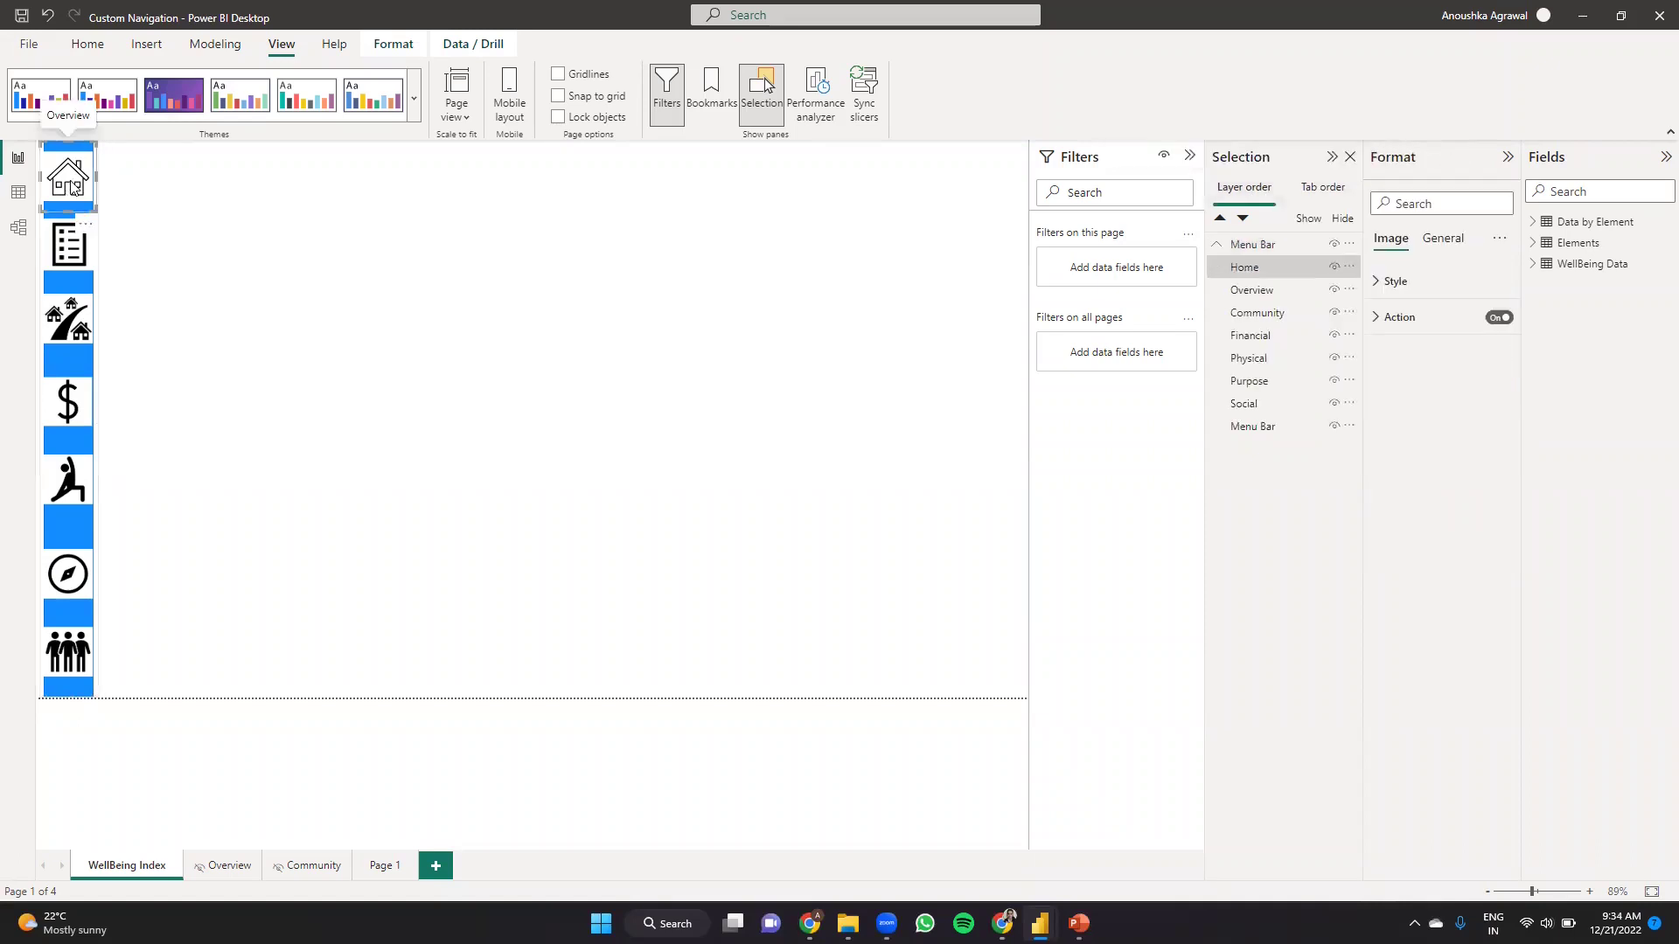
key("Tab")
key("Tab")
key("Tab")
key("Tab")
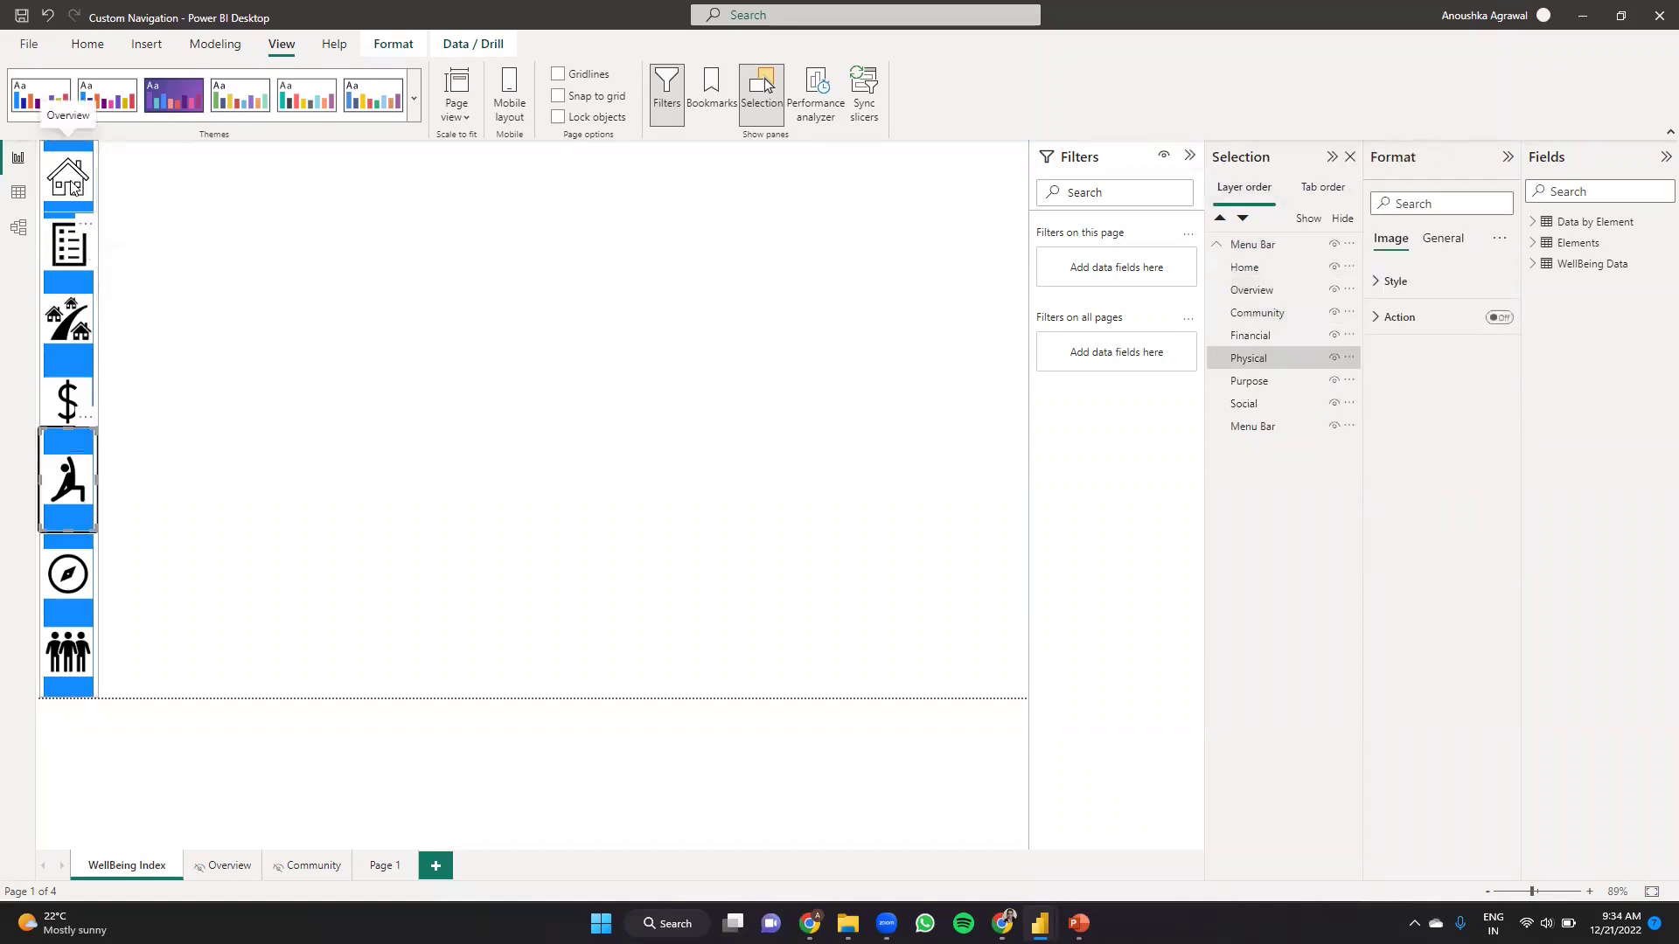
key("Tab")
key("Tab")
key("Tab")
left_click(70, 181)
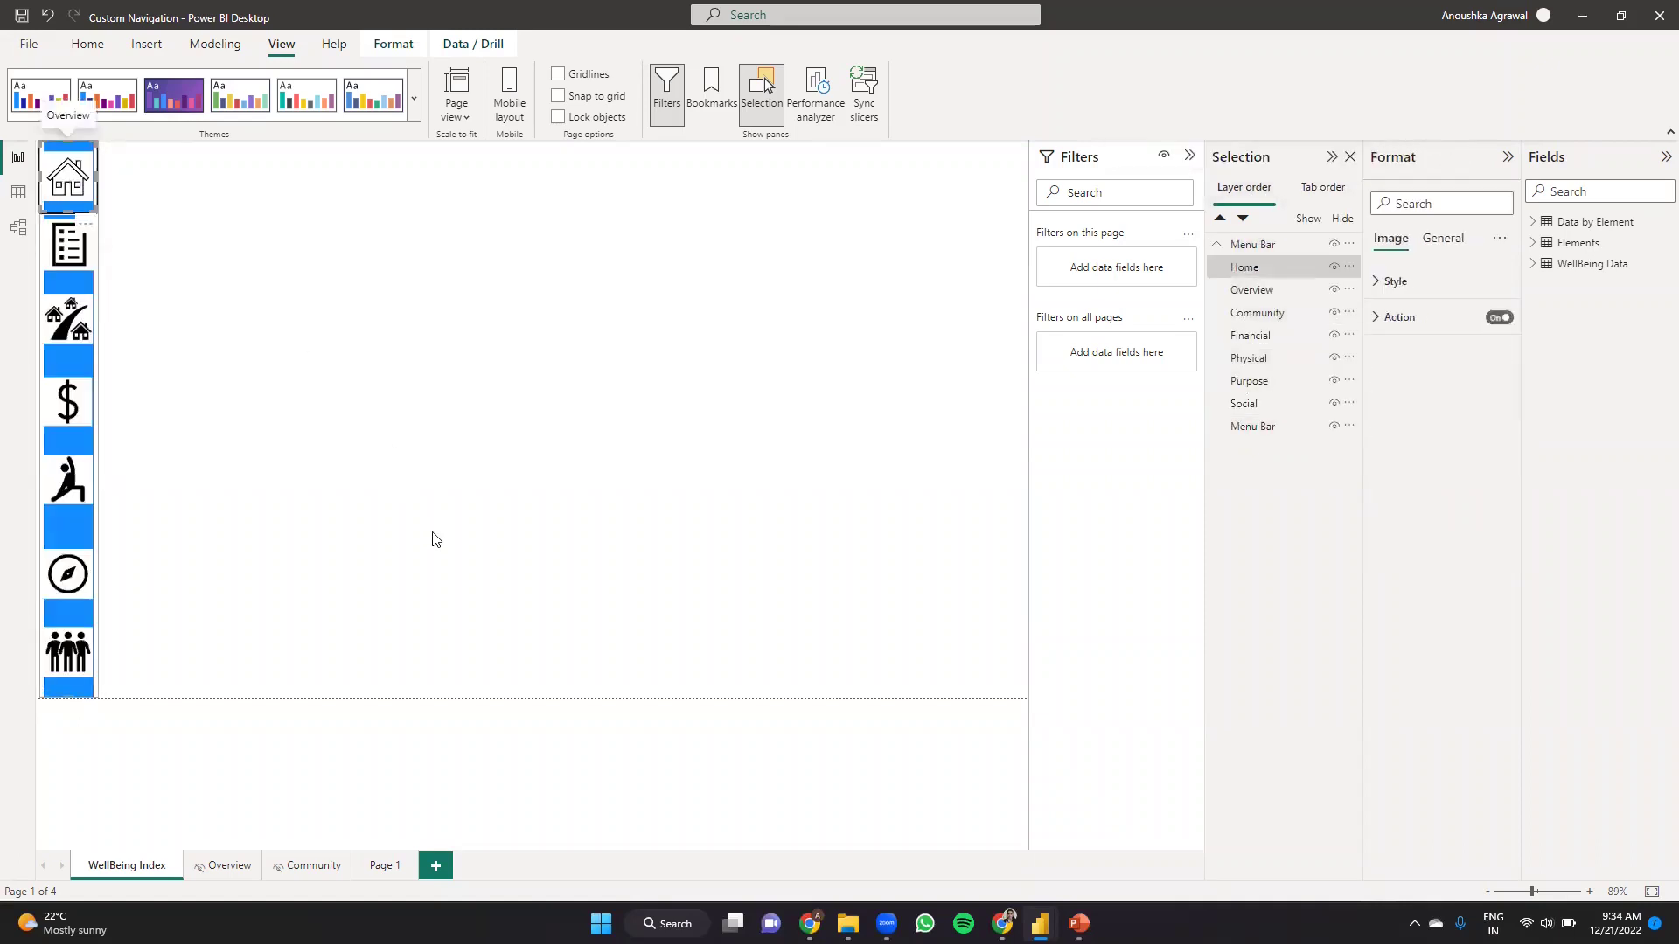
- Examine the tab order of the items inside the Menu Bar group, and select the whole group in the layer order
left_click(372, 525)
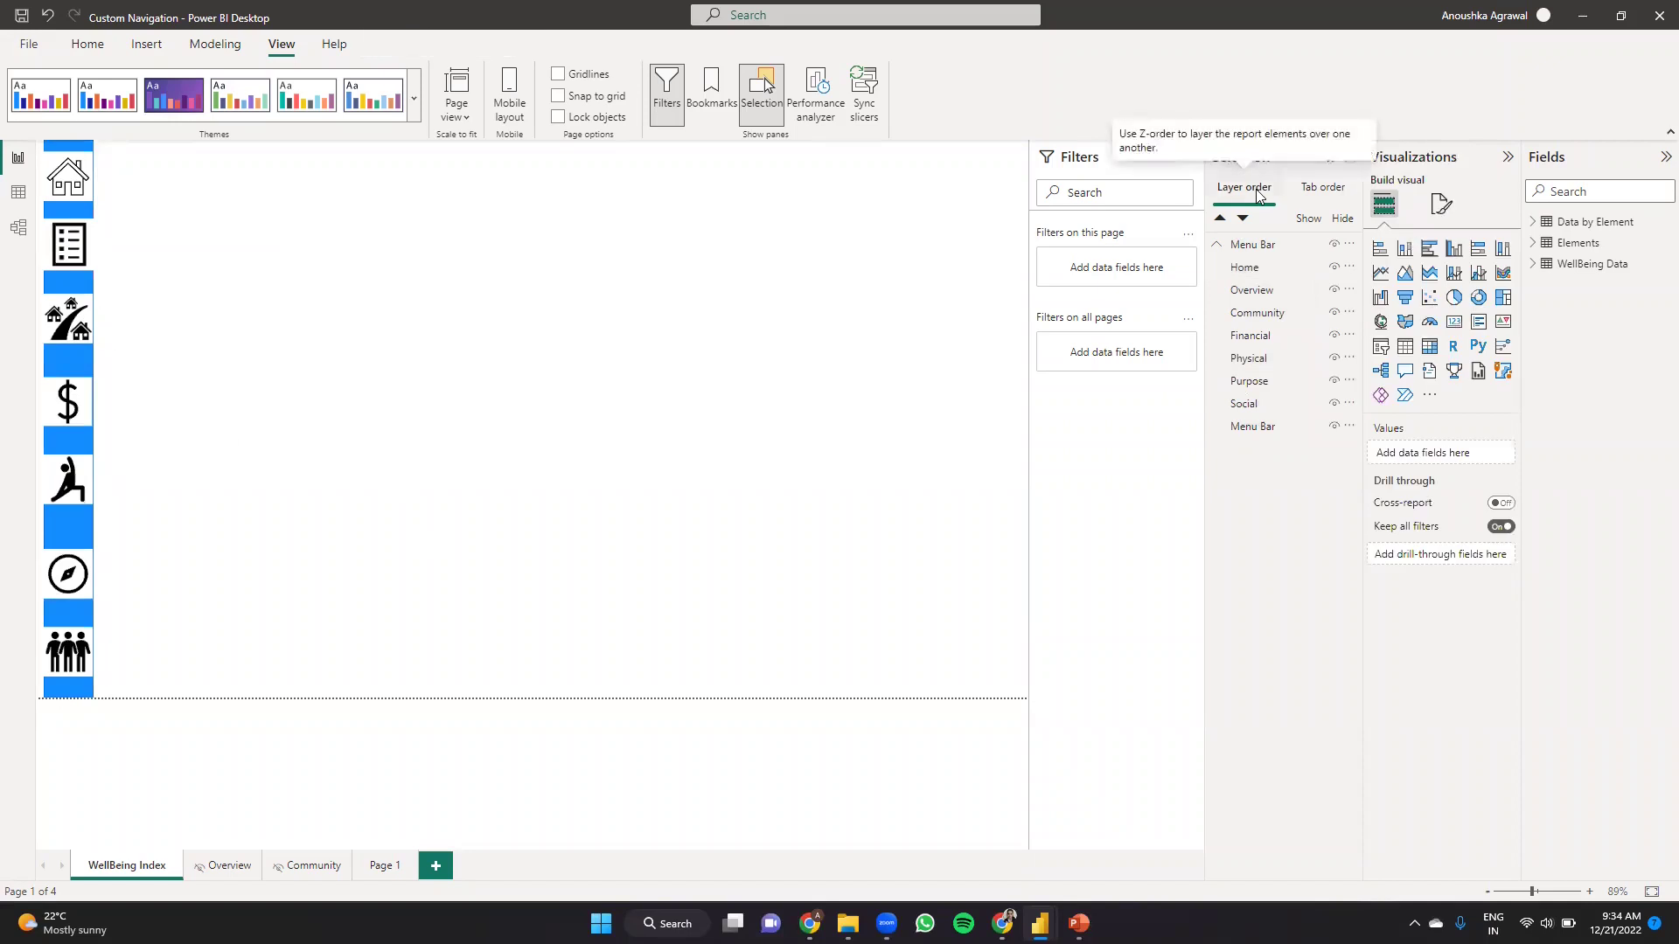
left_click(1322, 187)
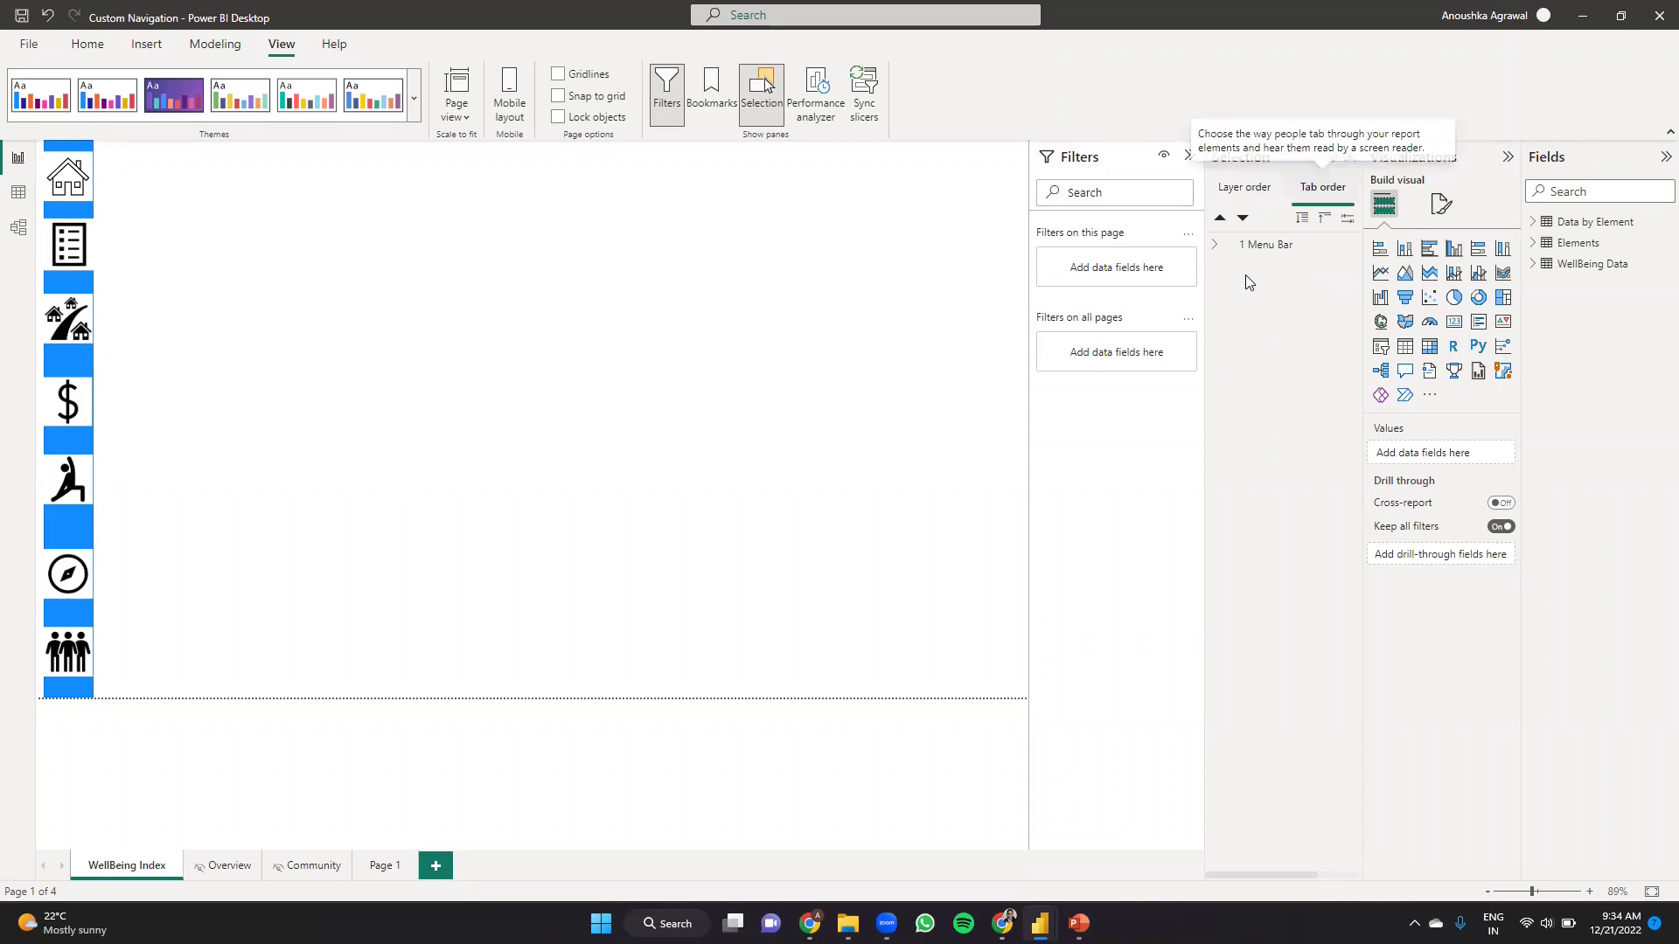
left_click(1216, 246)
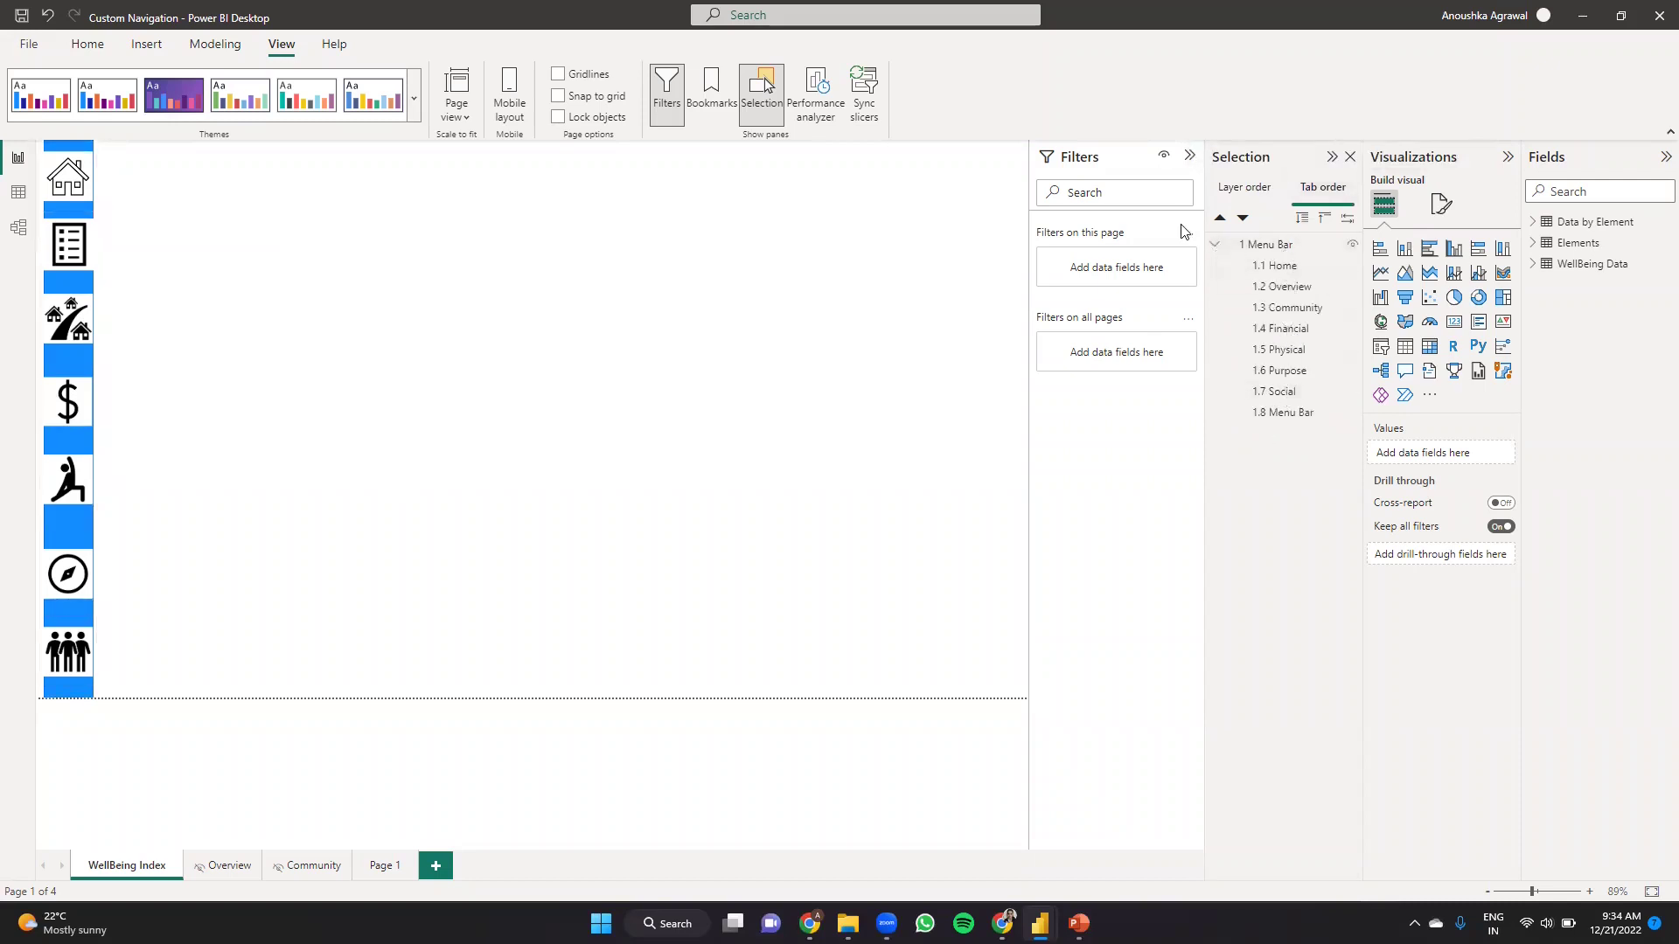
left_click(1245, 188)
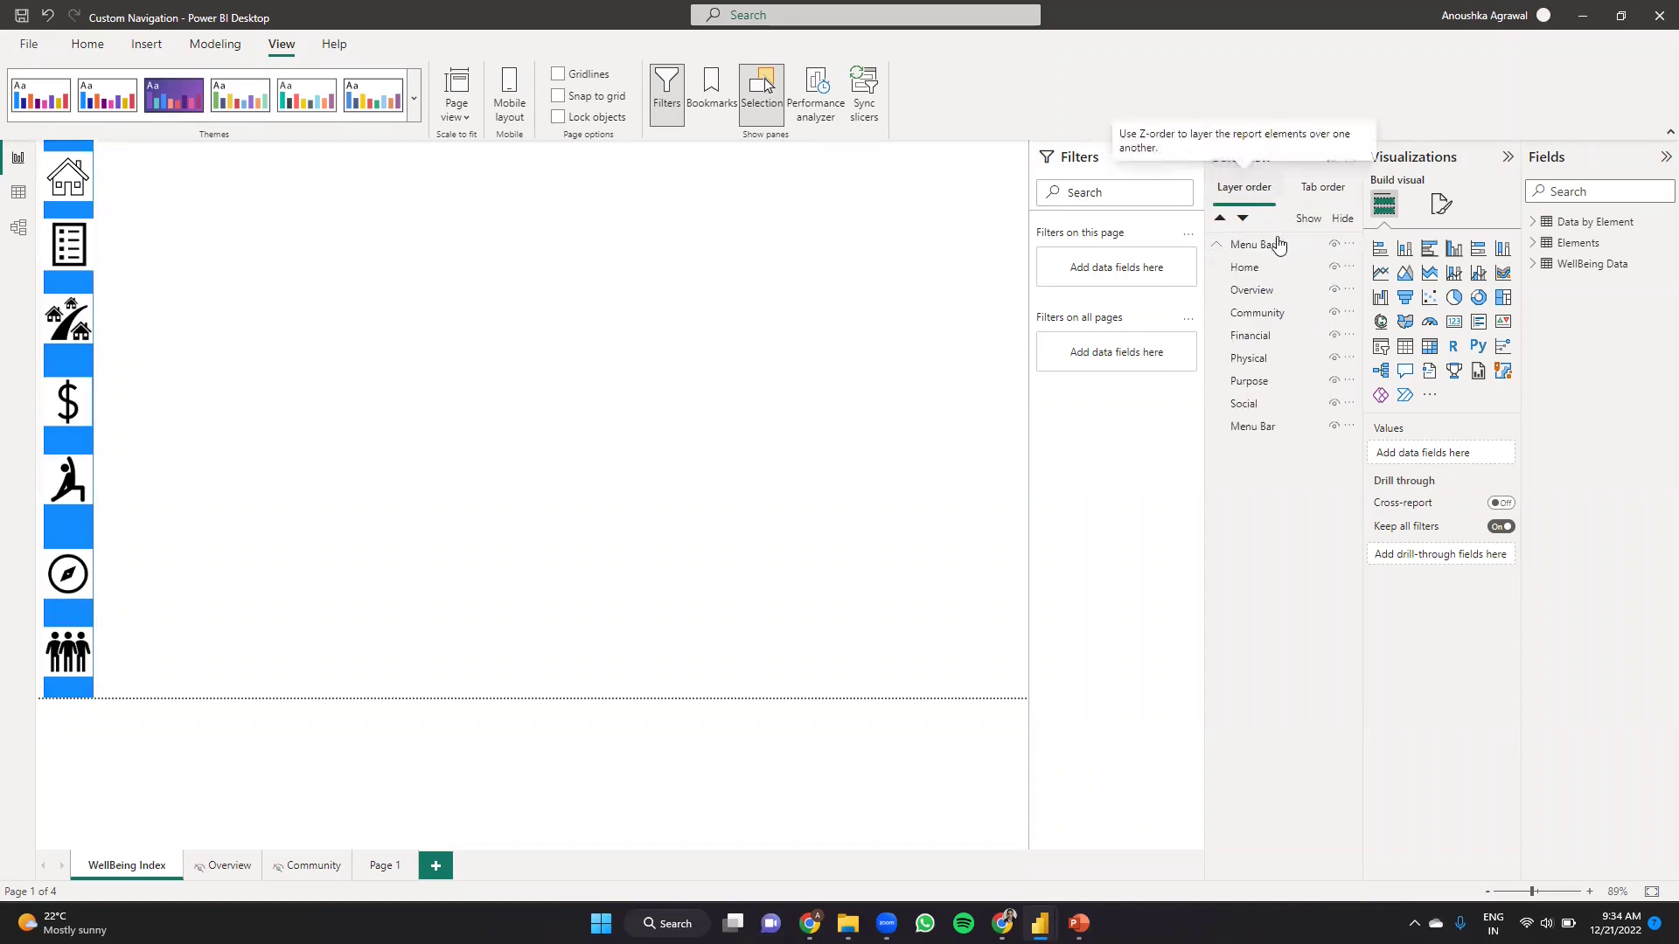
left_click(1264, 248)
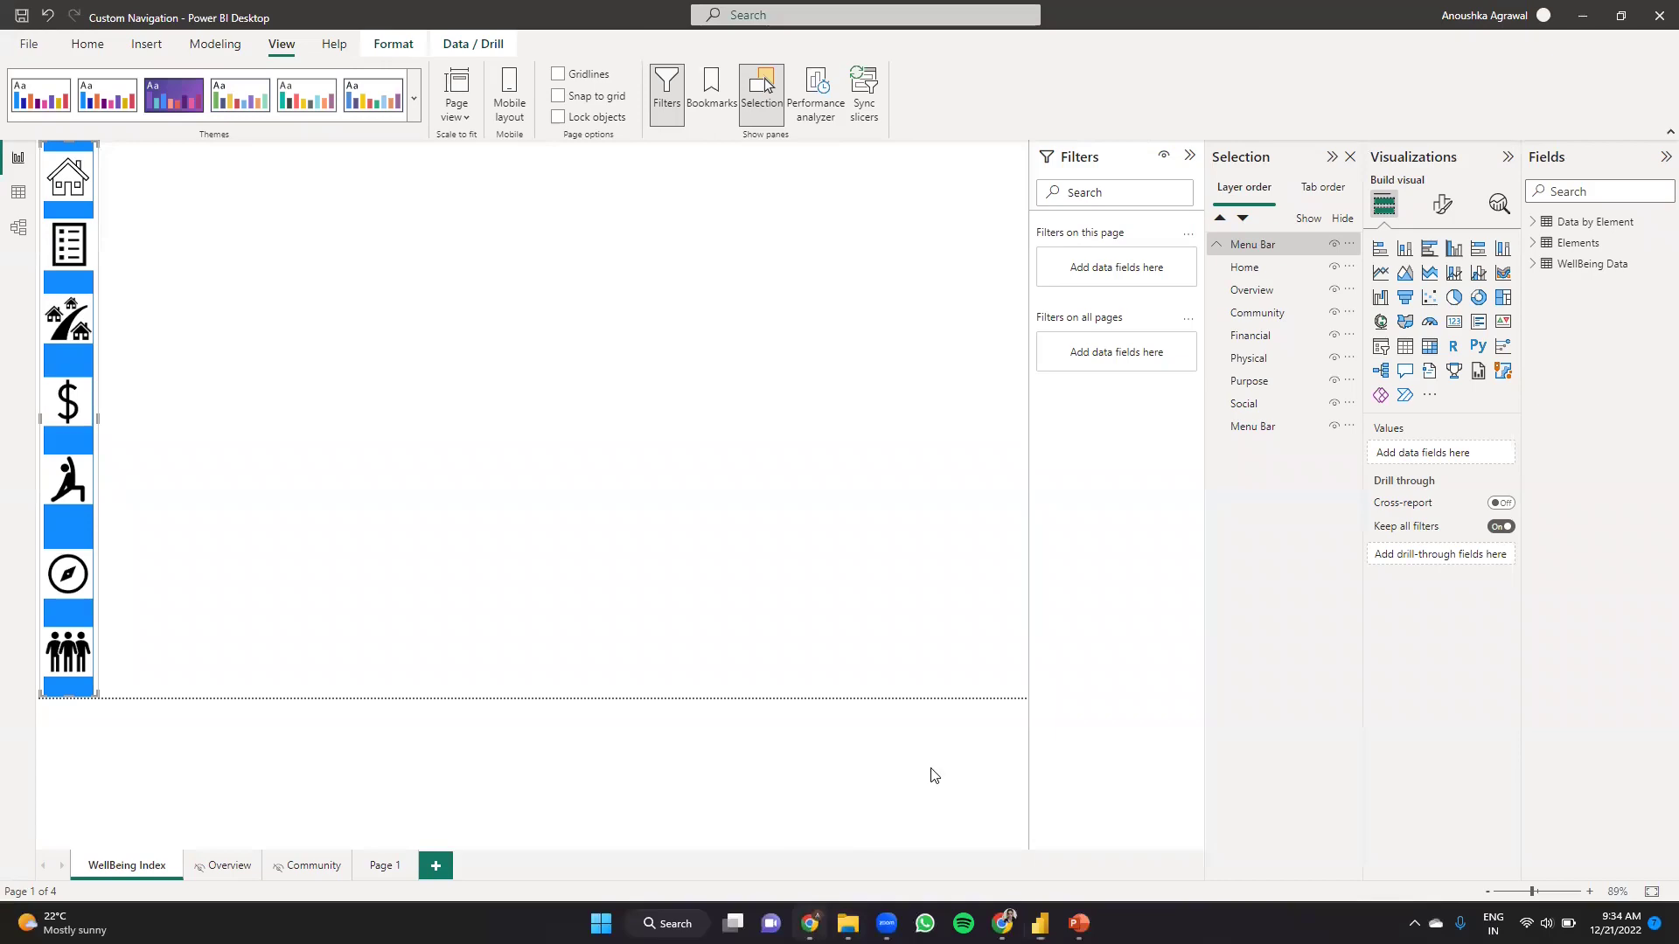
- Switch to the challenge page in the browser and view the sample report's Overview page in full screen through its icon menu
key("alt+Tab")
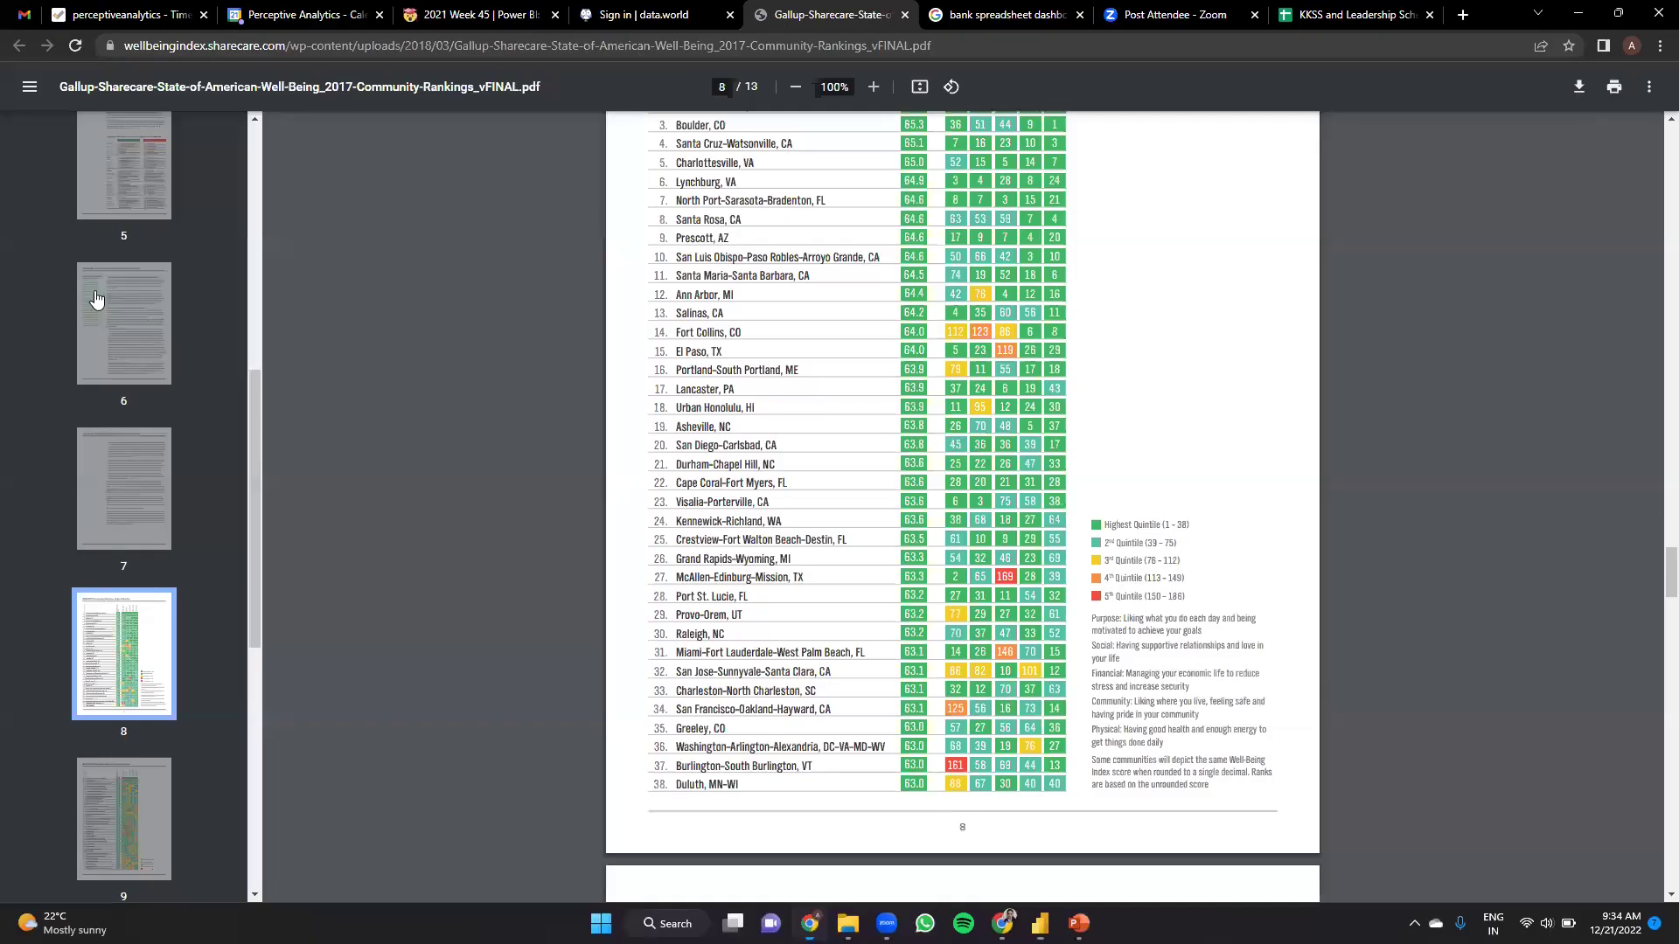
key("ctrl+shift+Tab")
key("ctrl+shift+Tab")
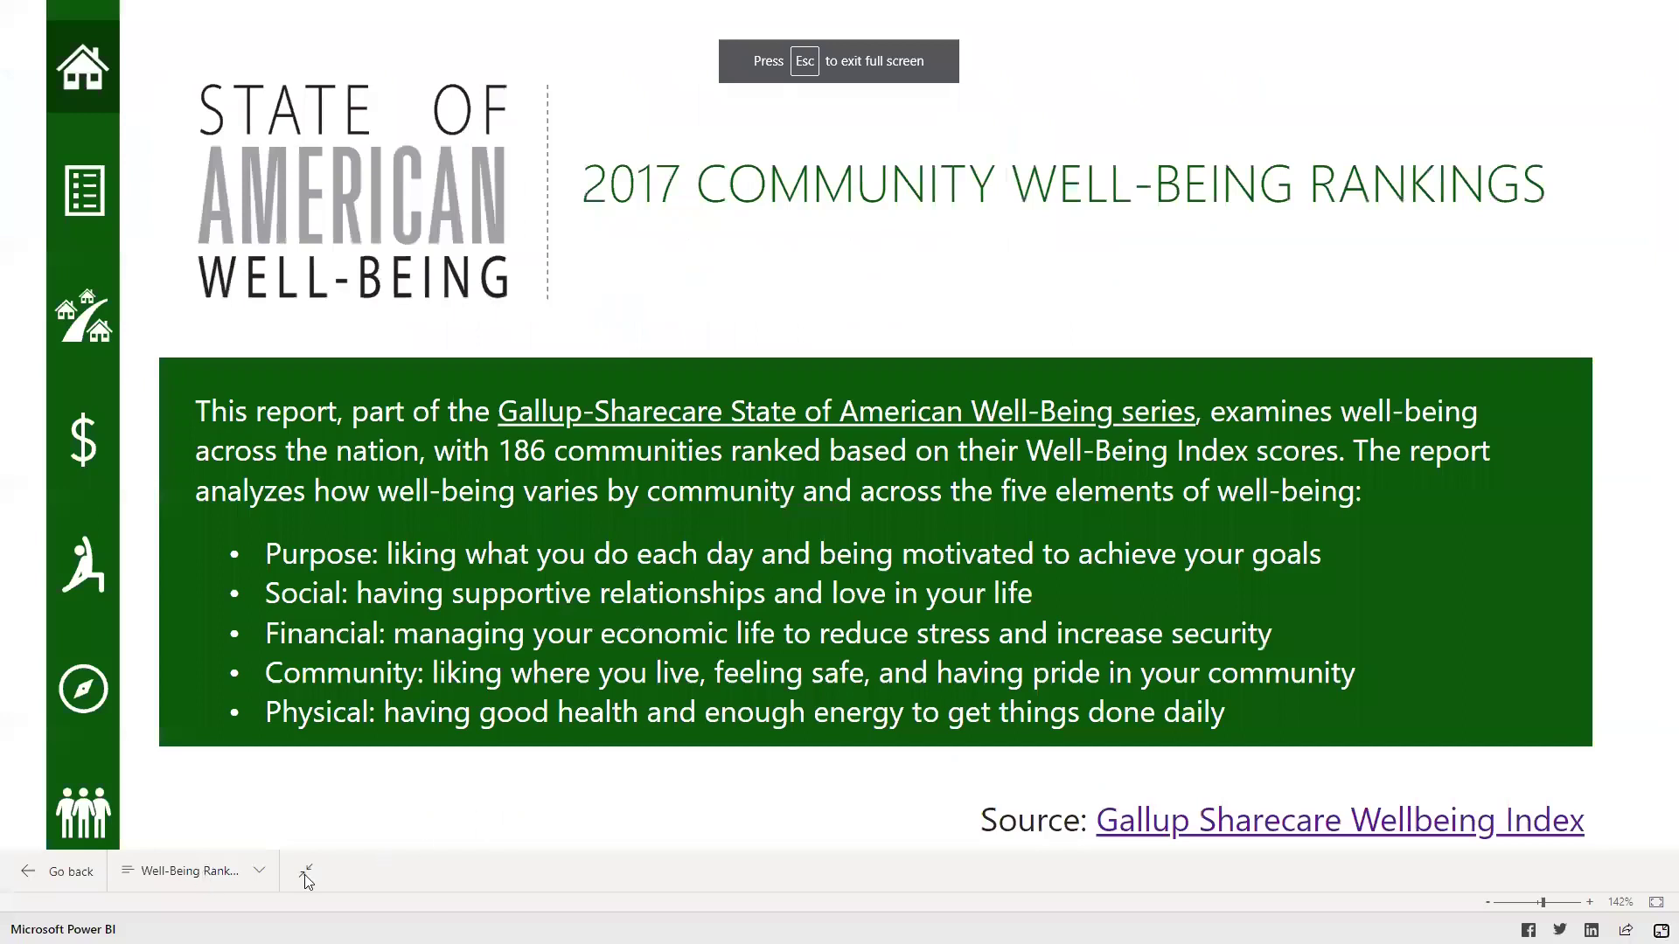
key("Escape")
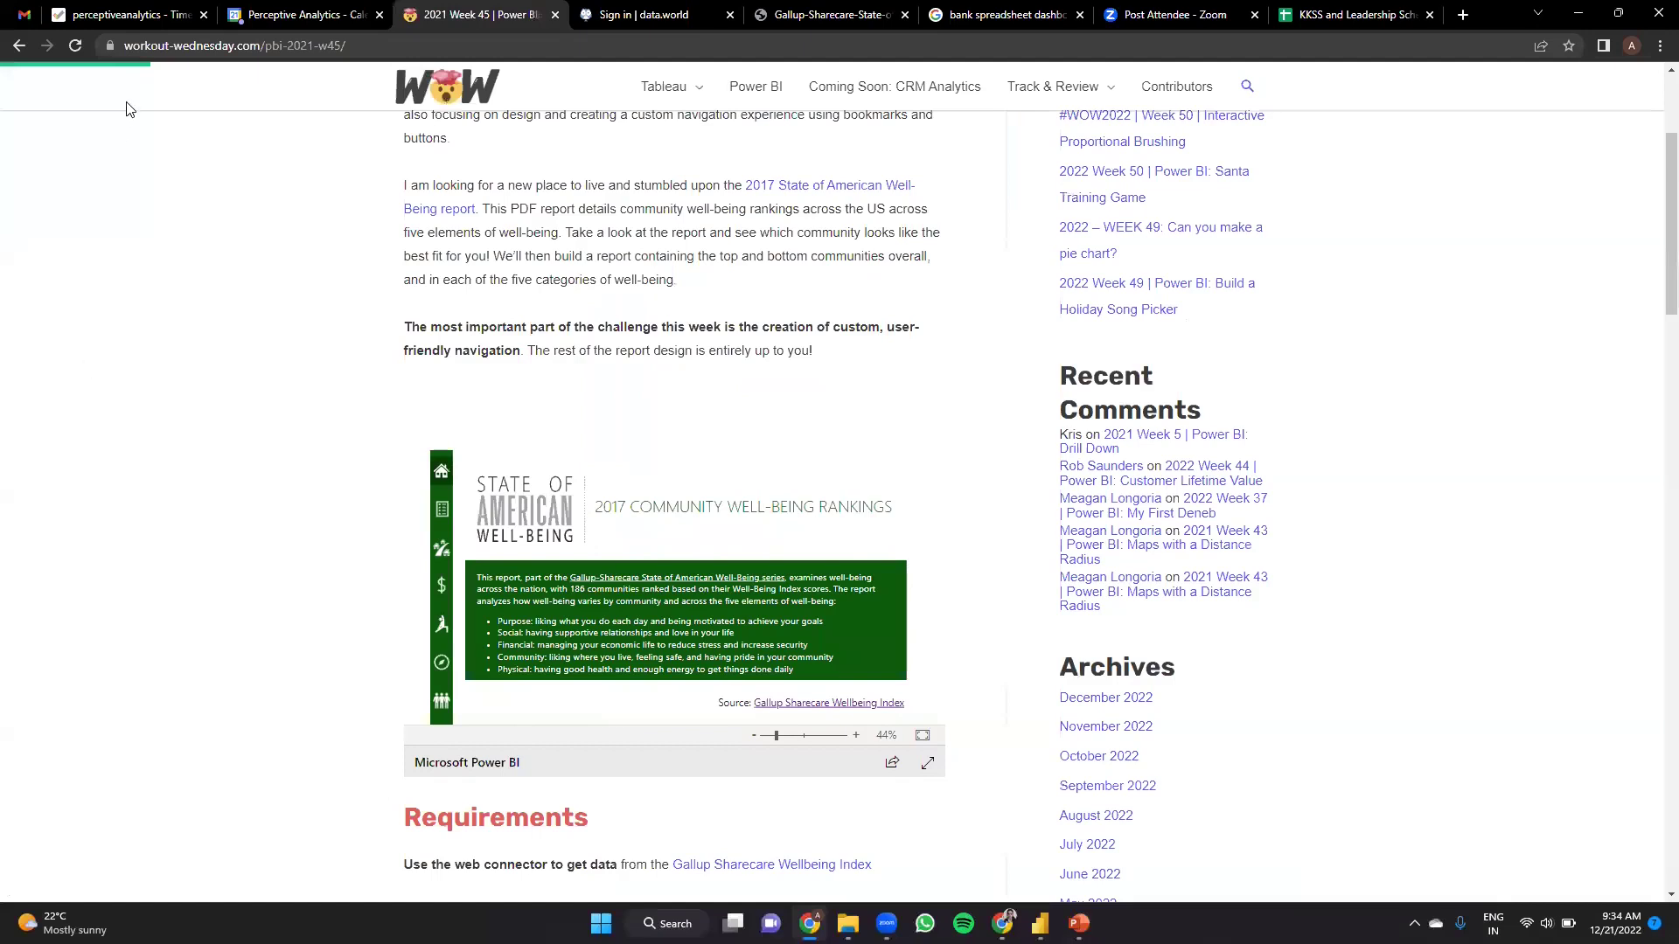
left_click(127, 174)
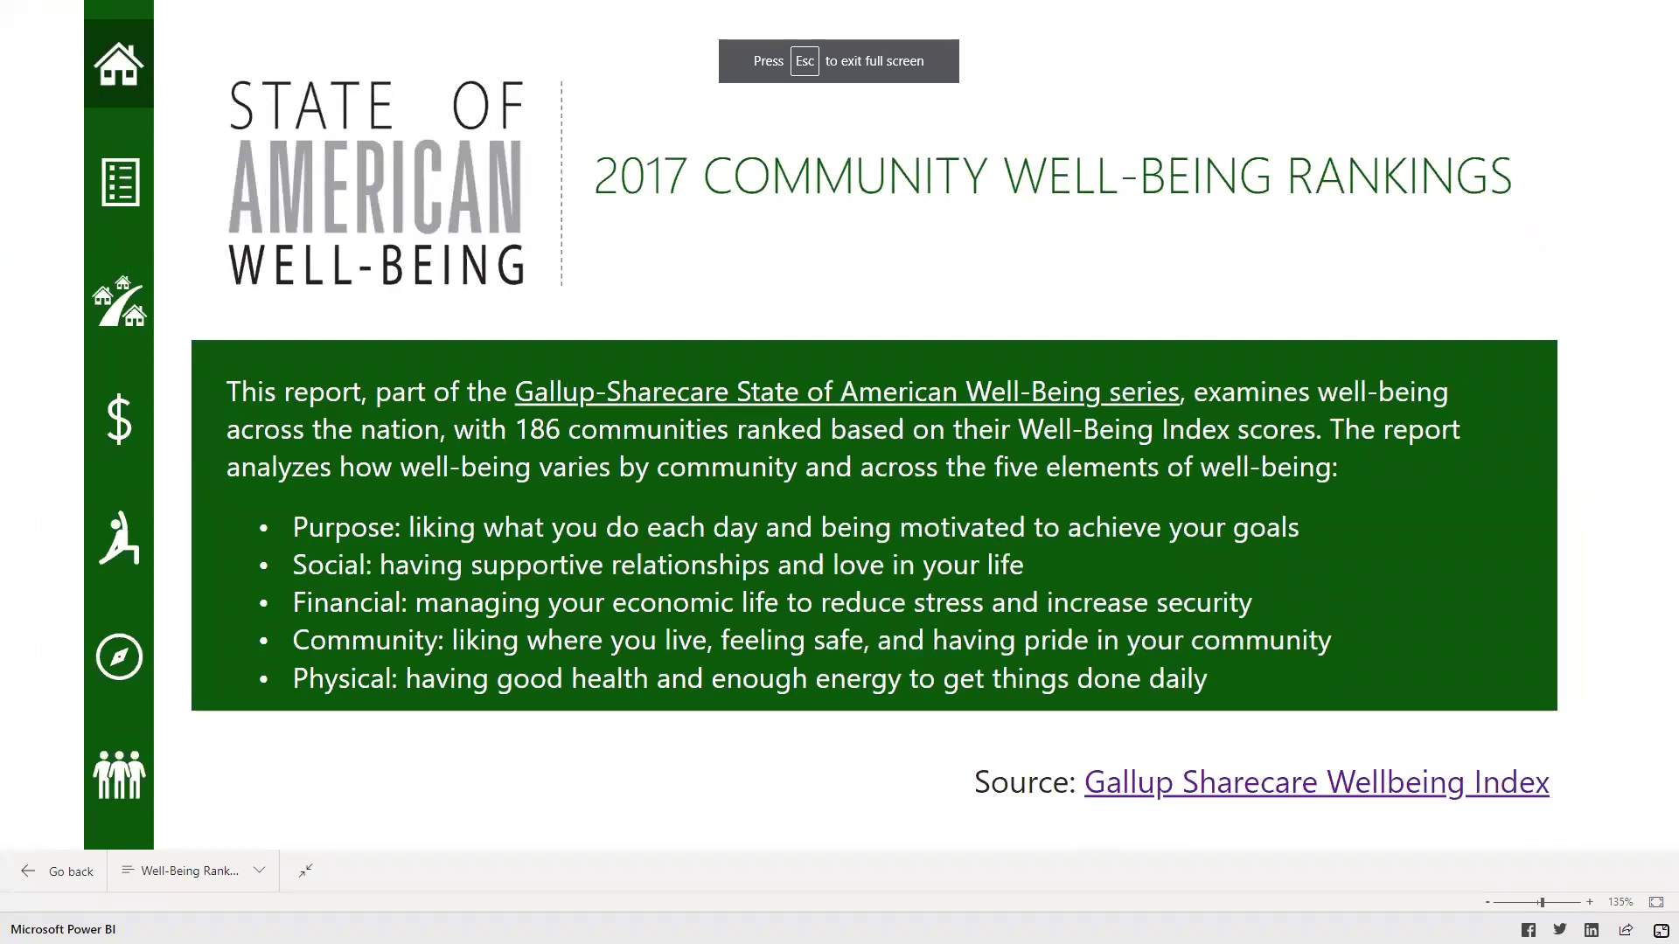
left_click(118, 182)
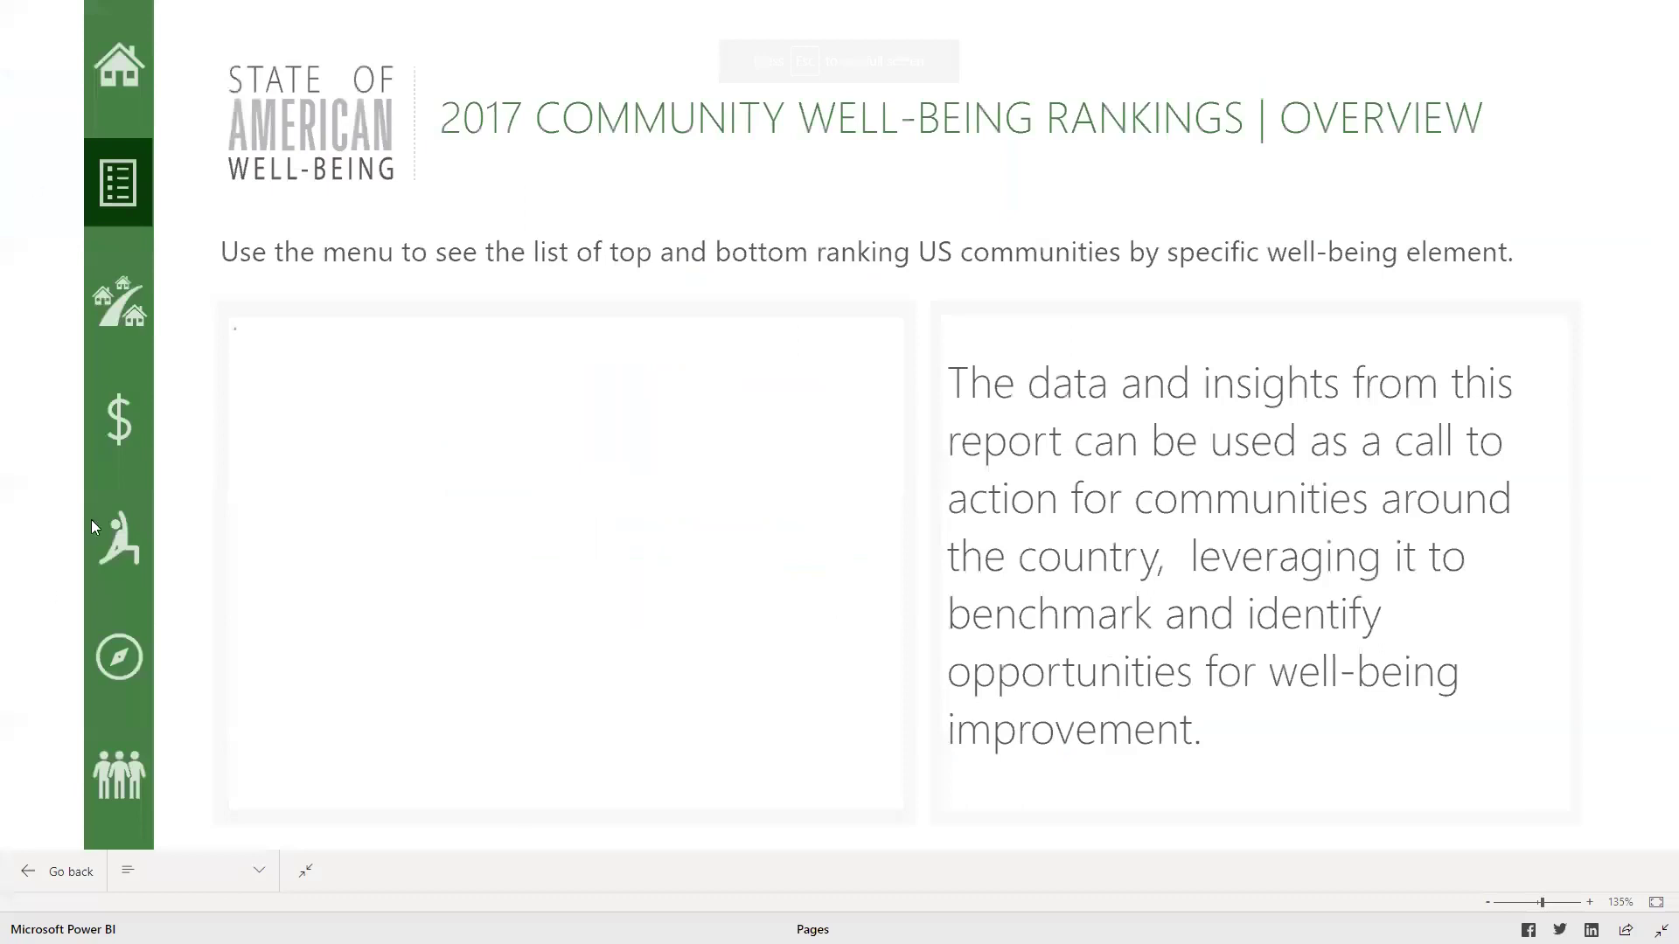
key("Escape")
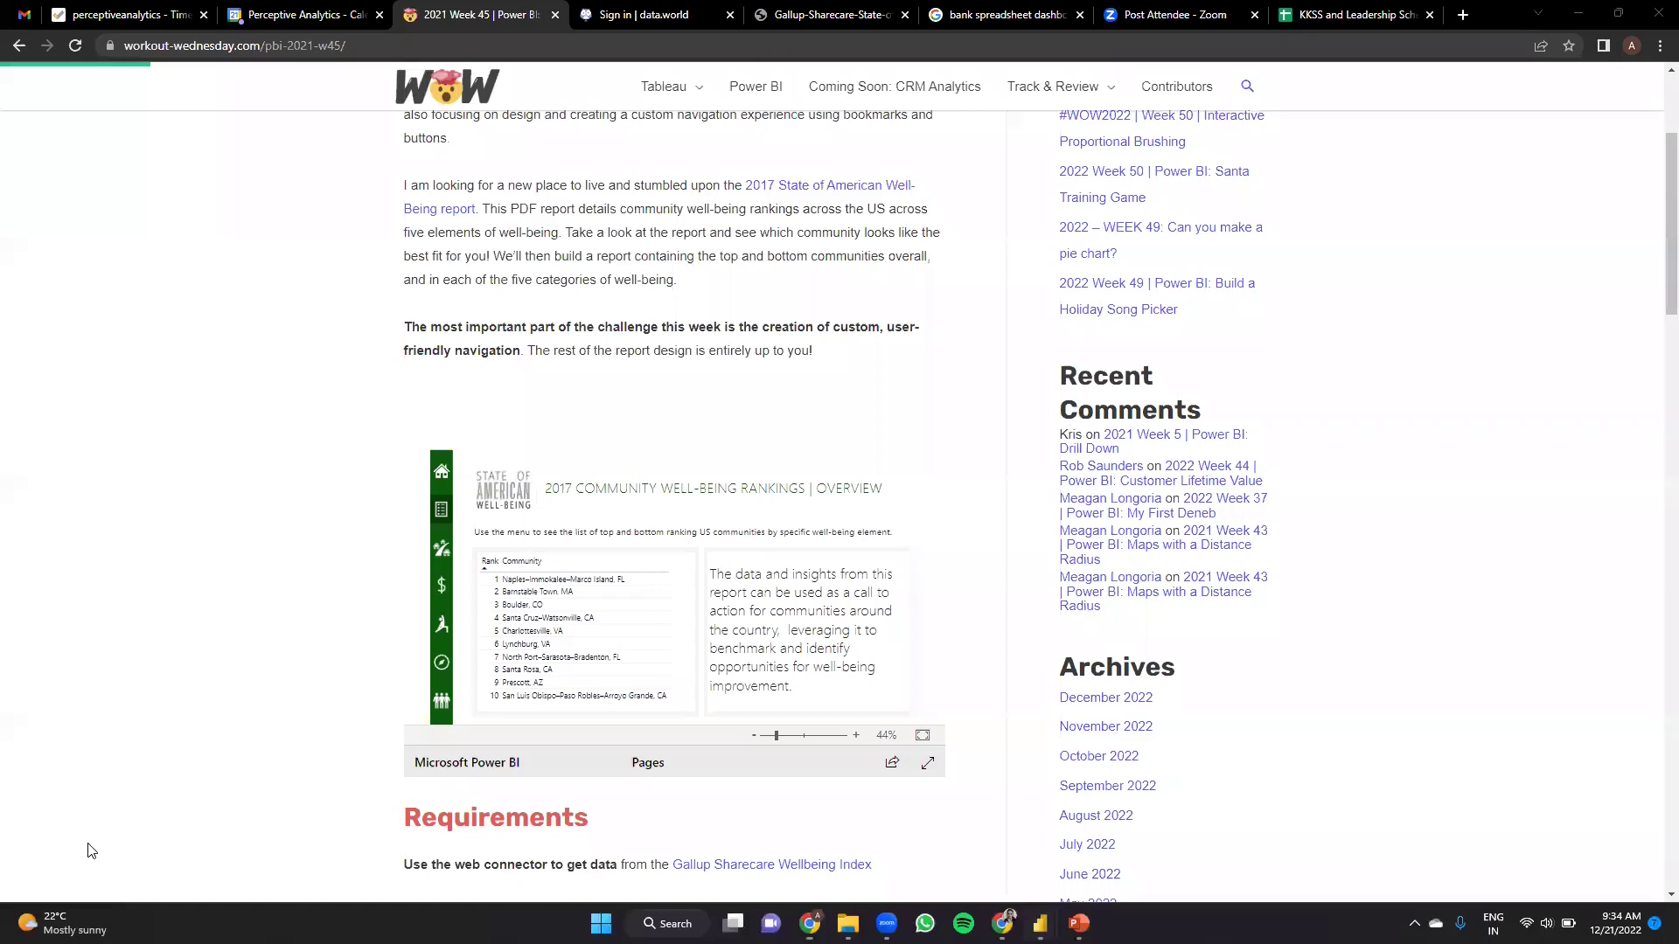
- Return to Power BI, check the menu bars on the Community and WellBeing Index pages, and open Page 1
key("alt+Tab")
left_click(69, 245, "ctrl")
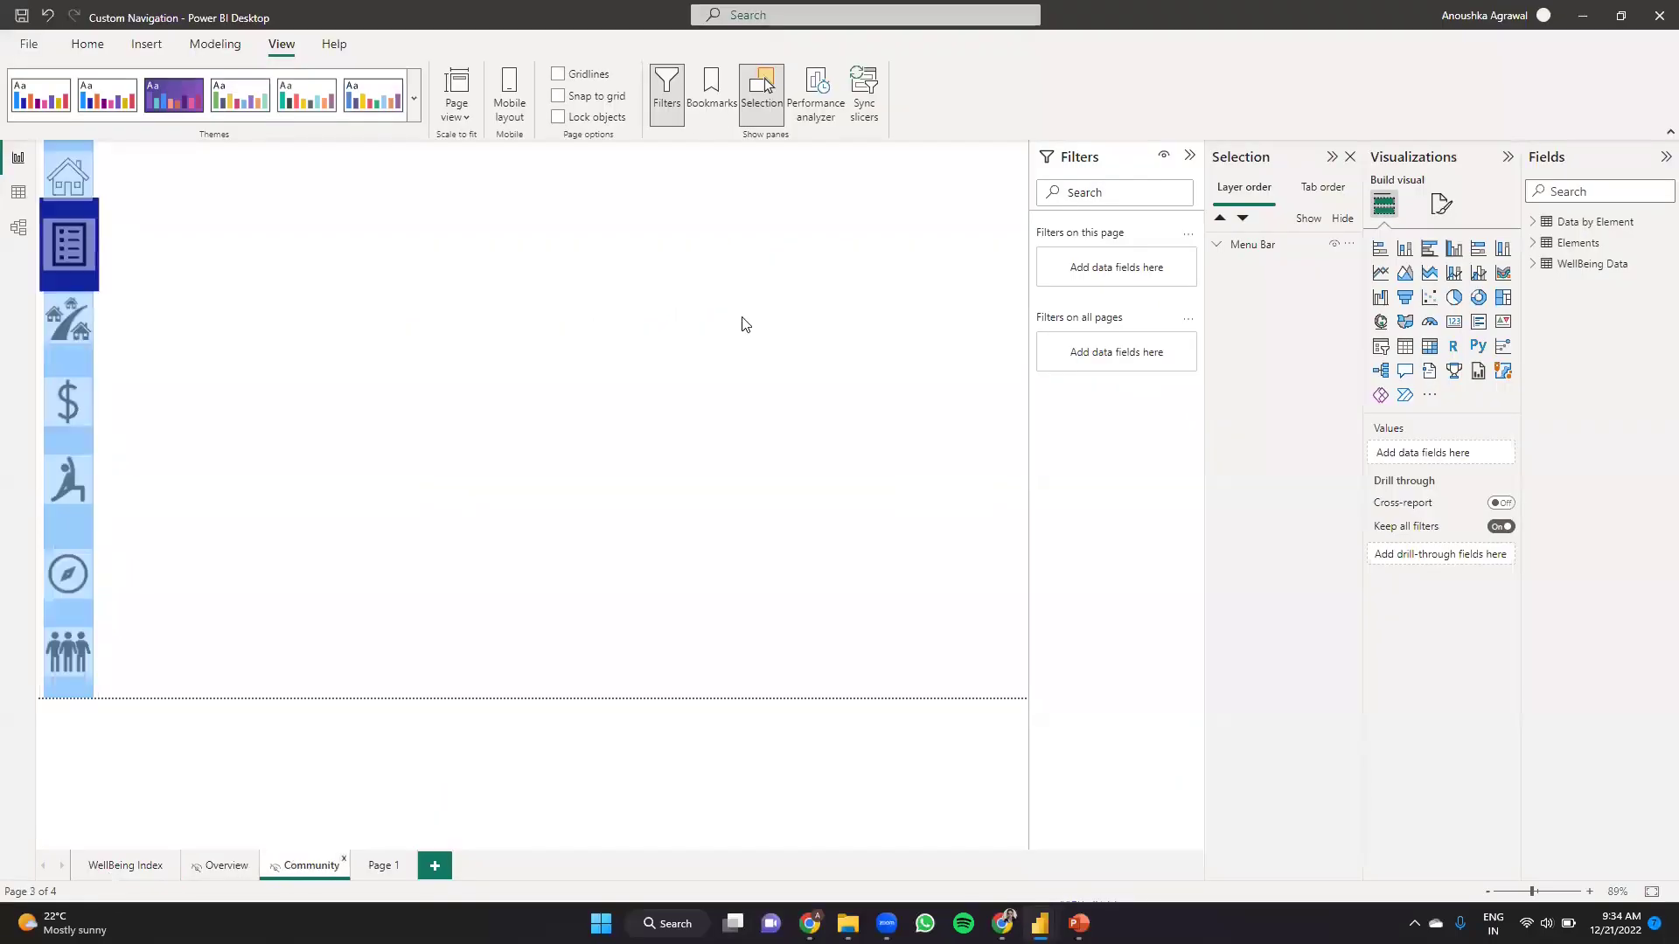
left_click(69, 177, "ctrl")
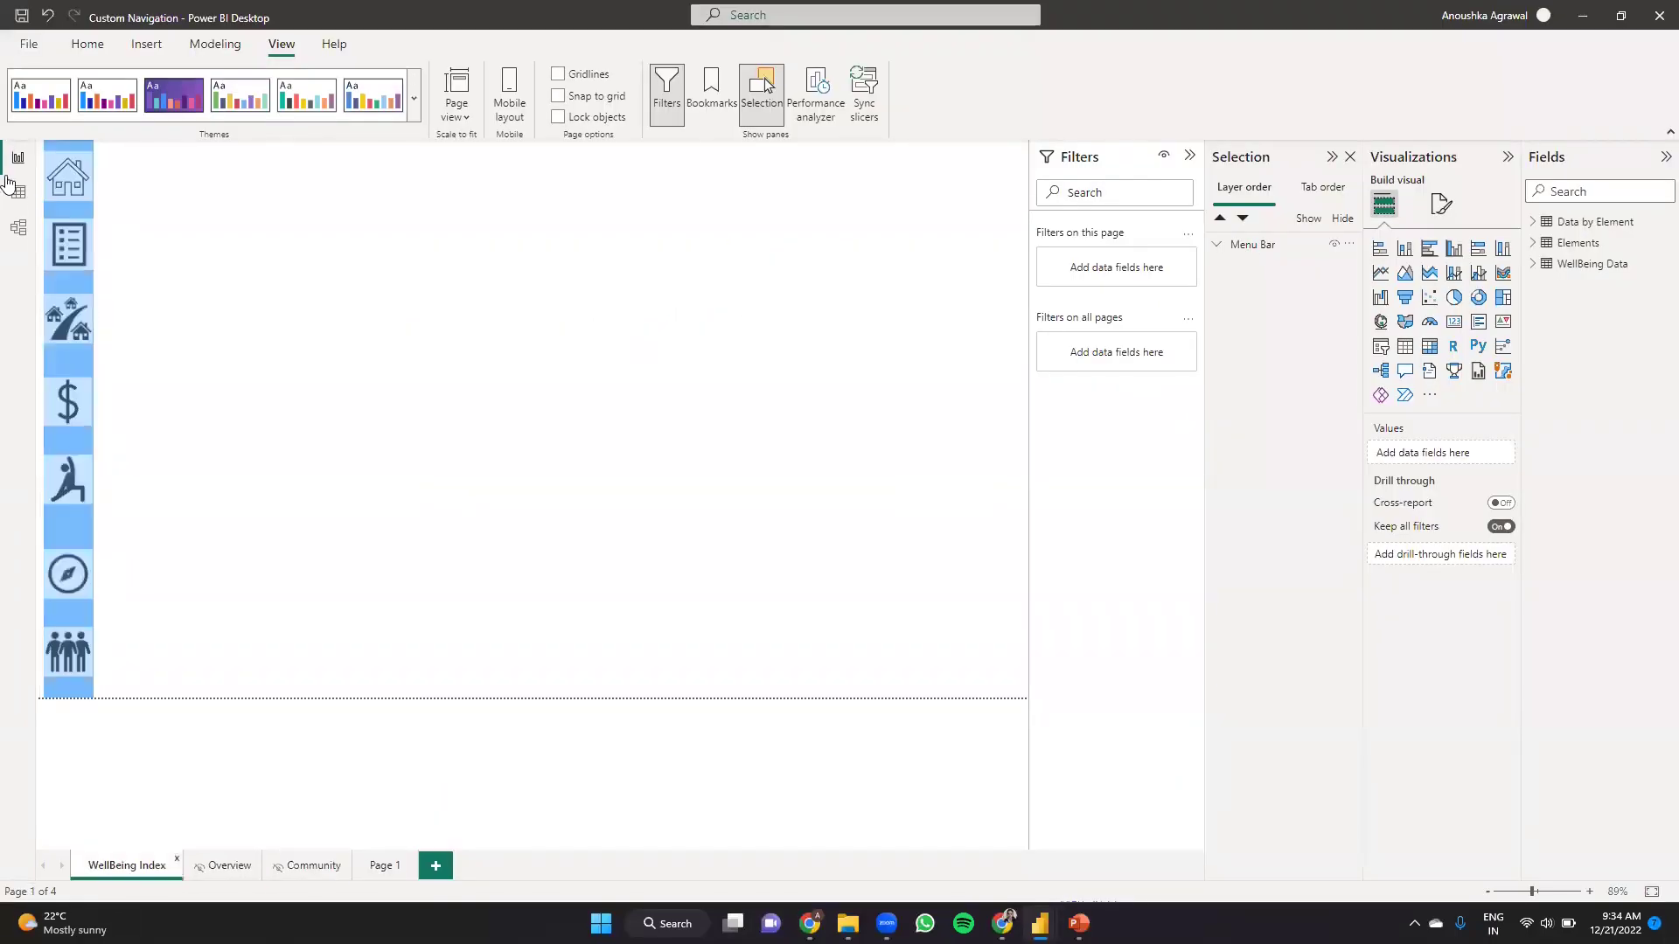
key("ctrl+a")
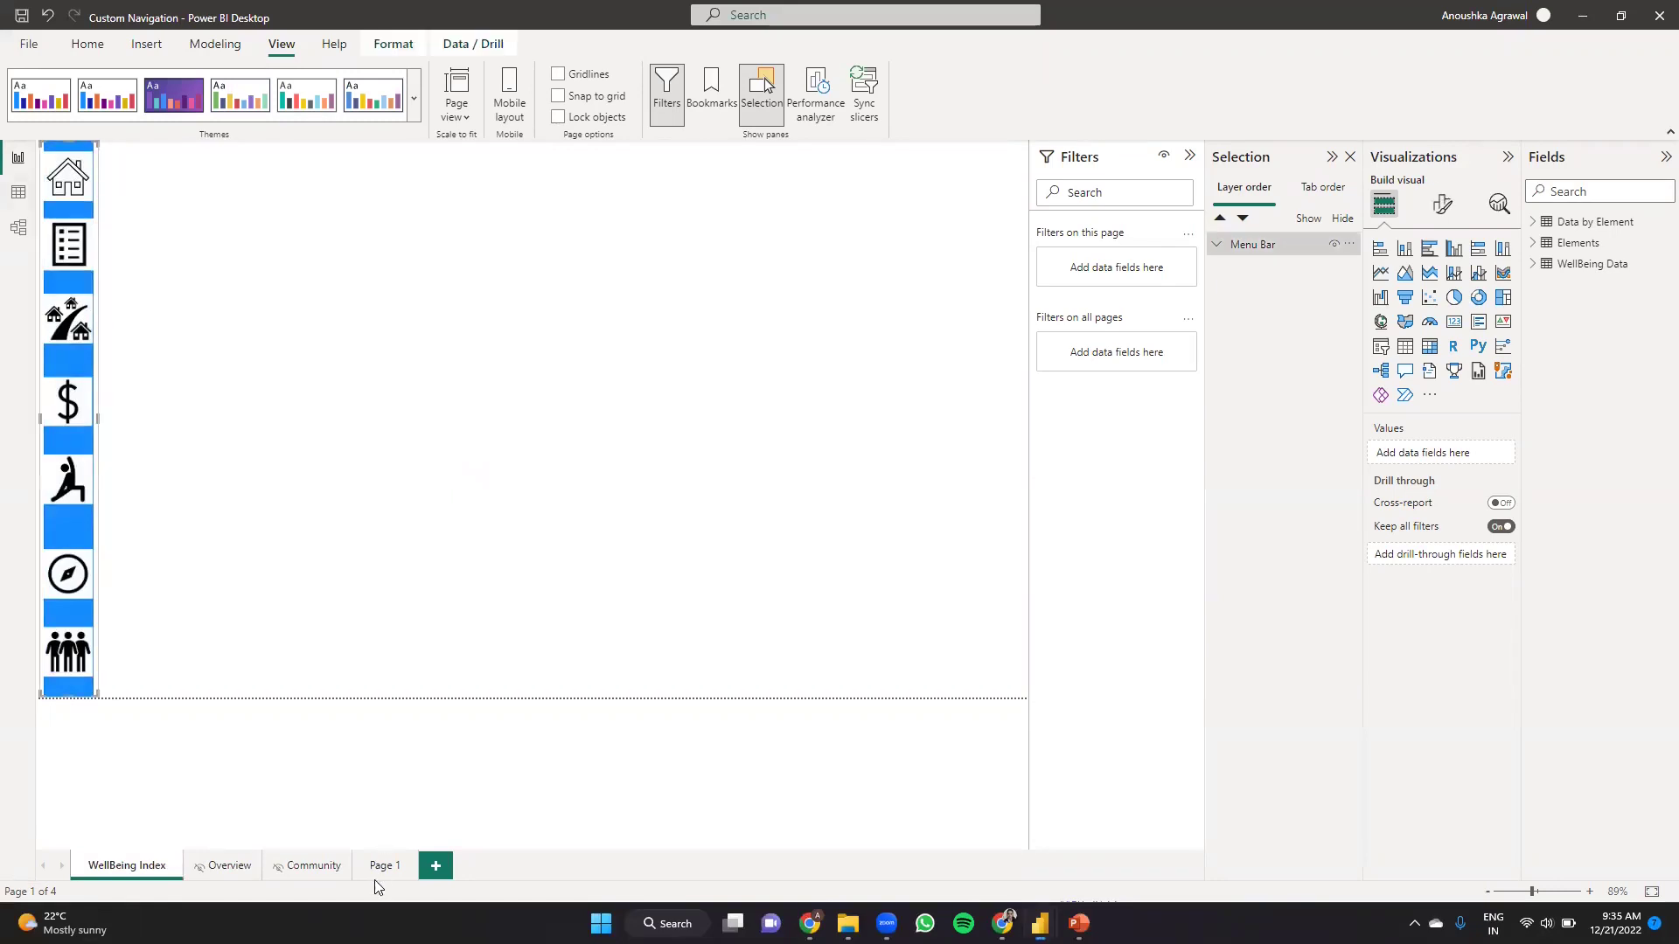
left_click(376, 875)
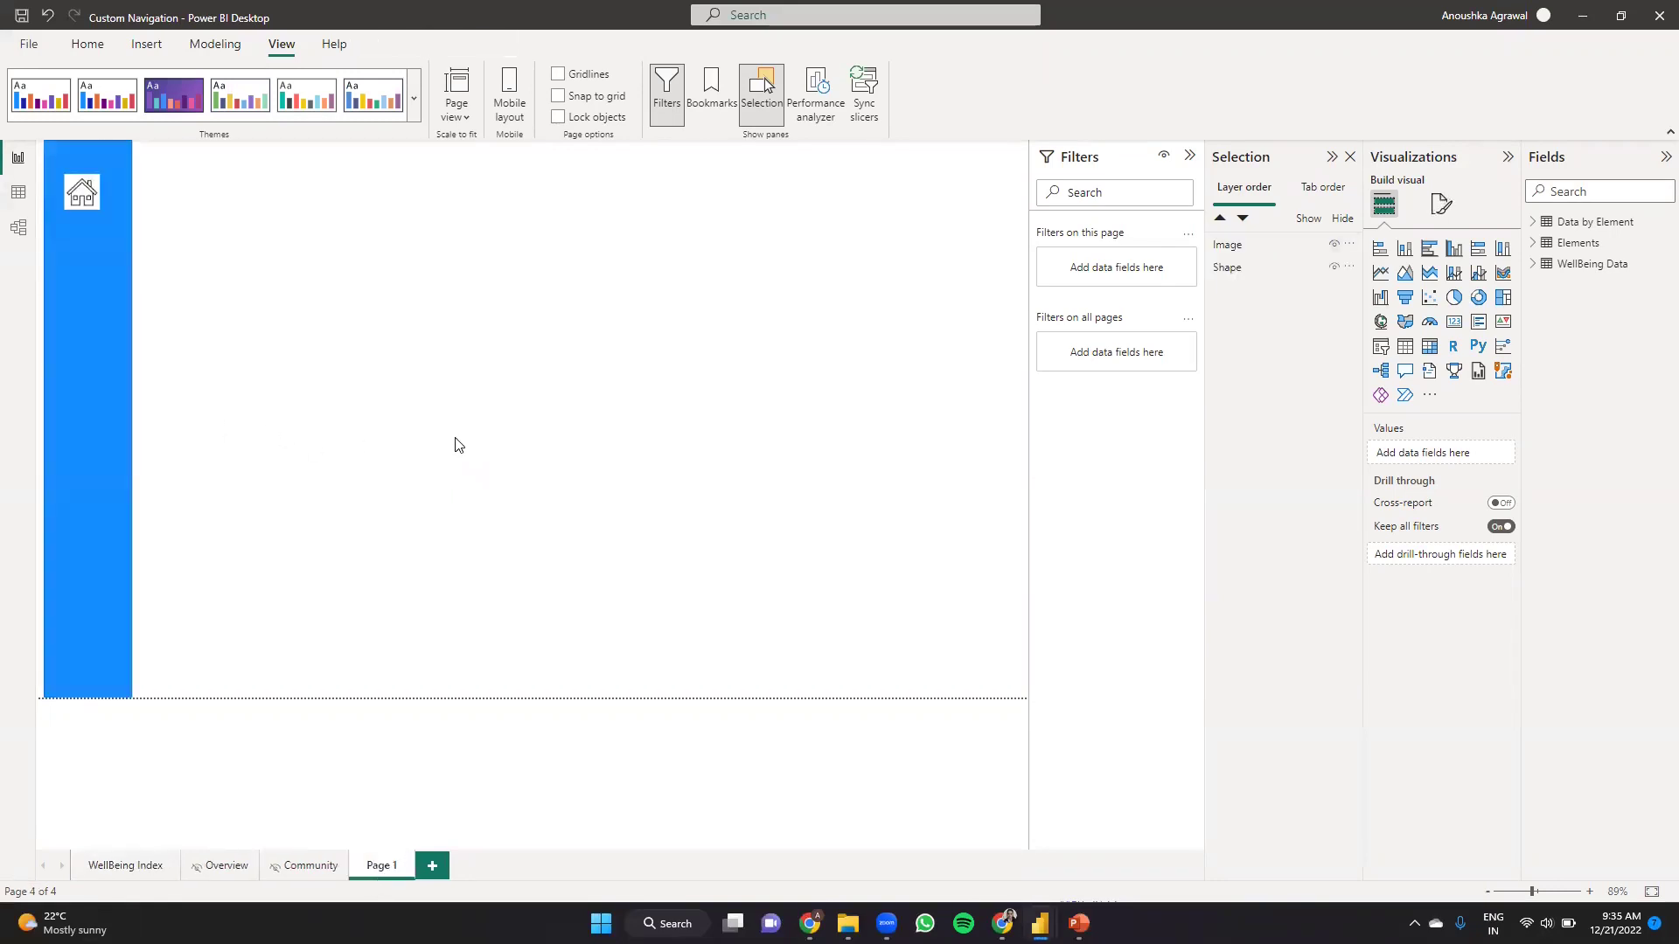
- Paste the copied Menu Bar group onto Page 1, and return to the WellBeing Index page with the layer order list closed
key("ctrl+v")
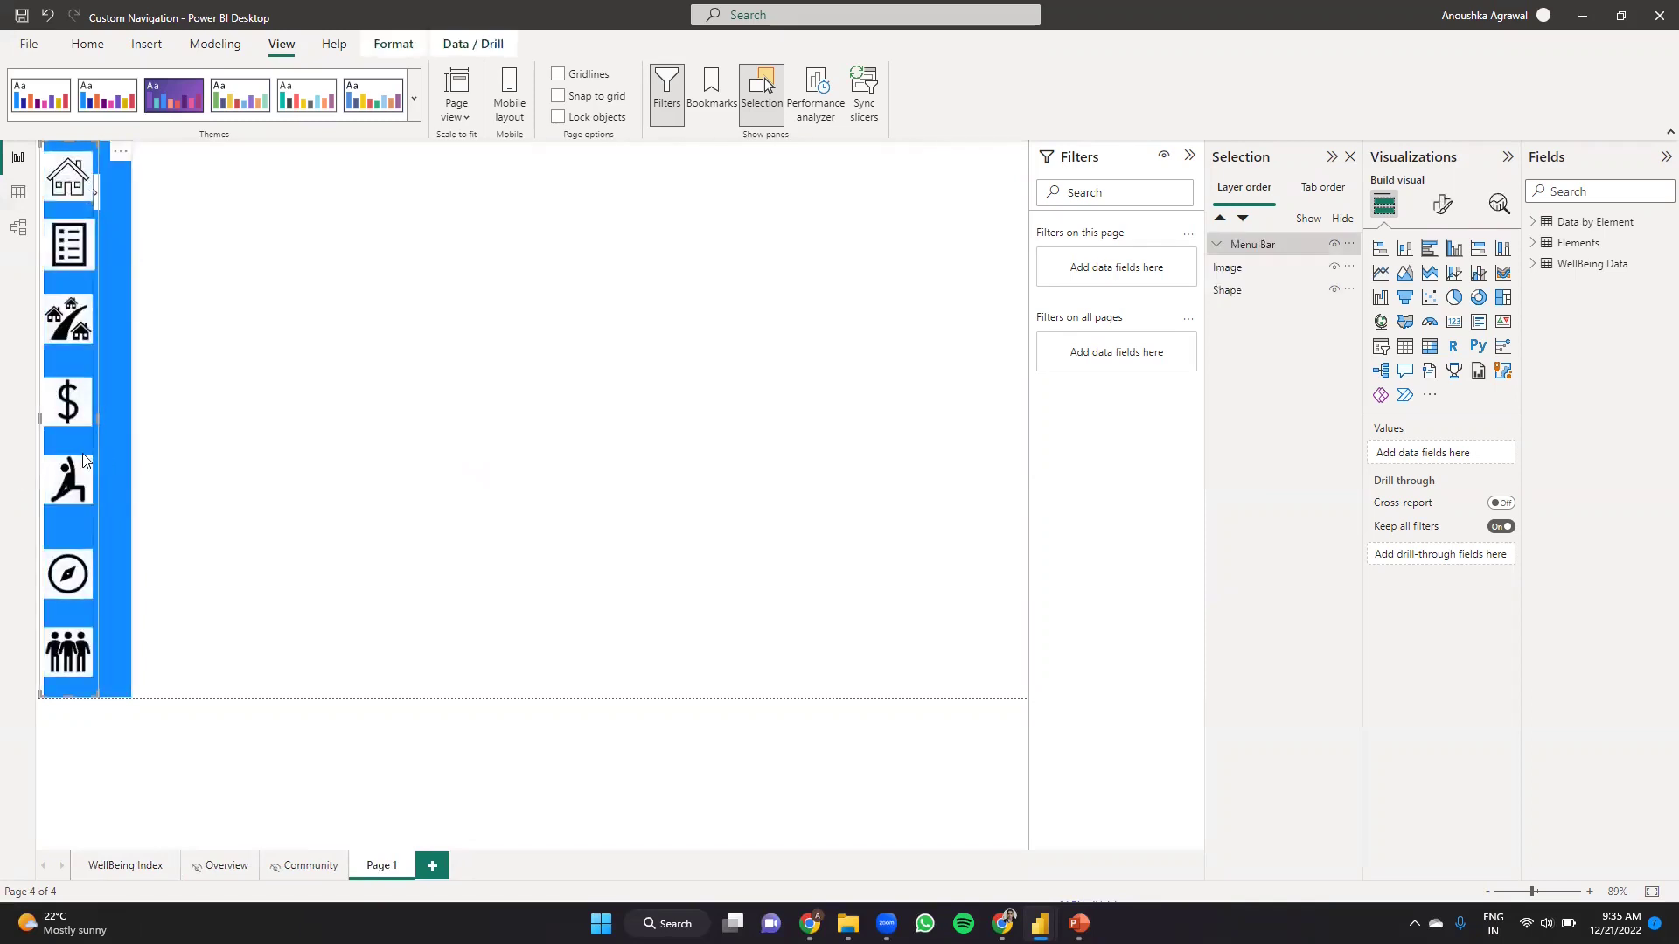
left_click(151, 872)
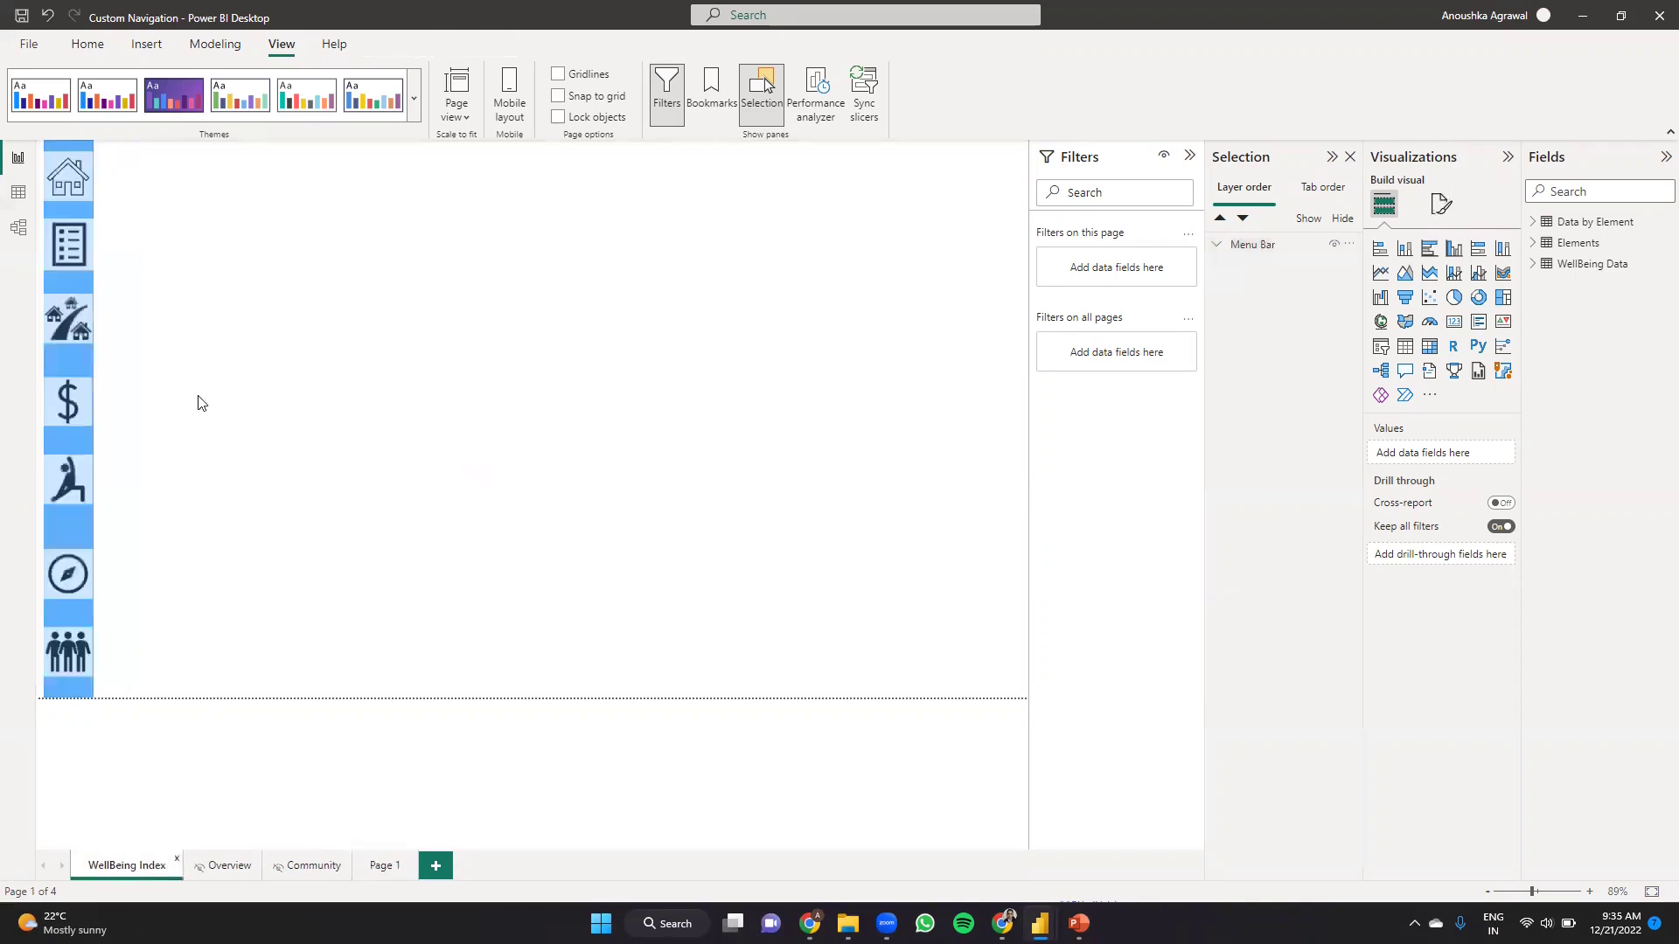
left_click(70, 193)
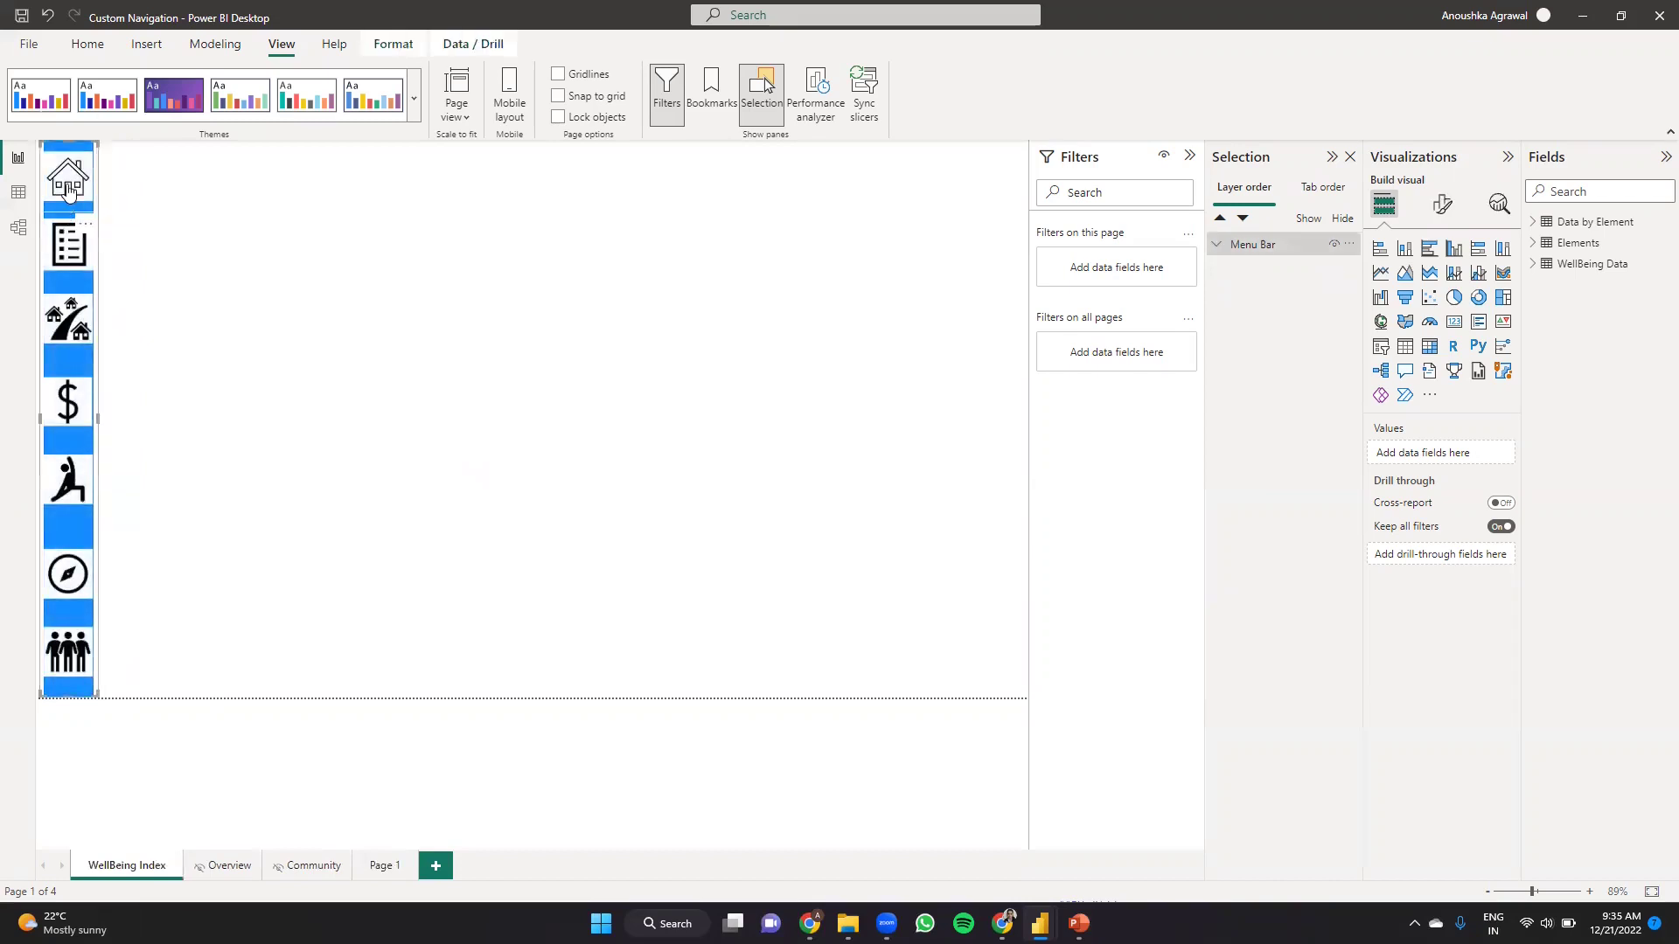
left_click(649, 307)
left_click(1350, 157)
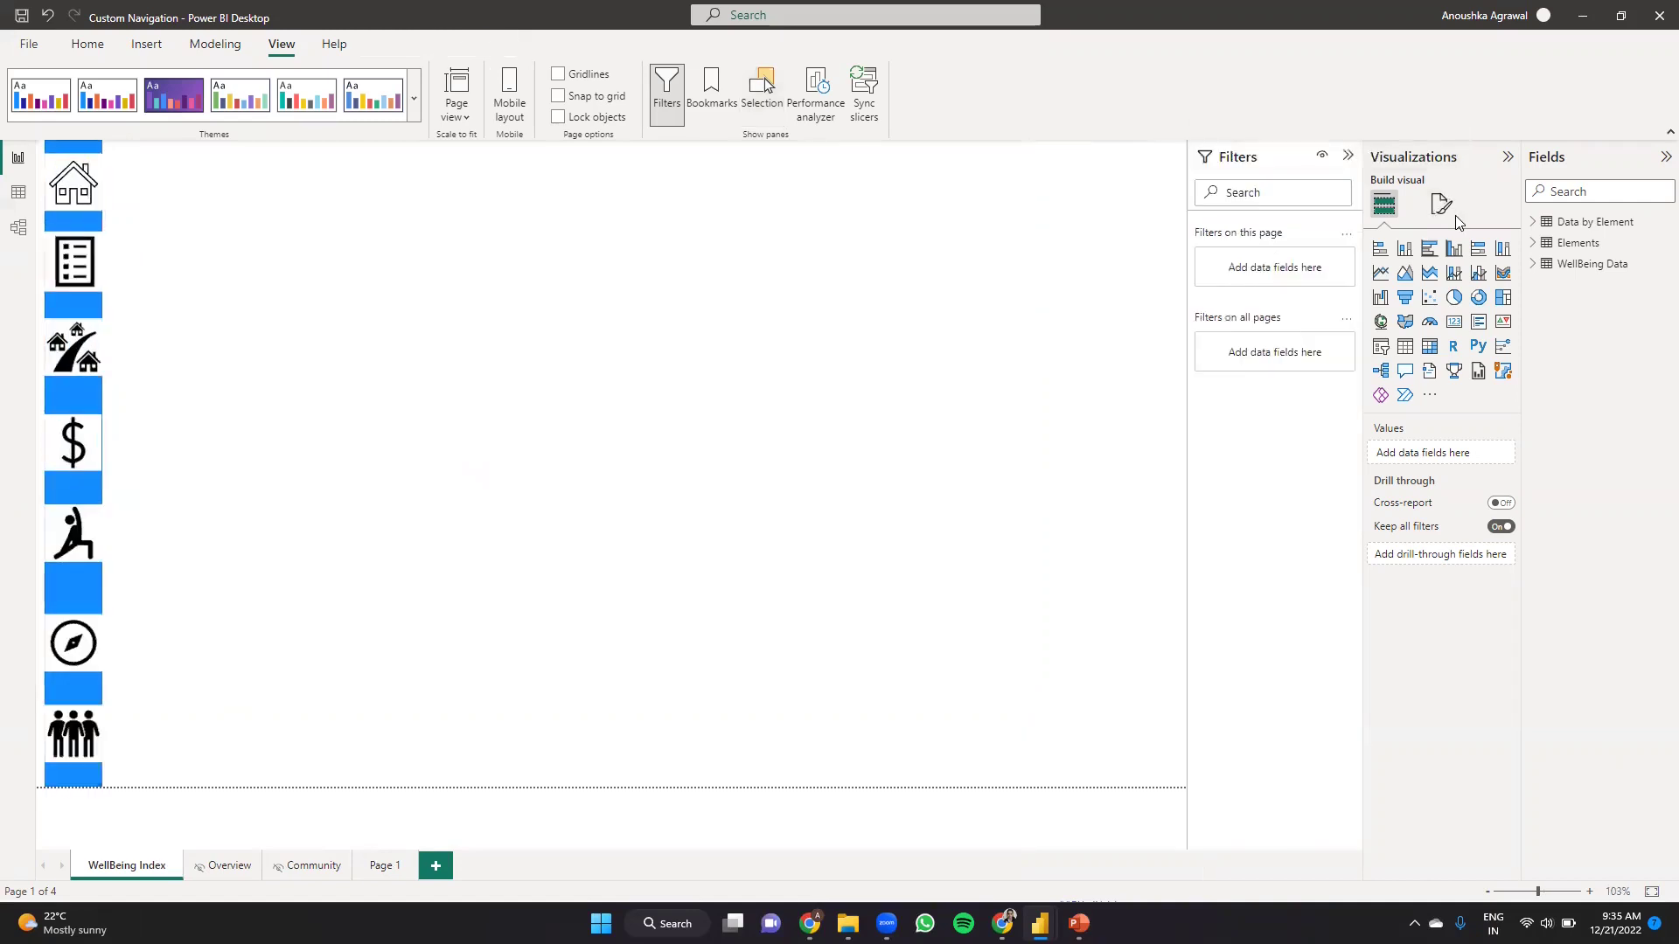
- Review the Home icon's action on the WellBeing Index page, keeping the type Page navigation and the destination Overview
left_click(1441, 204)
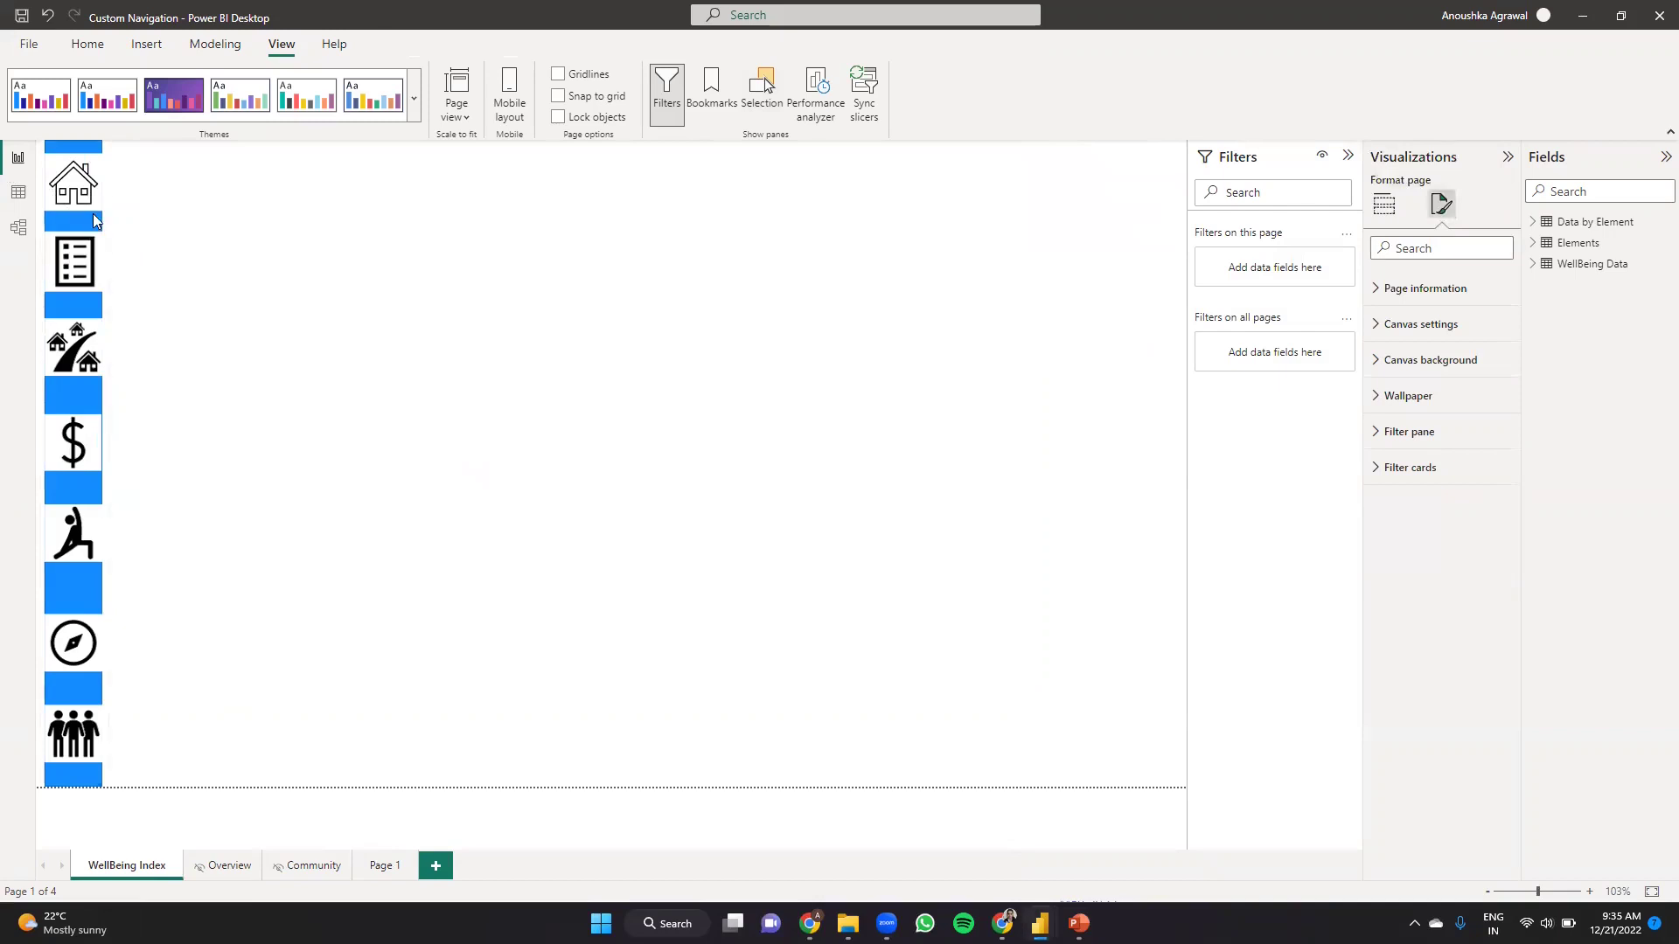
left_click(68, 187)
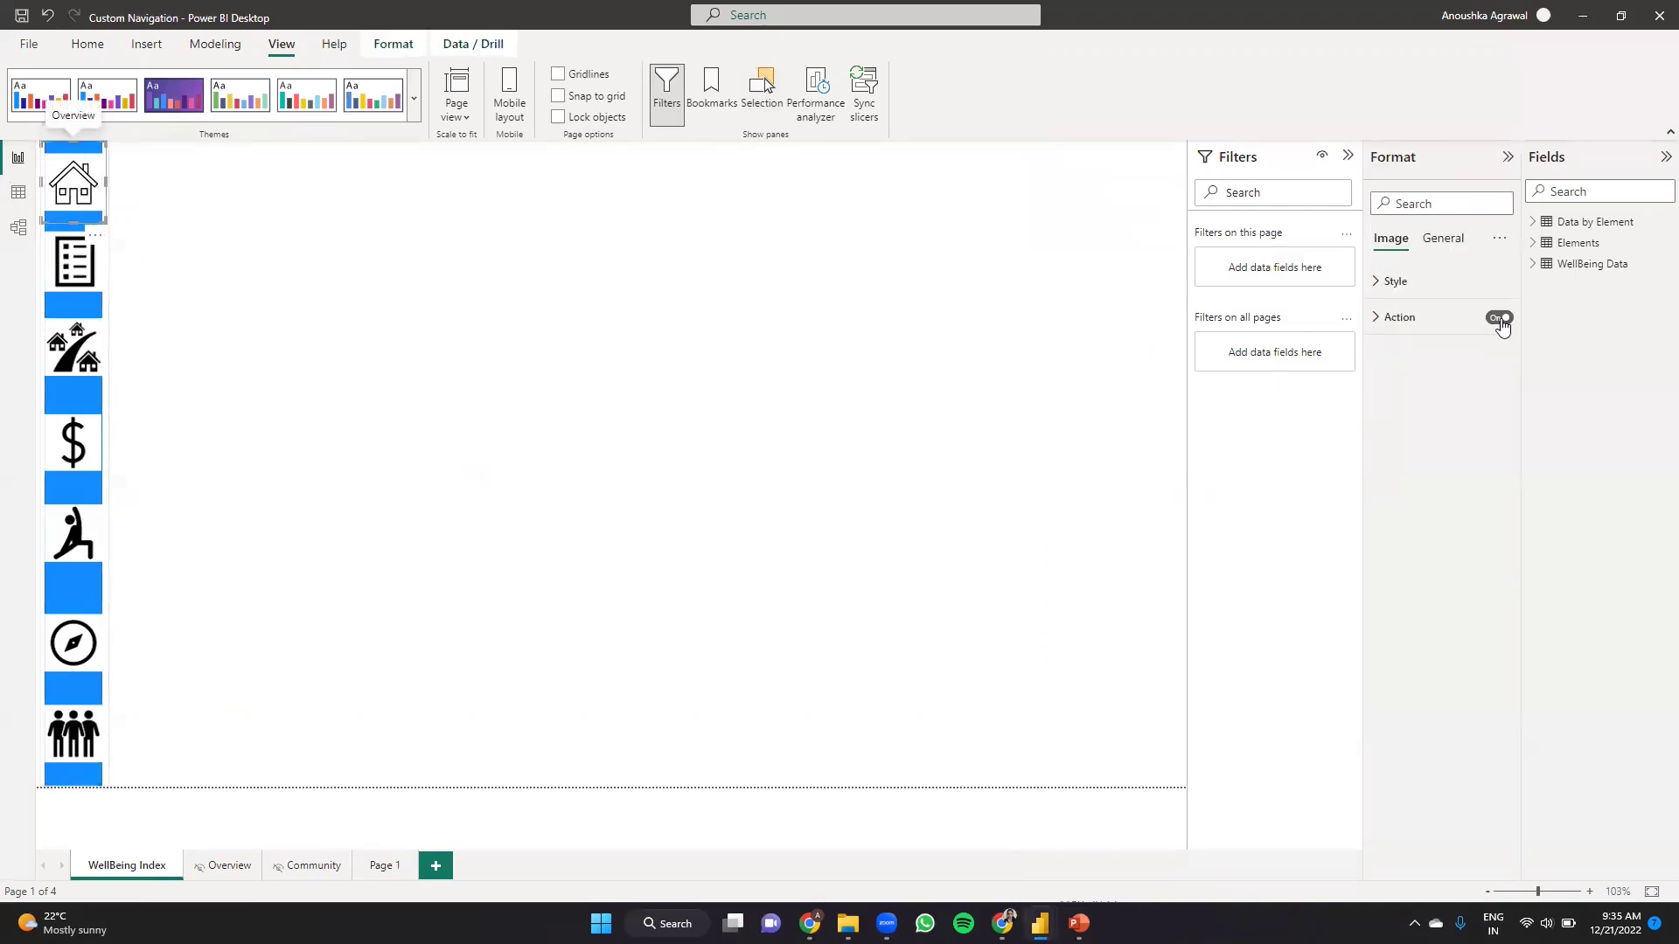
left_click(1411, 323)
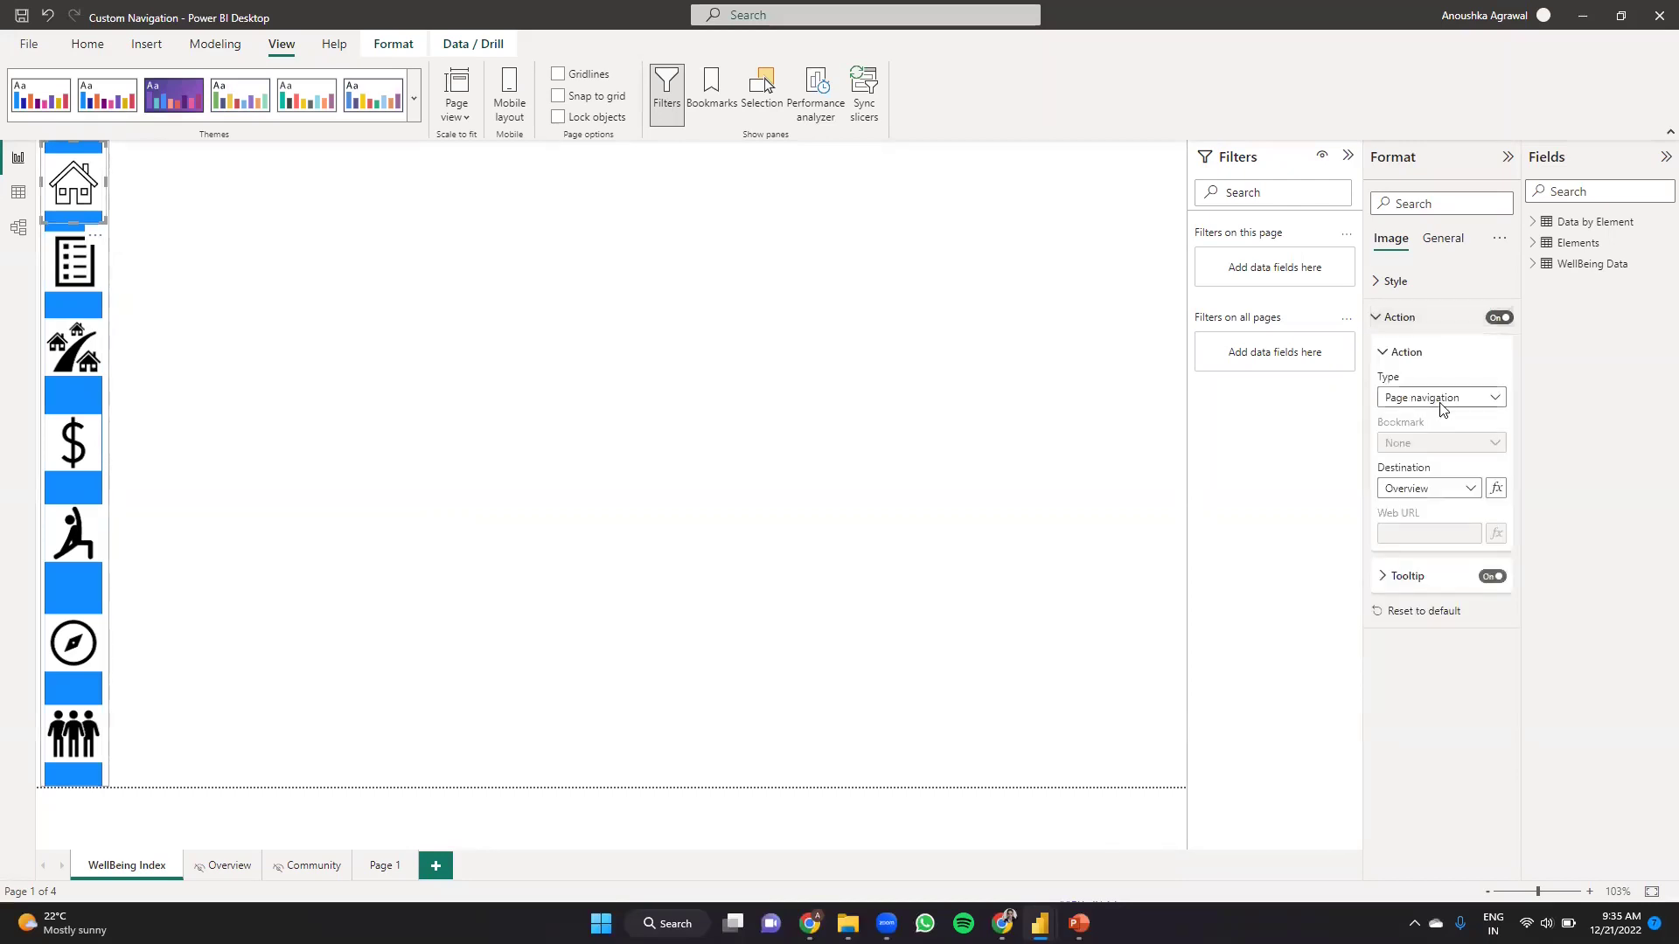
left_click(1439, 401)
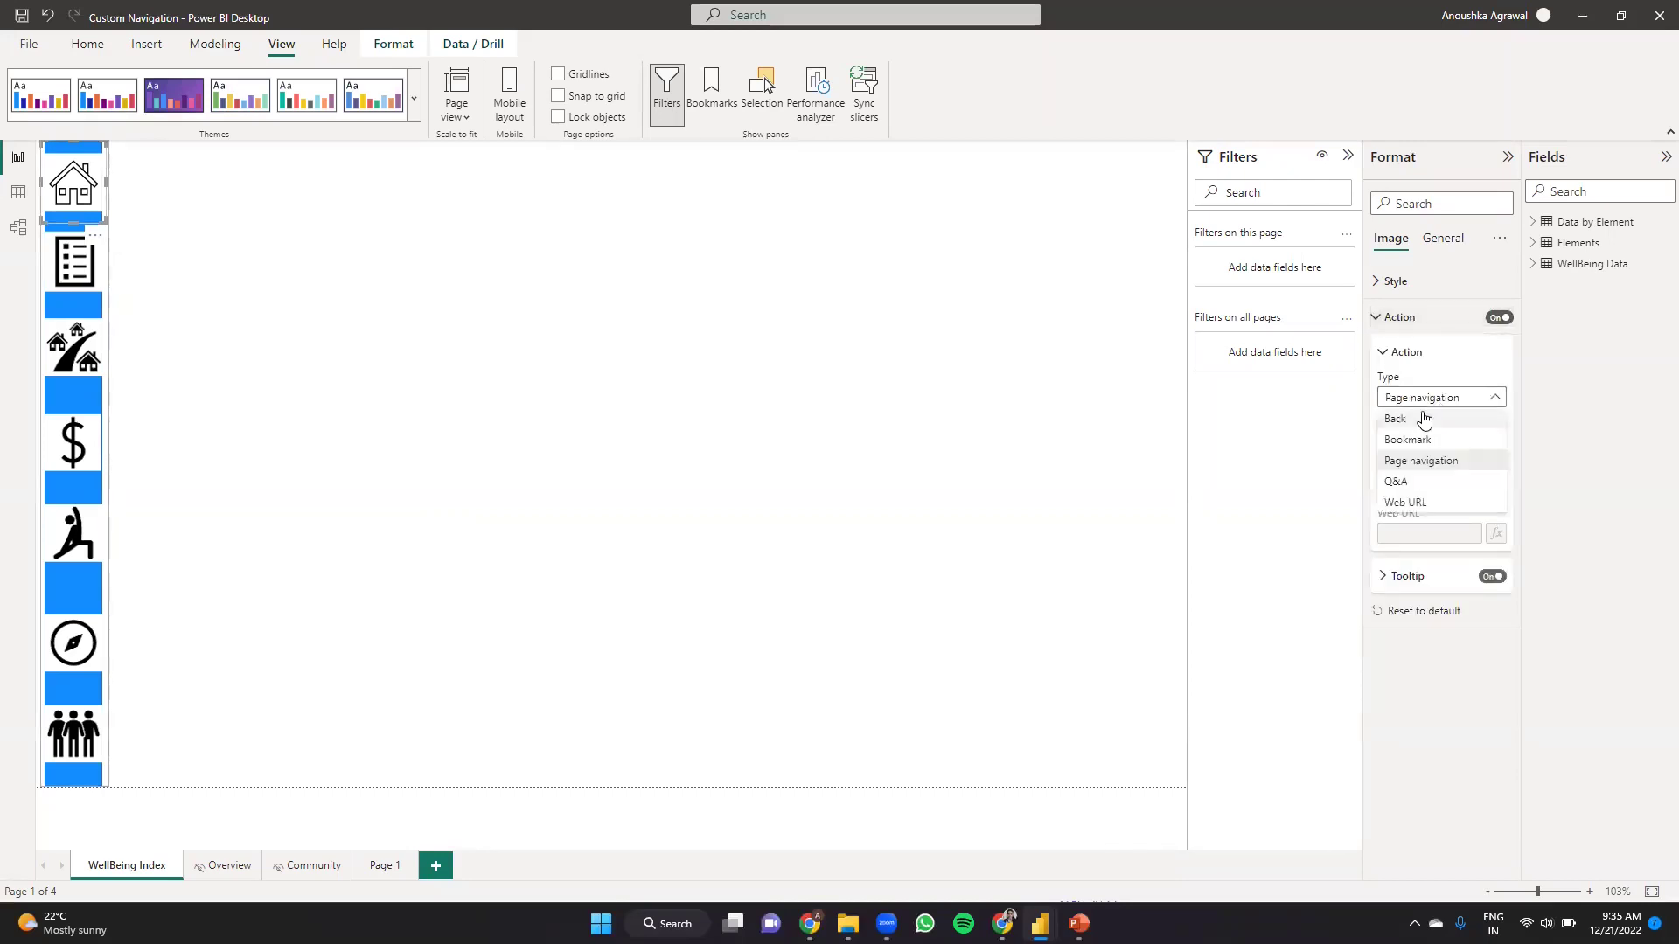
left_click(1429, 463)
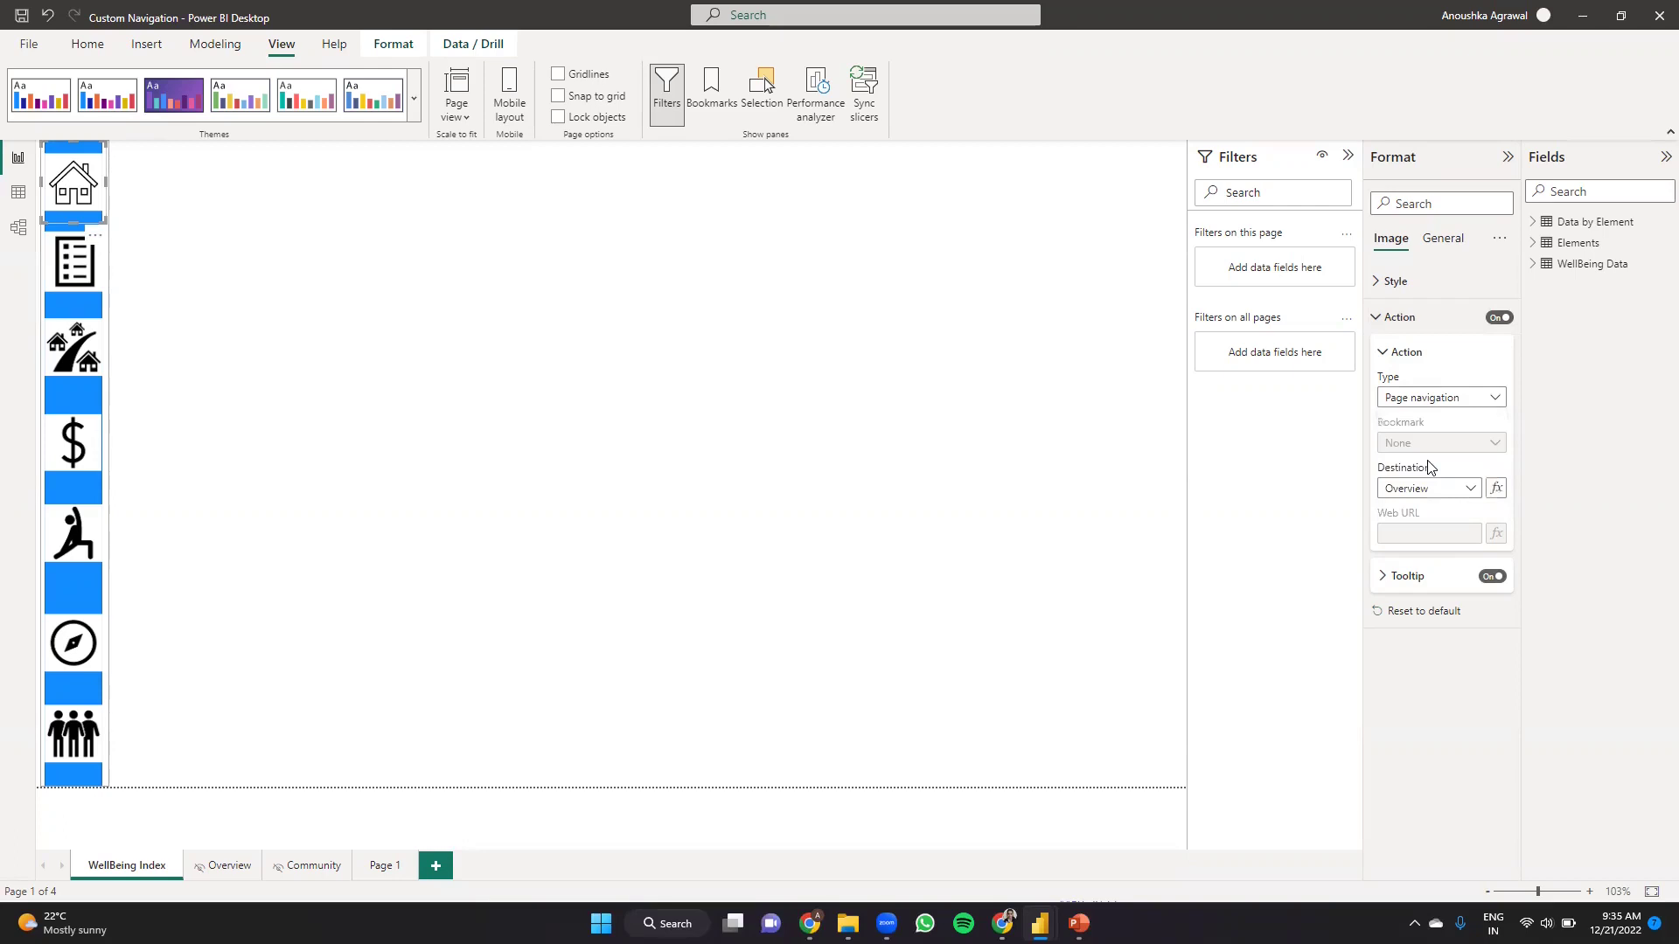
left_click(1429, 495)
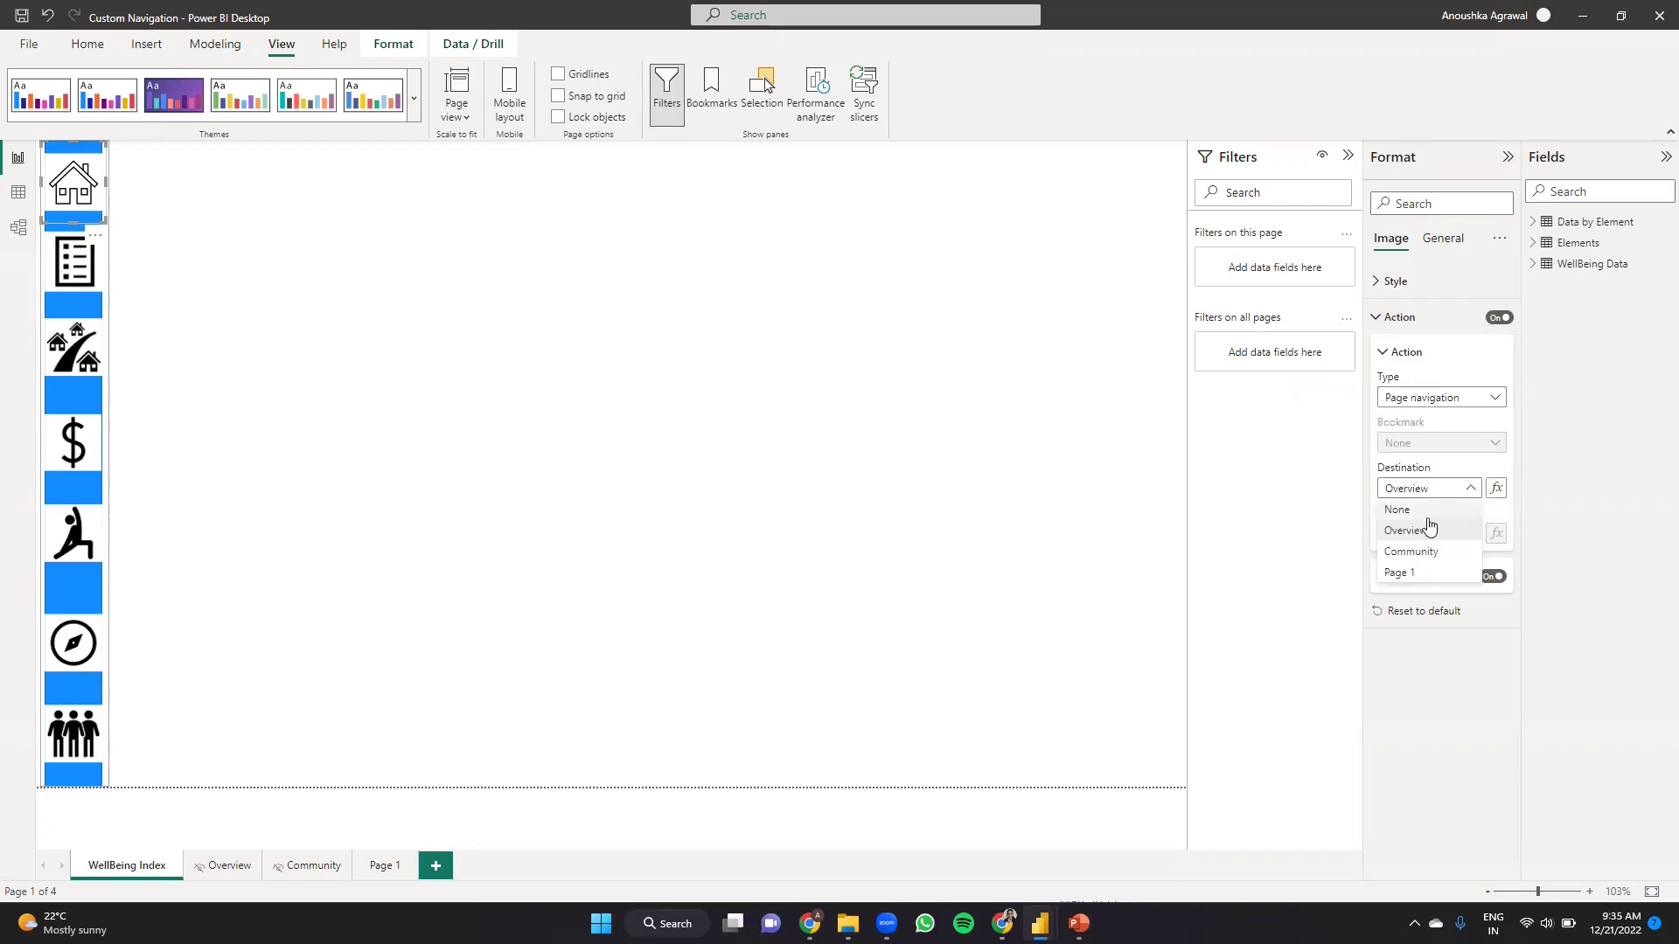
left_click(987, 566)
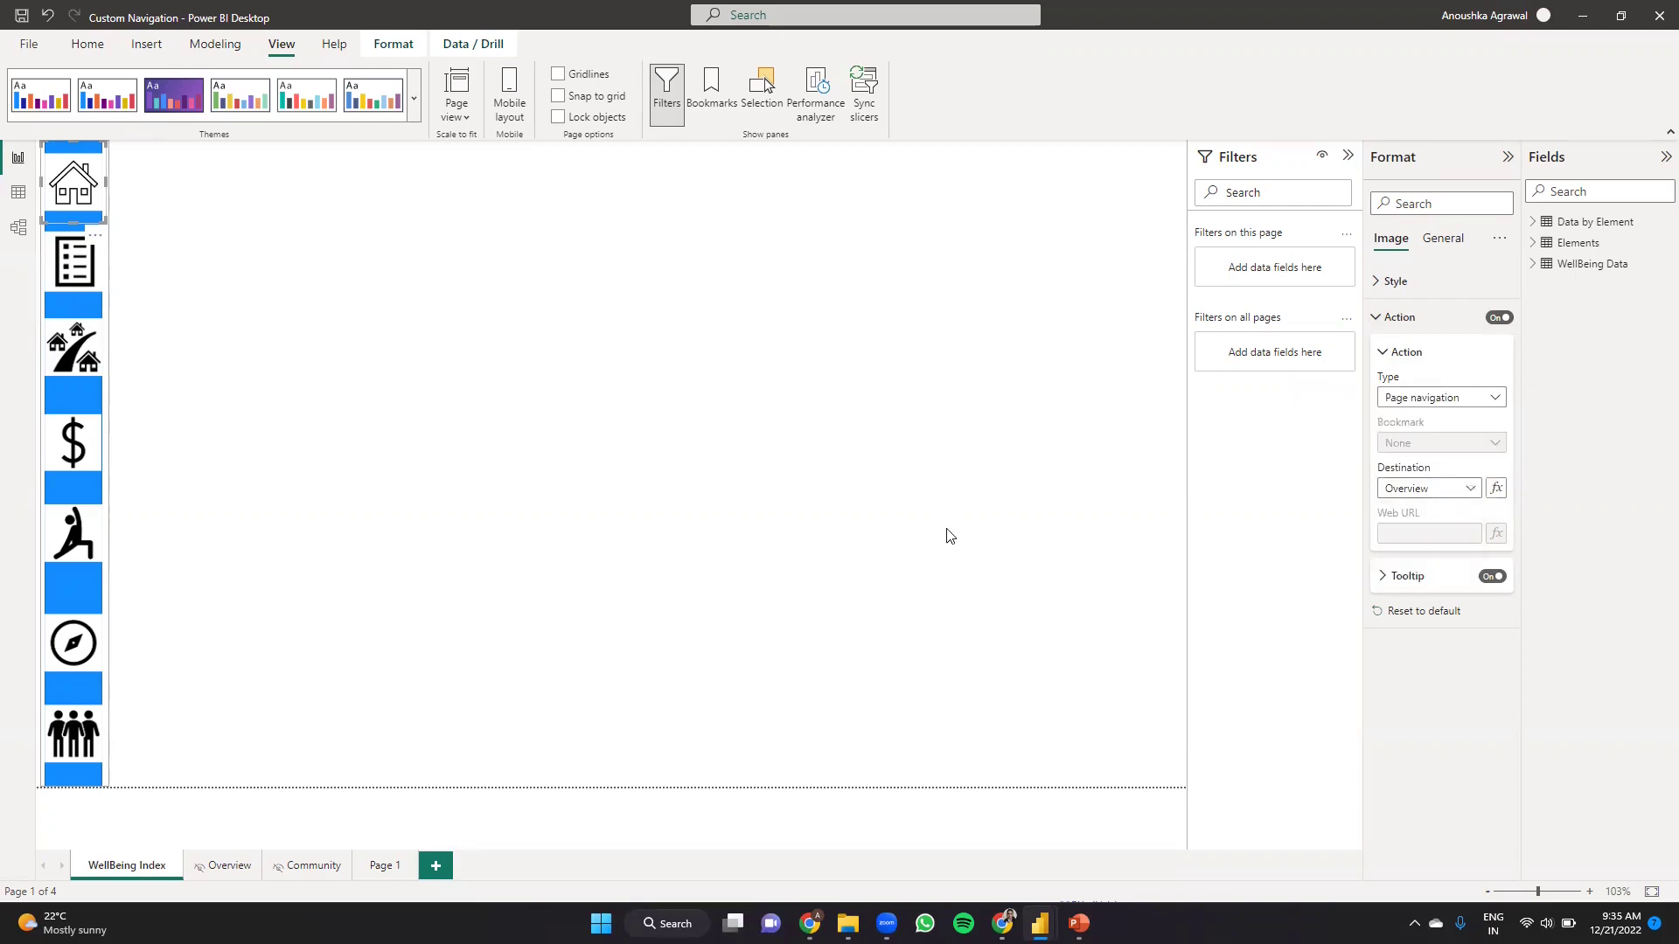
- Test the menu bar's Home icon from the WellBeing Index page and the list icon from the Overview page
left_click(224, 873)
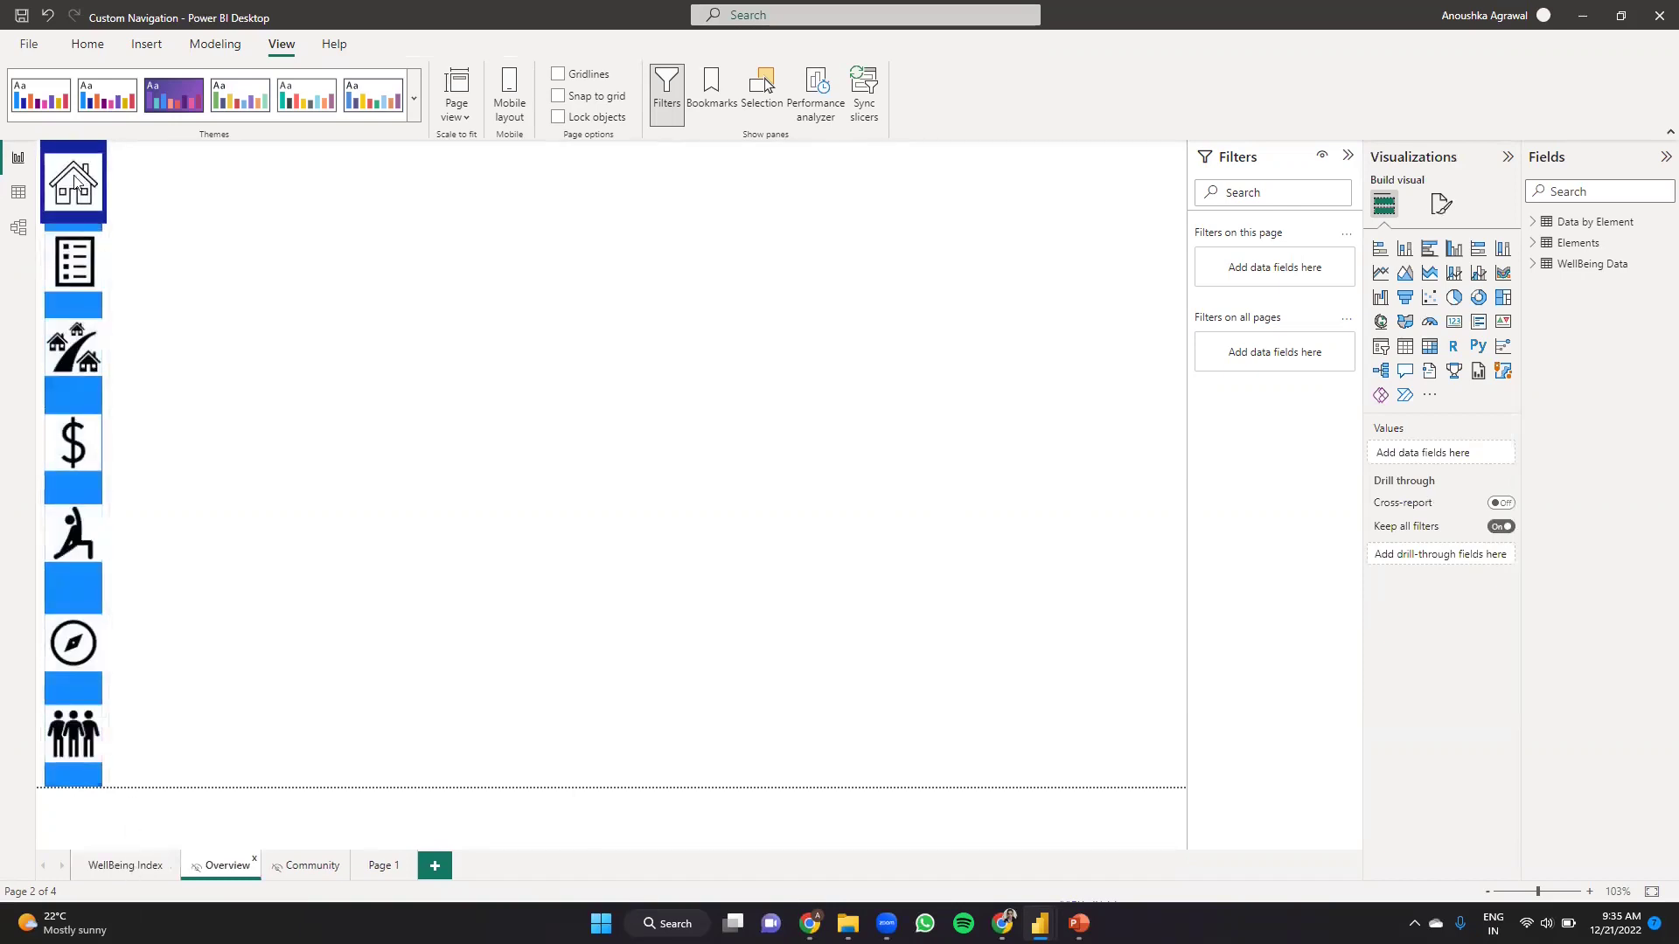
left_click(73, 183, "ctrl")
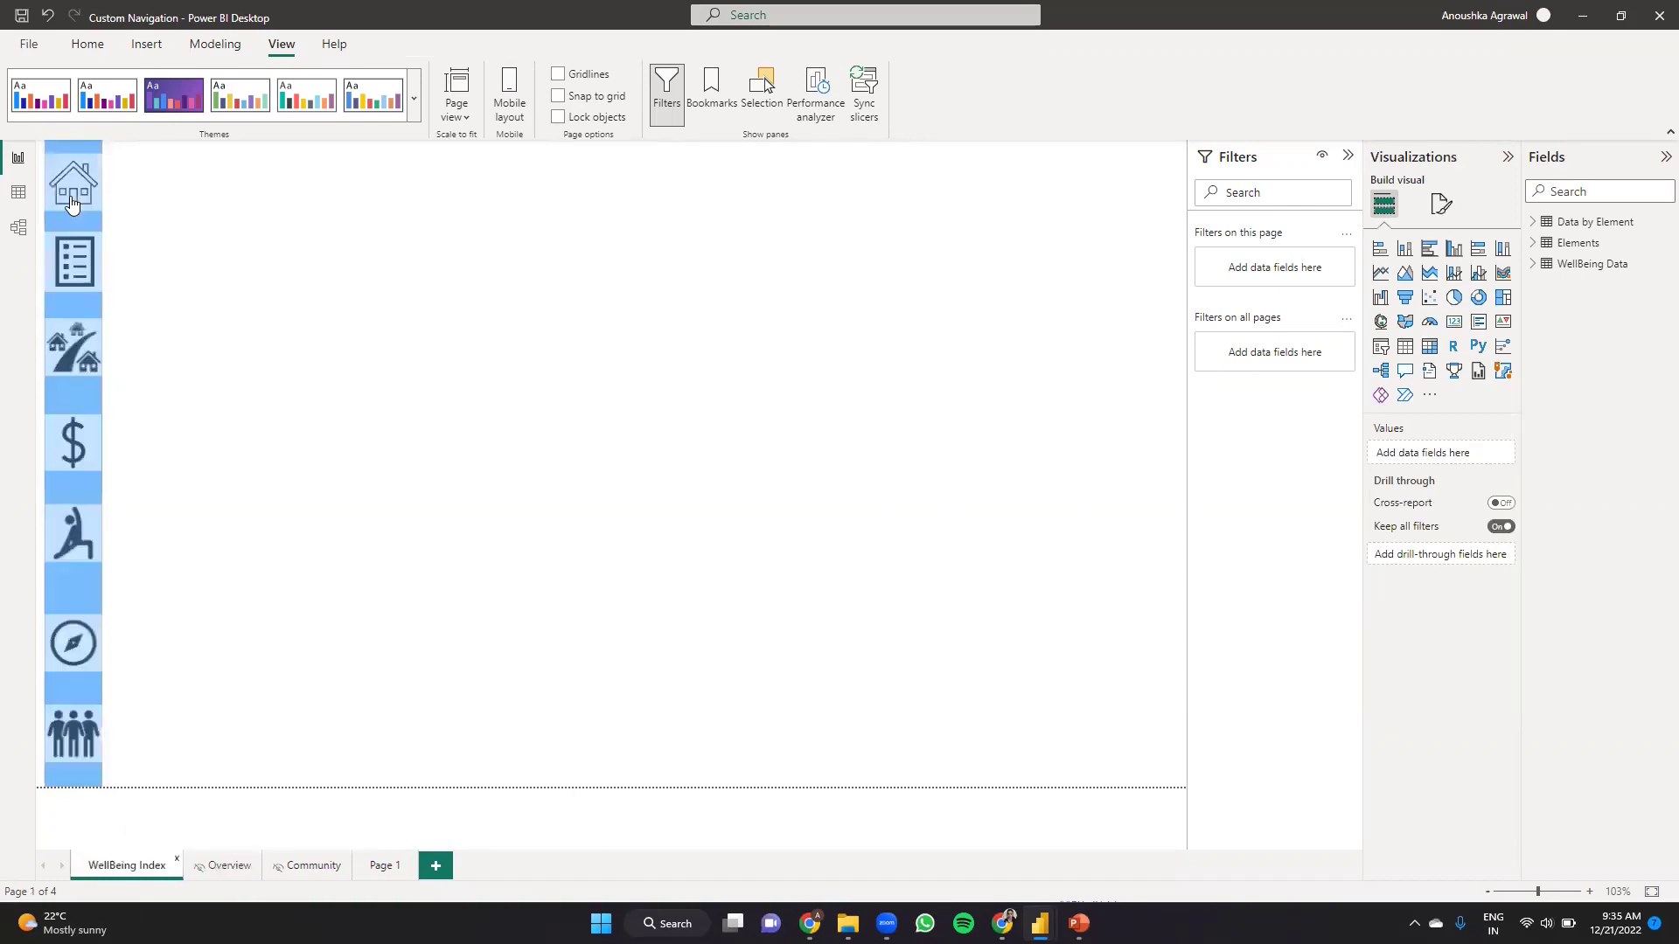
left_click(74, 201)
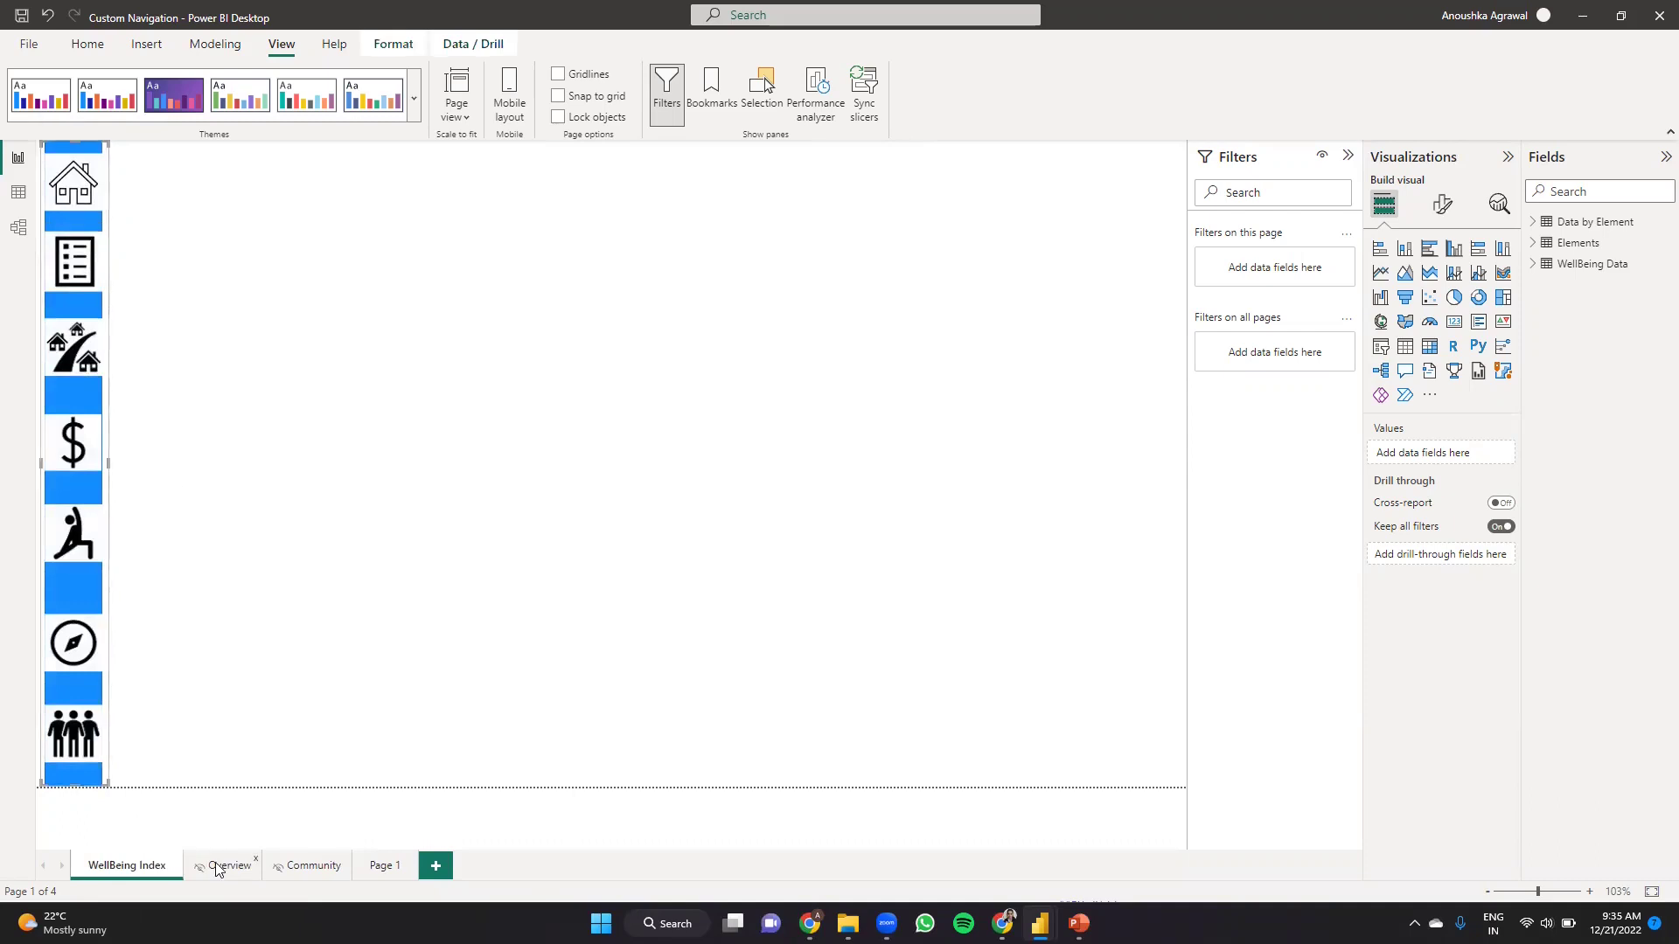
left_click(81, 192, "ctrl")
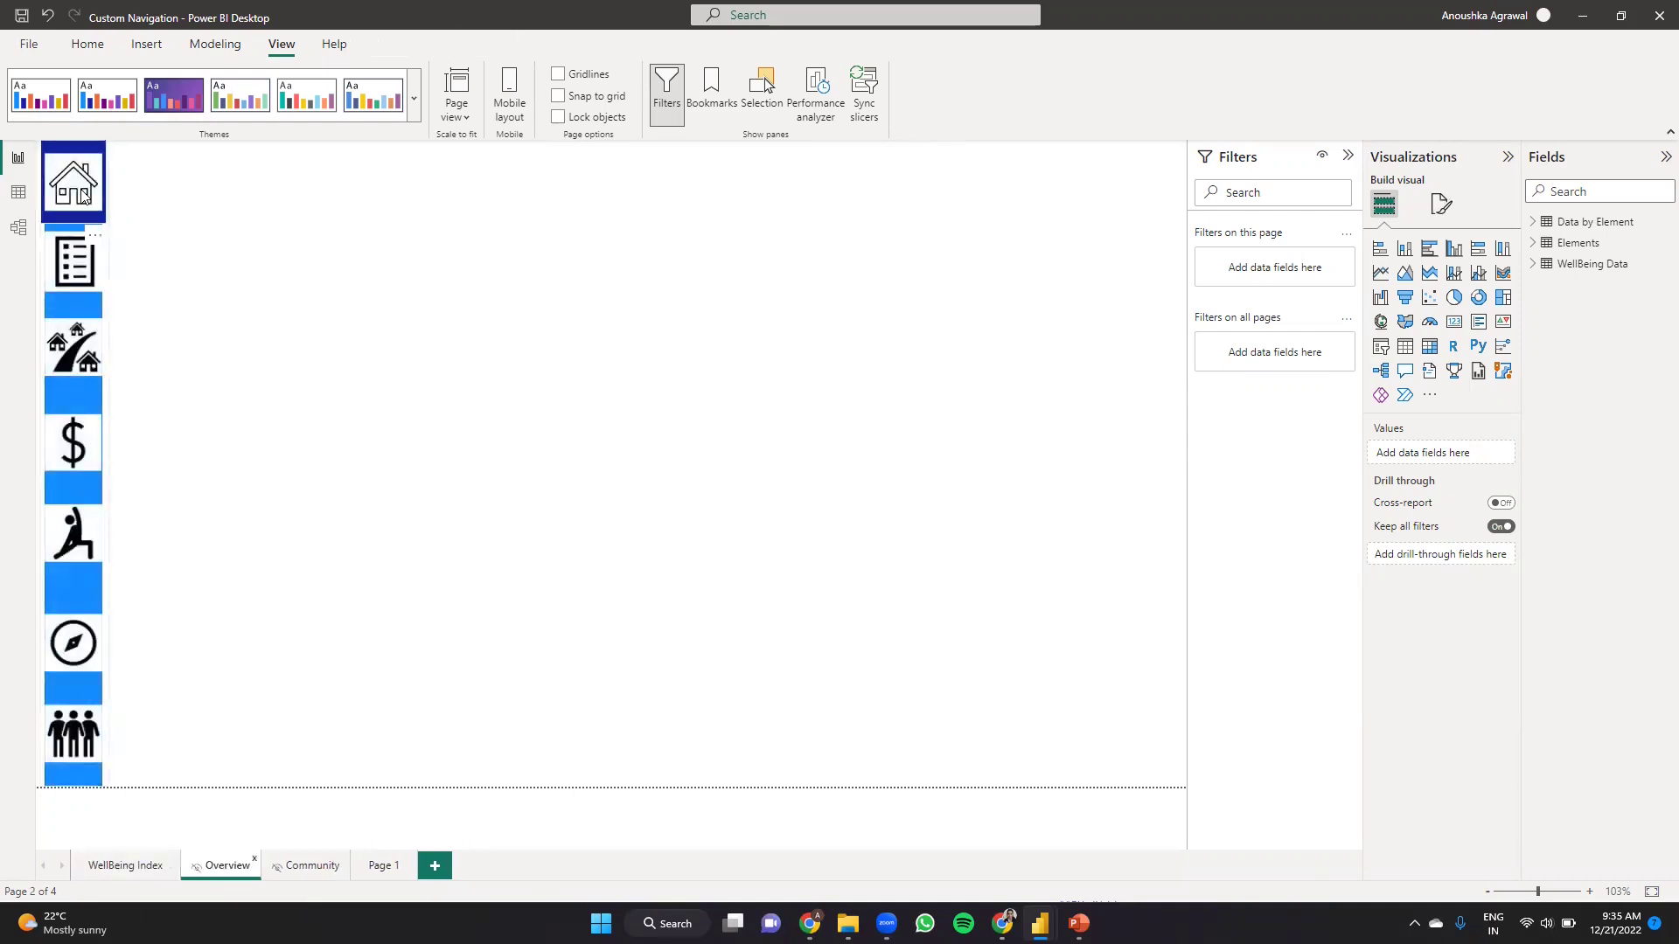
left_click(118, 866)
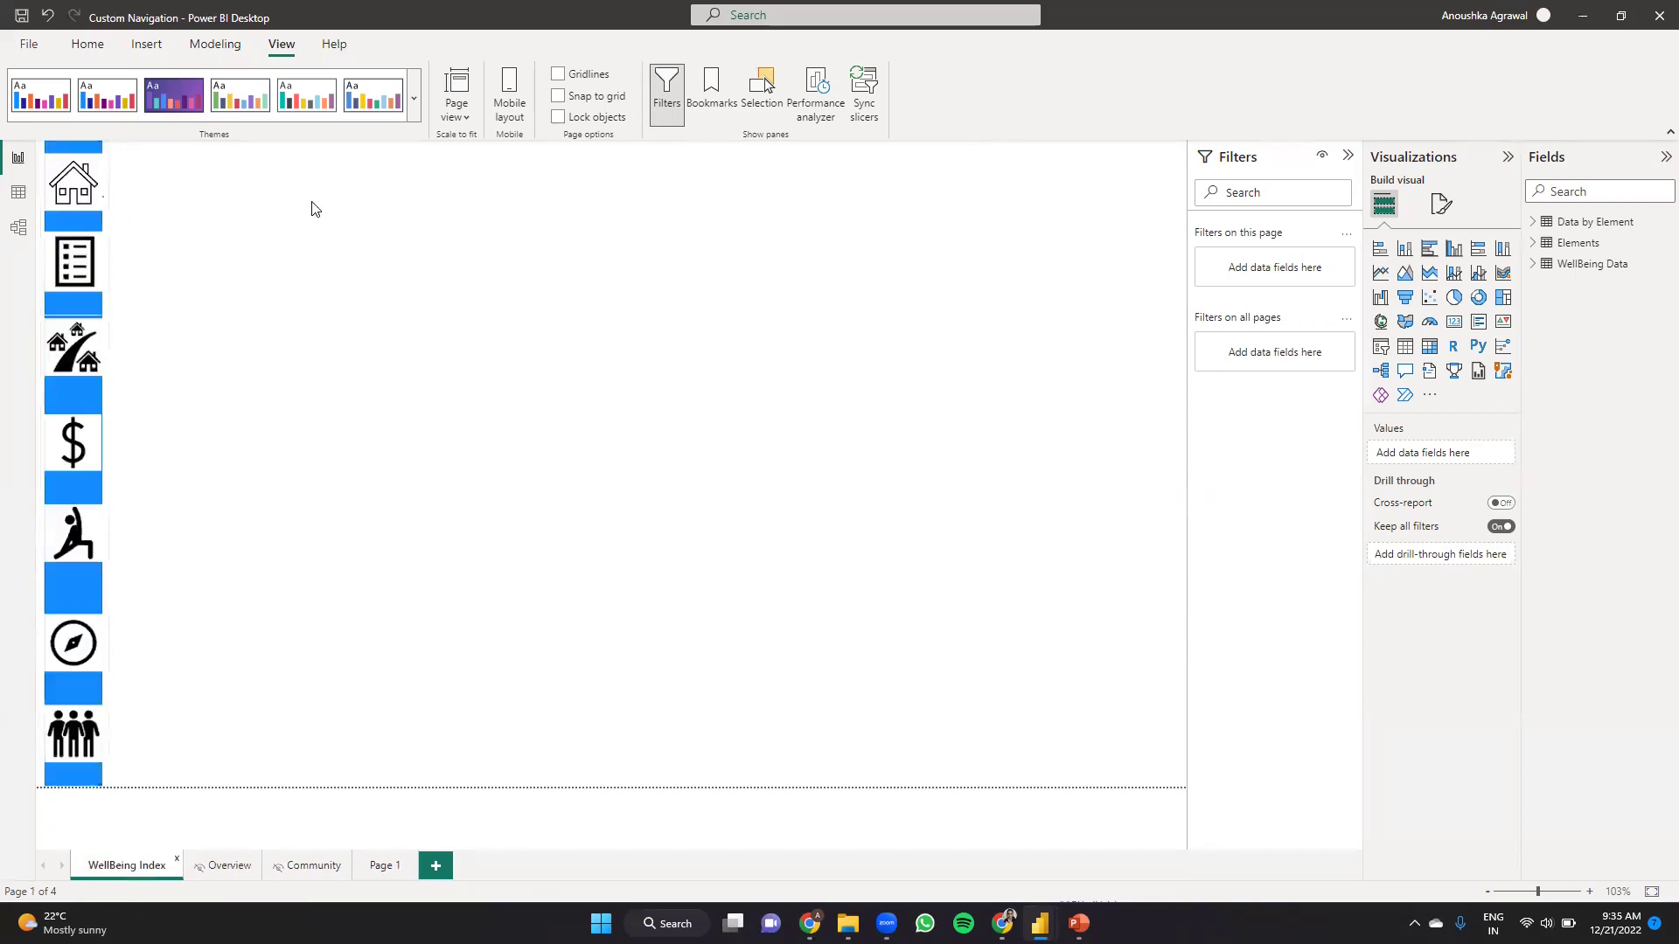
left_click(96, 185)
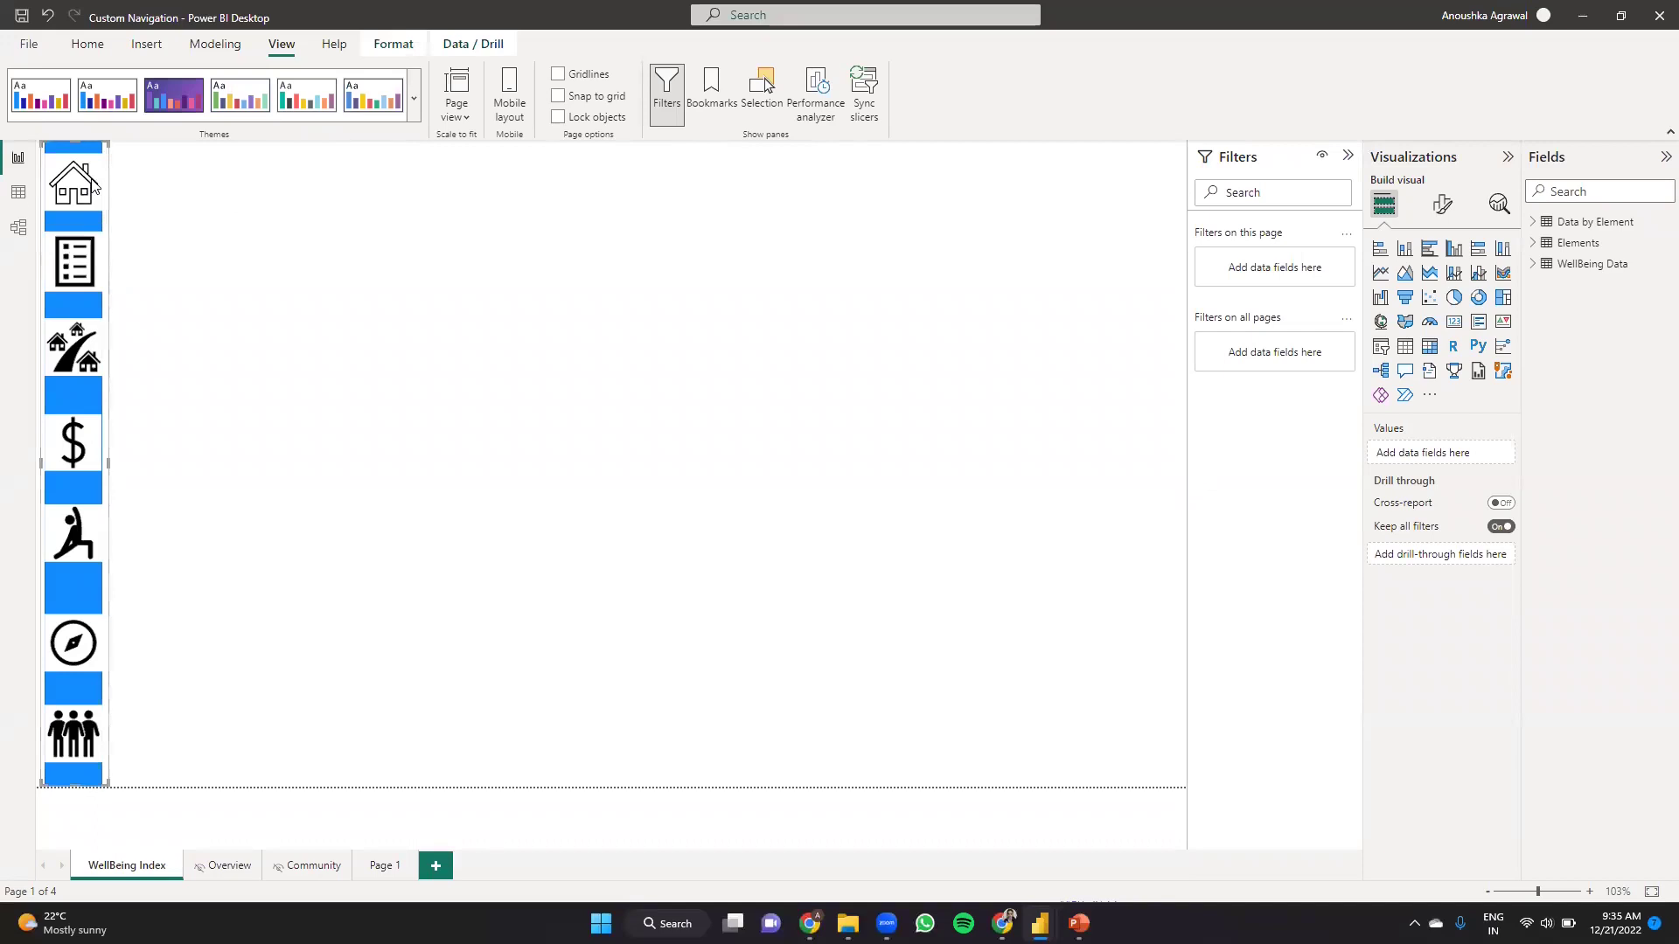
left_click(96, 186, "ctrl")
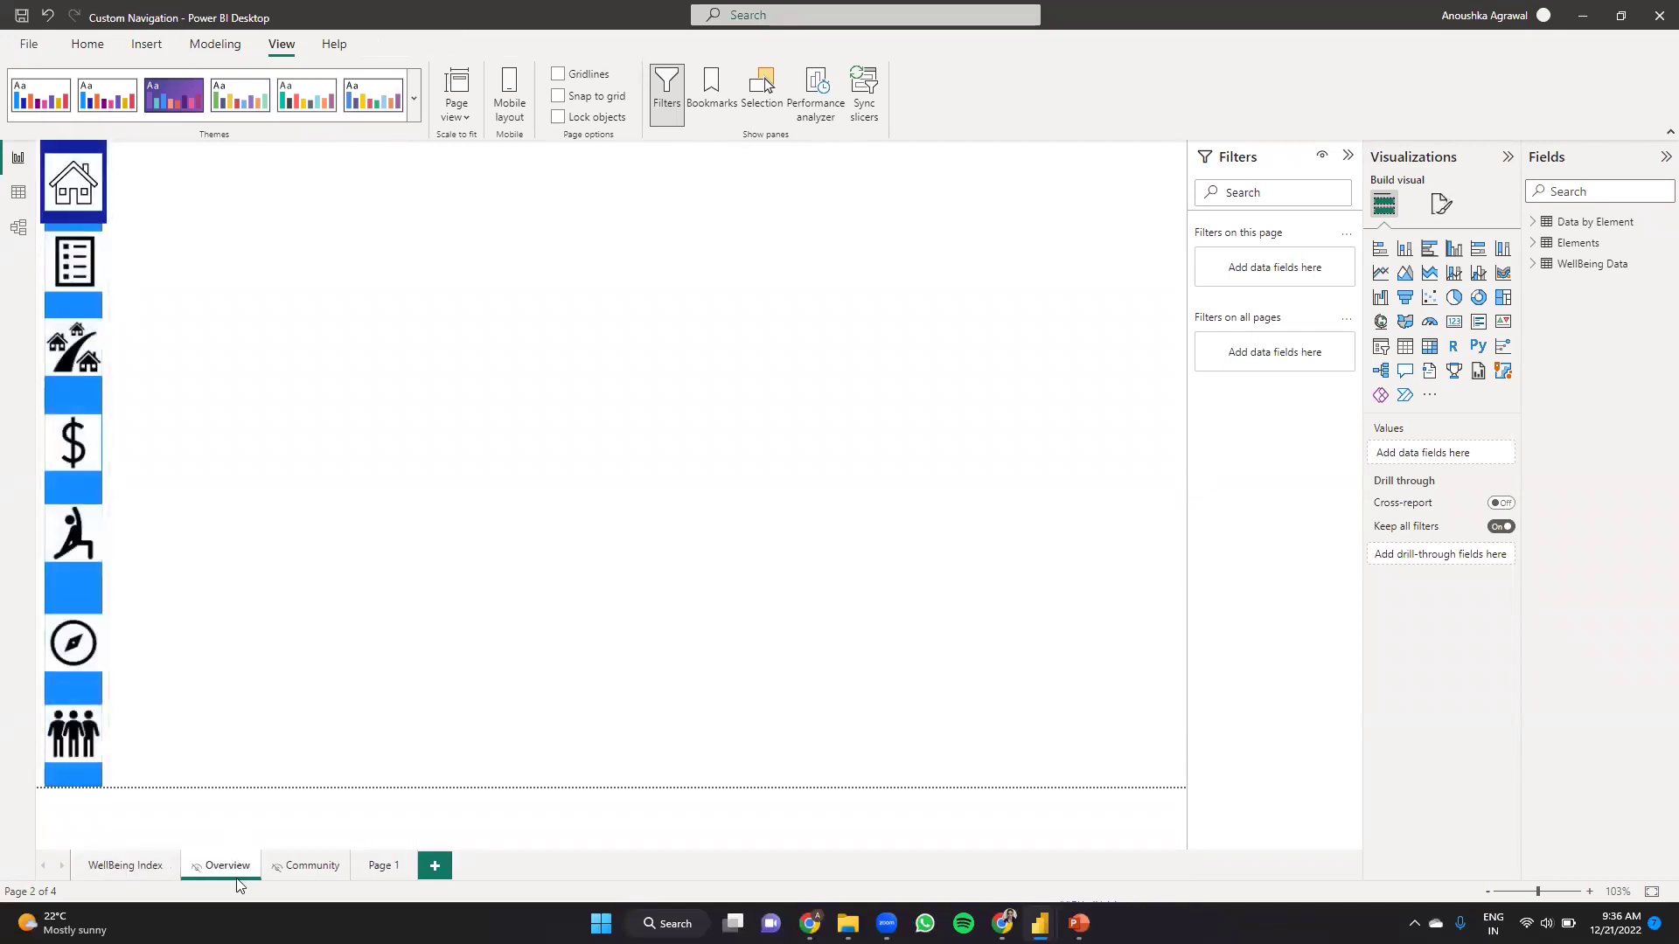
left_click(63, 273, "ctrl")
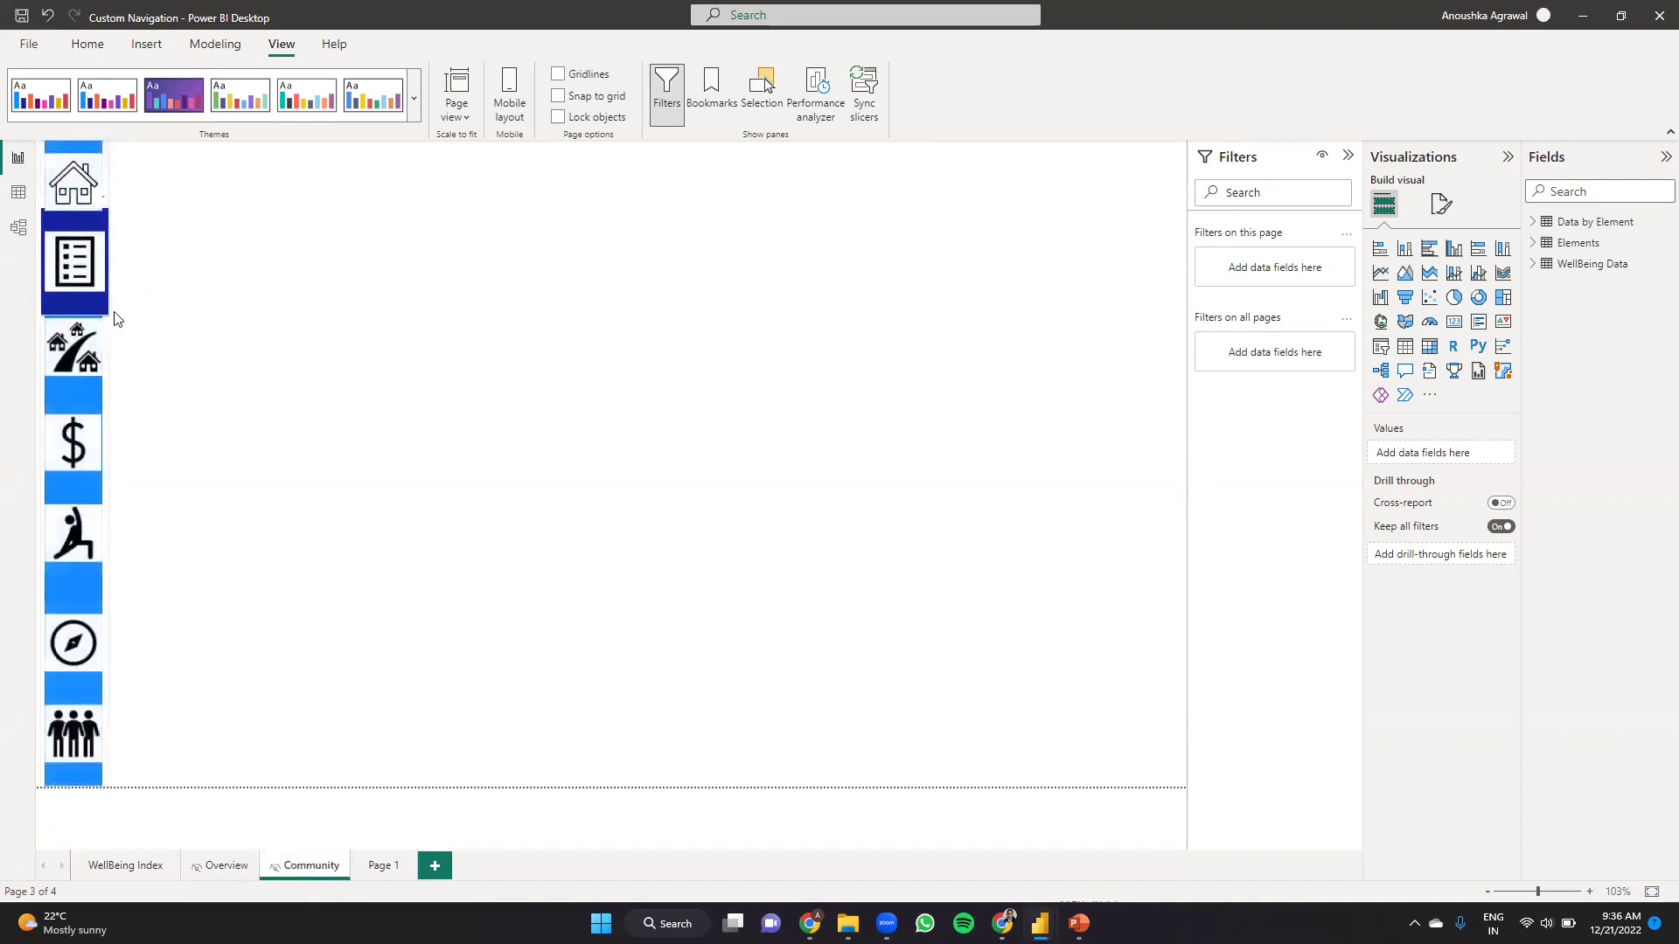
- Turn on the Home icon's action on the Community page, with type Page navigation and destination Overview
left_click(84, 193)
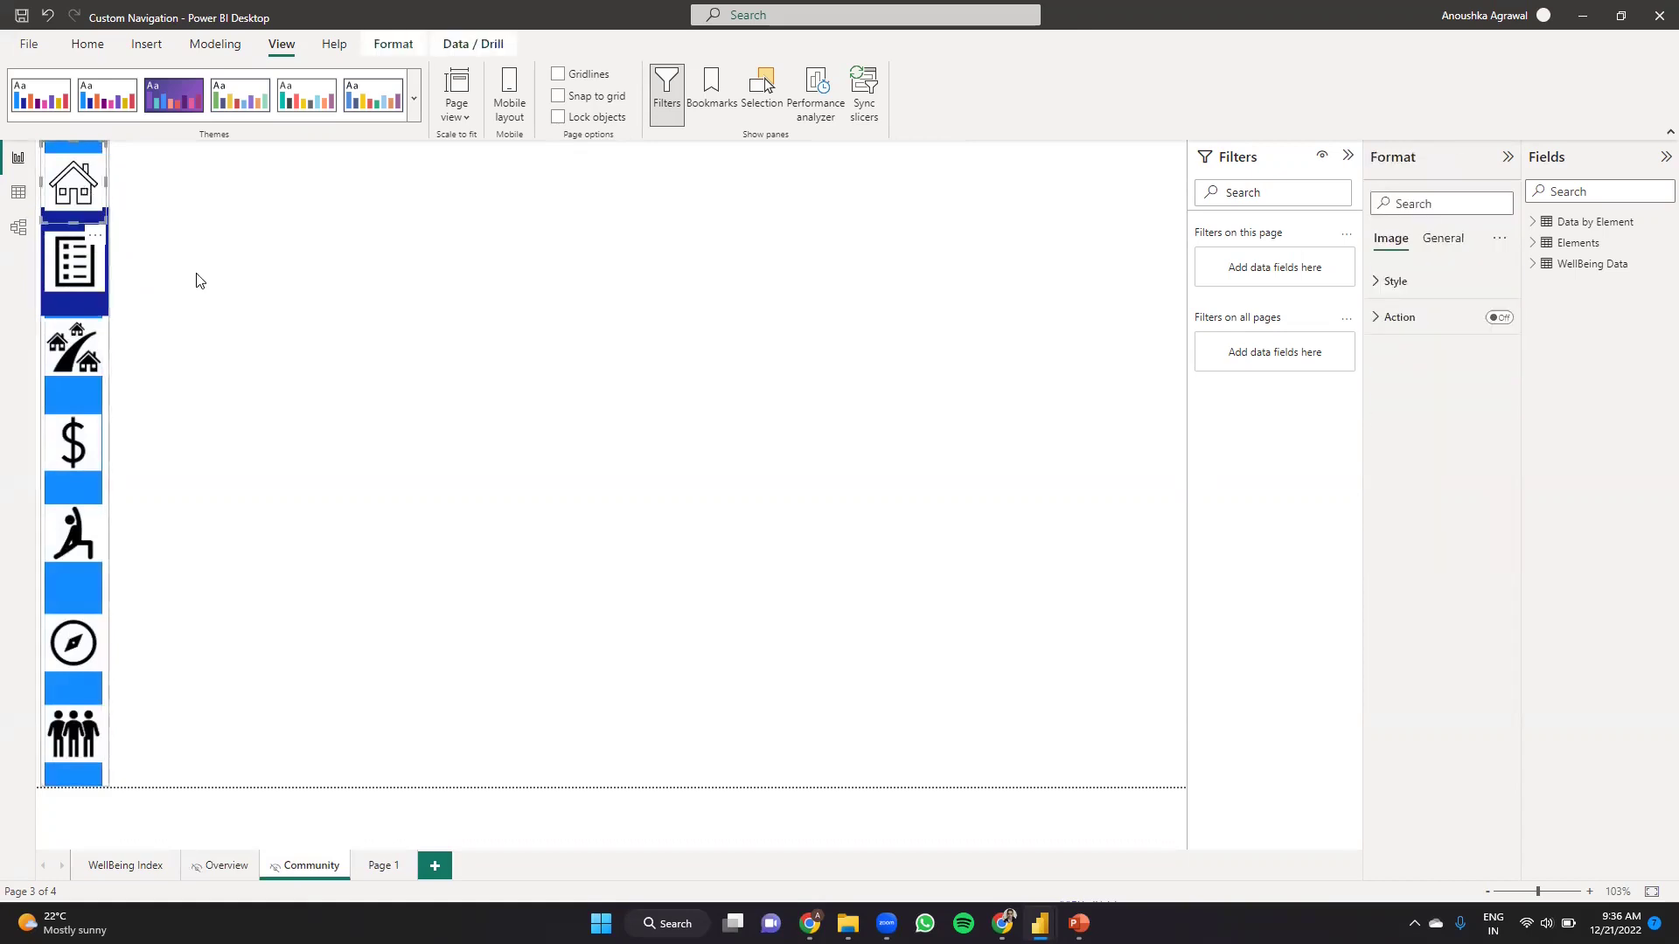
left_click(198, 280)
left_click(92, 207)
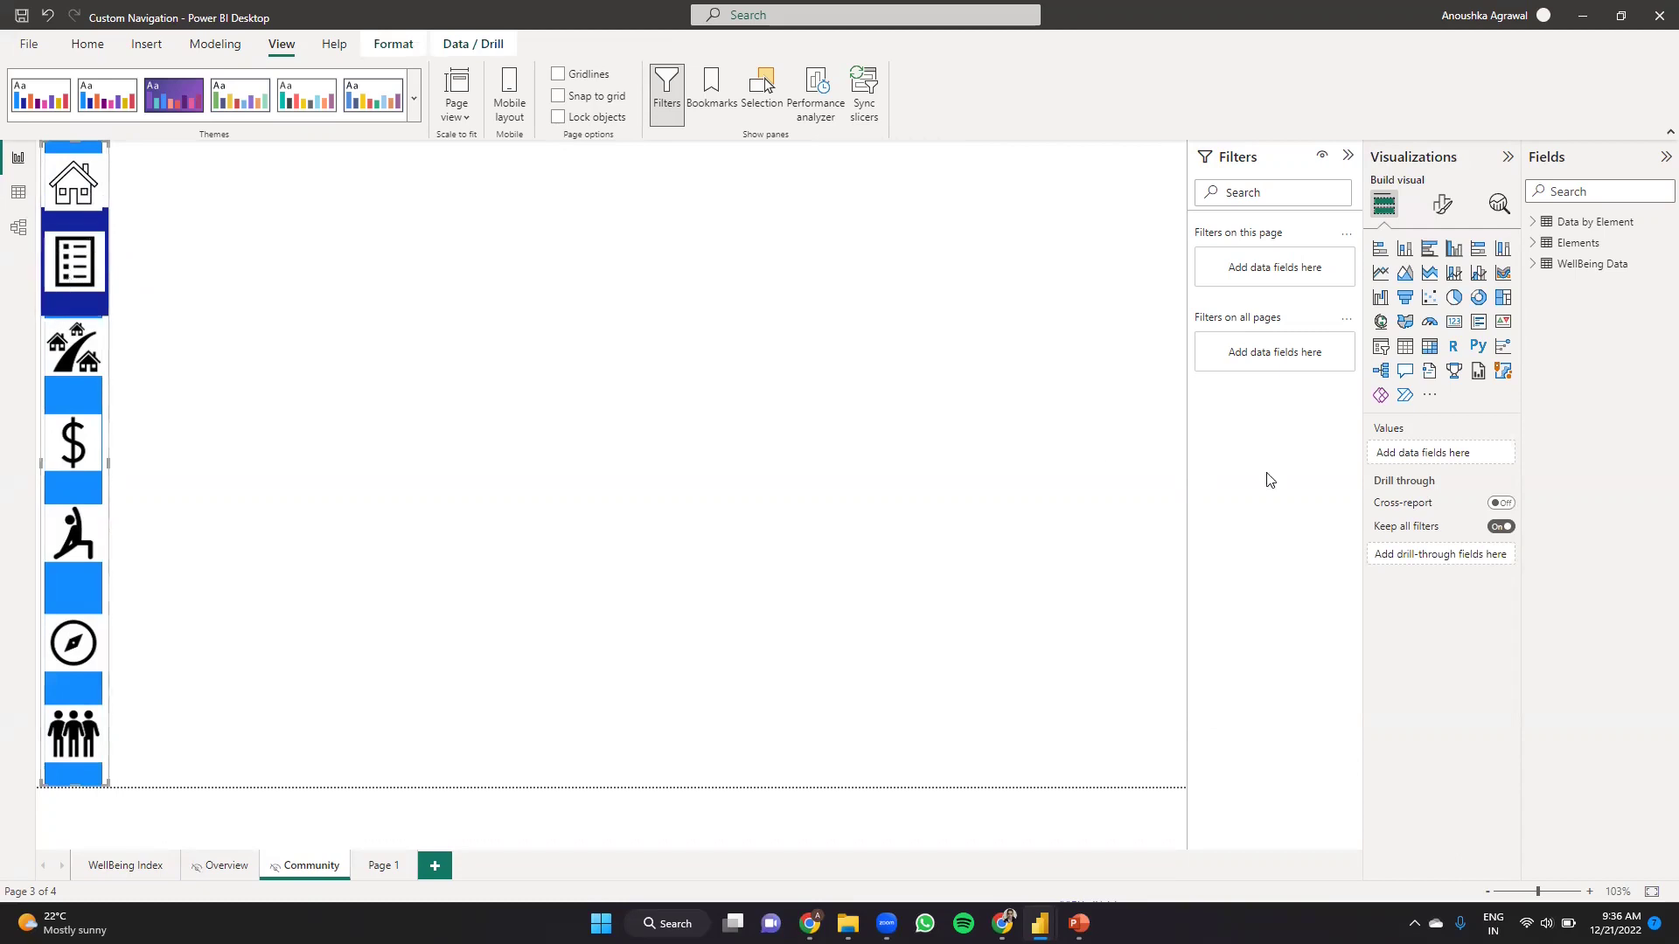
left_click(1443, 205)
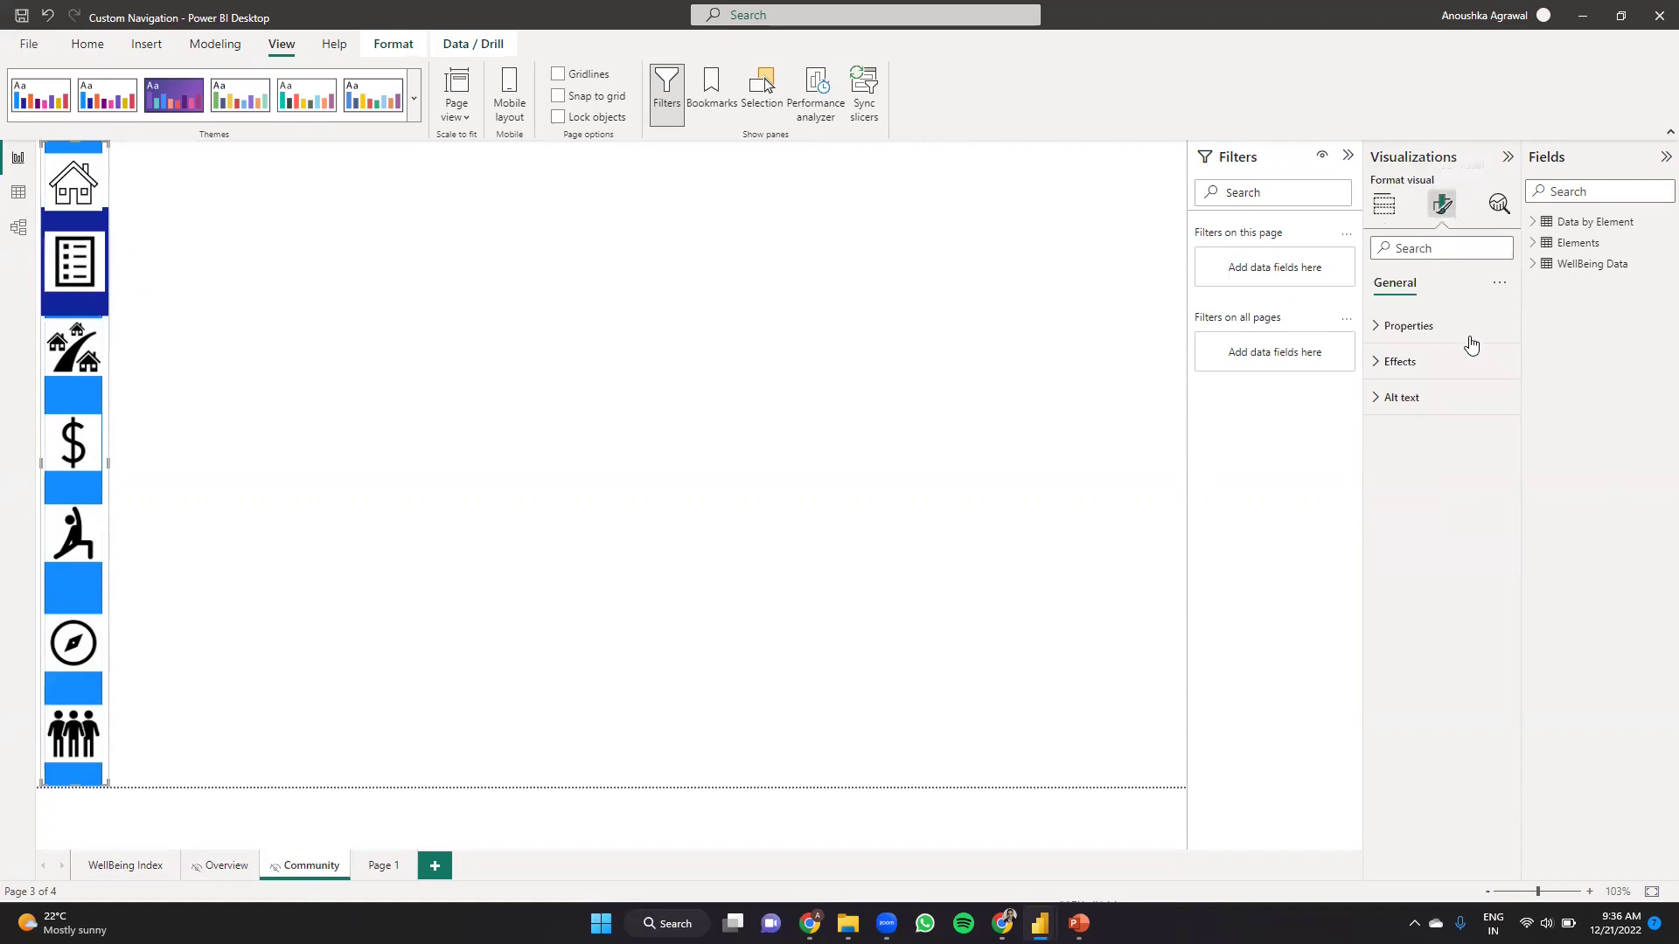
left_click(87, 201)
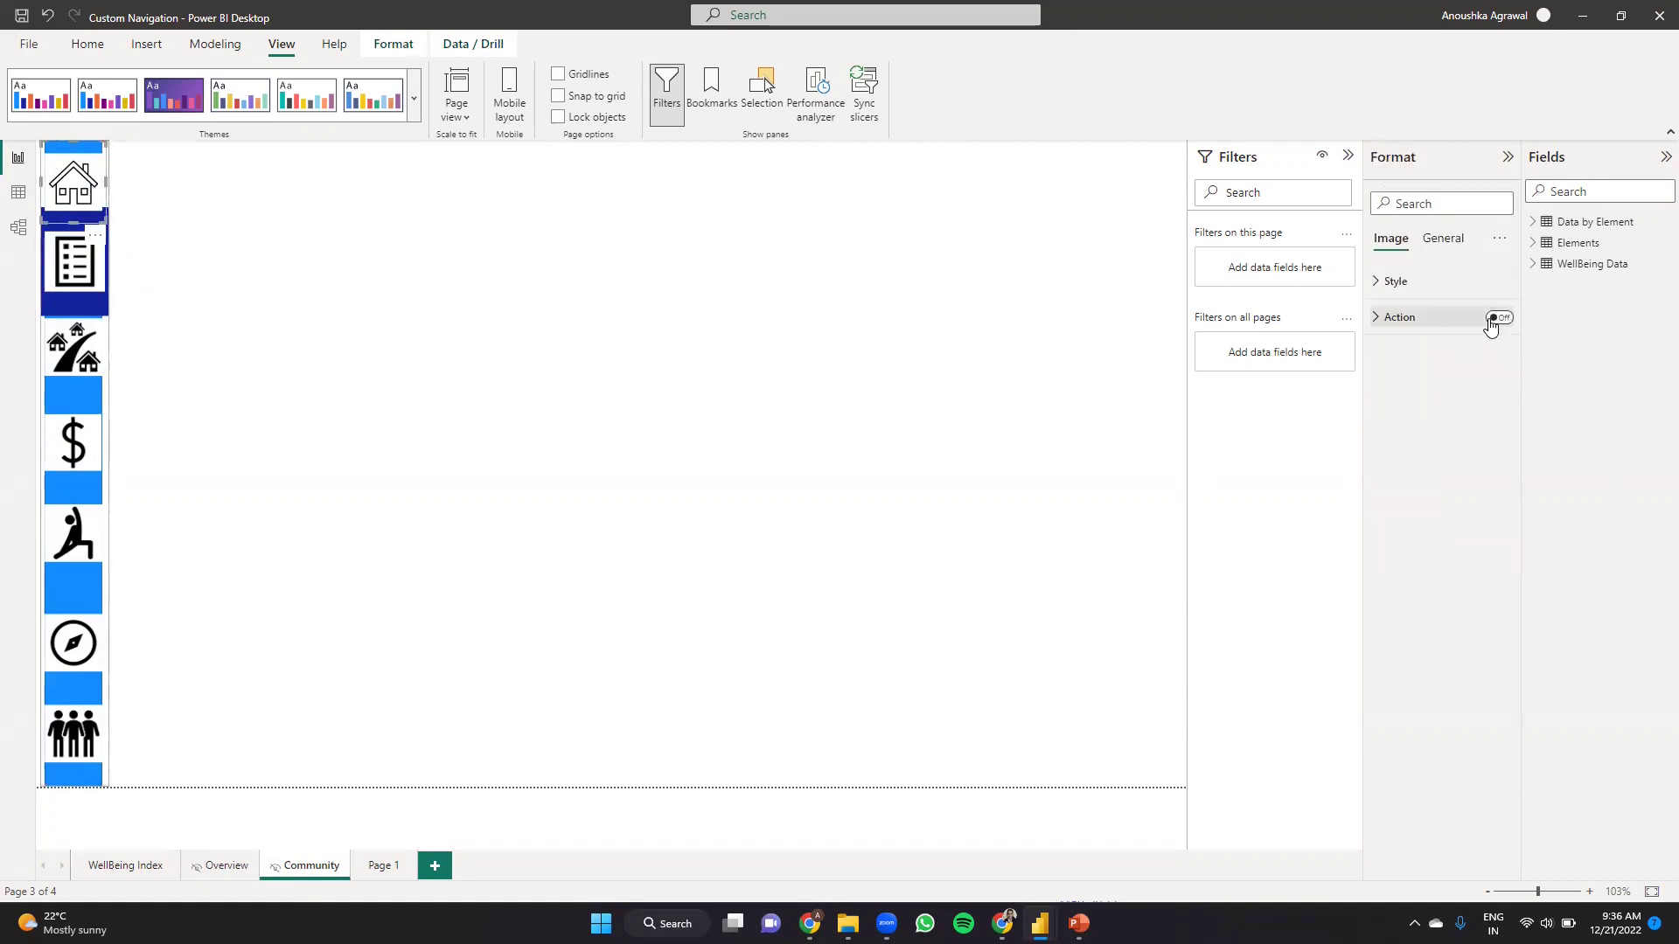
left_click(1491, 320)
left_click(1404, 404)
left_click(1430, 429)
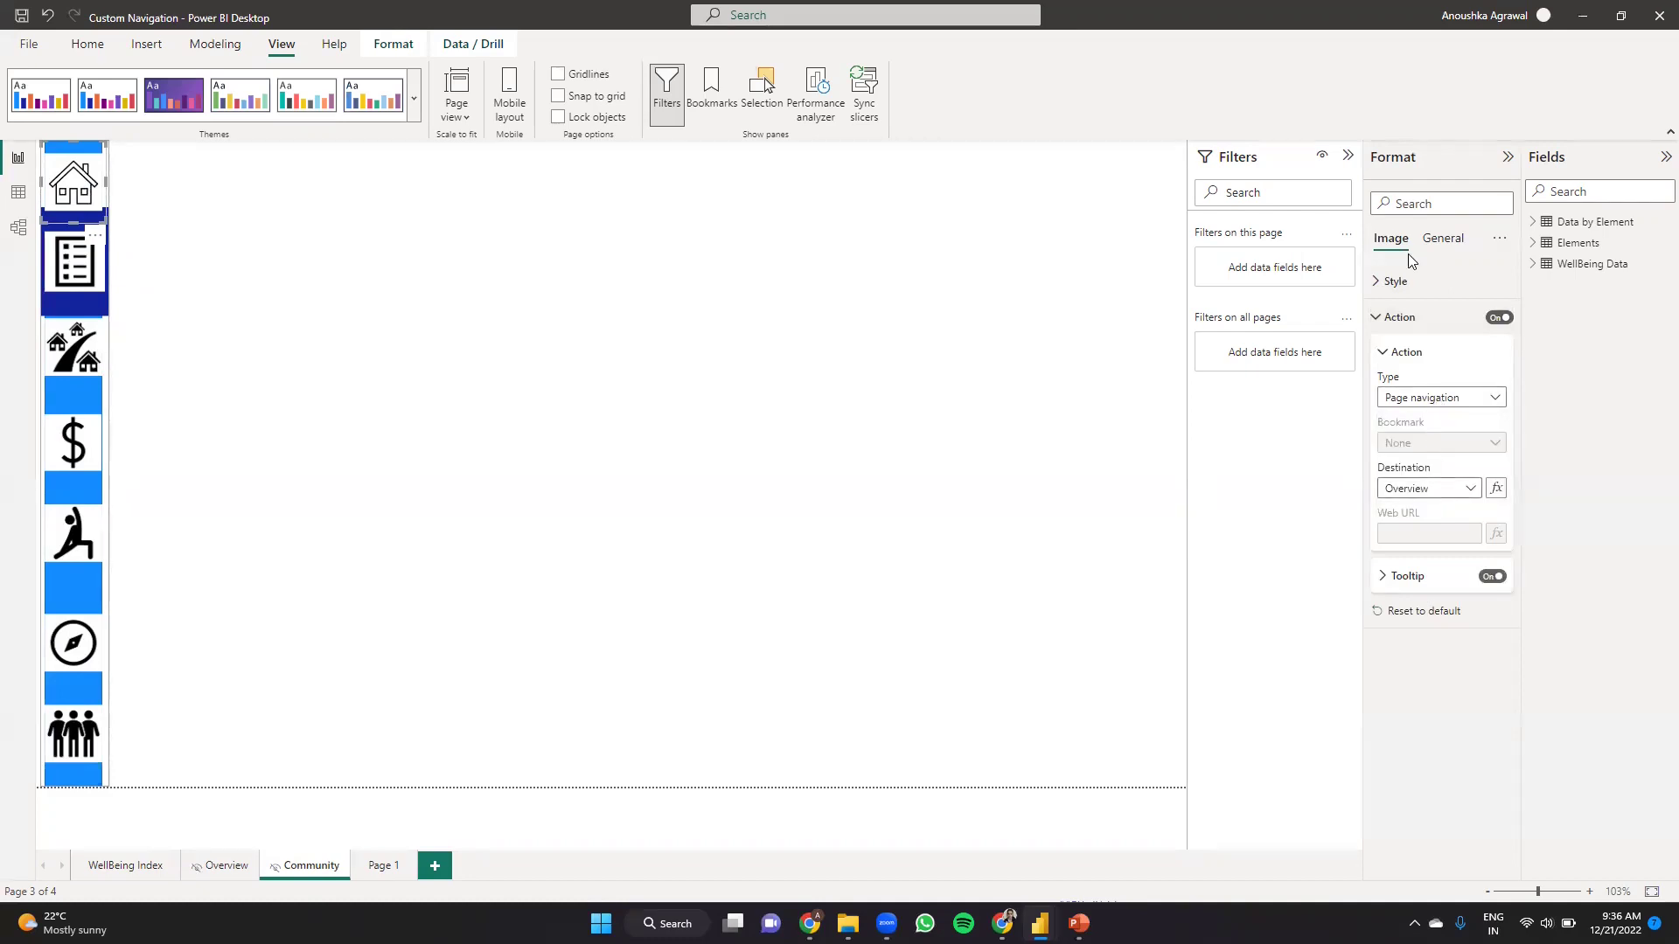
left_click(1005, 579)
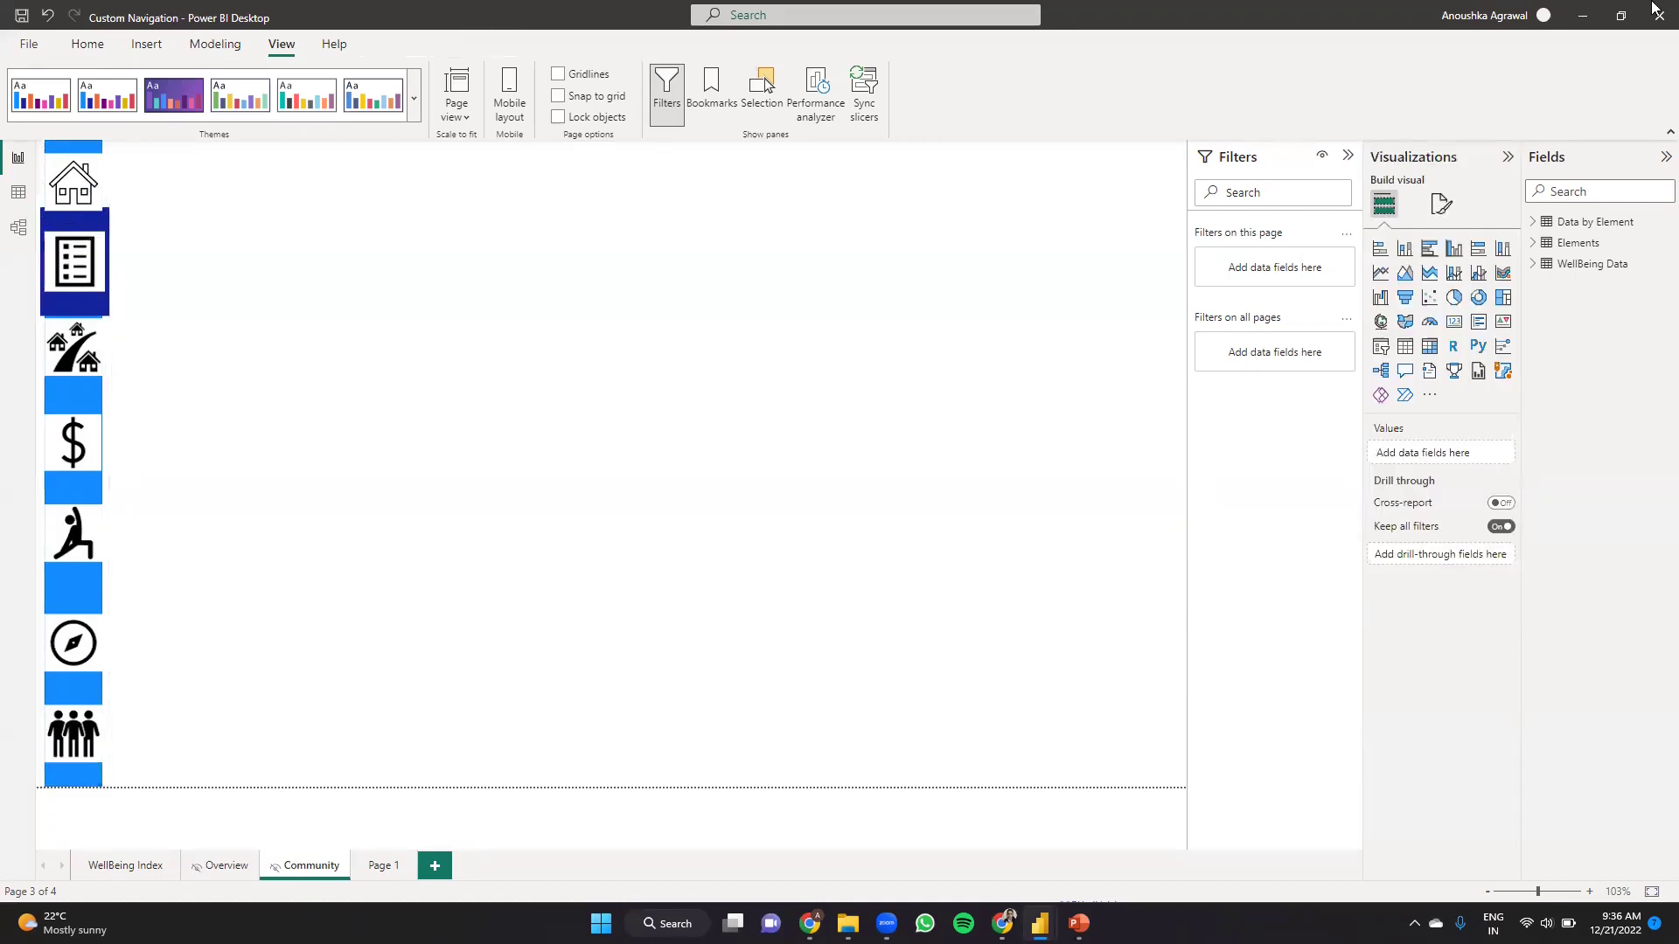
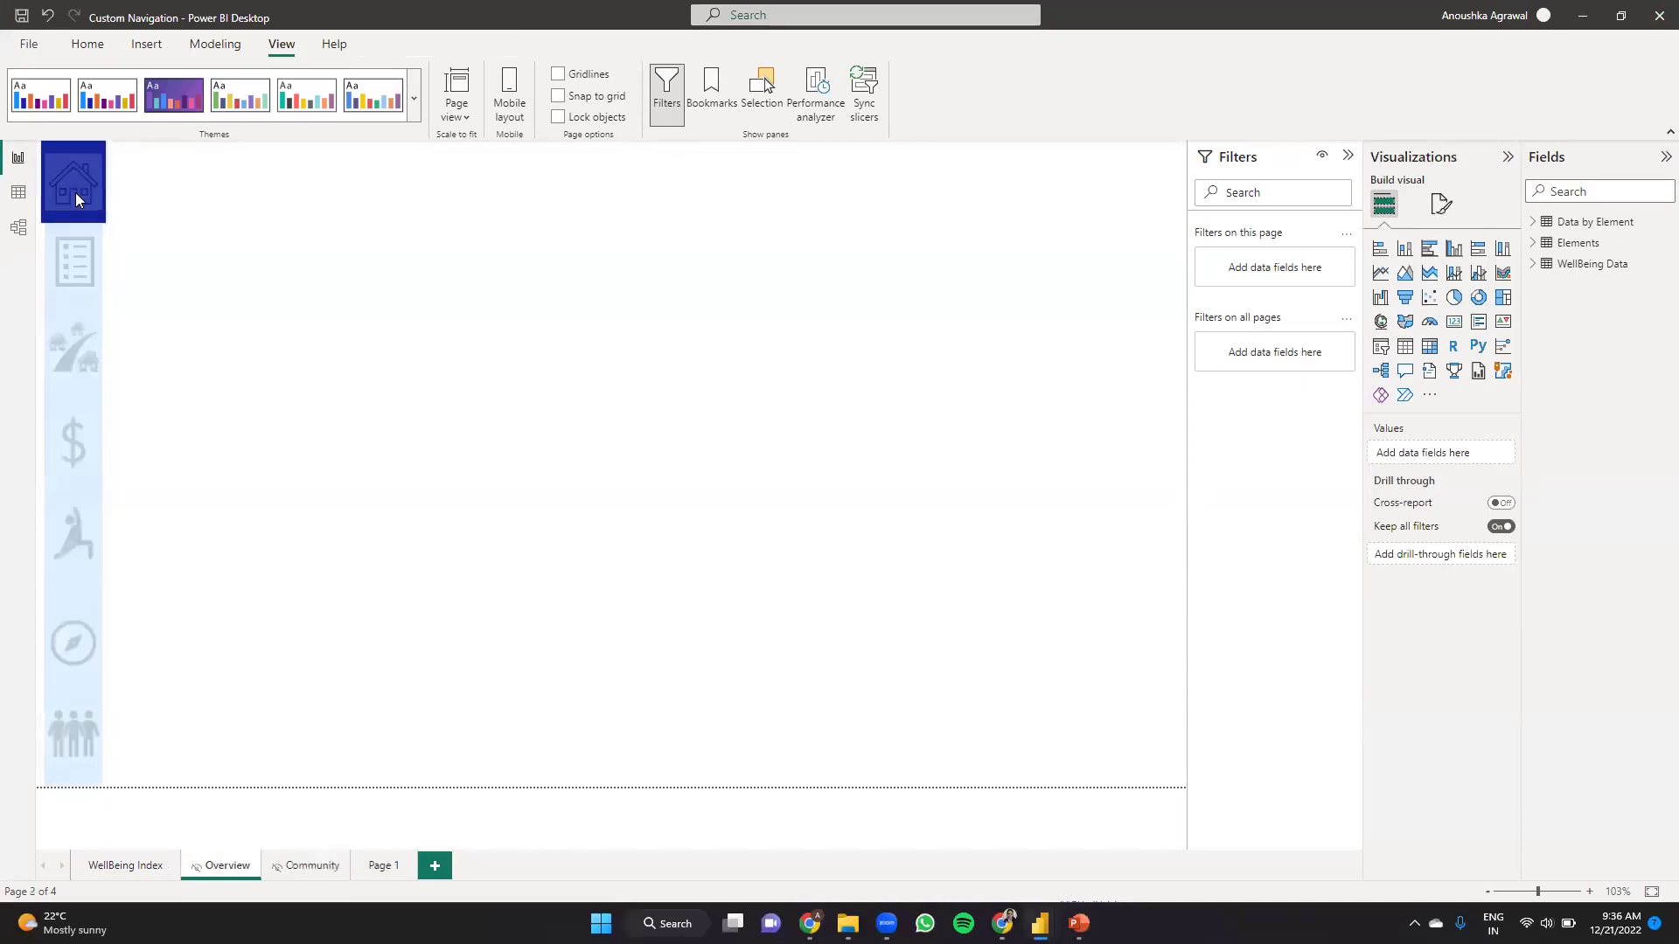
left_click(75, 199)
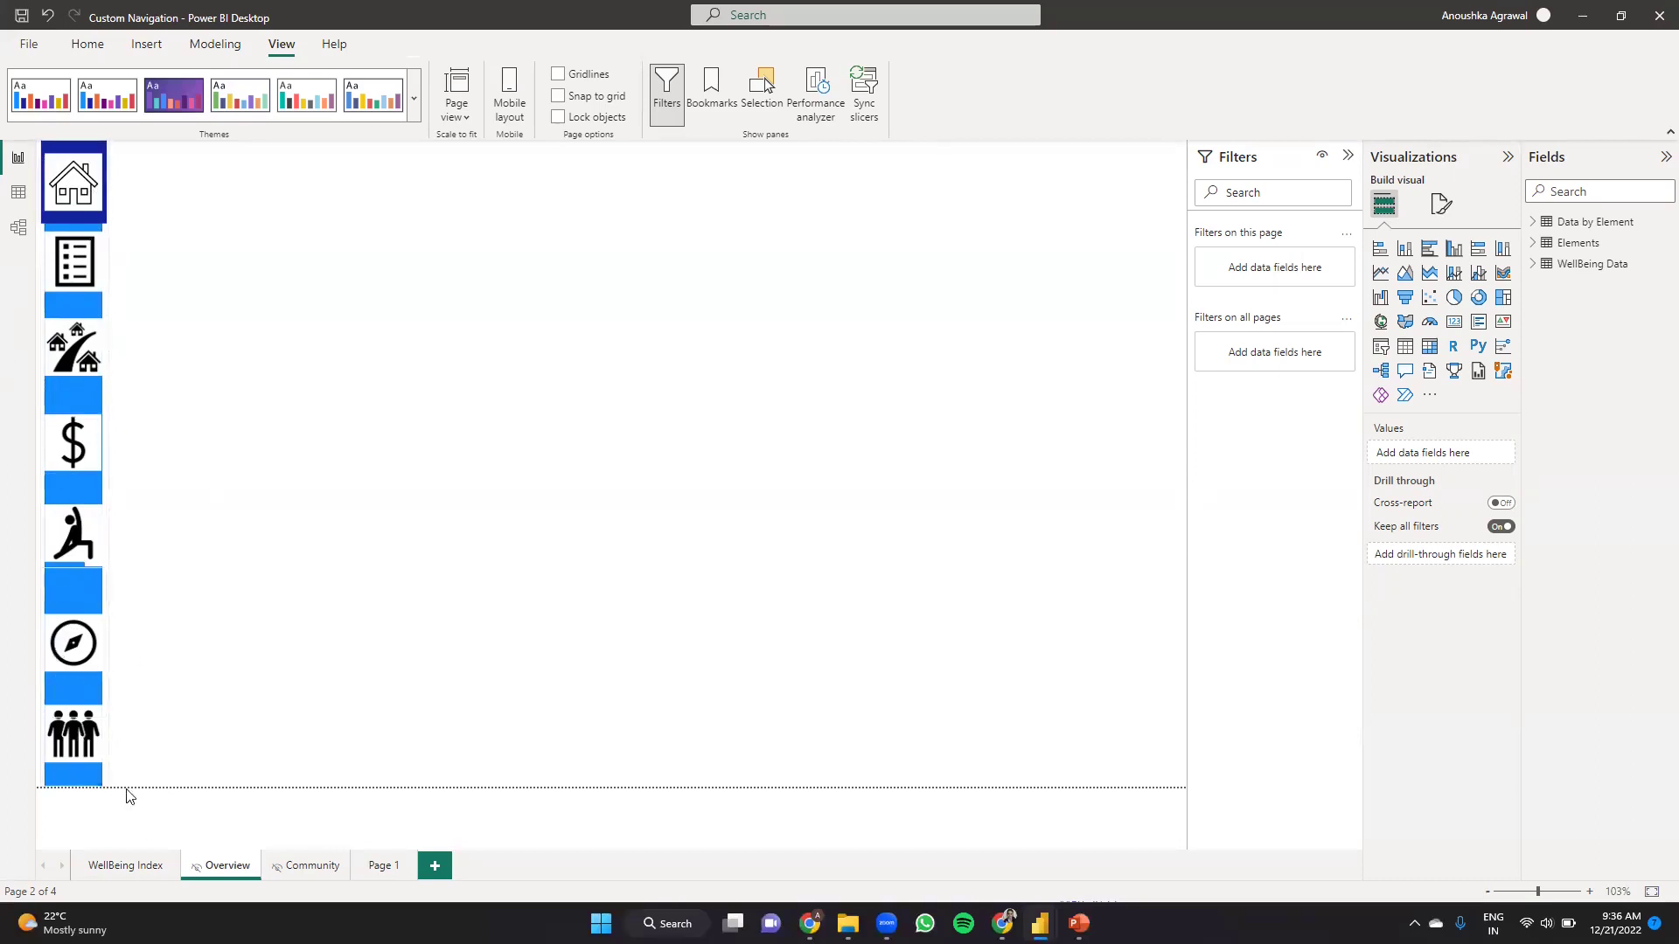
left_click_drag(46, 672, 5, 162)
left_click(207, 48)
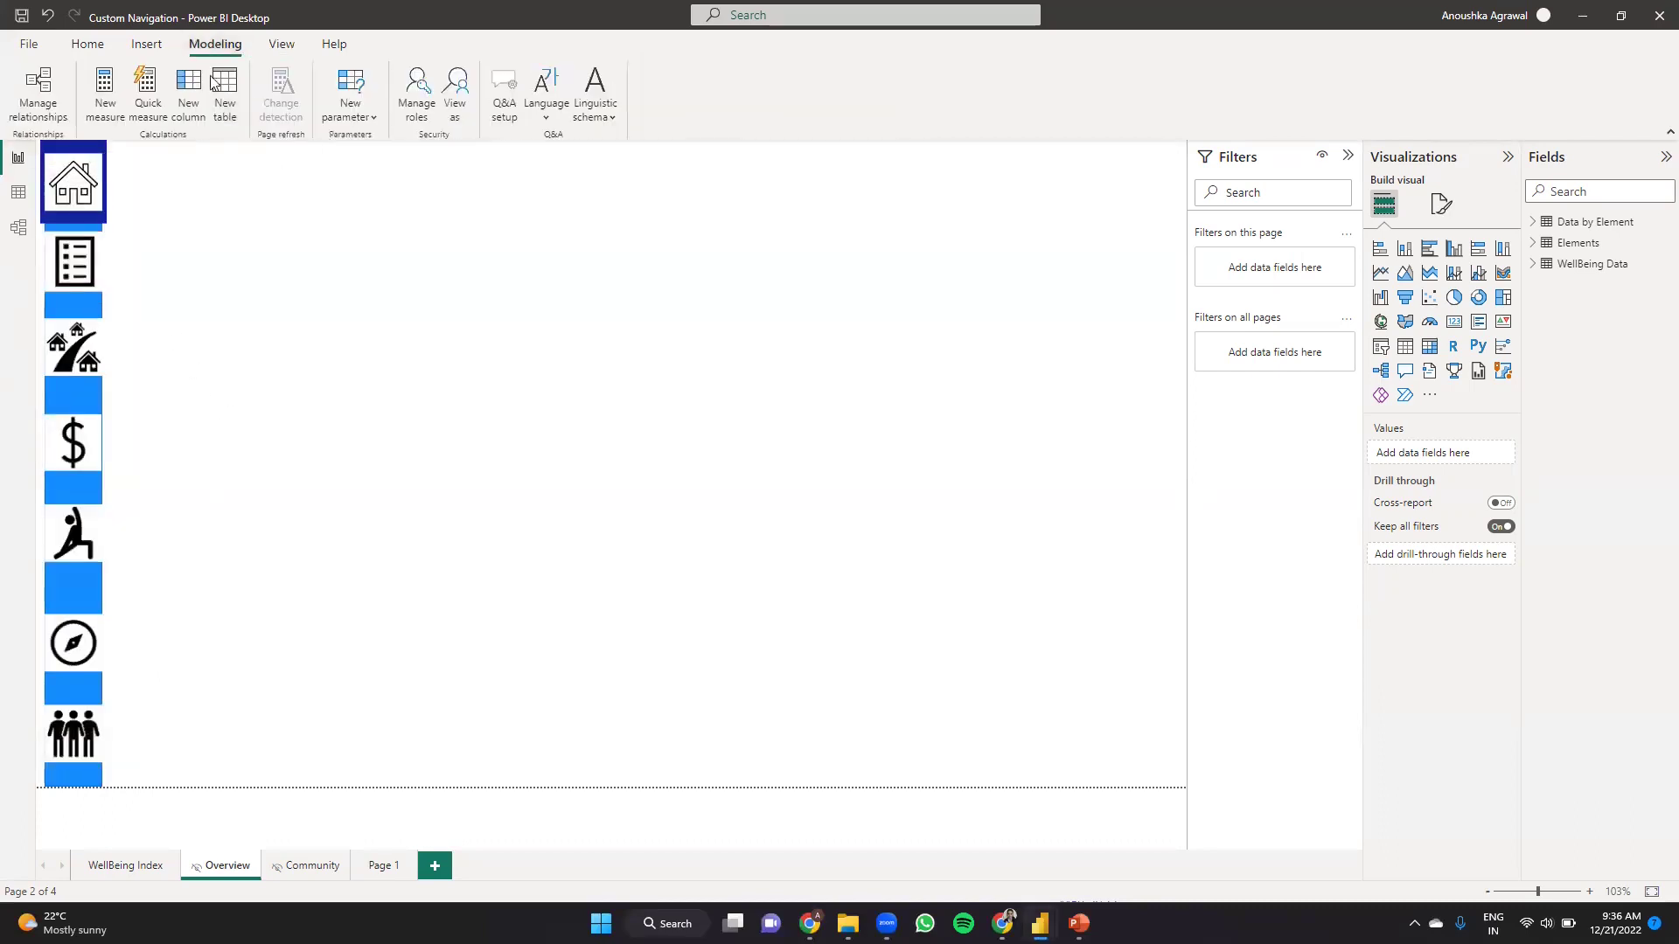
left_click(147, 45)
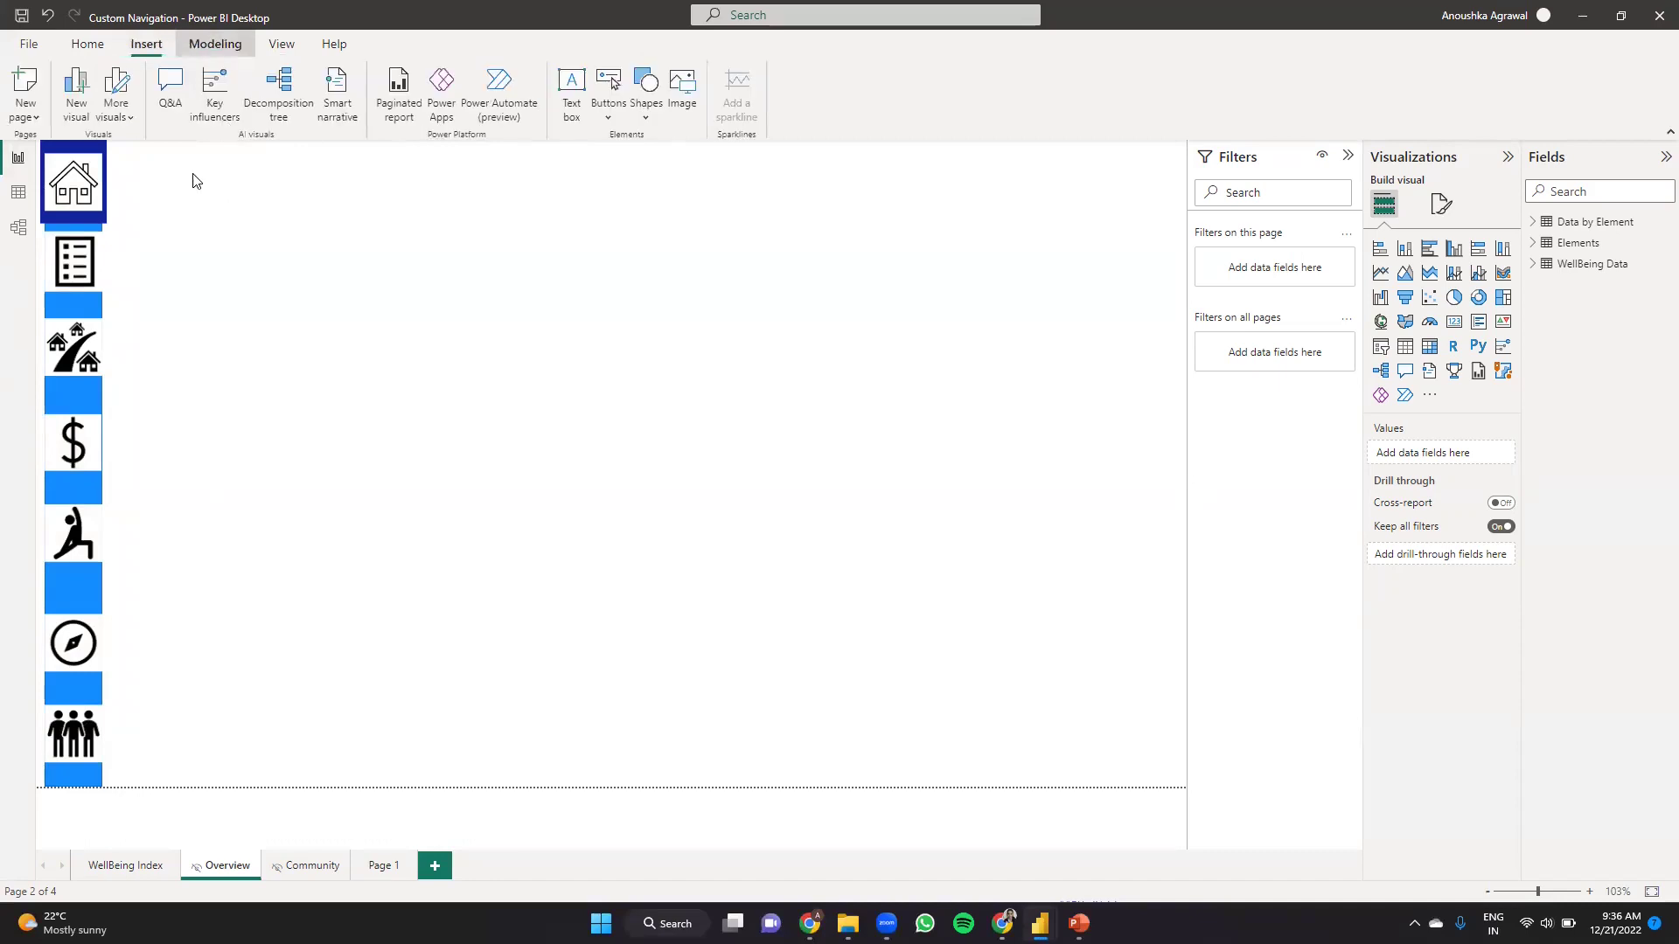
left_click(215, 44)
left_click_drag(178, 153, 13, 781)
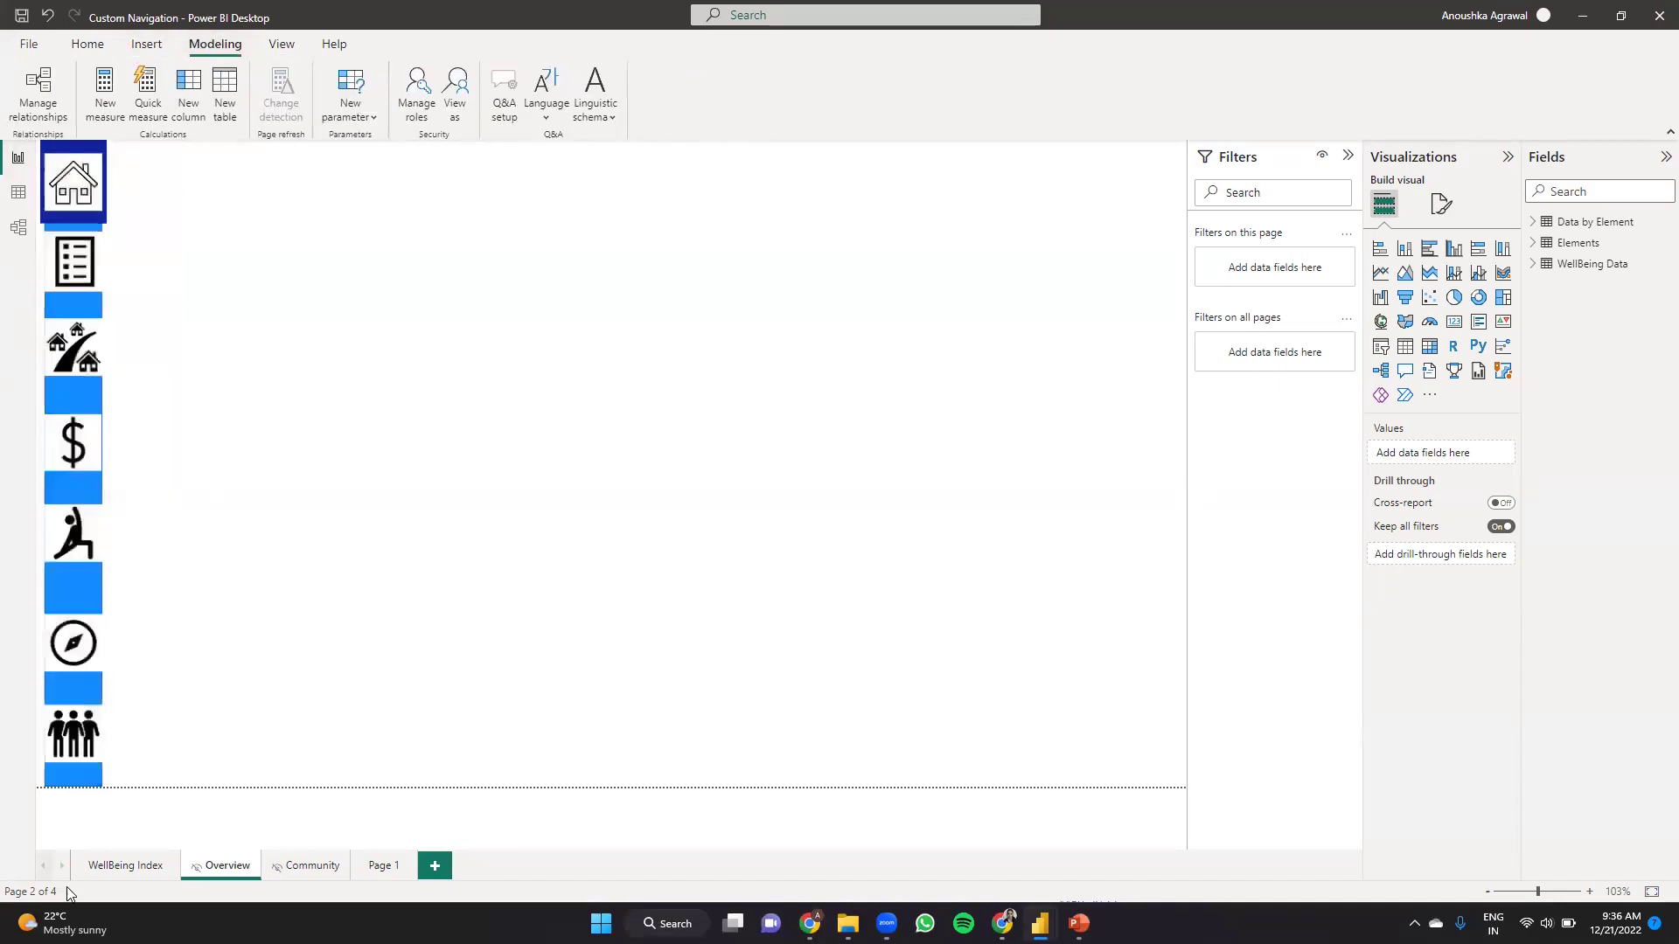
- From the WellBeing Index page, test the menu bar's list, community and Home icons to navigate between the Overview and Community pages
left_click(114, 866)
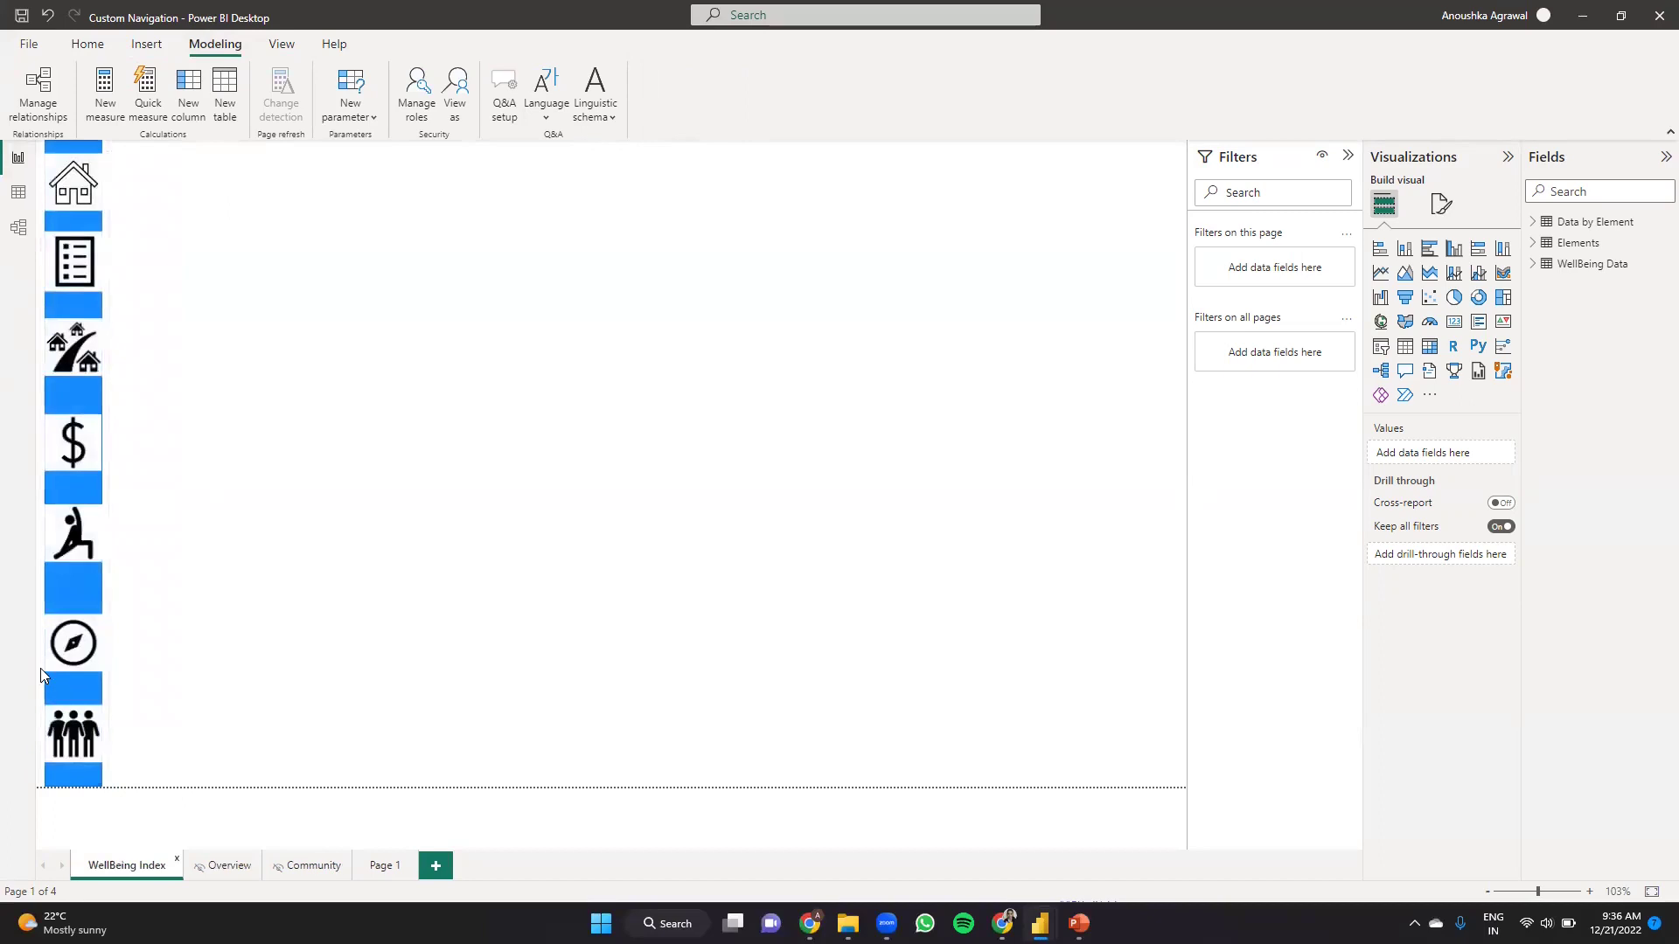
left_click_drag(120, 782, 34, 152)
left_click_drag(54, 765, 25, 138)
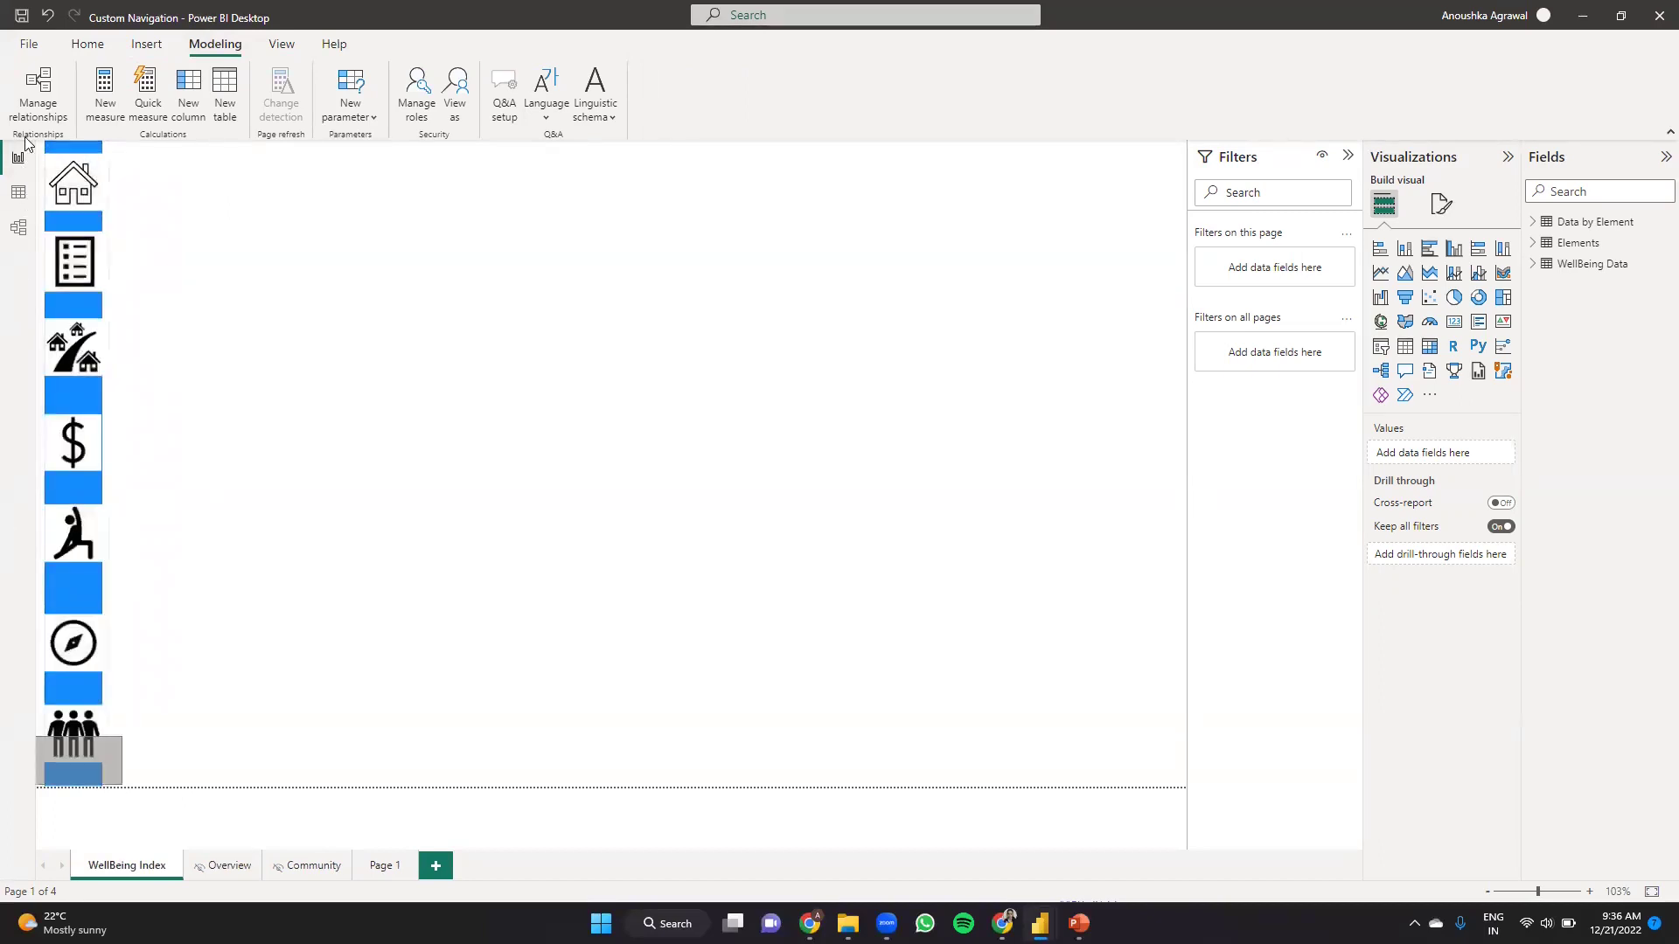
left_click(77, 286, "ctrl")
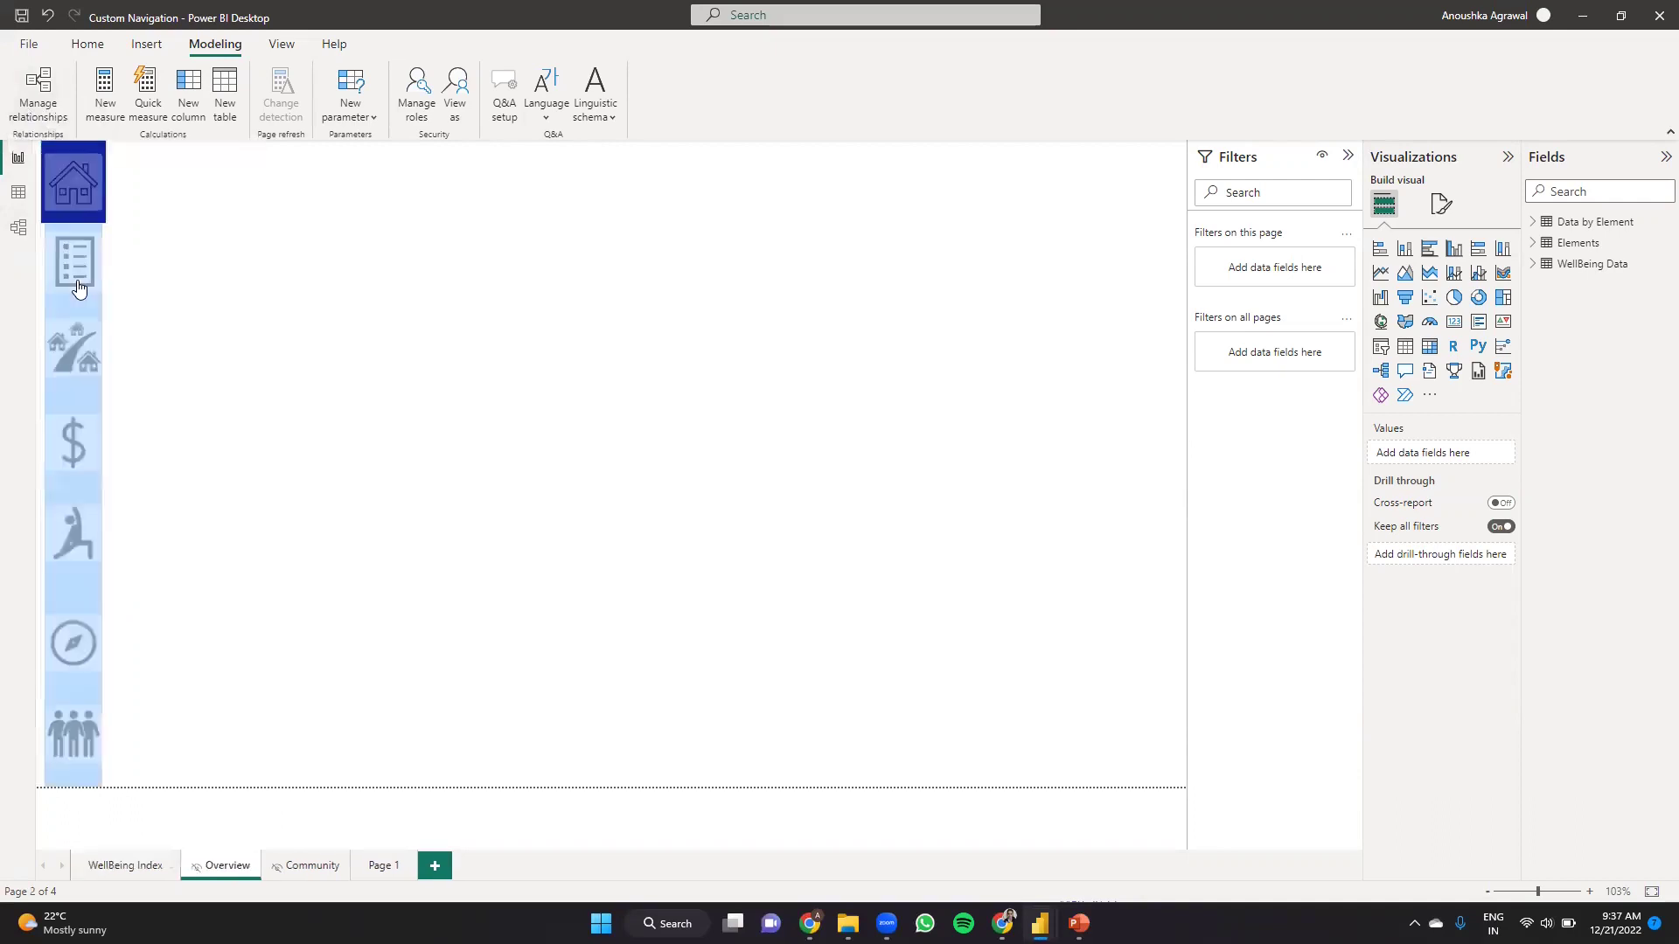
left_click(75, 362, "ctrl")
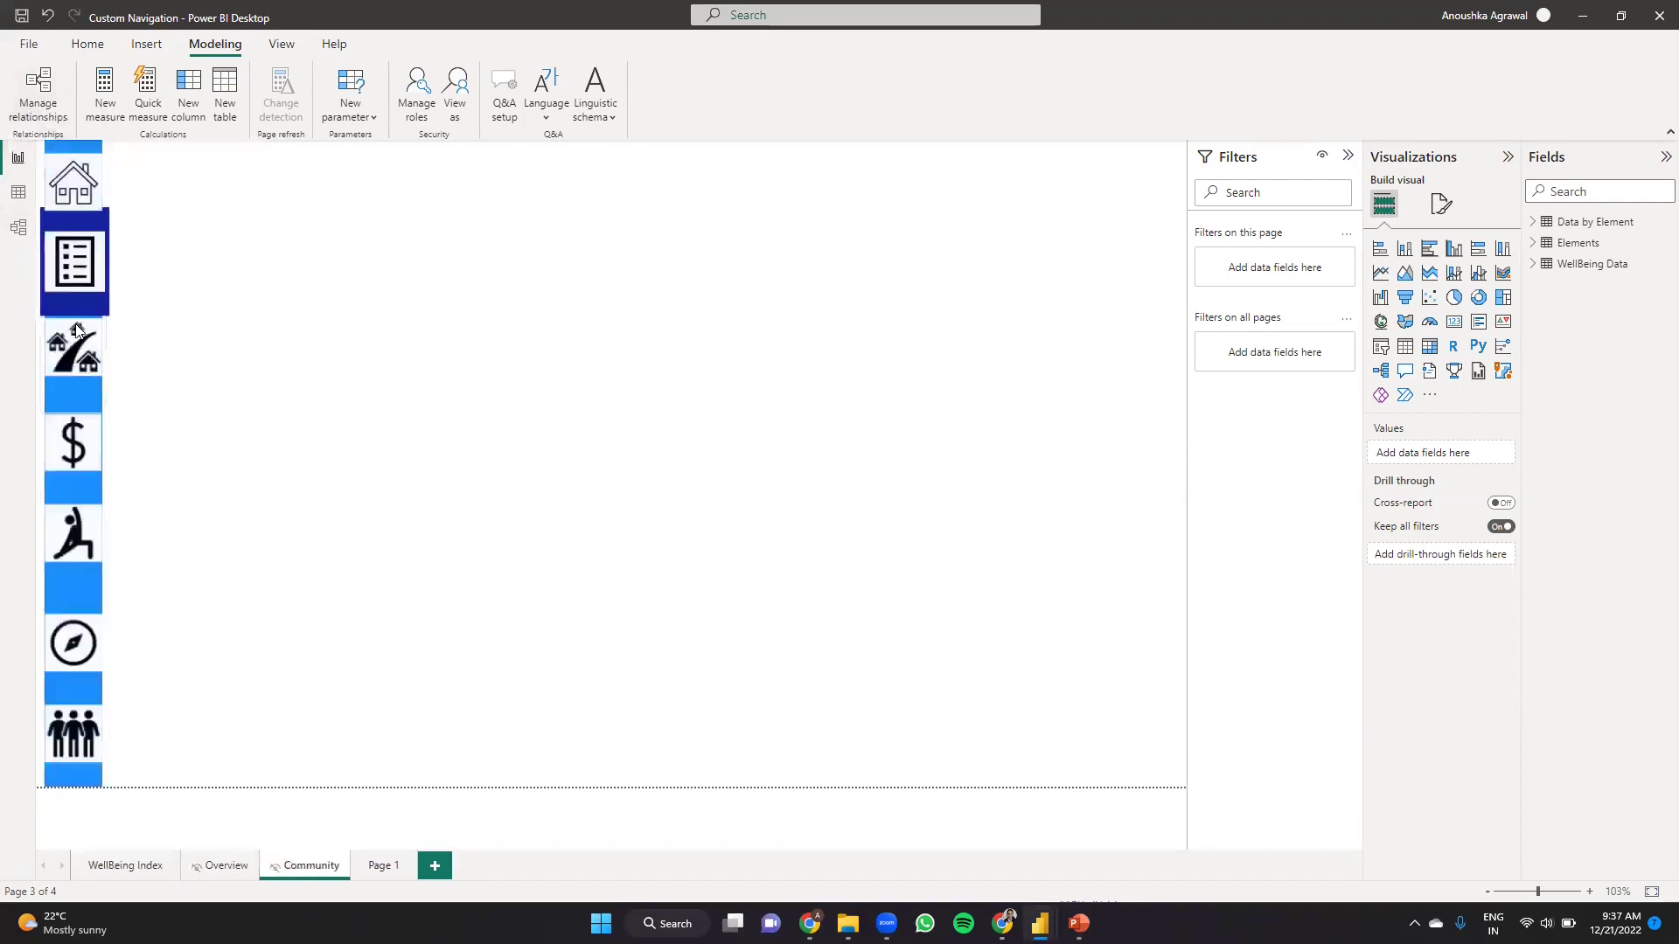
left_click(72, 157, "ctrl")
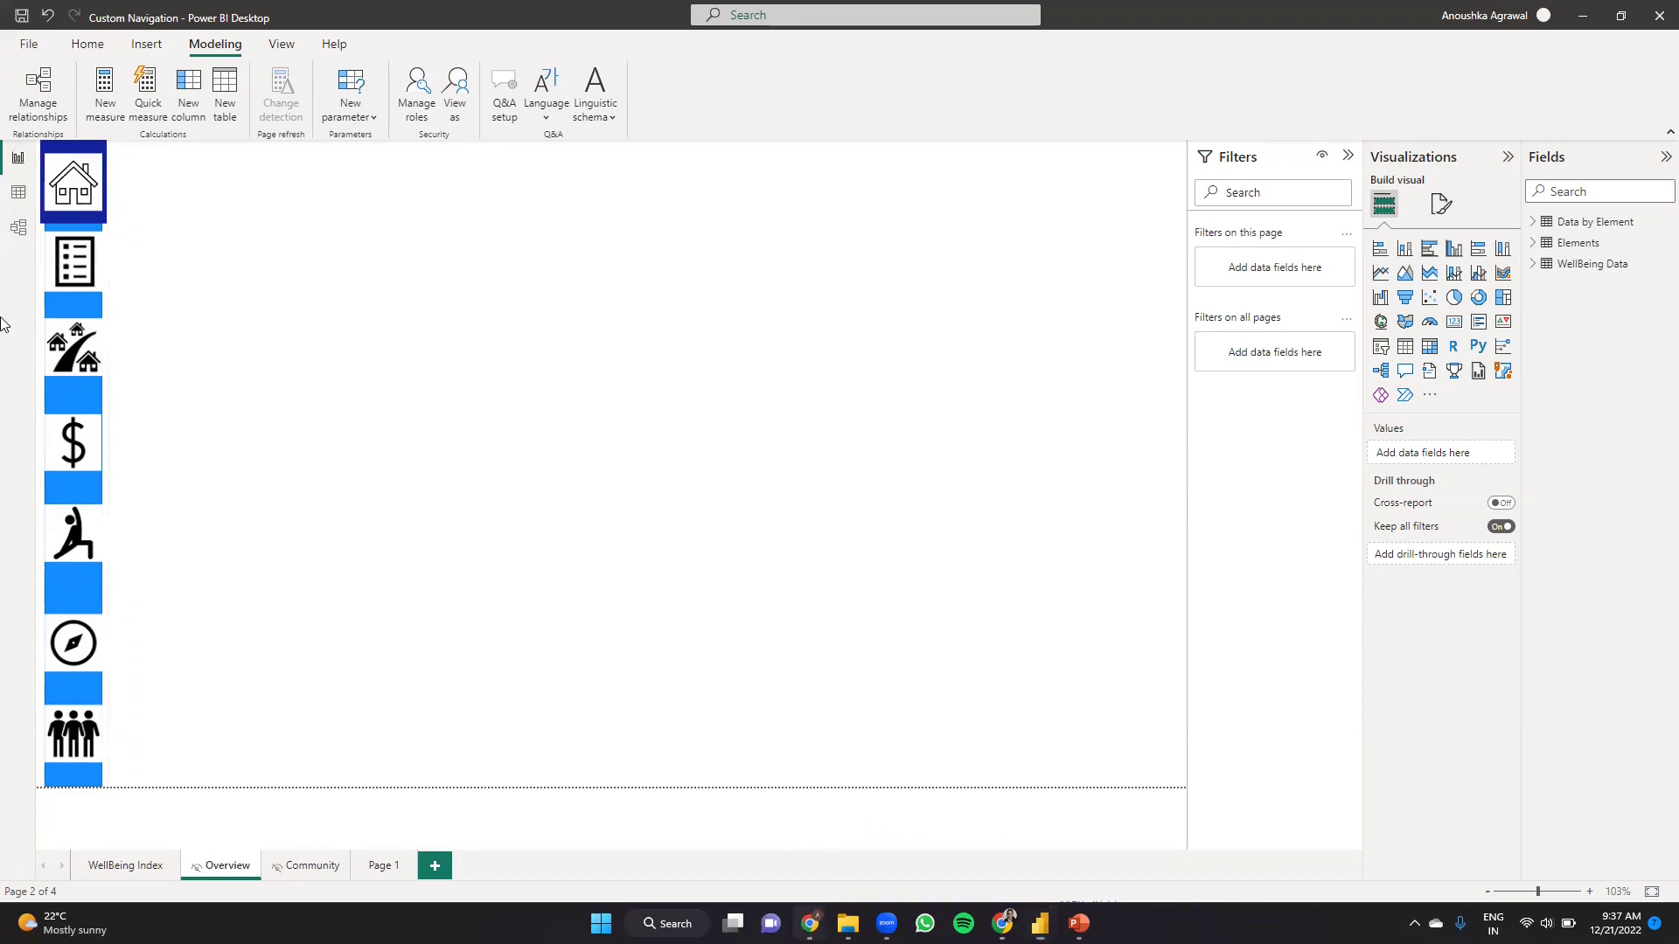
- Switch to the Workout Wednesday sample report in the browser, view its Physical page through the menu, and exit full screen
key("alt+Tab")
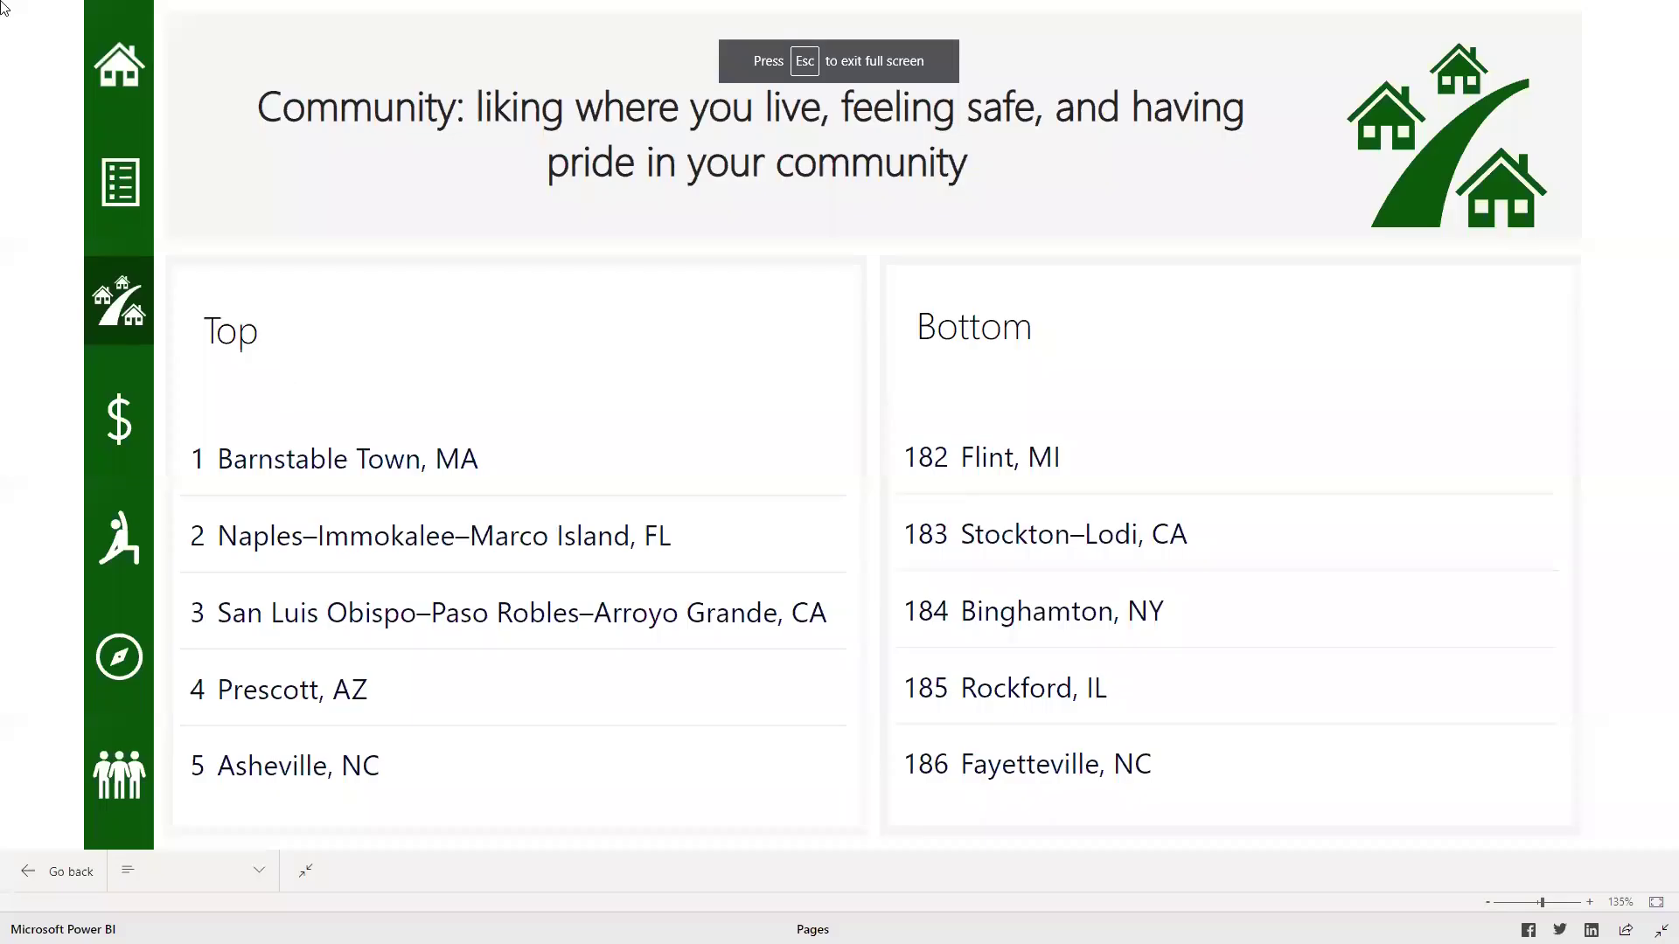
left_click(119, 419)
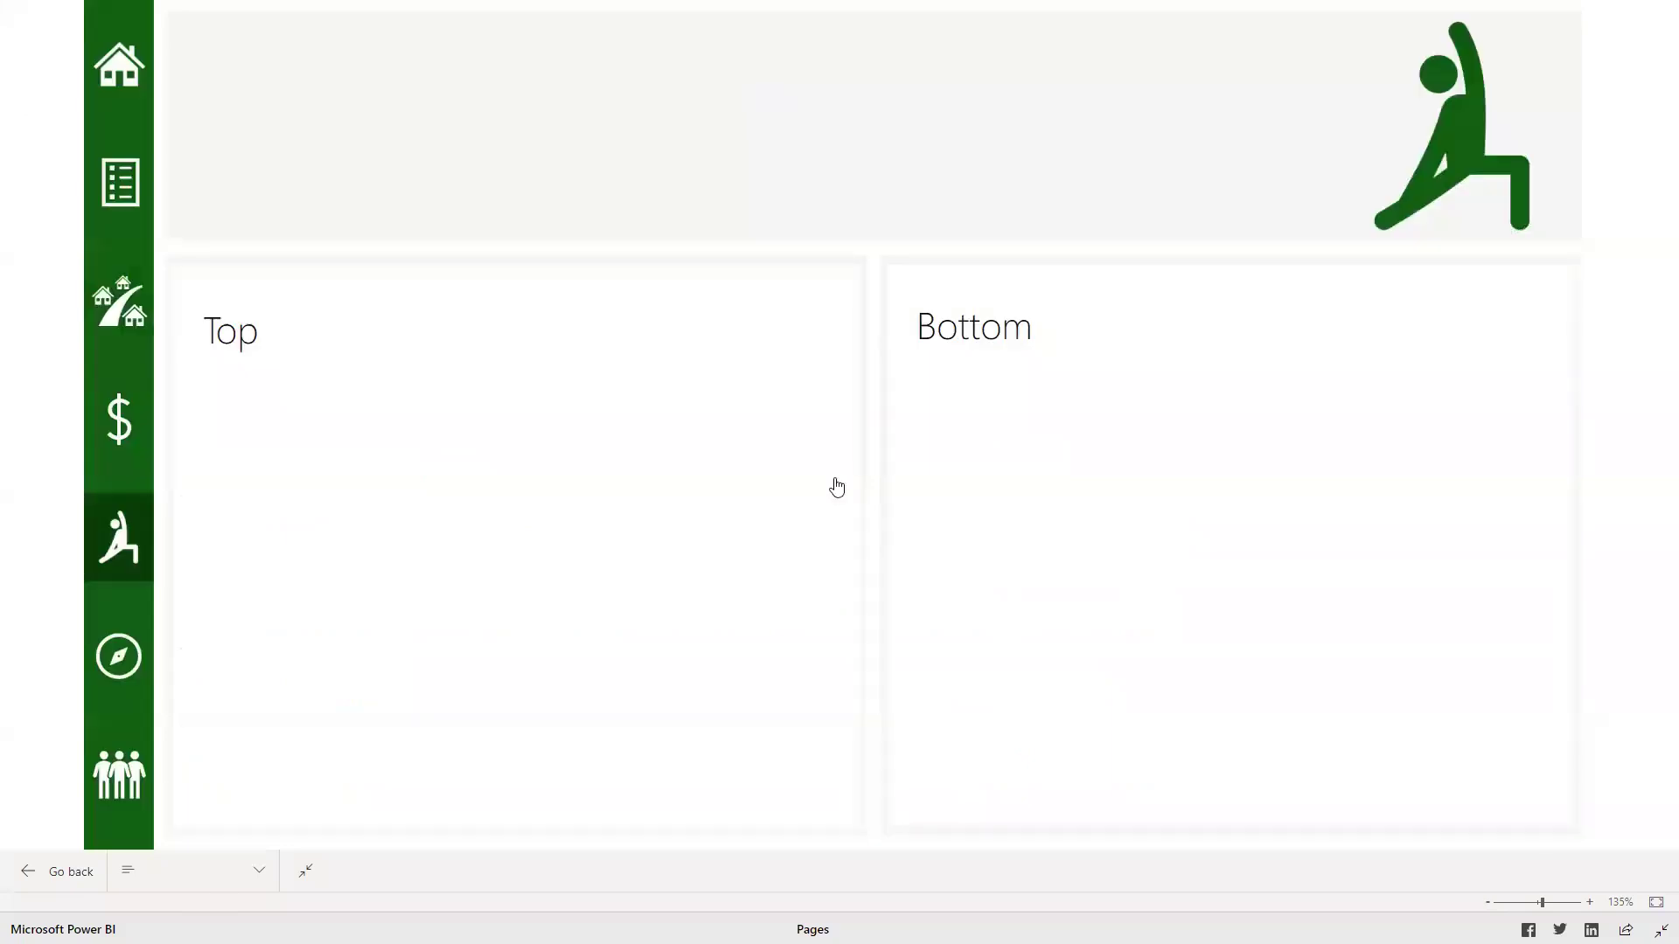
key("Escape")
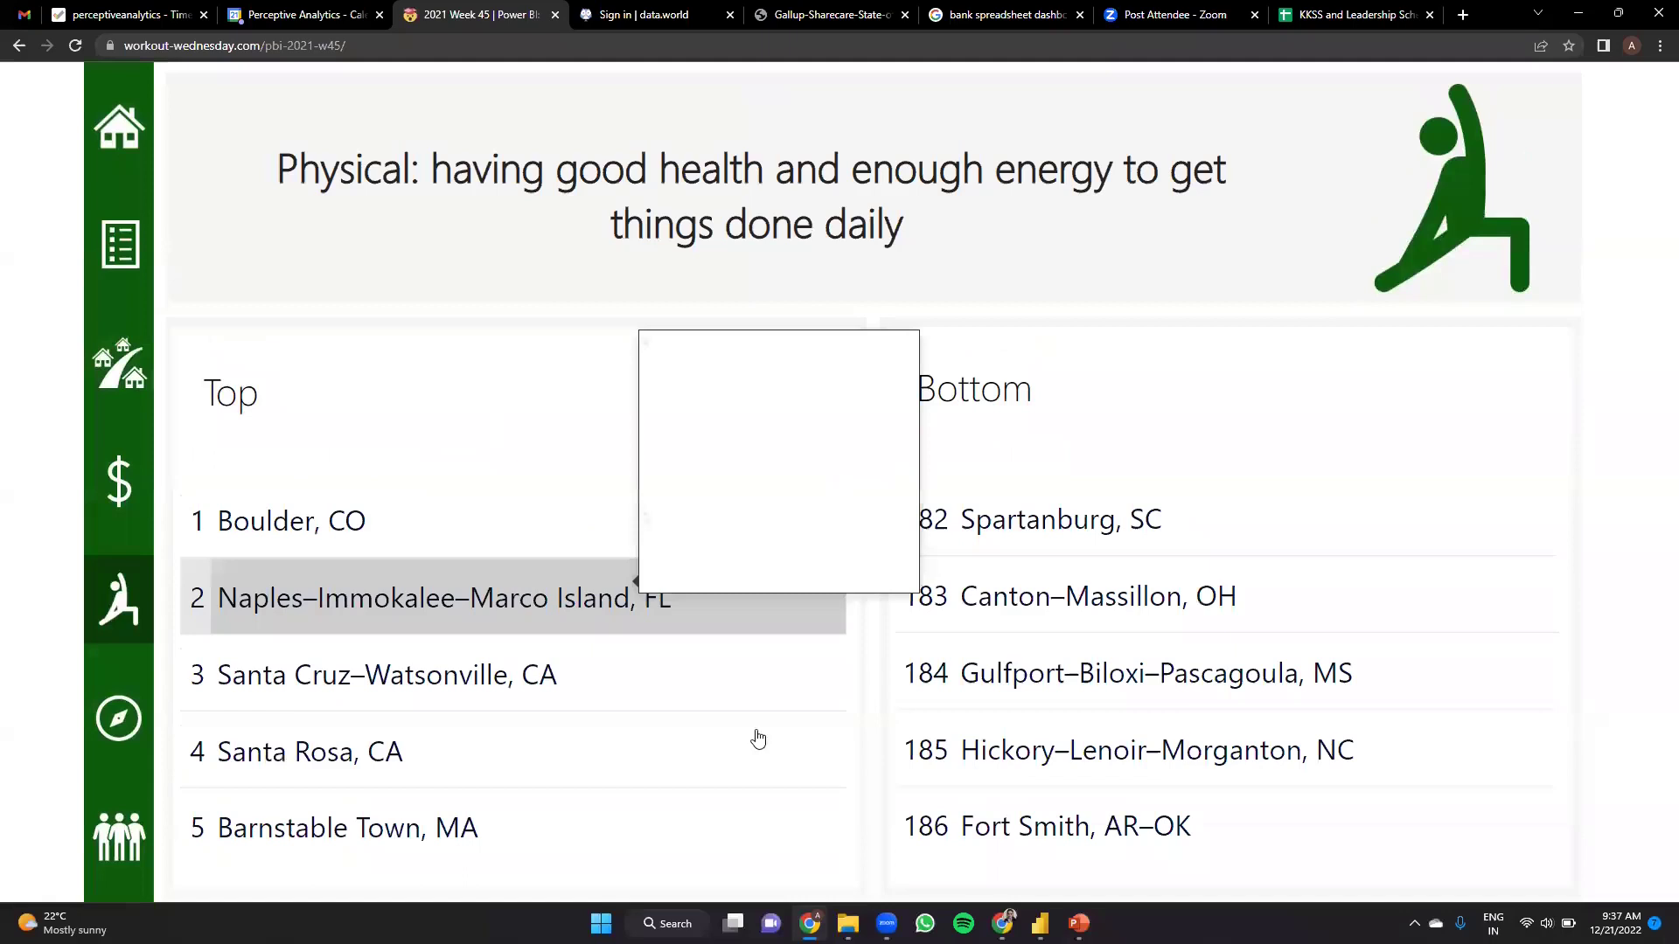
- Return to the Power BI challenges list and open the 2022 Week 01 Sparklines challenge
key("alt+Left")
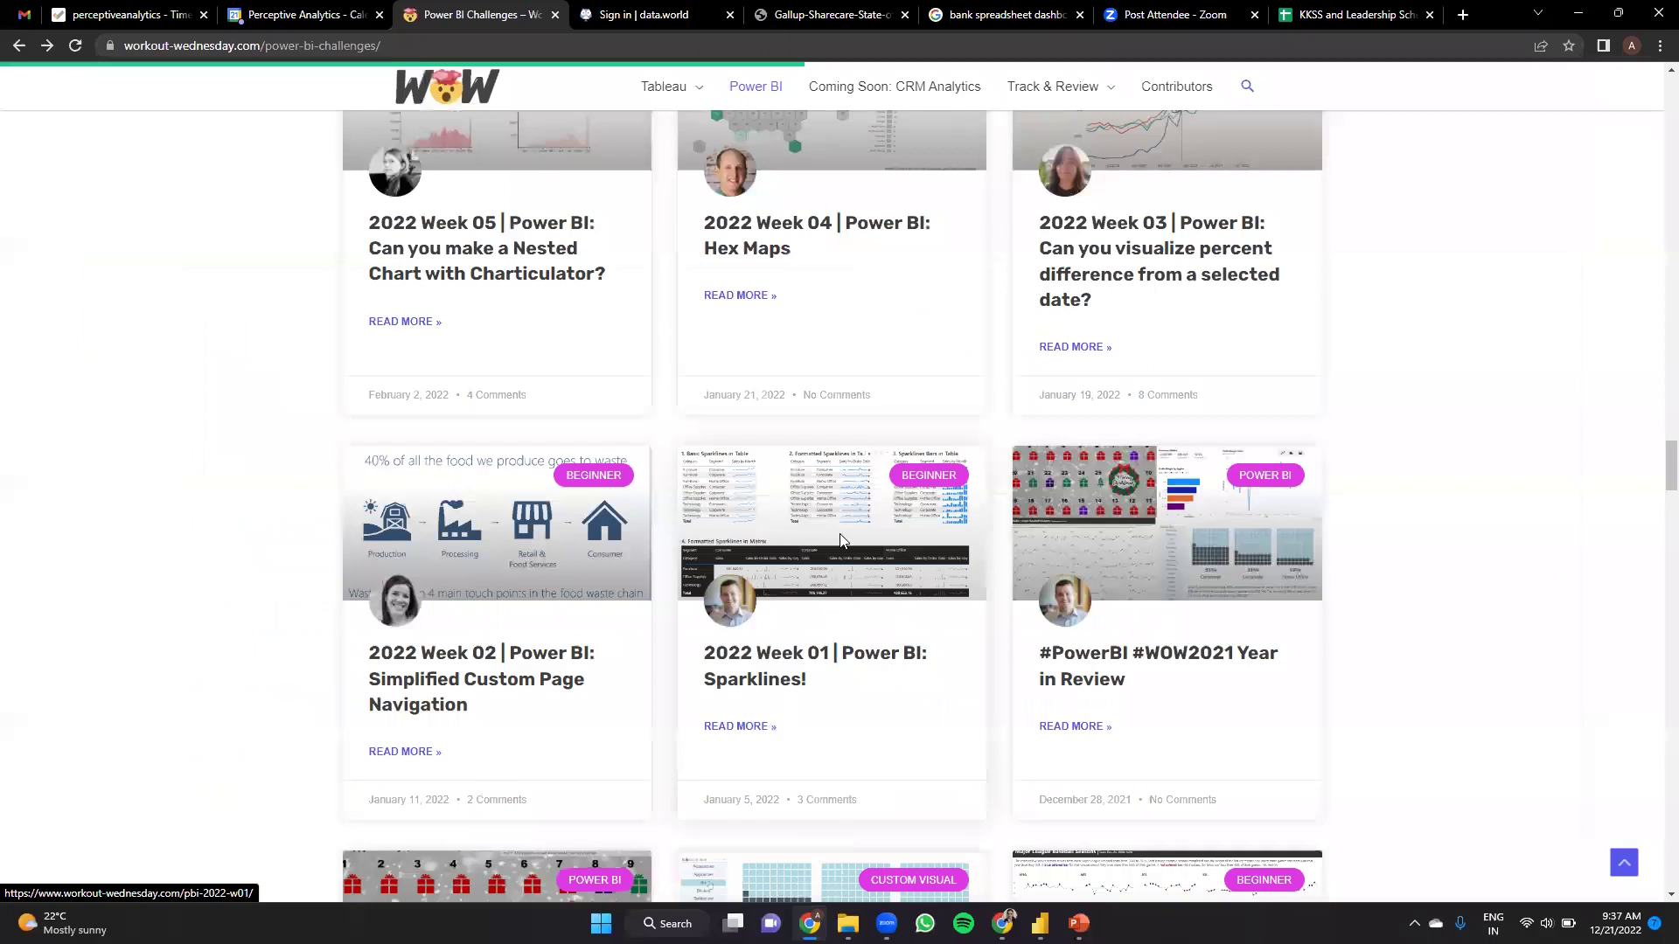
scroll(839, 539, "up", 2)
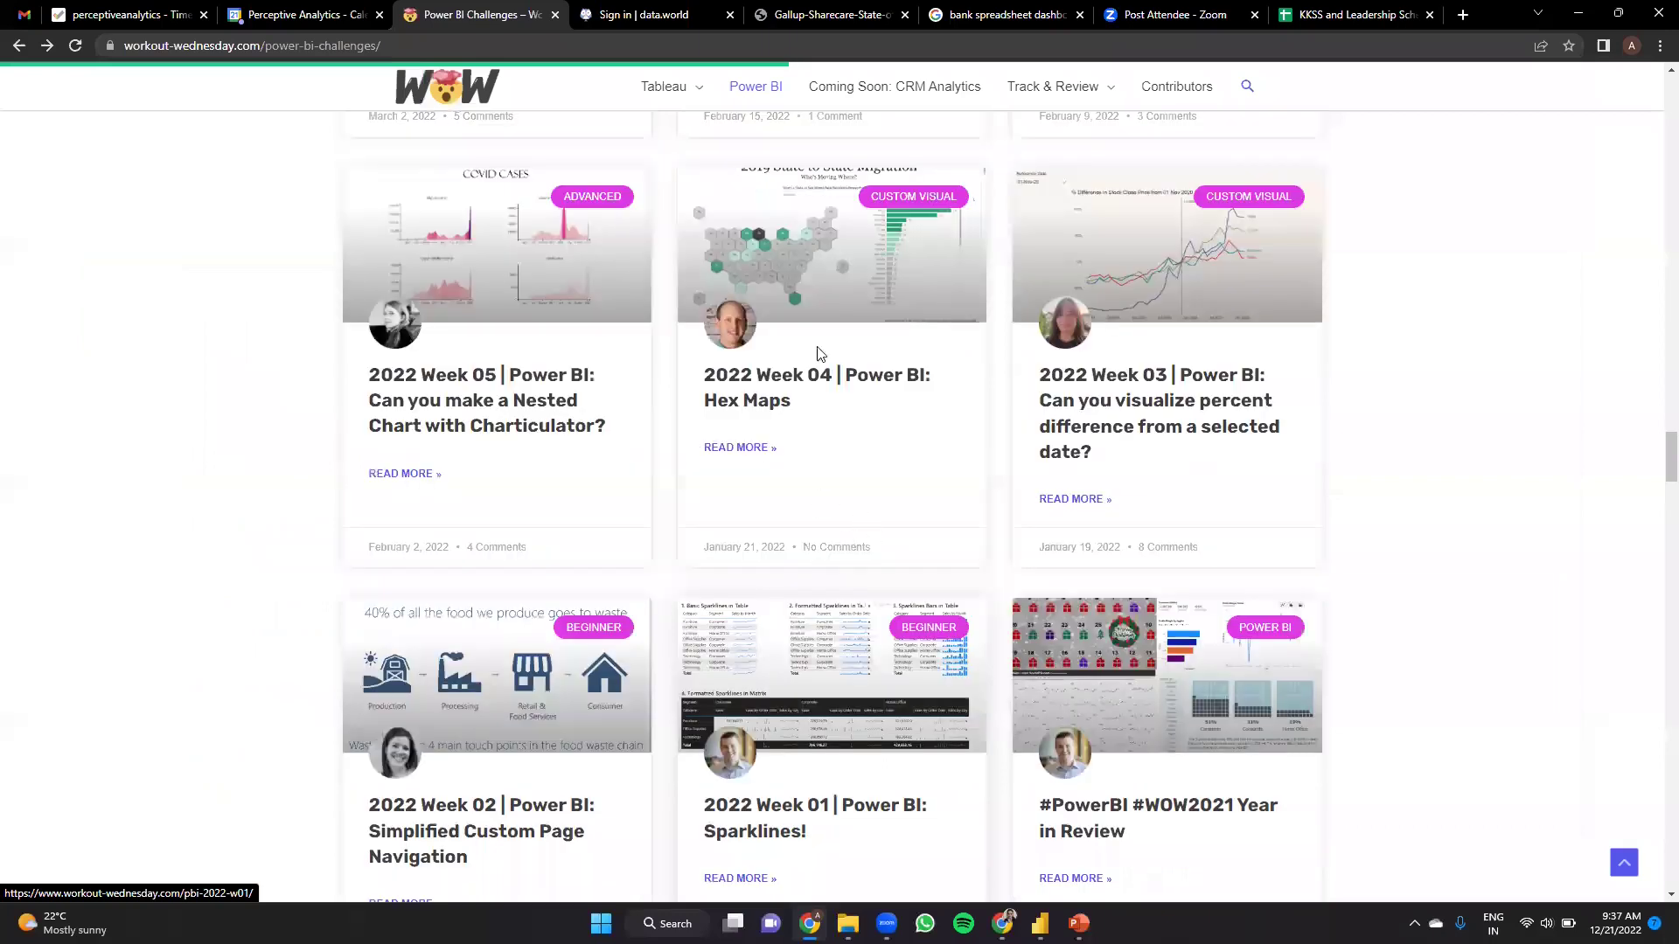
left_click(928, 754)
scroll(928, 756, "down", 1)
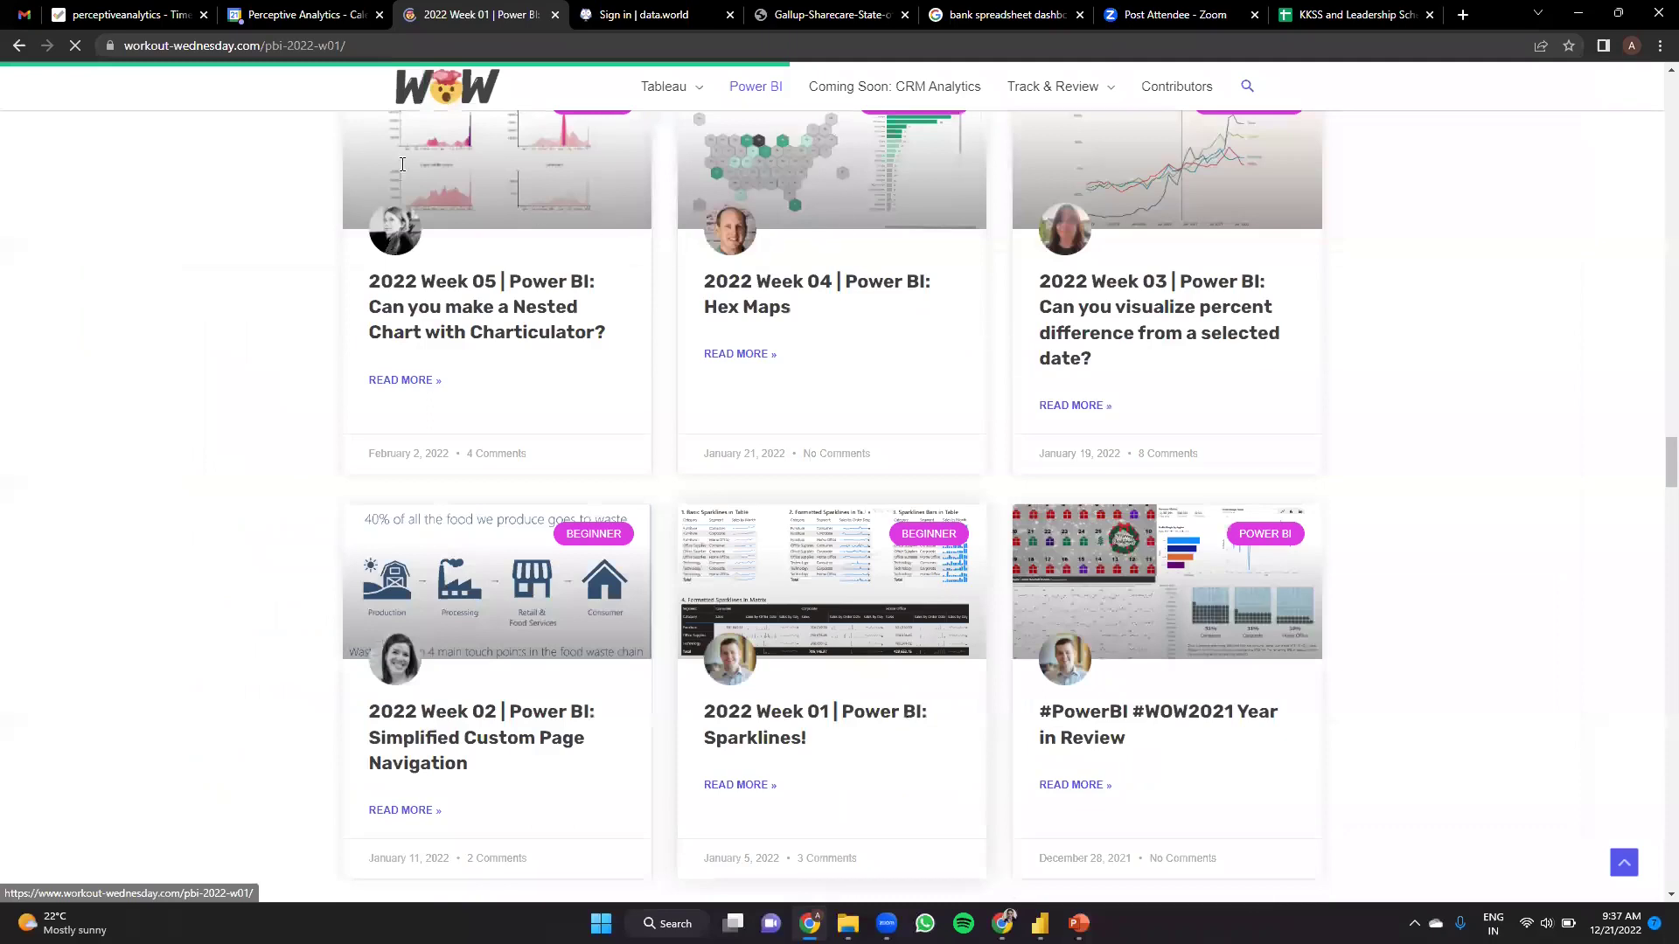
- Examine the Sparklines challenge's introduction and sample report, and view the Sample - Superstore.xlsx orders data on data.world
scroll(402, 164, "down", 2)
left_click_drag(851, 194, 444, 215)
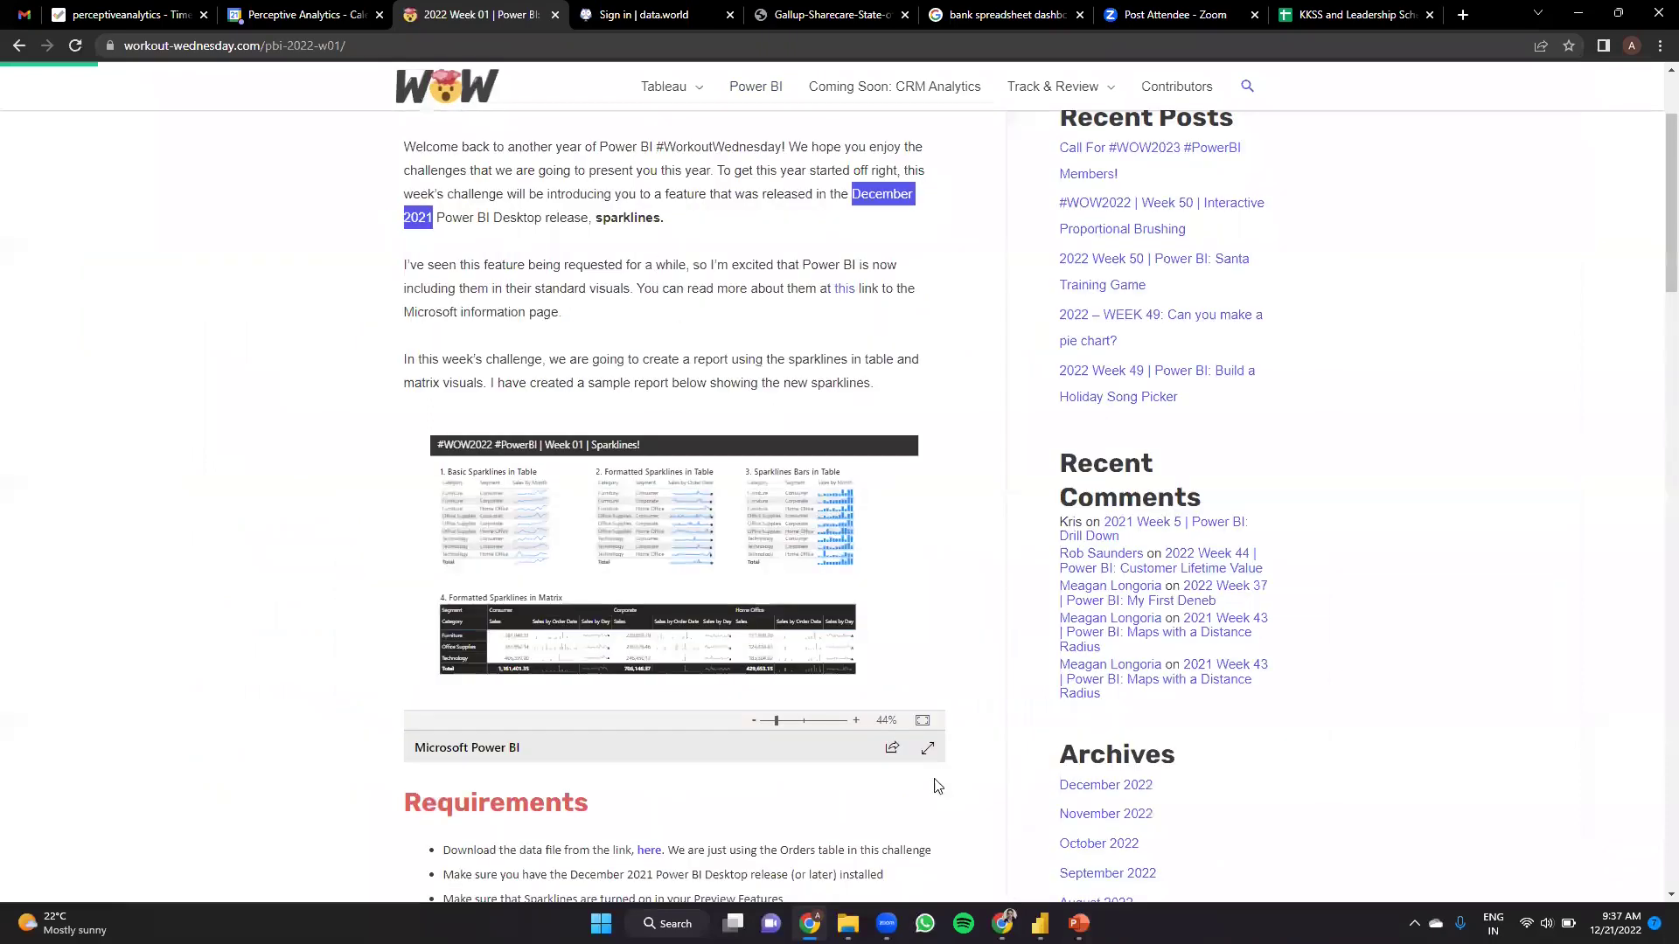
left_click(922, 759)
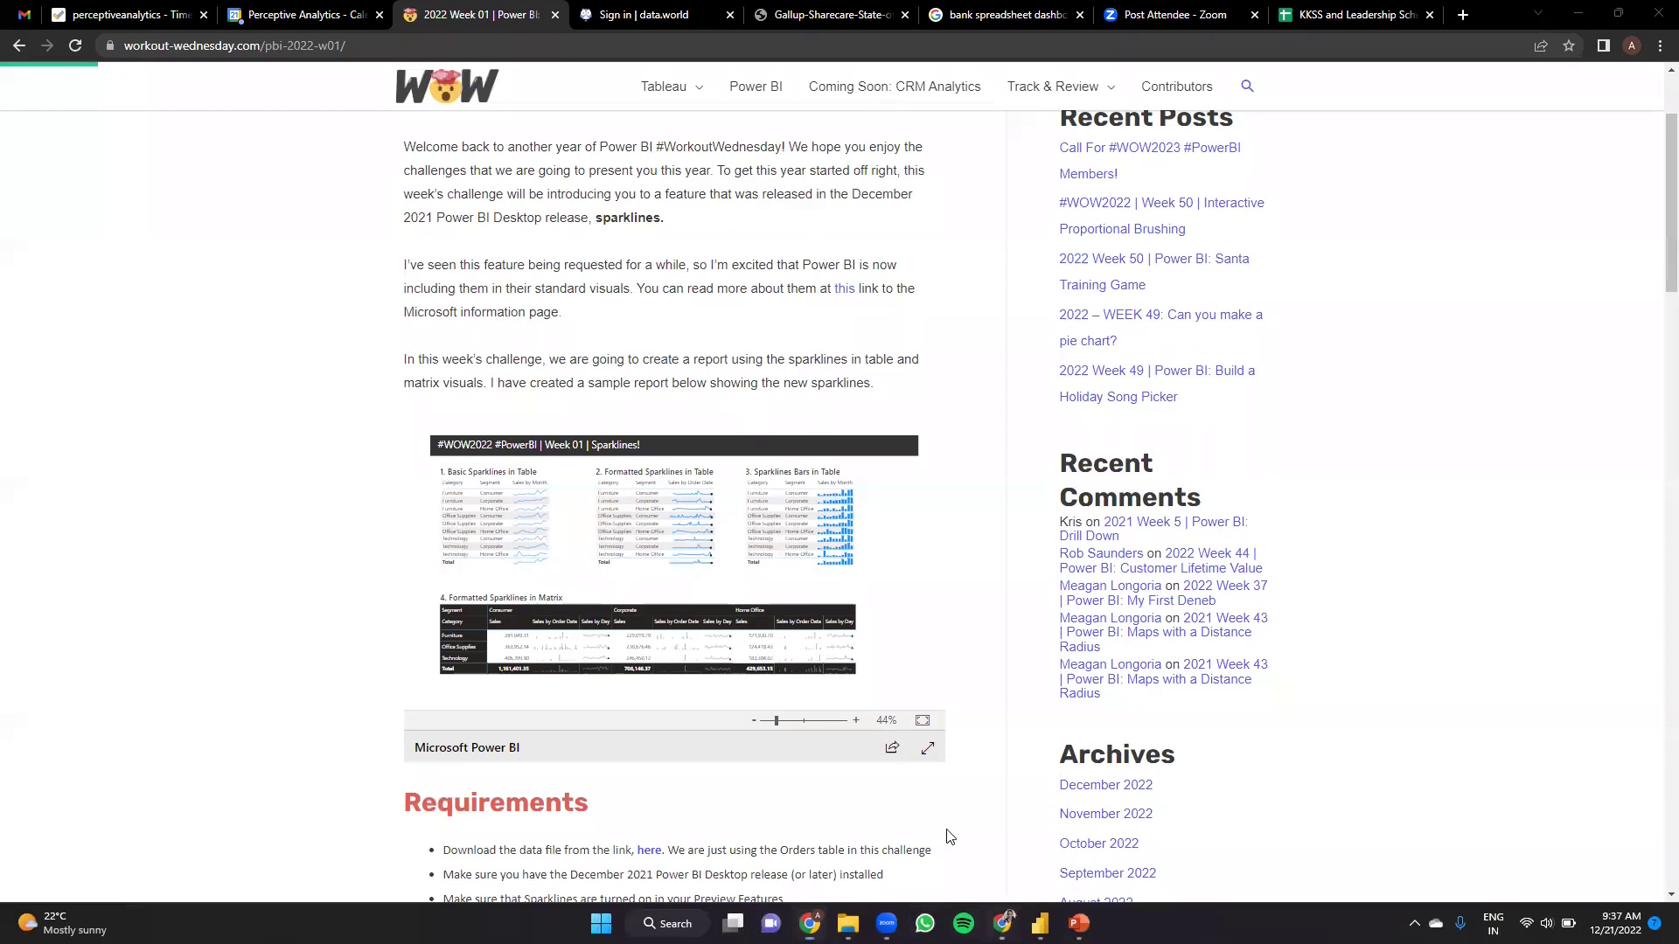
key("alt+Tab")
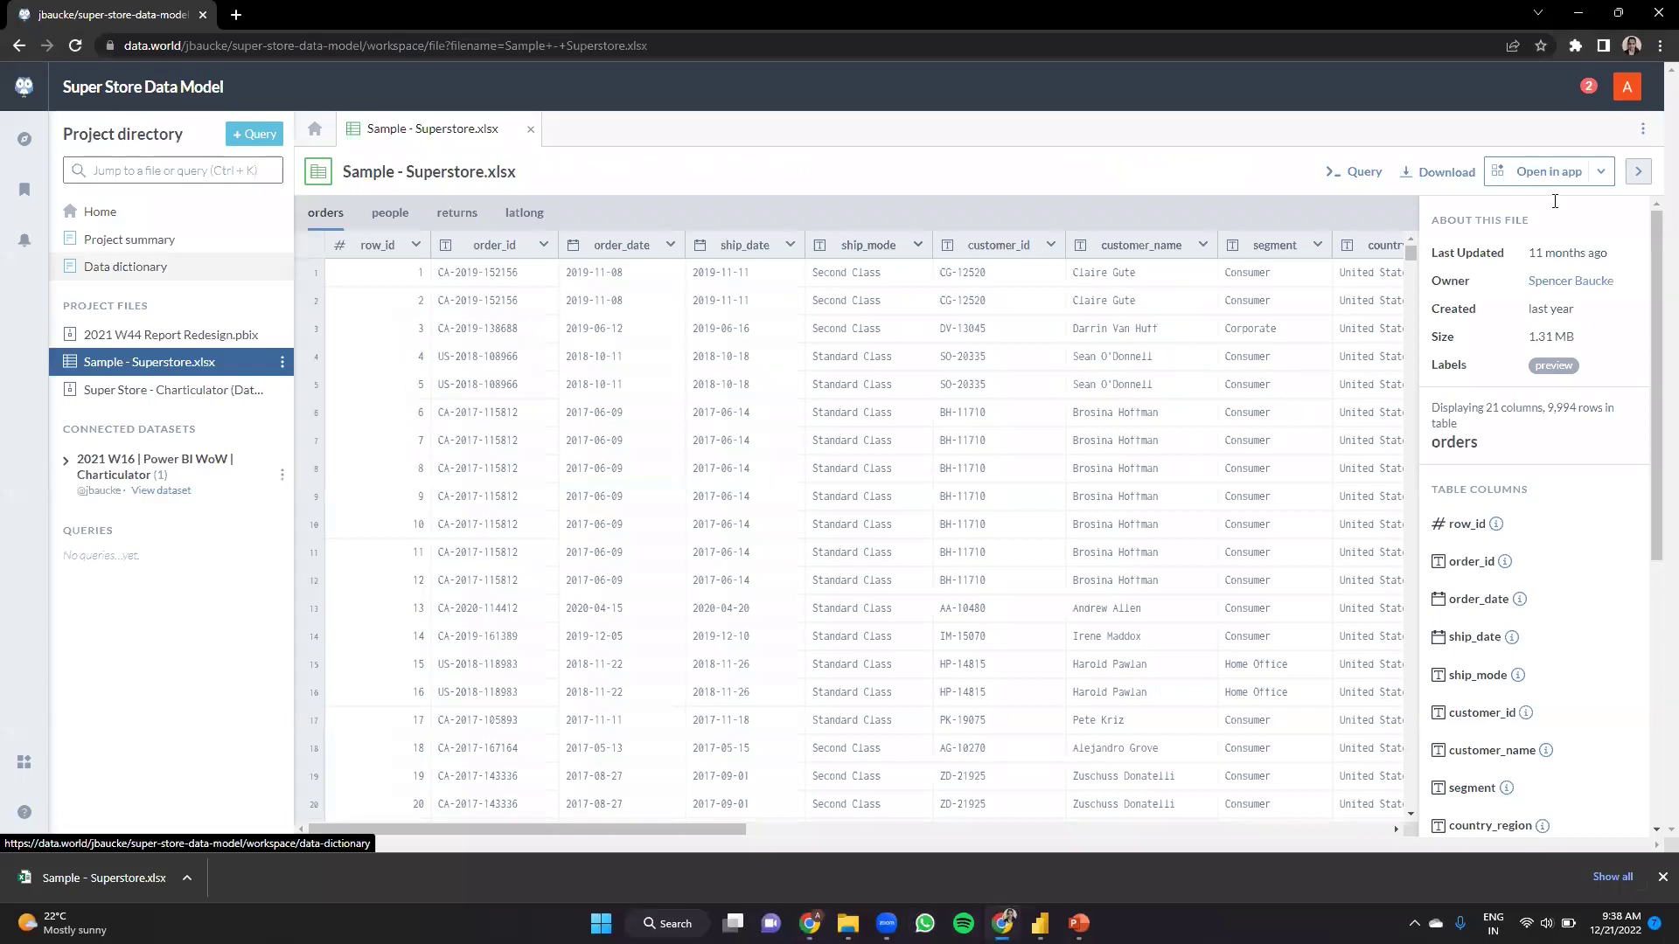
- Switch to the untitled Power BI Desktop report and build a widened table on Page 2 from the Orders fields Category, Segment and Sales
key("alt+Tab")
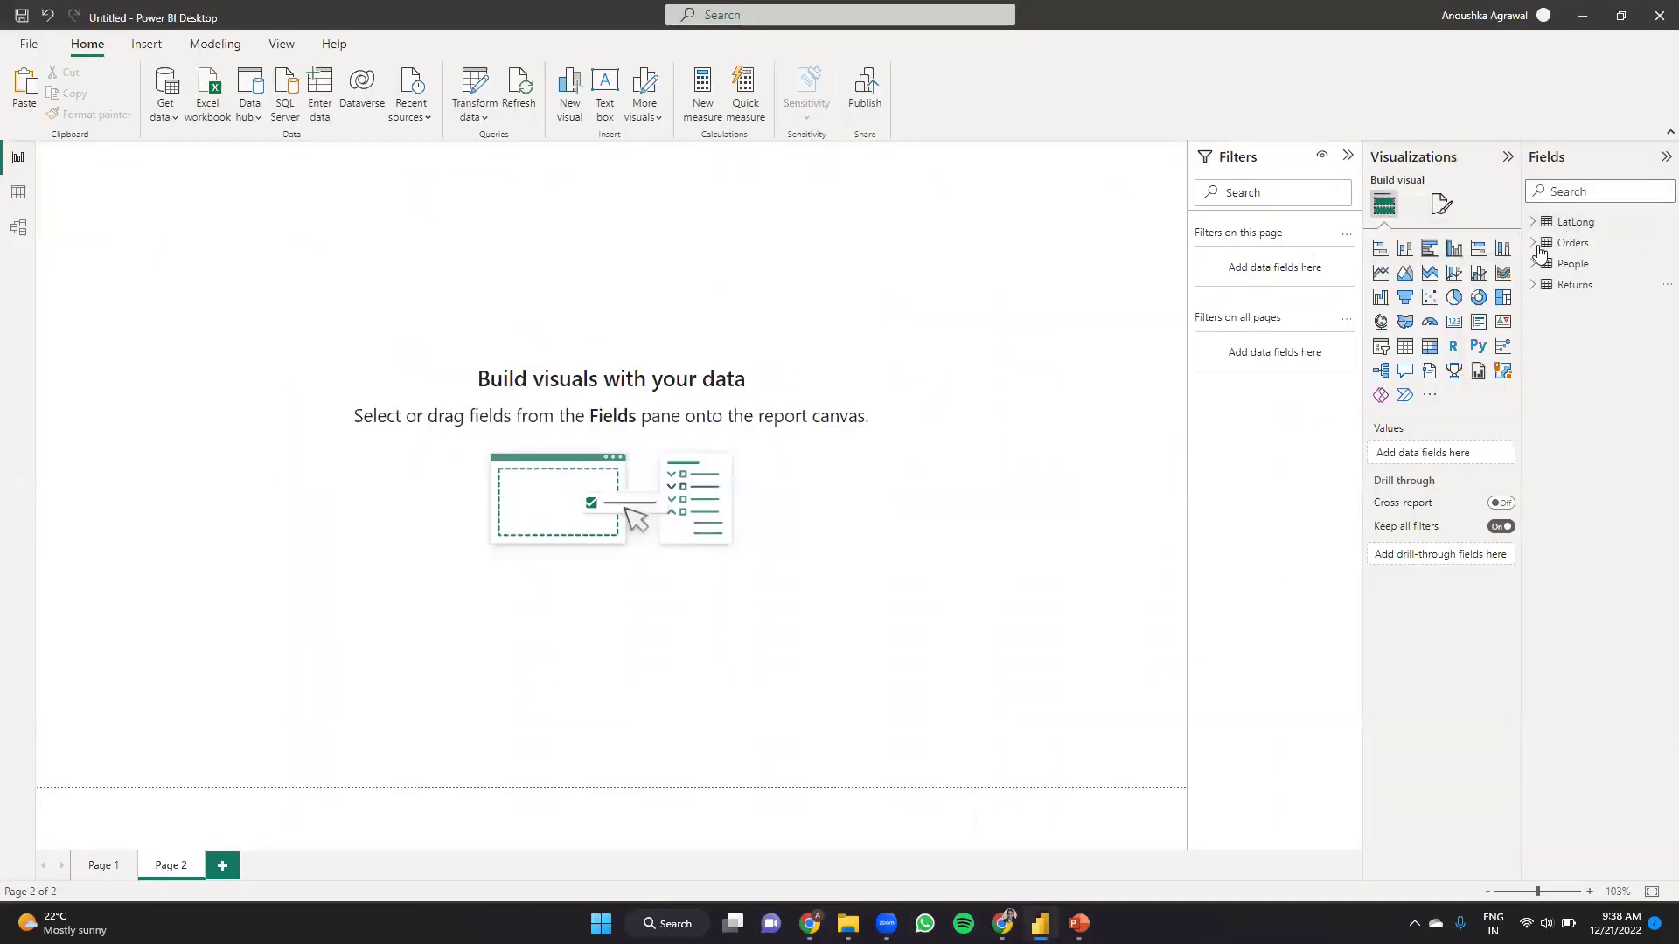
left_click(1572, 242)
left_click_drag(1609, 263, 487, 321)
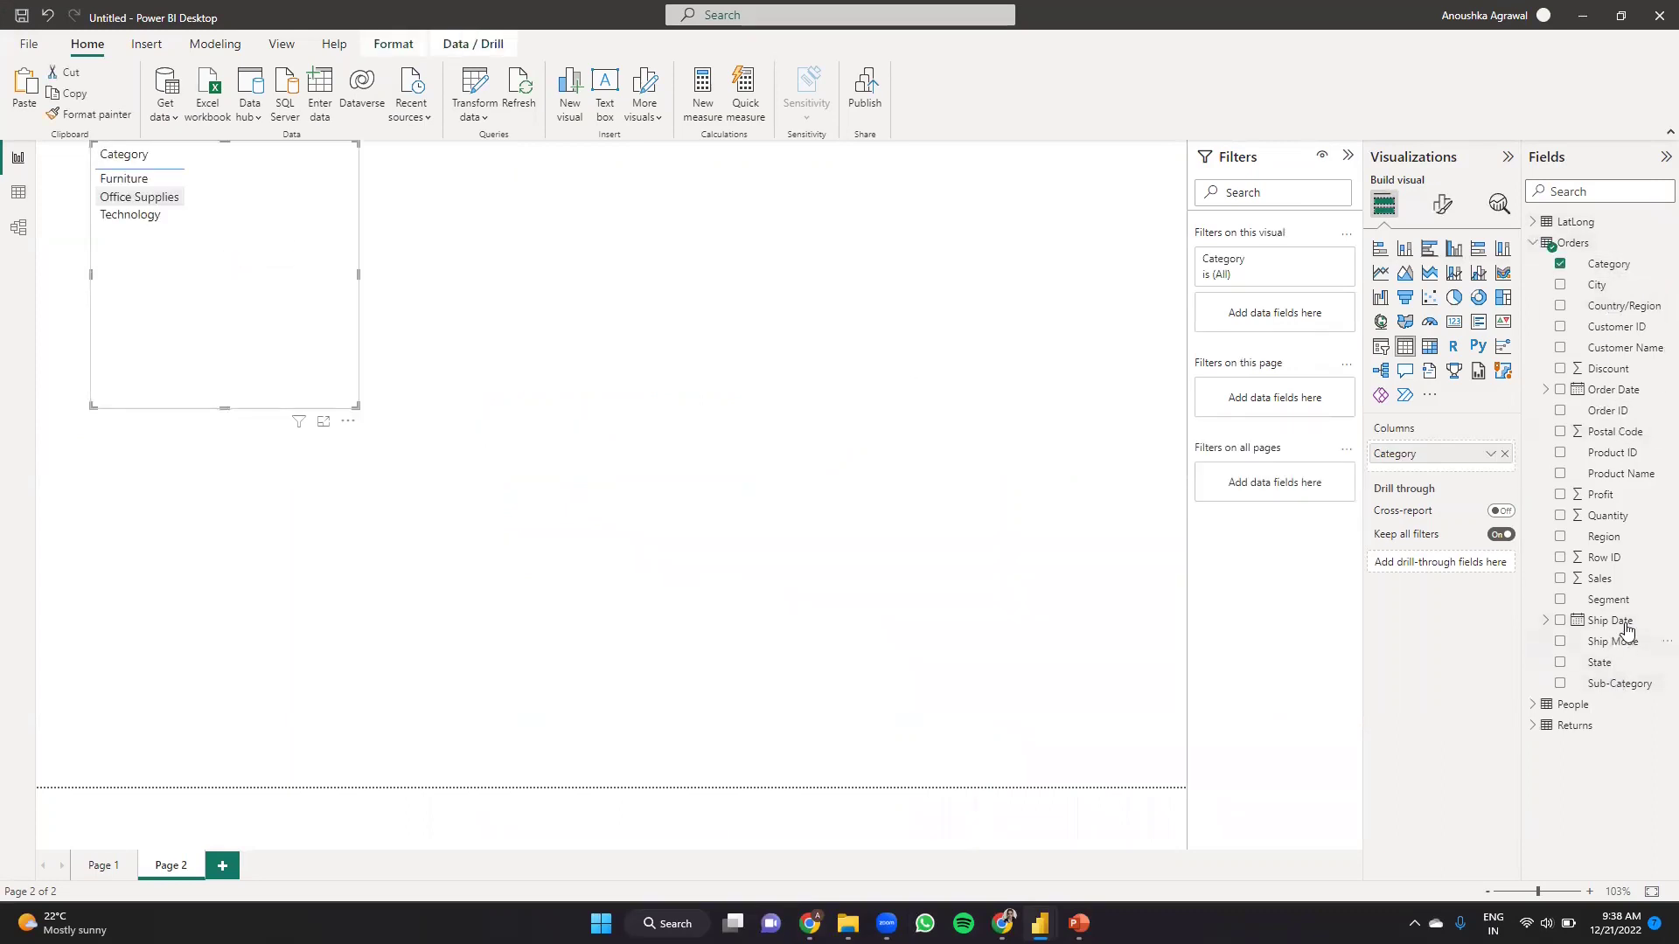
left_click_drag(1614, 603, 219, 250)
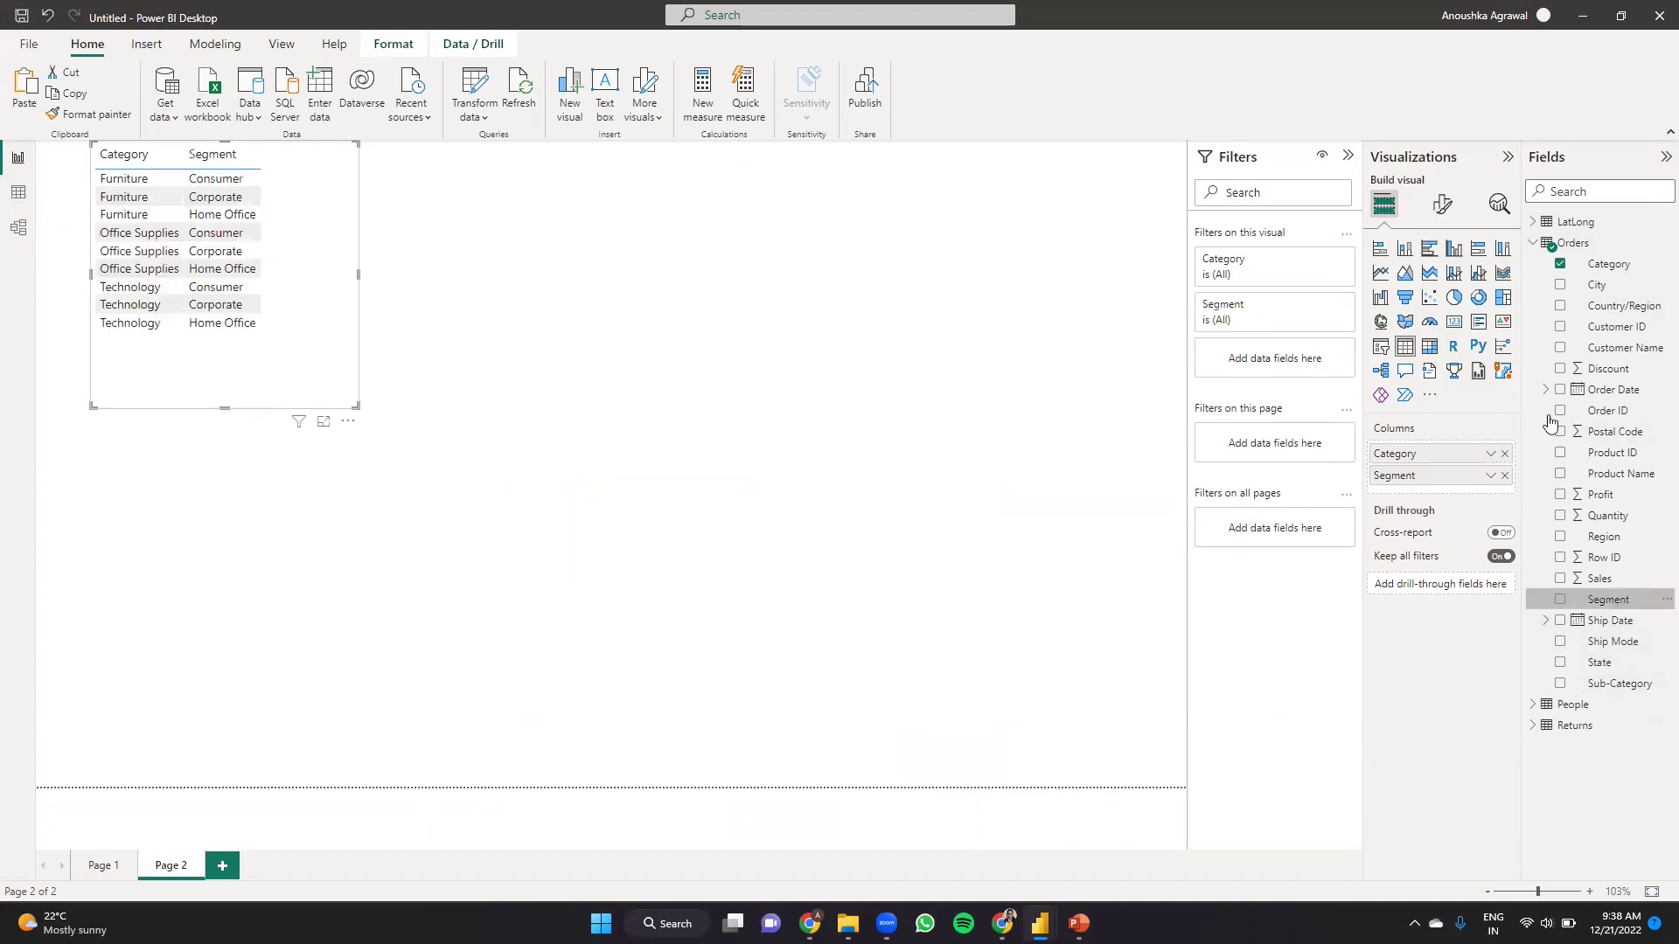
left_click_drag(1607, 579, 279, 223)
left_click_drag(354, 264, 131, 195)
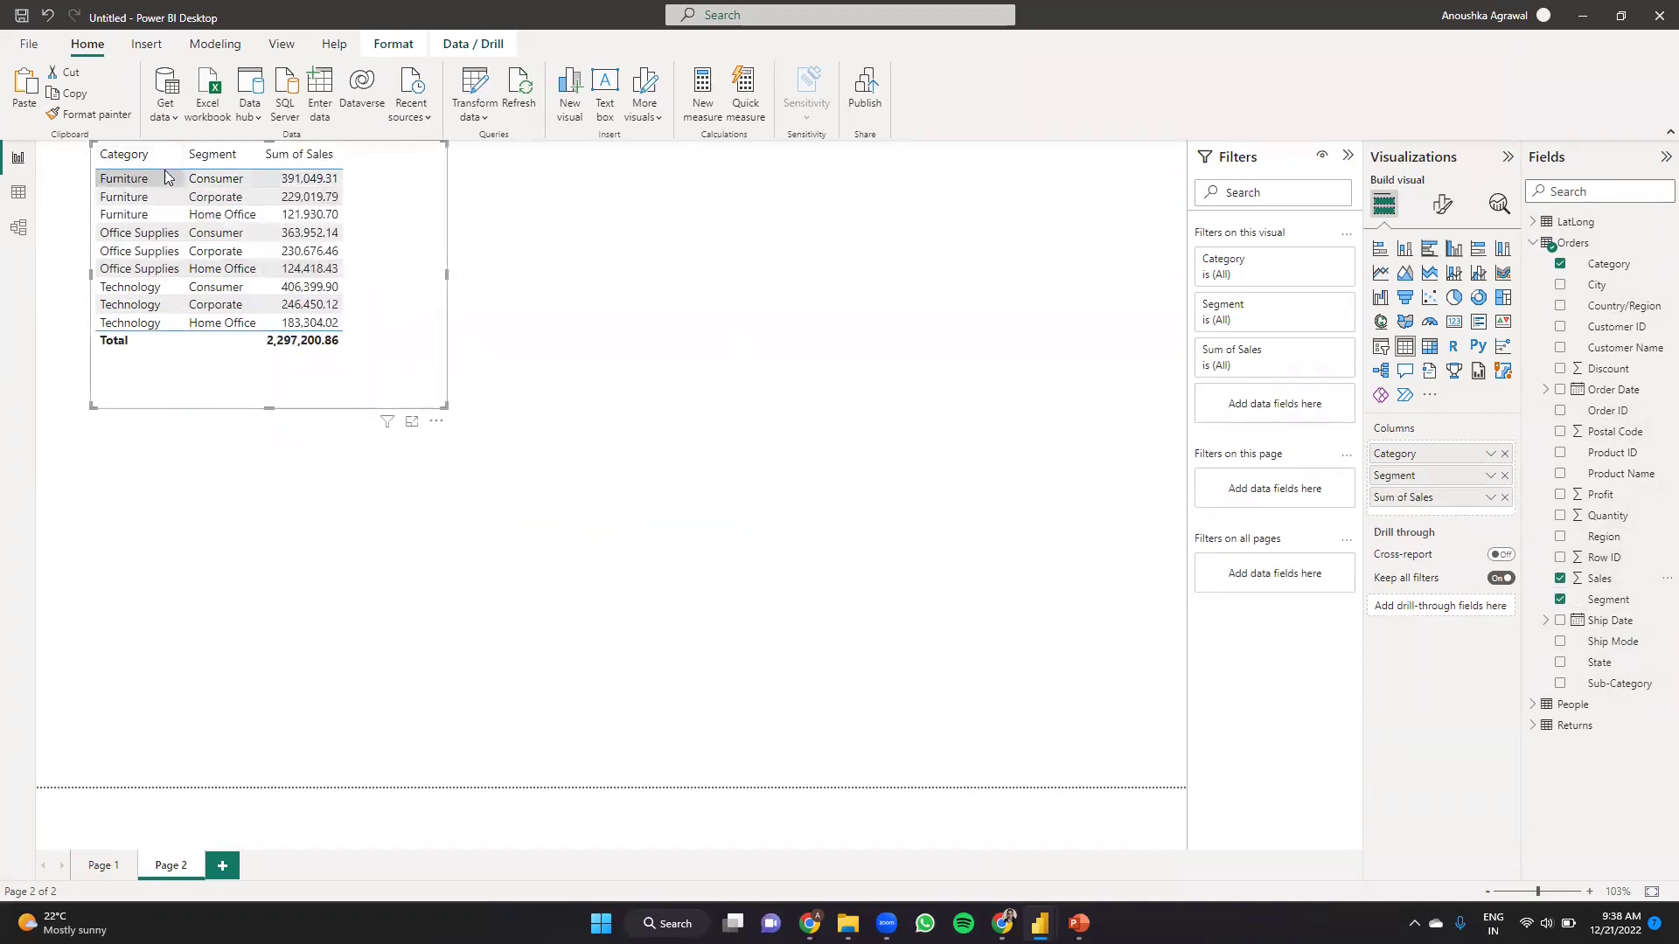
left_click_drag(444, 273, 478, 274)
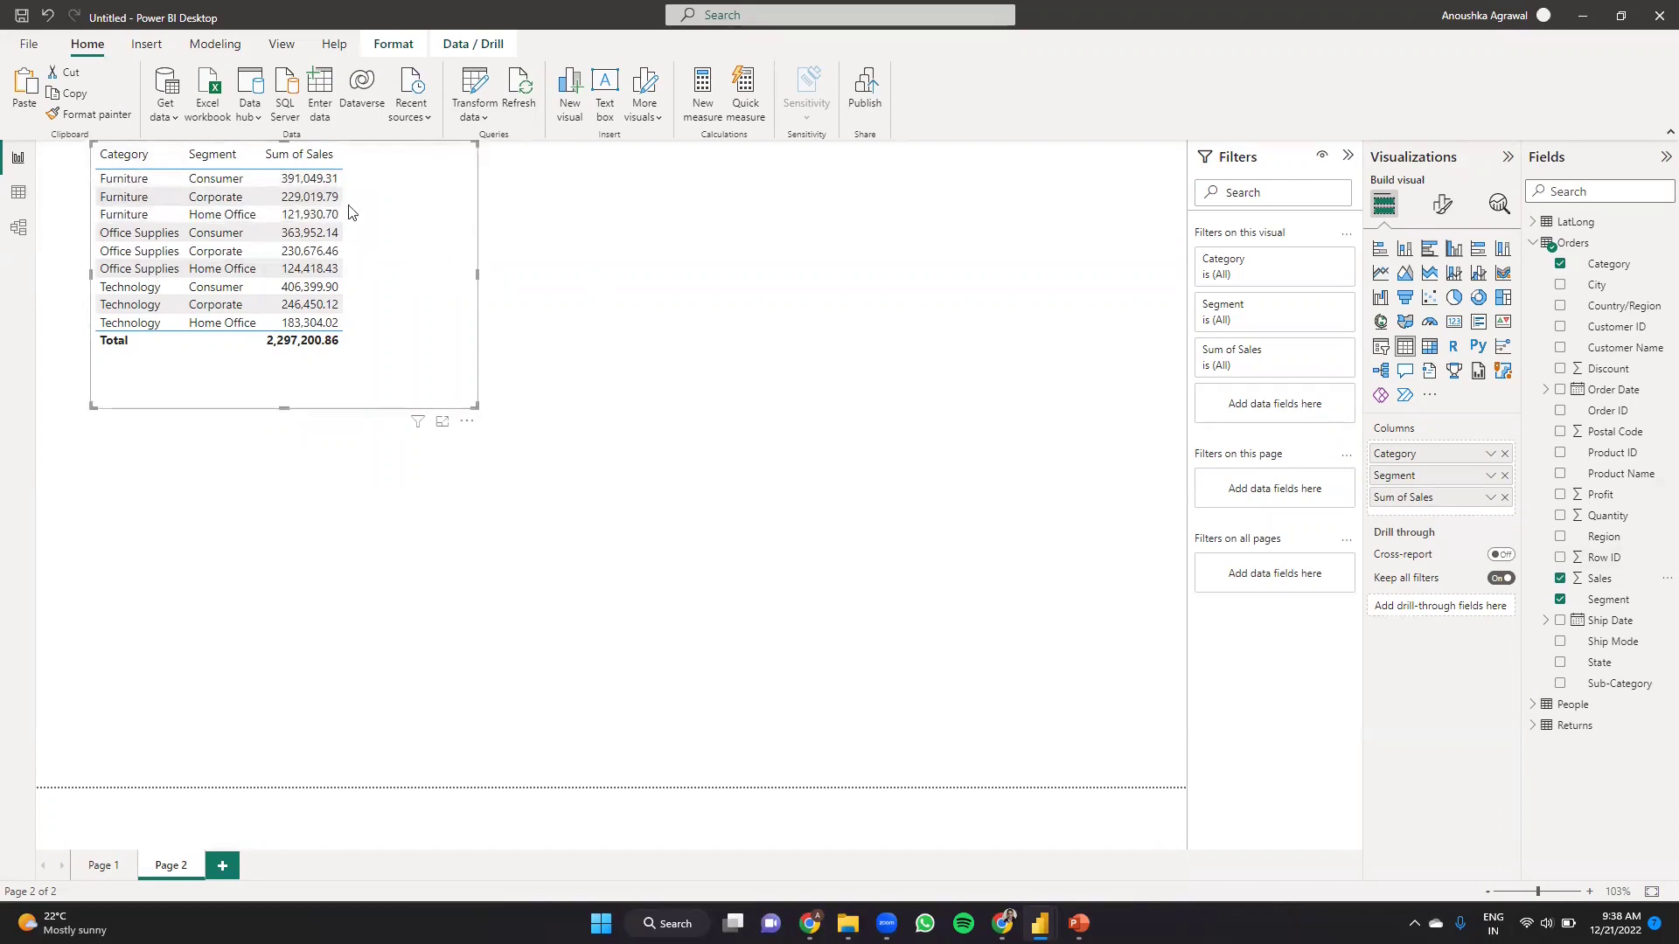
- Check the Sparklines setting among the preview features in the options, and close the options
left_click(1489, 498)
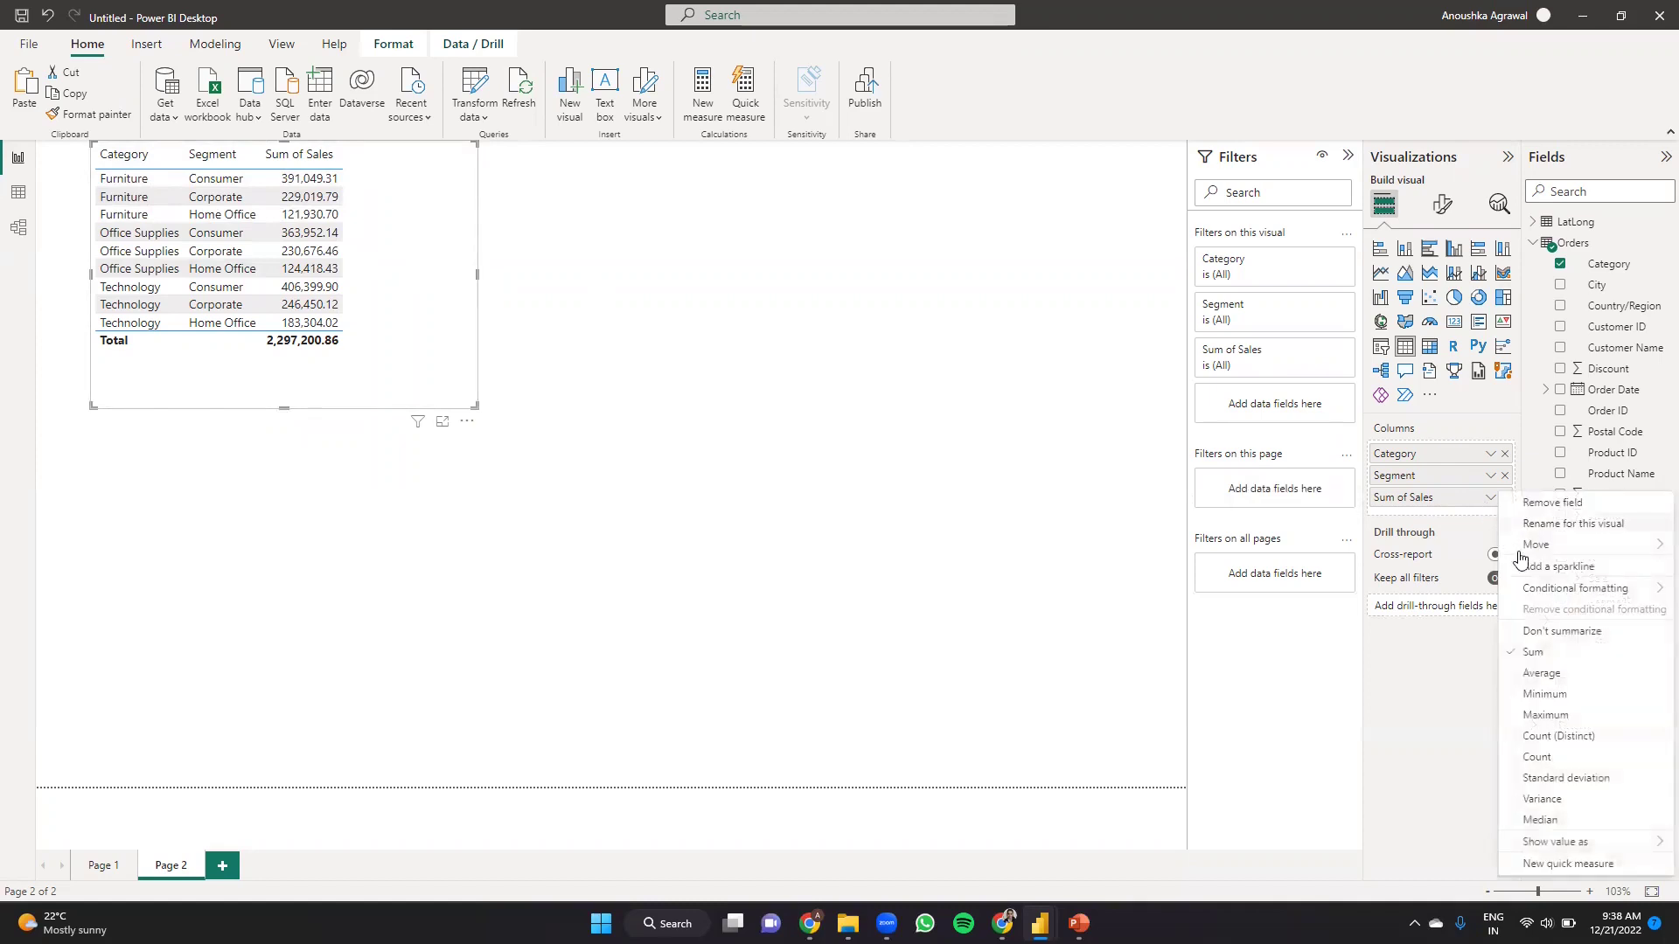
left_click(120, 180)
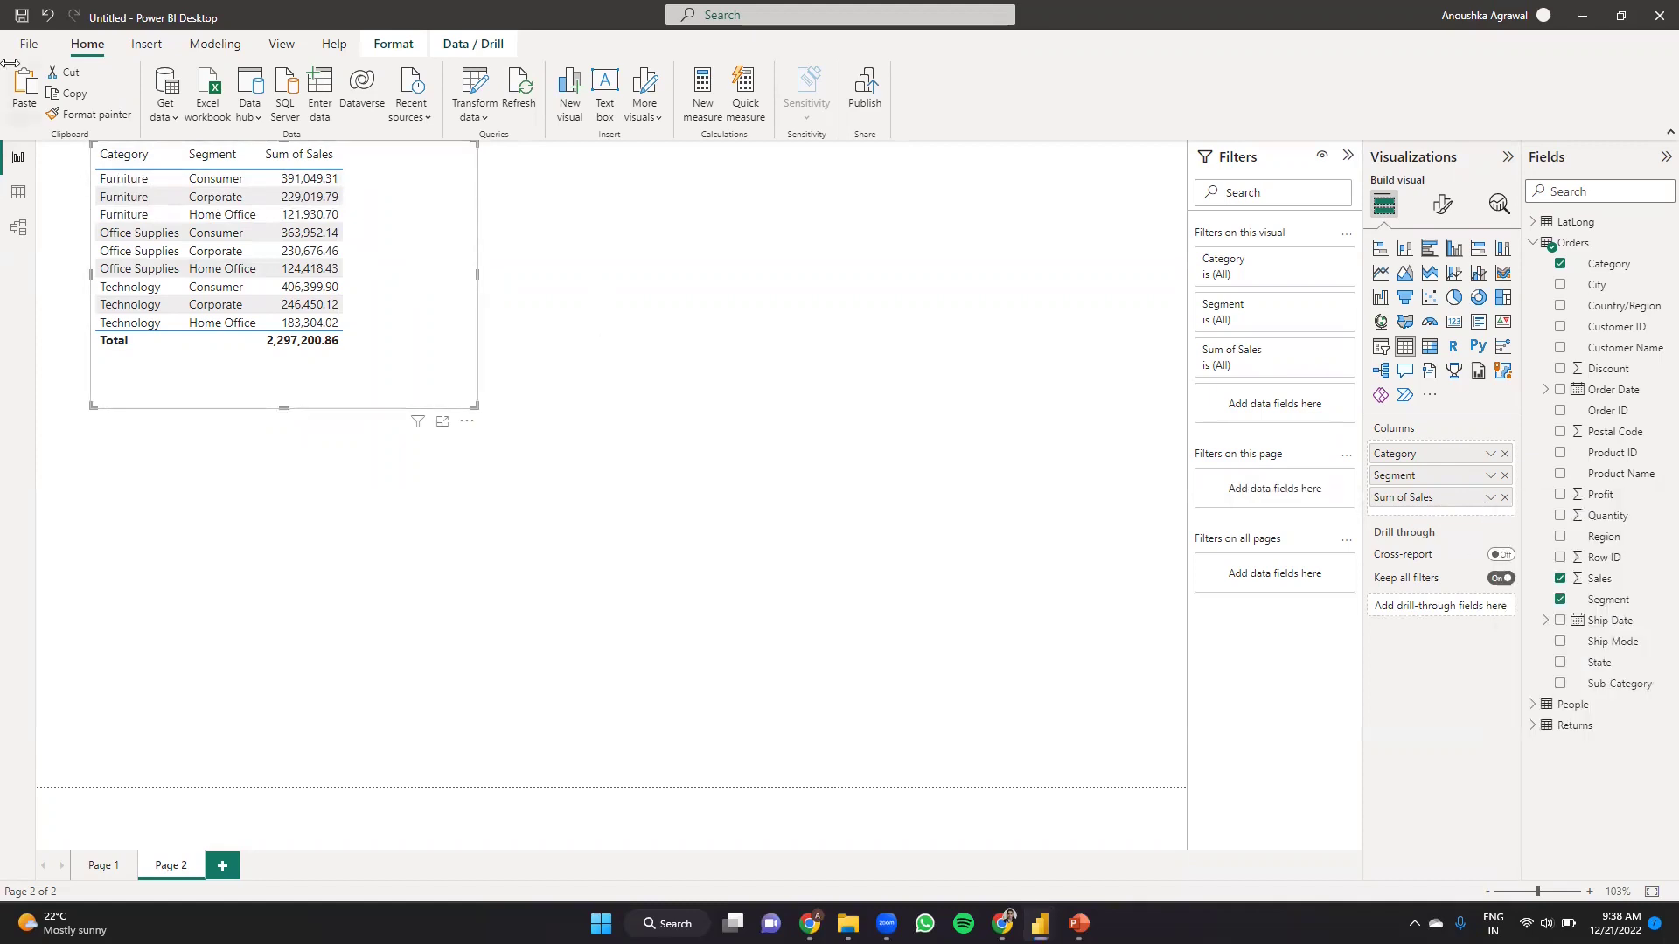
left_click(26, 50)
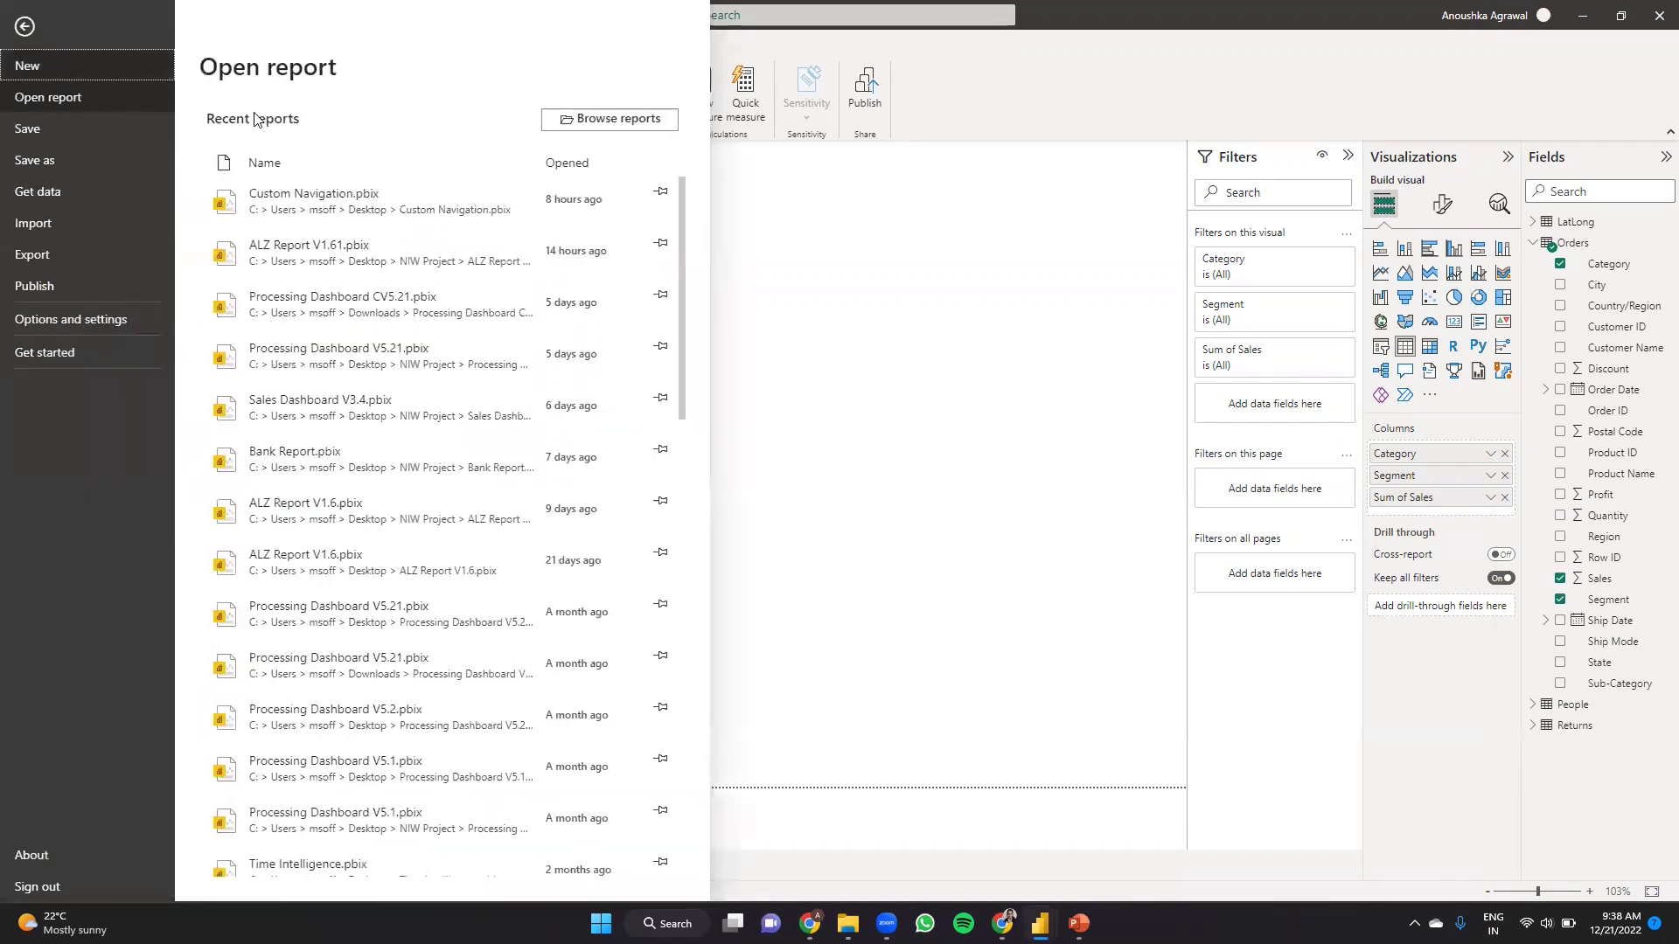
left_click(71, 319)
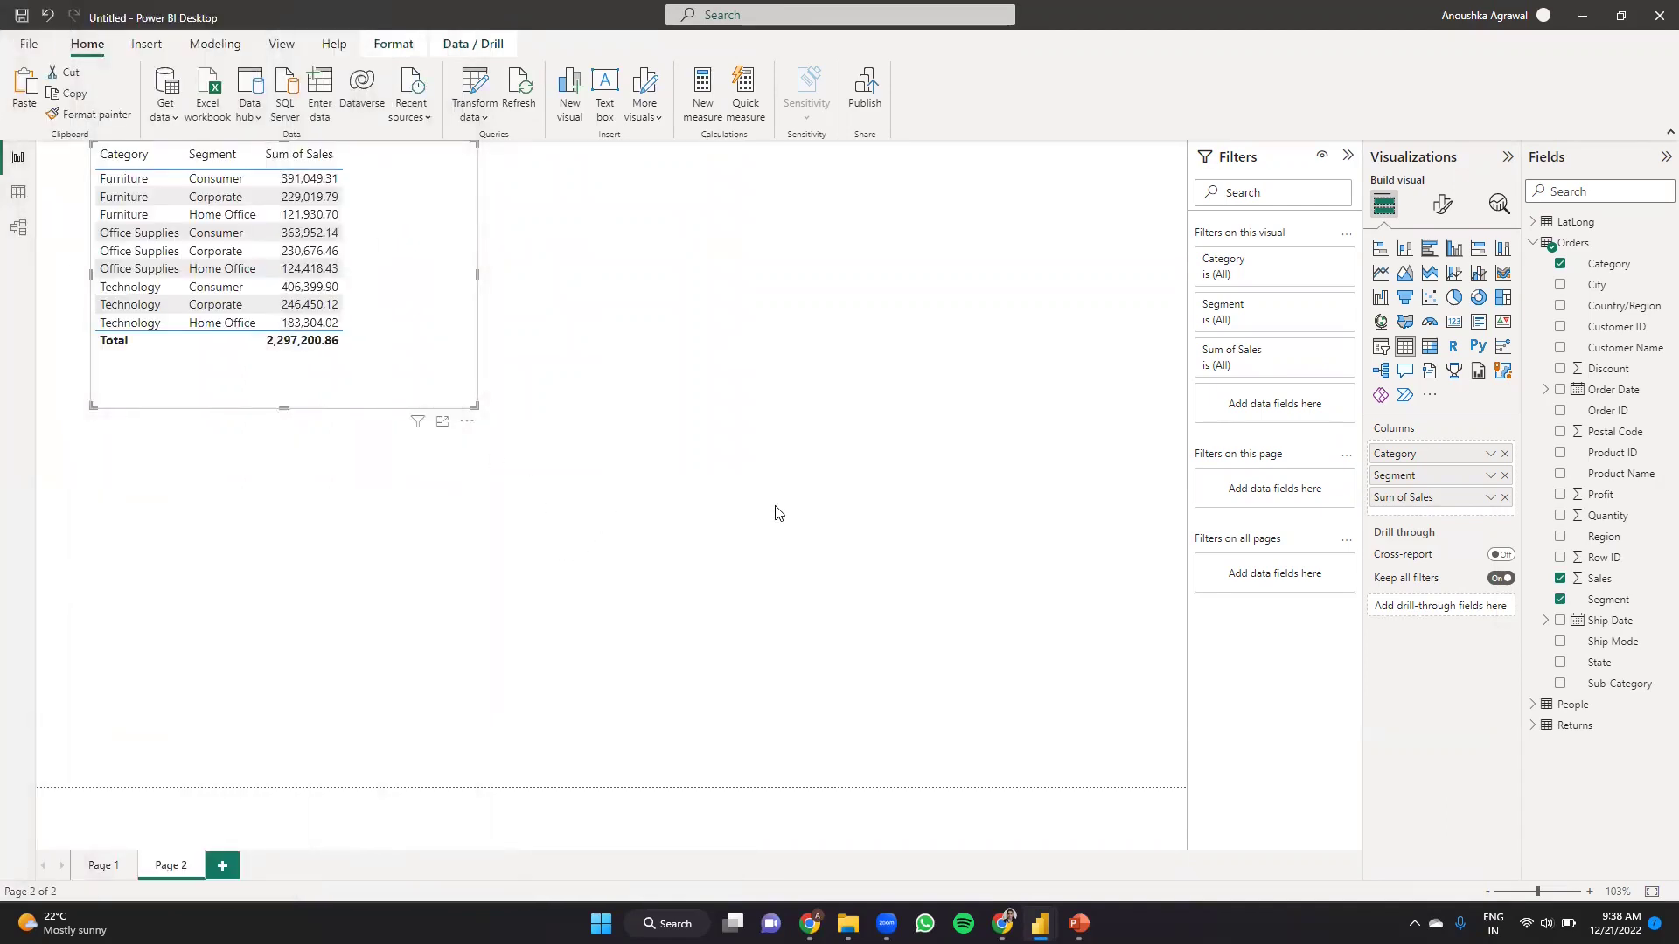
left_click(614, 500)
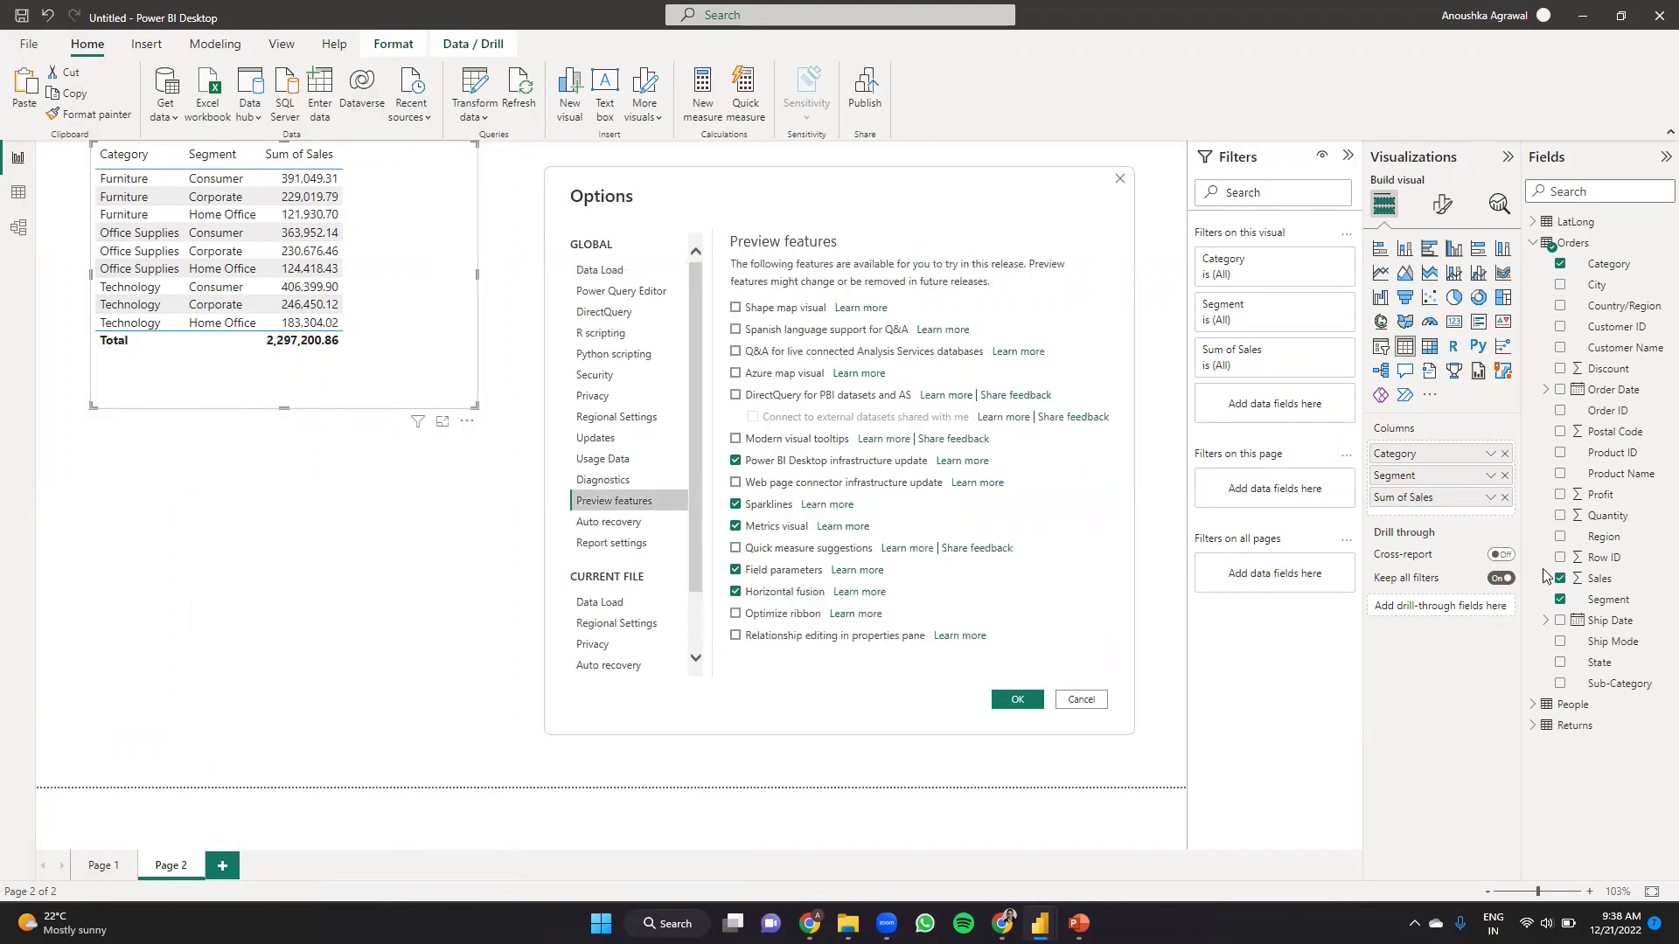
key("Escape")
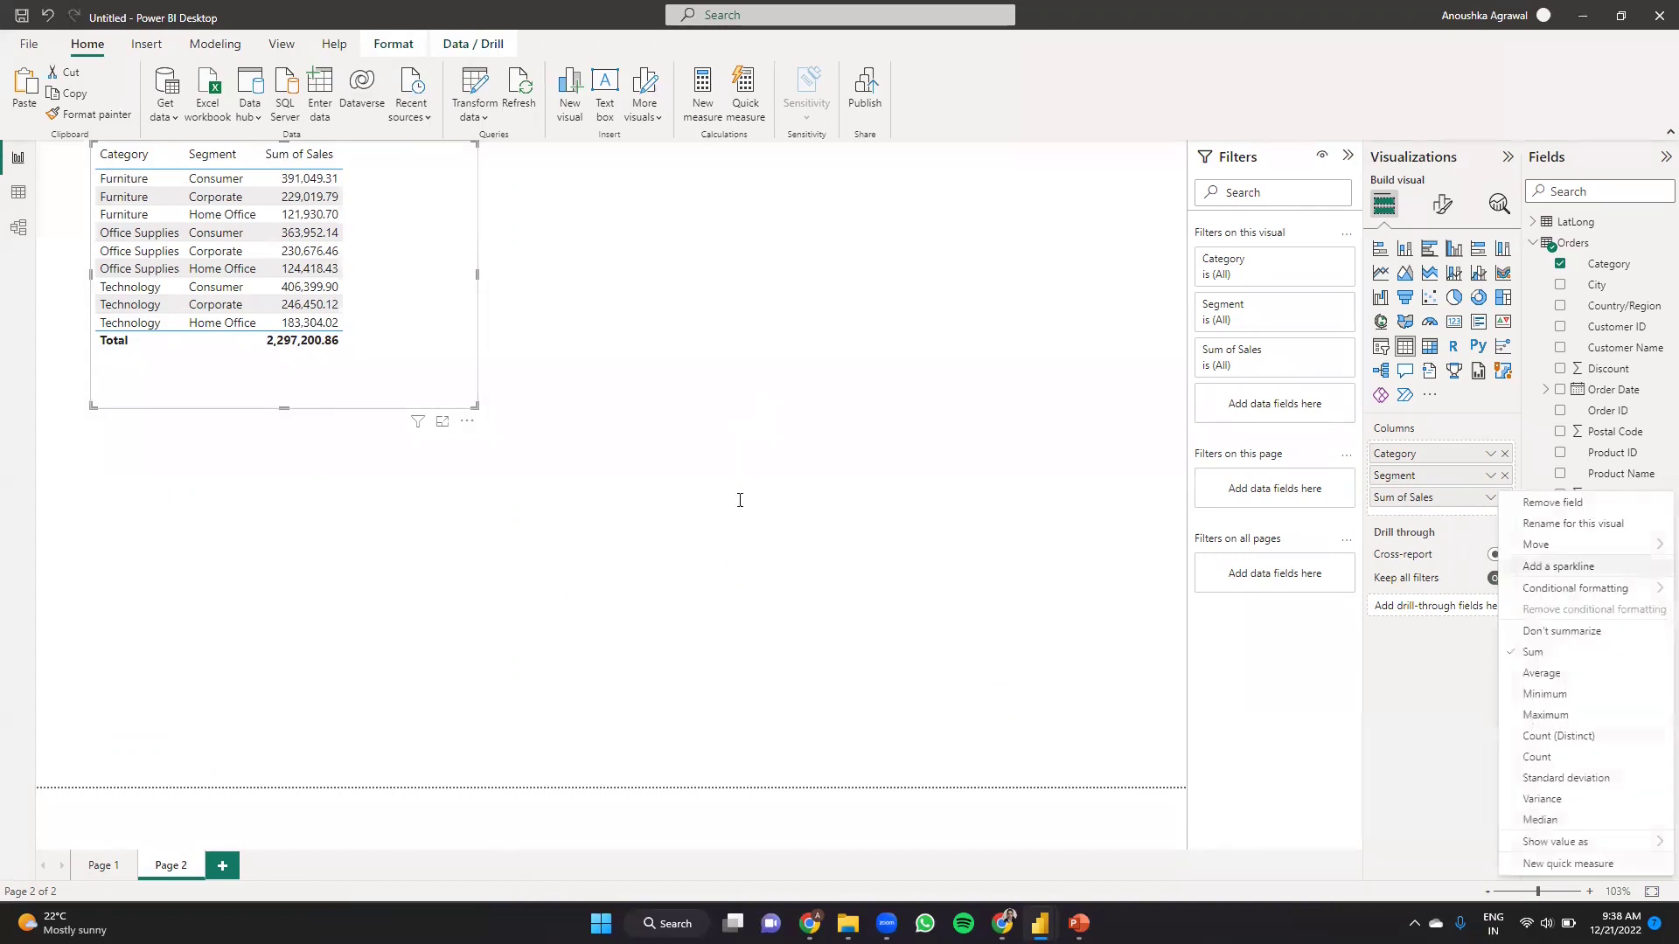
- Add a sparkline to the table with Sales summarized by Sum on the Y-axis and Month on the X-axis
key("Return")
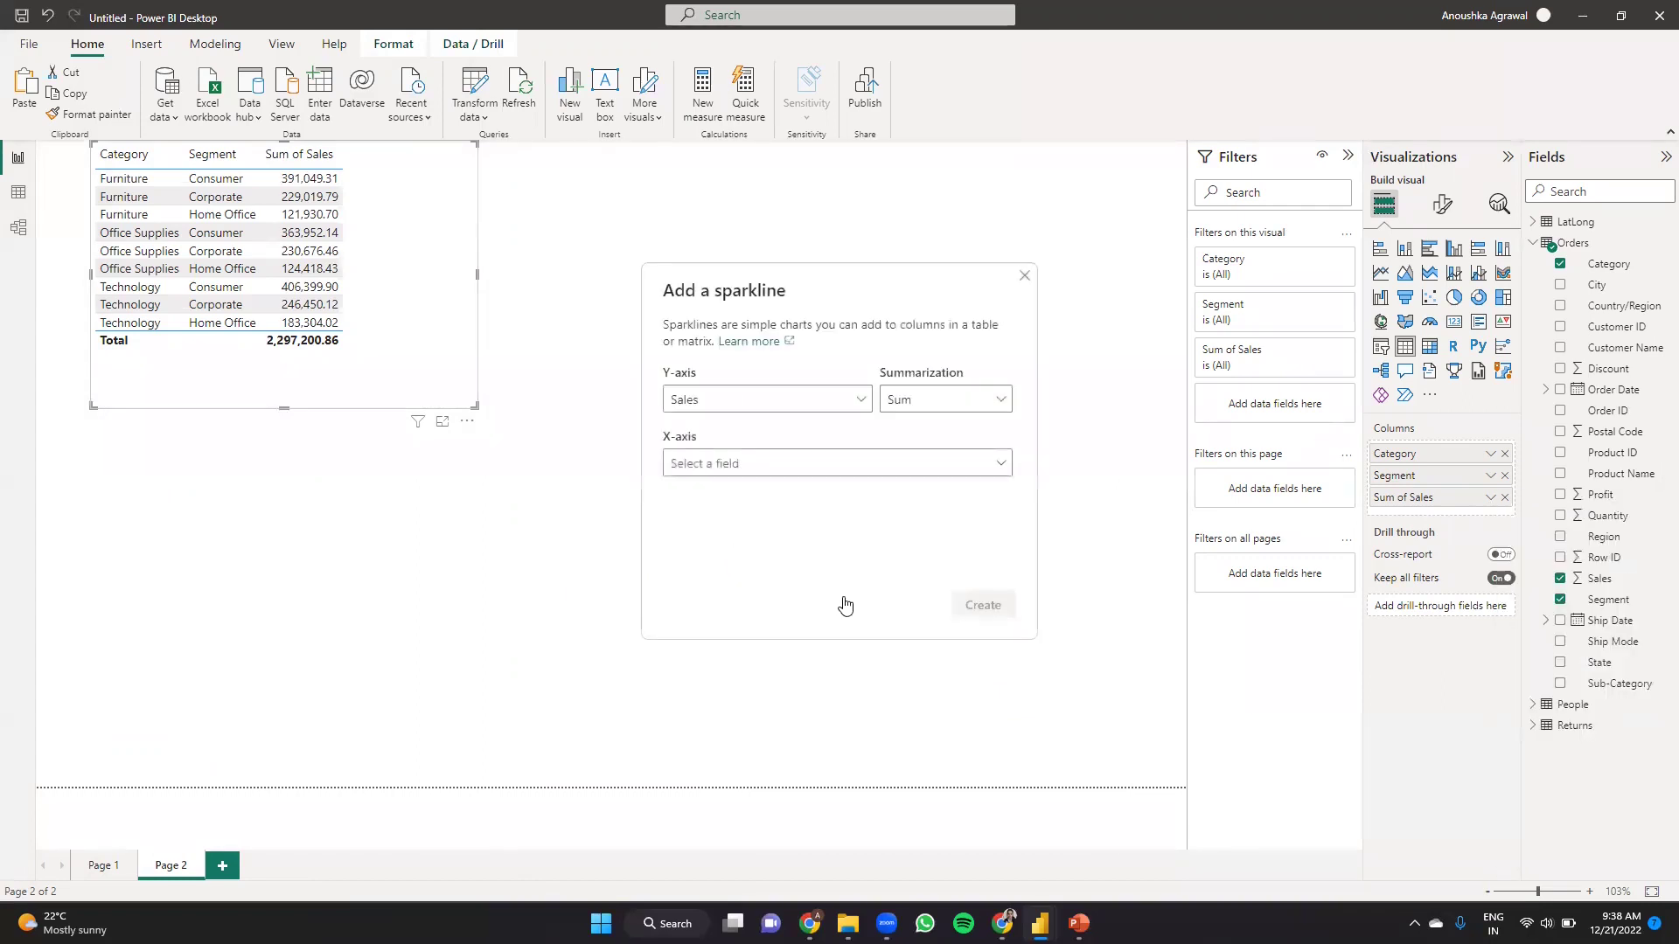
left_click(836, 463)
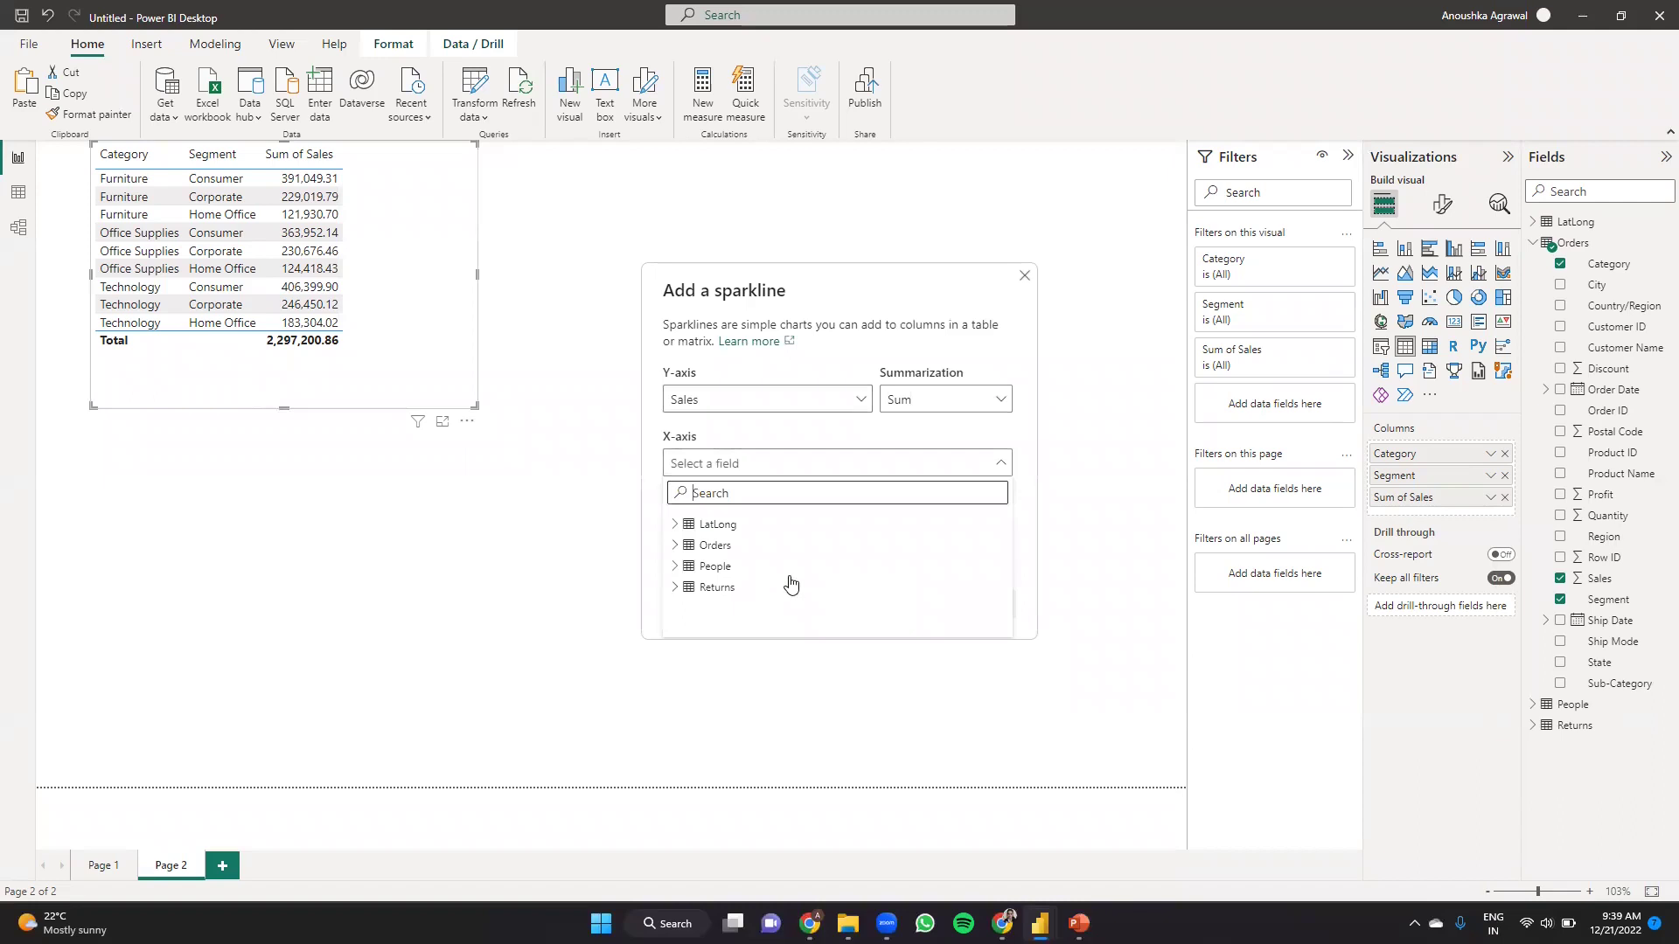
left_click(734, 545)
scroll(779, 588, "down", 2)
left_click(851, 575)
left_click(786, 592)
scroll(786, 594, "down", 1)
left_click(786, 584)
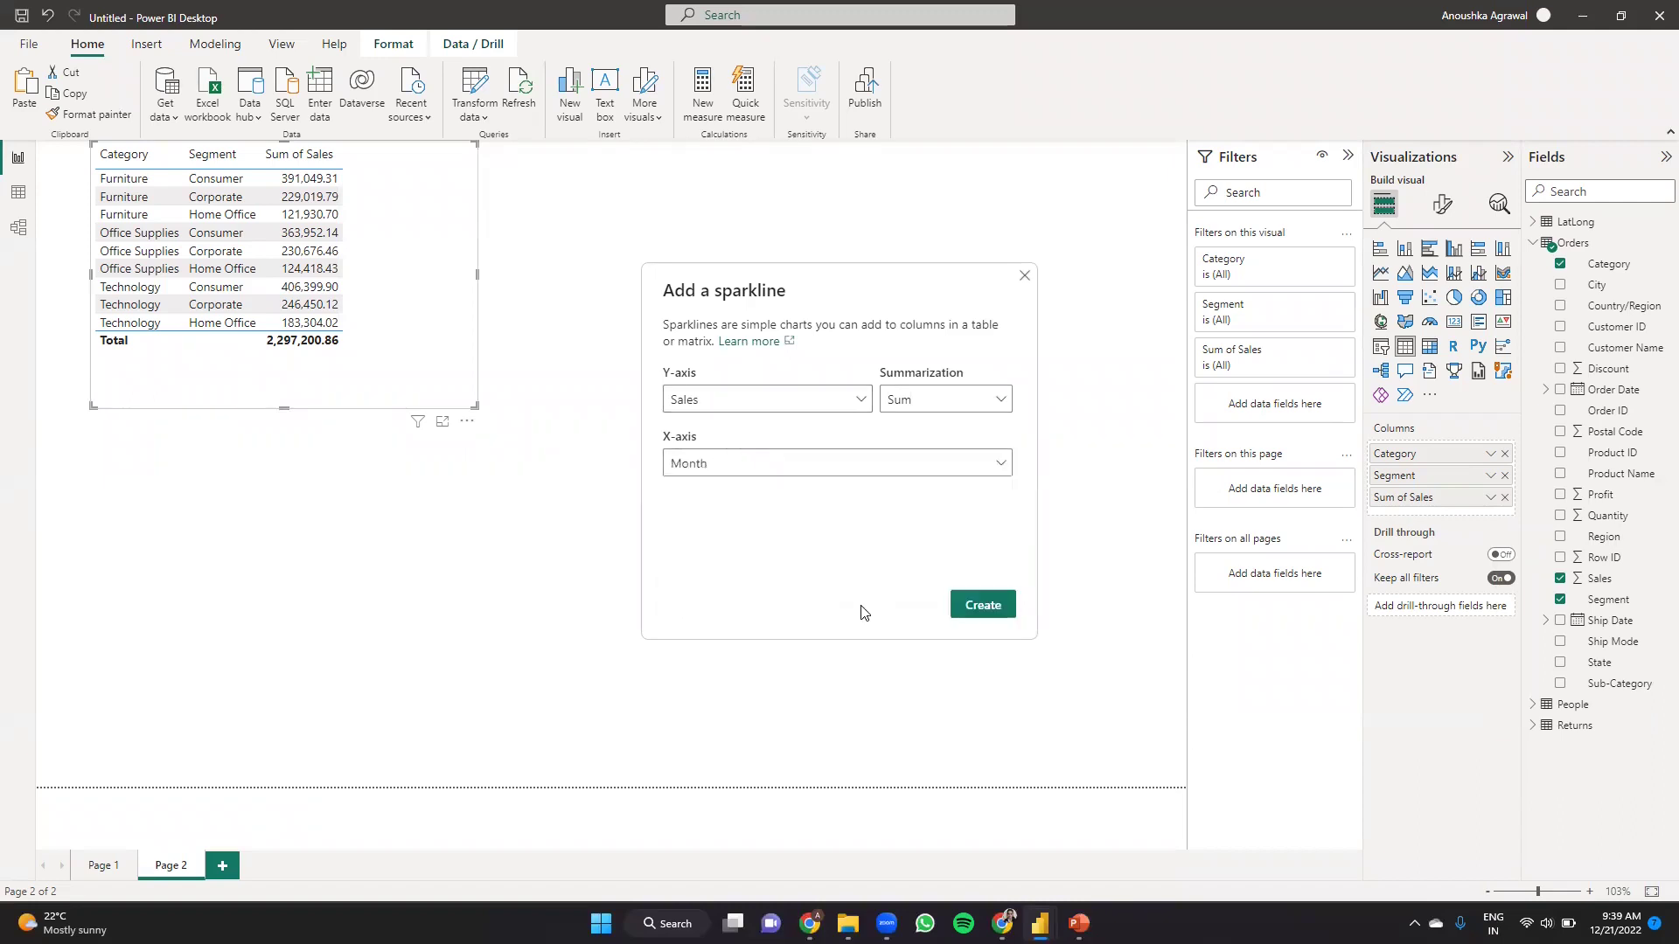
left_click(982, 606)
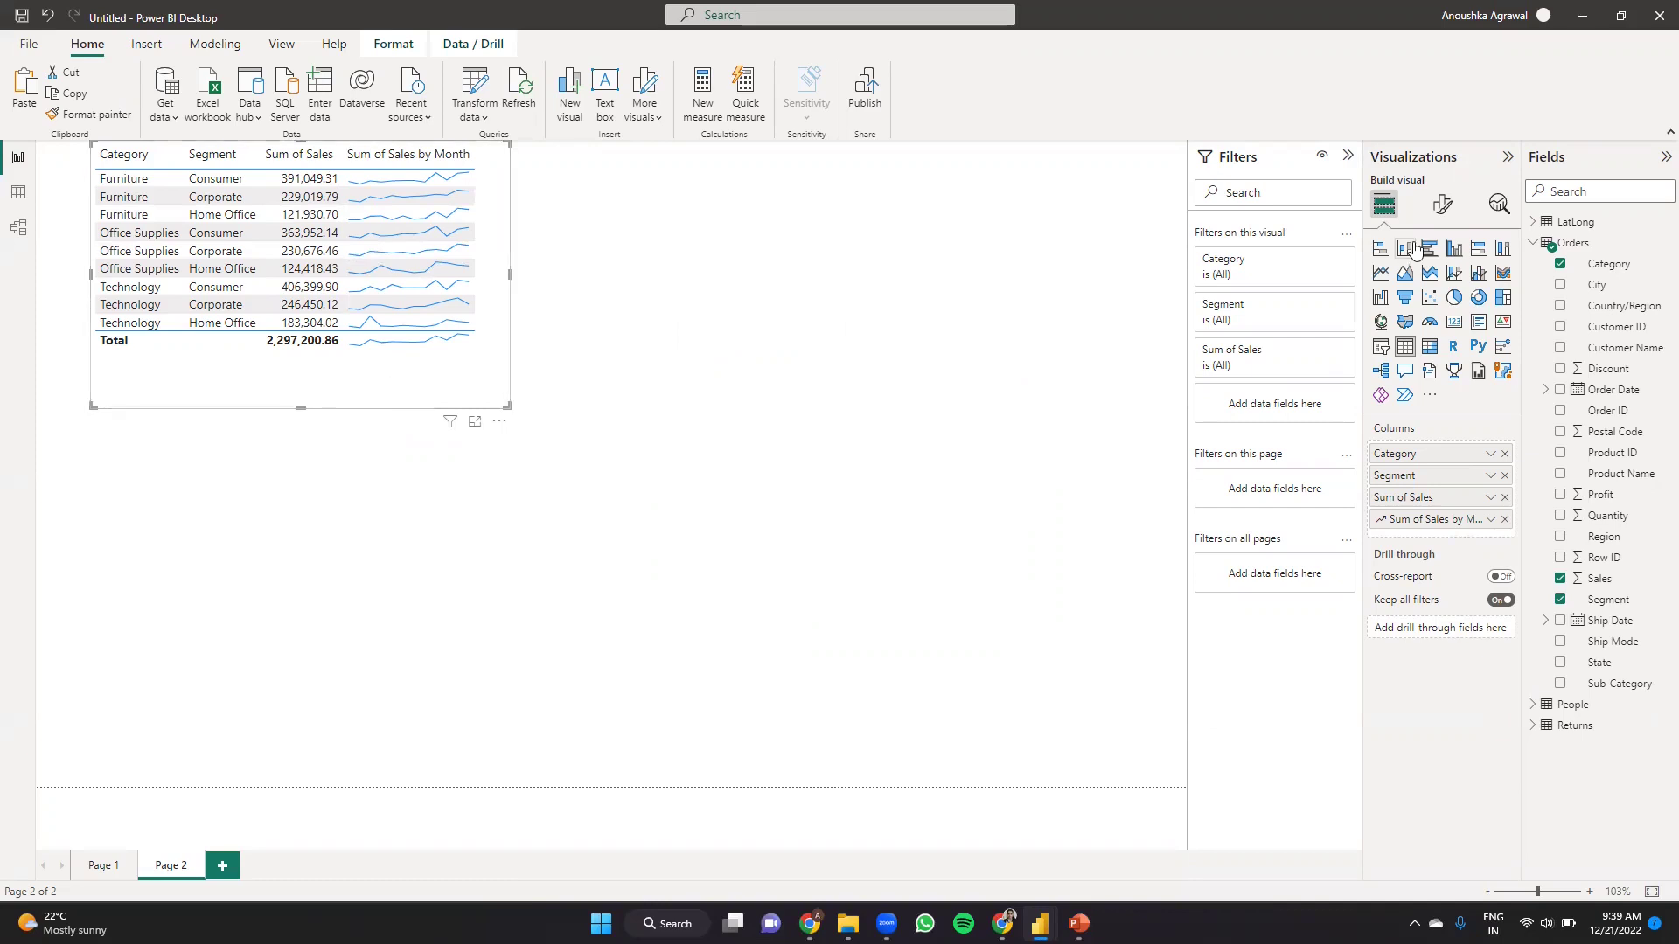
- Open the formatting settings of the table's Sum of Sales by Month sparkline and choose Line as its chart type
left_click(1440, 212)
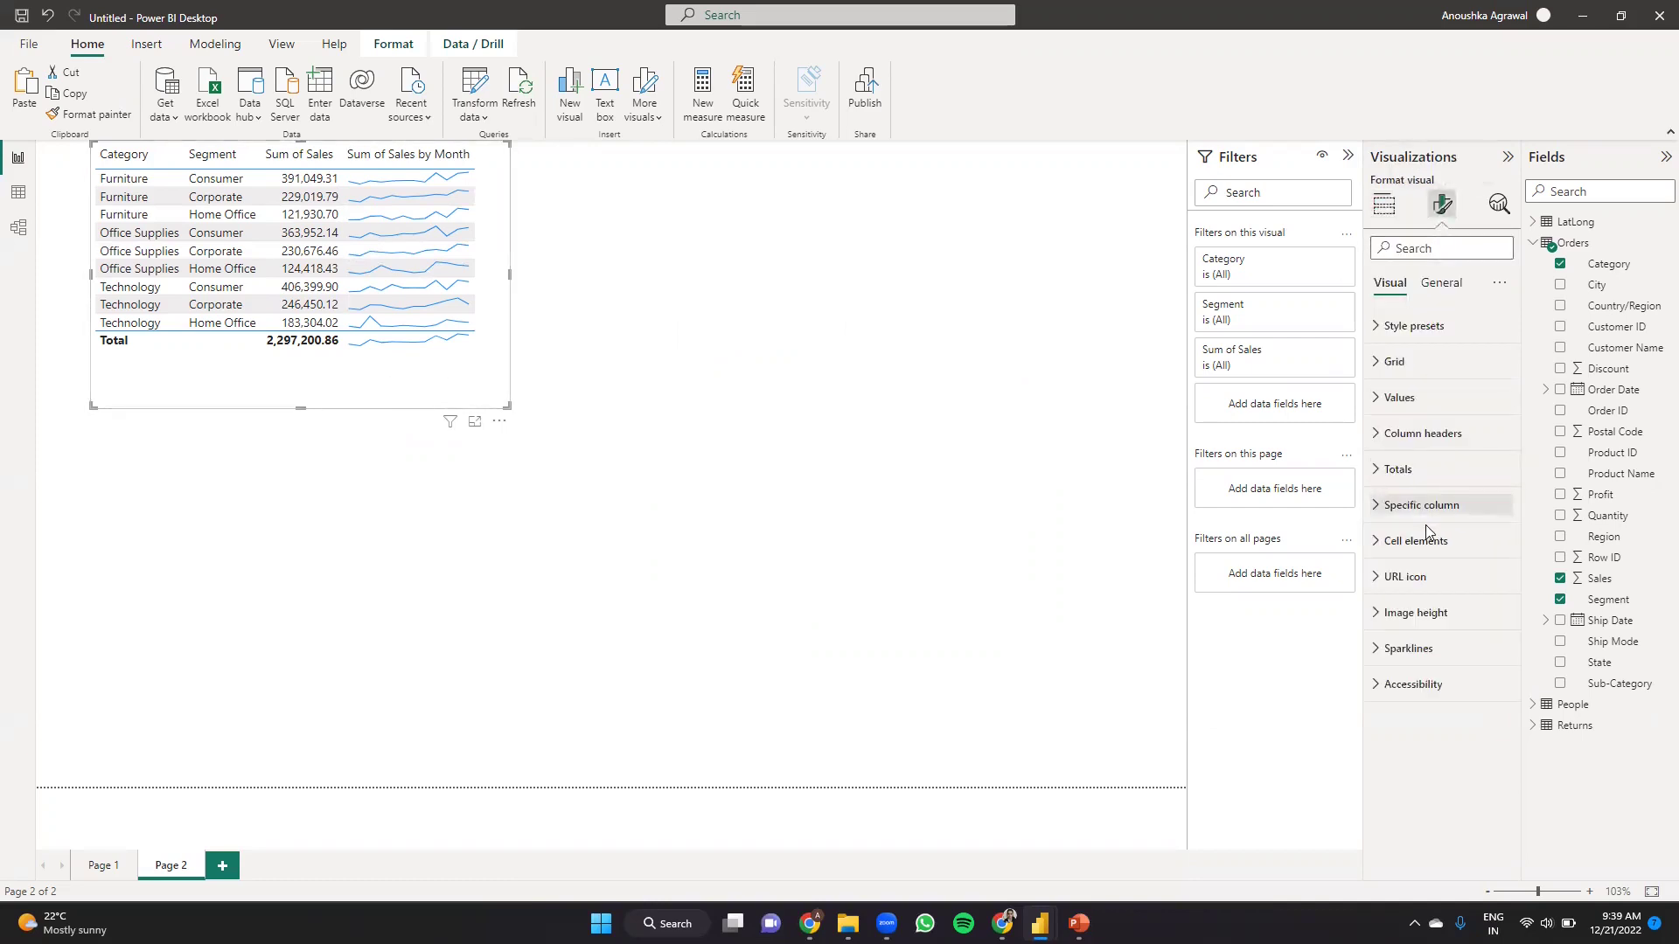
left_click(1408, 651)
scroll(1417, 656, "down", 2)
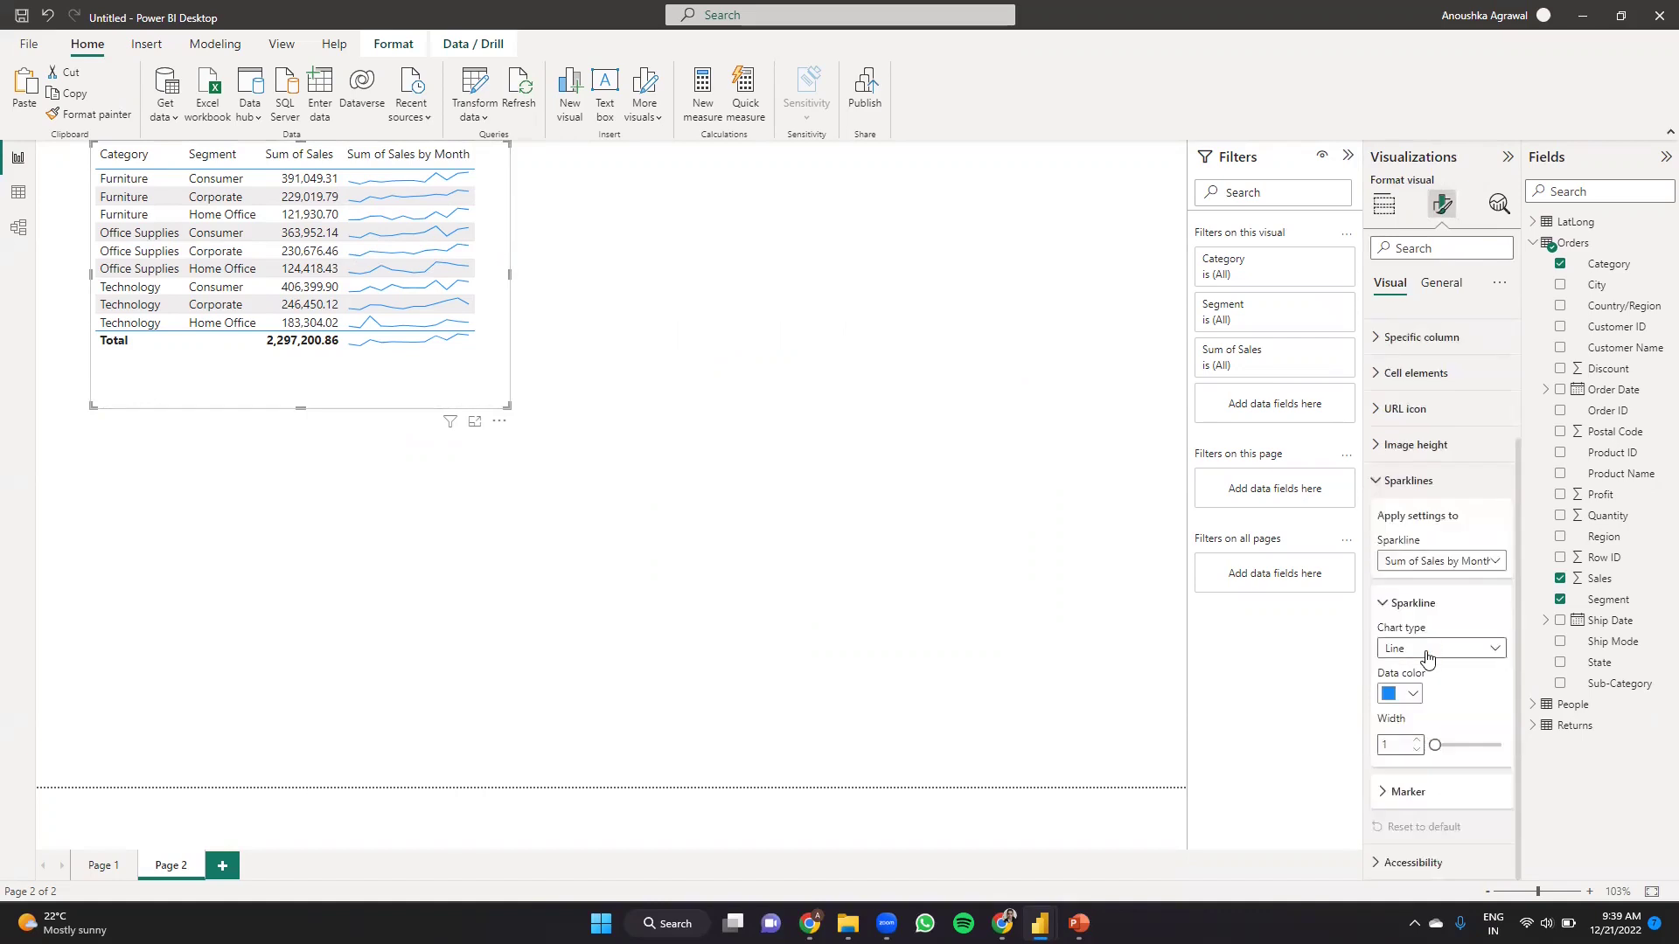
left_click(1427, 652)
left_click(1399, 669)
- Set the sparkline's line width to 3
left_click(1418, 740)
left_click(1417, 741)
left_click(1418, 741)
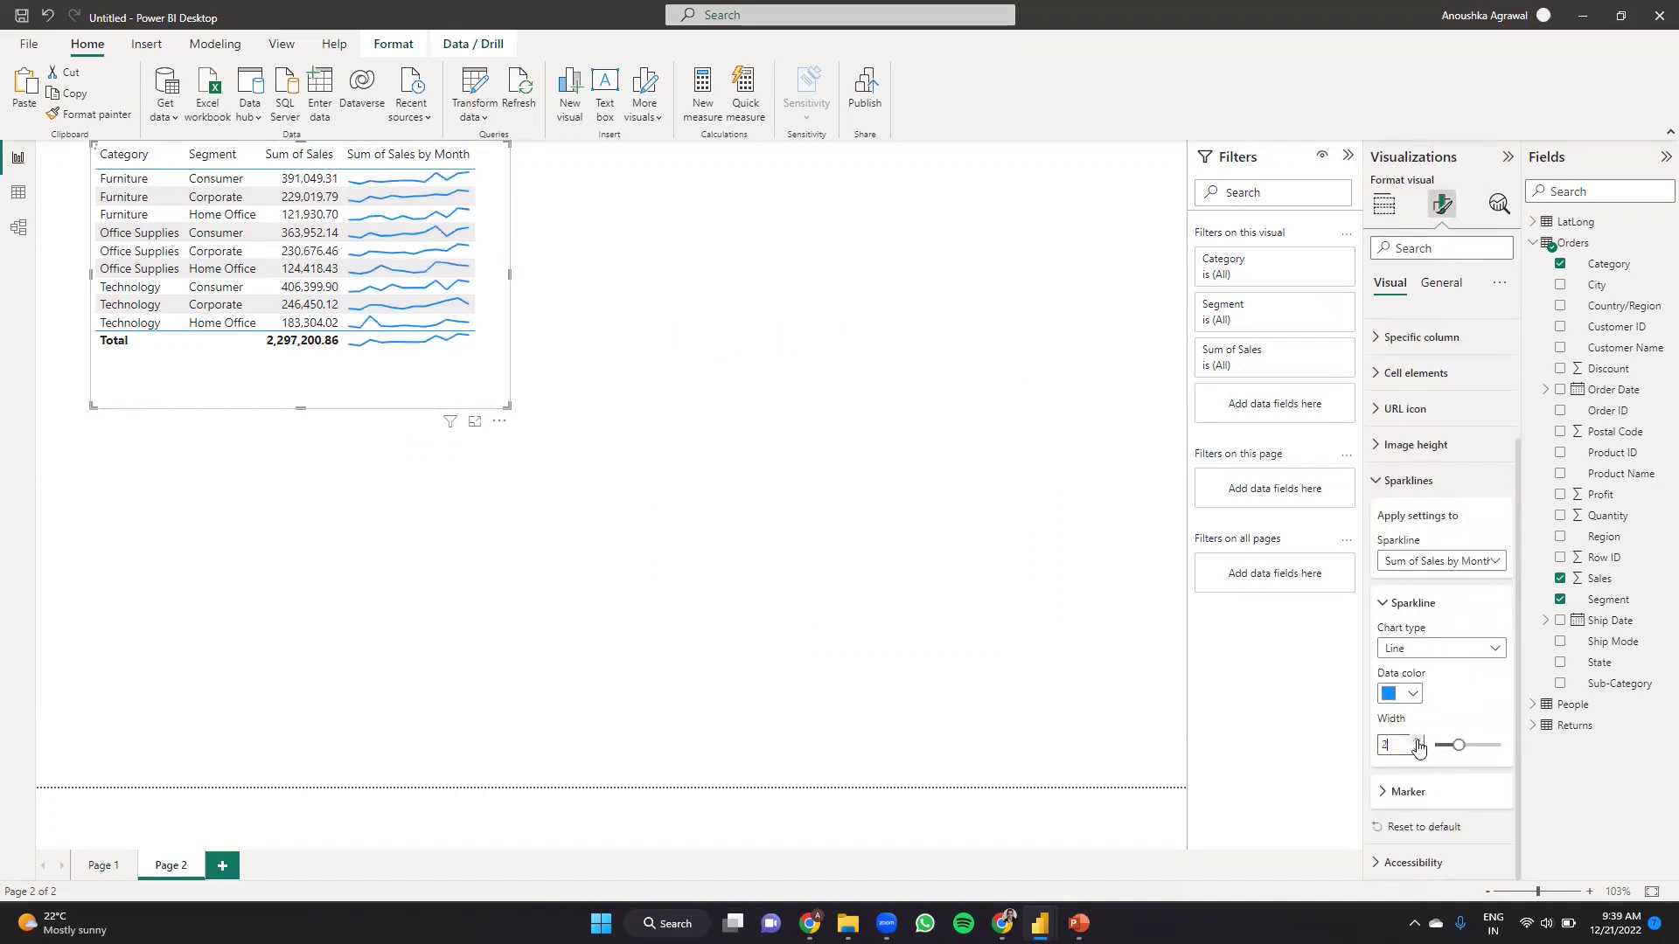
left_click(1417, 750)
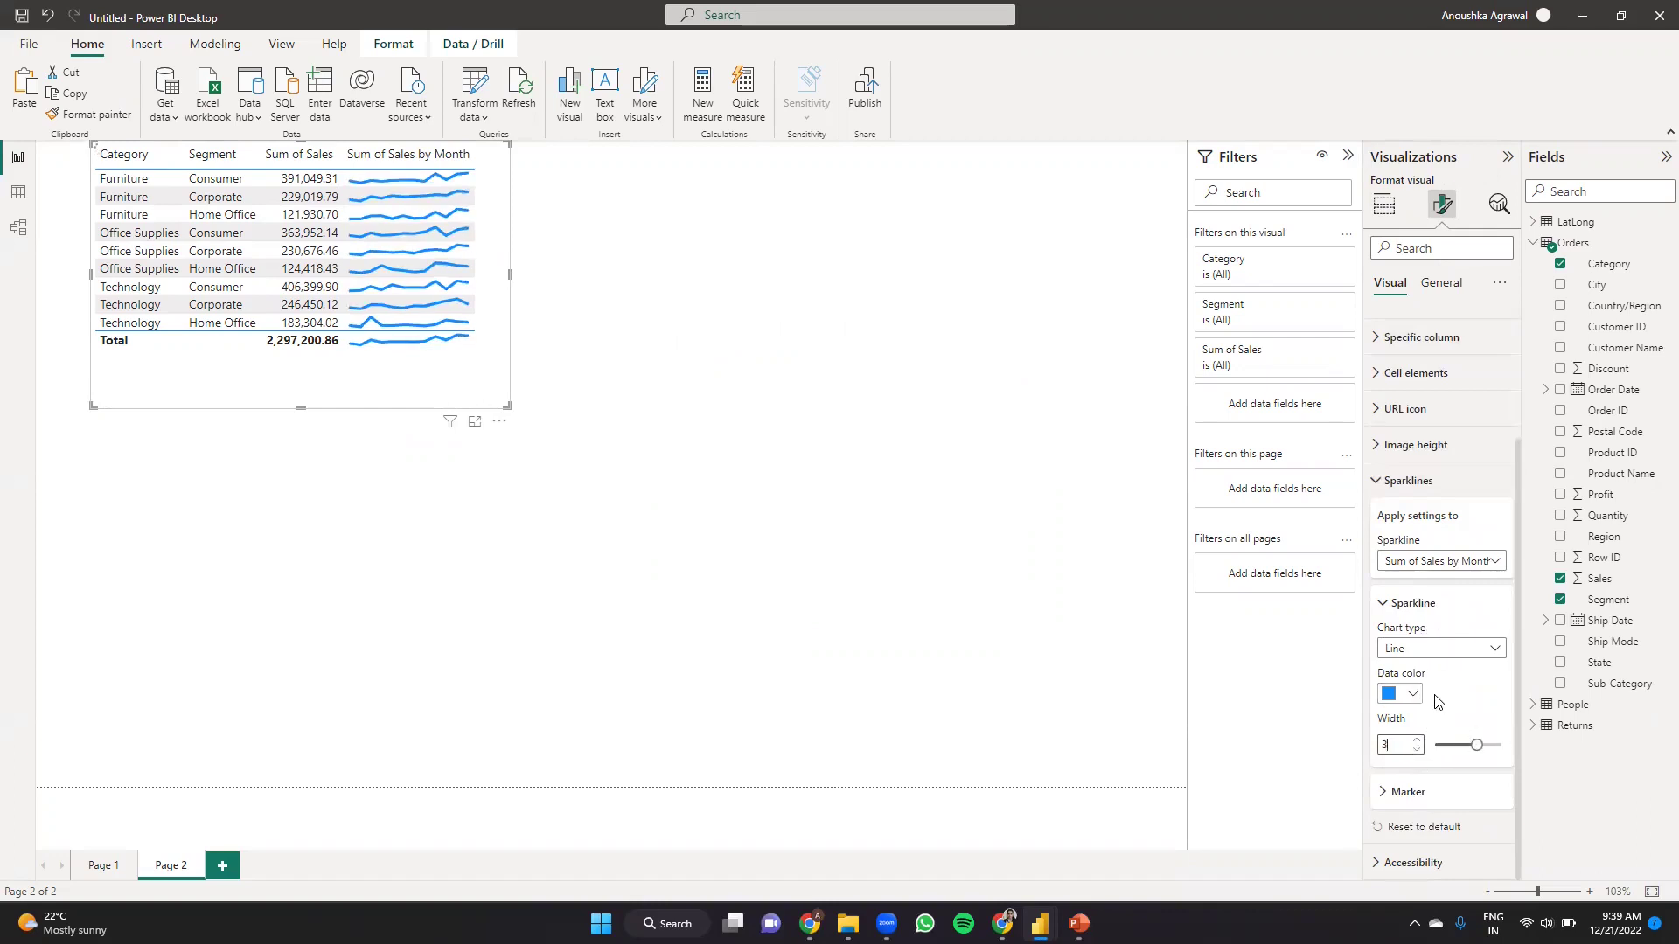
- Set the sparkline's line width to 1 and its data color to black
key("BackSpace")
type("1")
left_click(1389, 695)
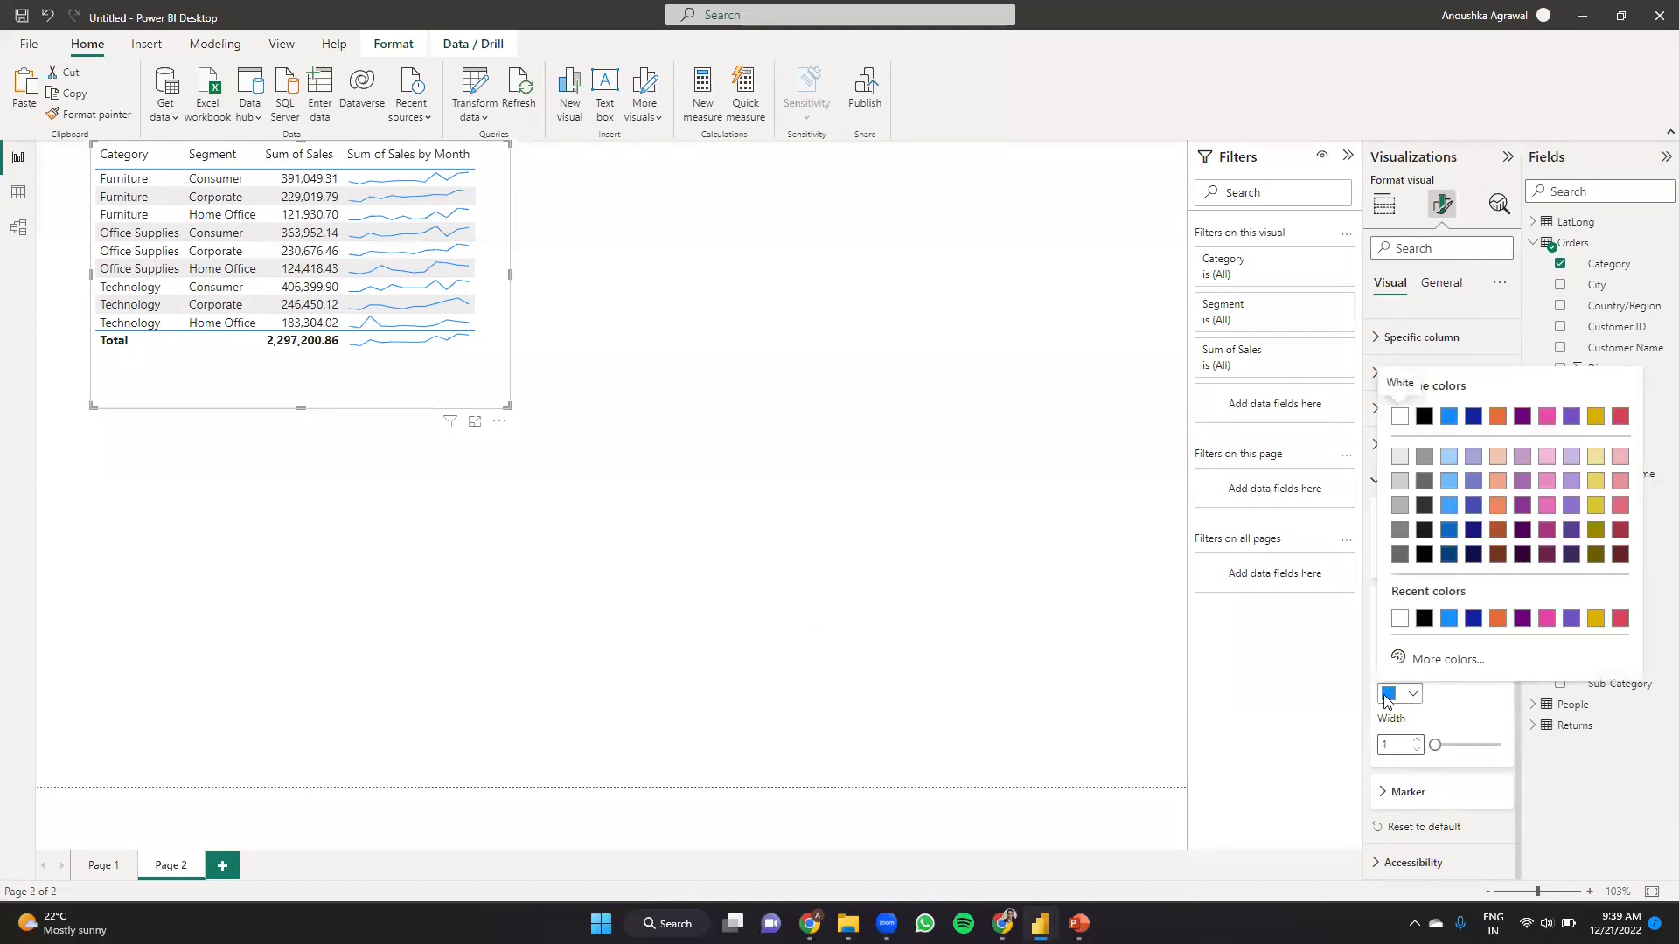
left_click(1424, 618)
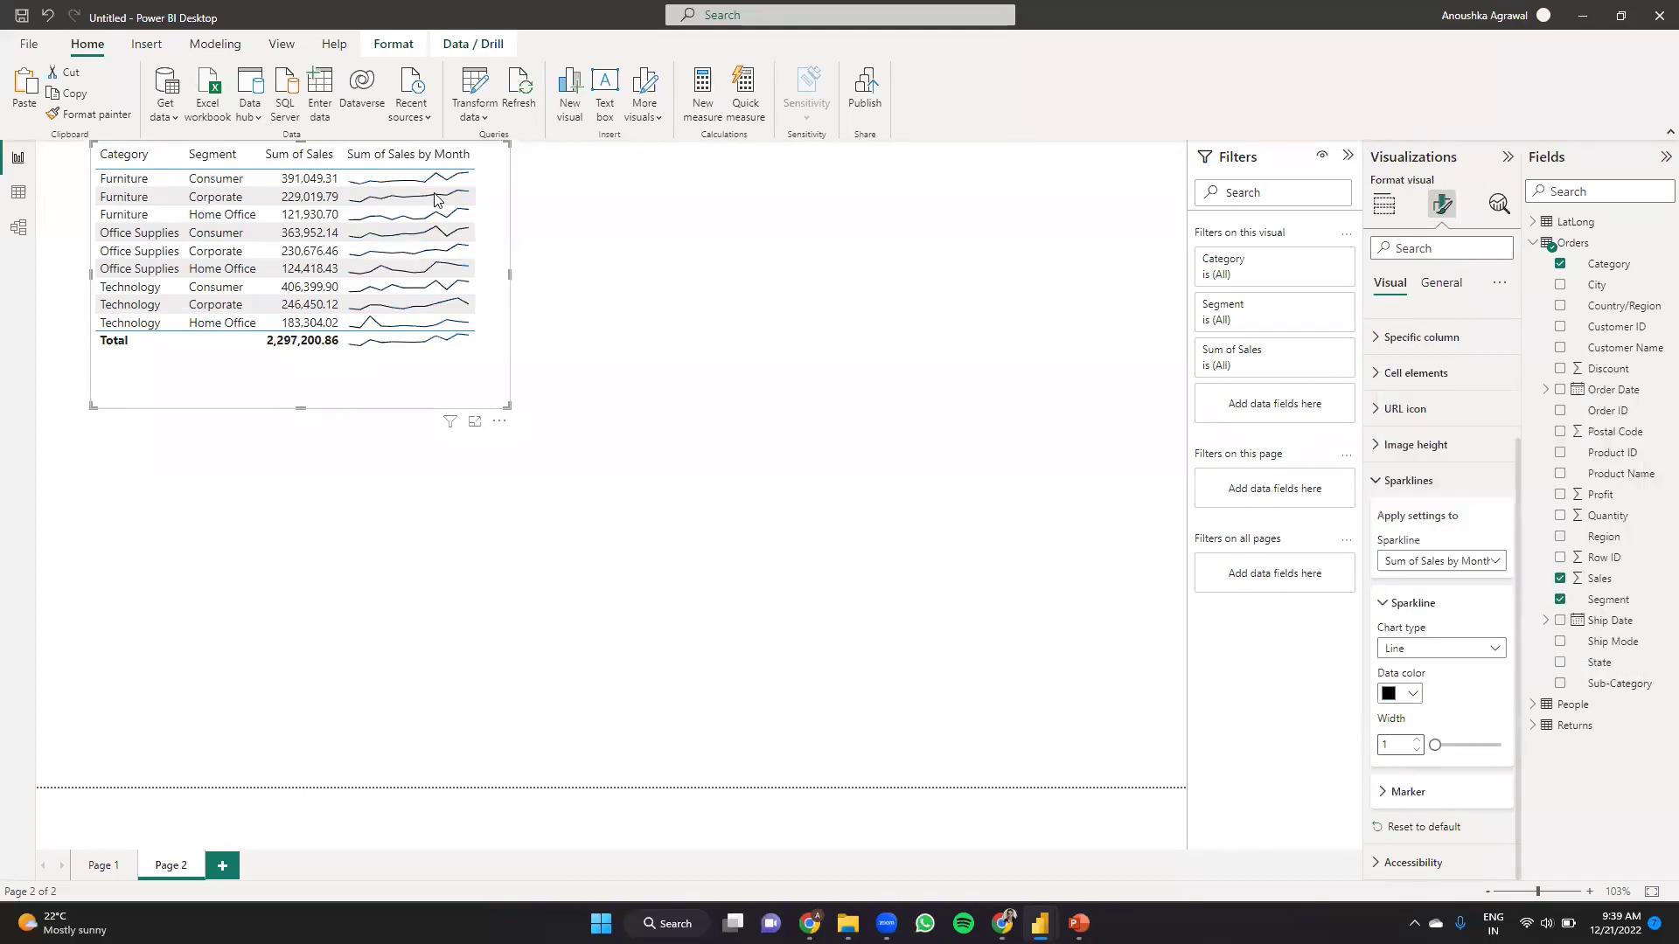
- Try the sparkline's marker options and leave markers only on the highest and lowest points, with Isolated turned off
scroll(1381, 577, "down", 3)
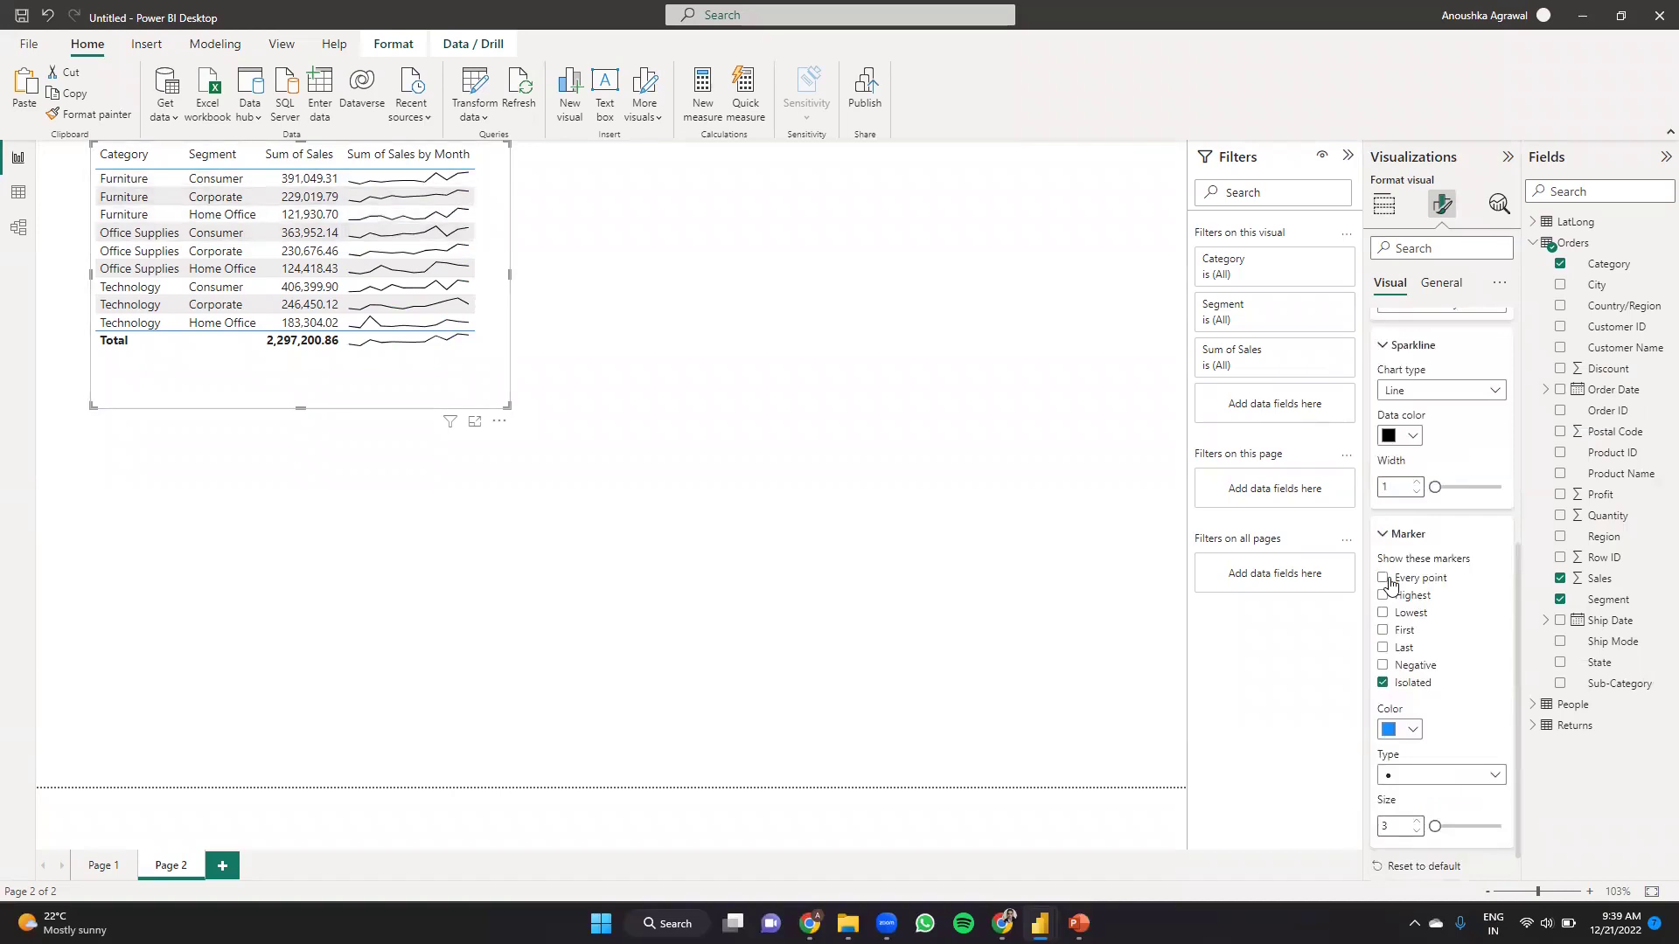
left_click(1389, 580)
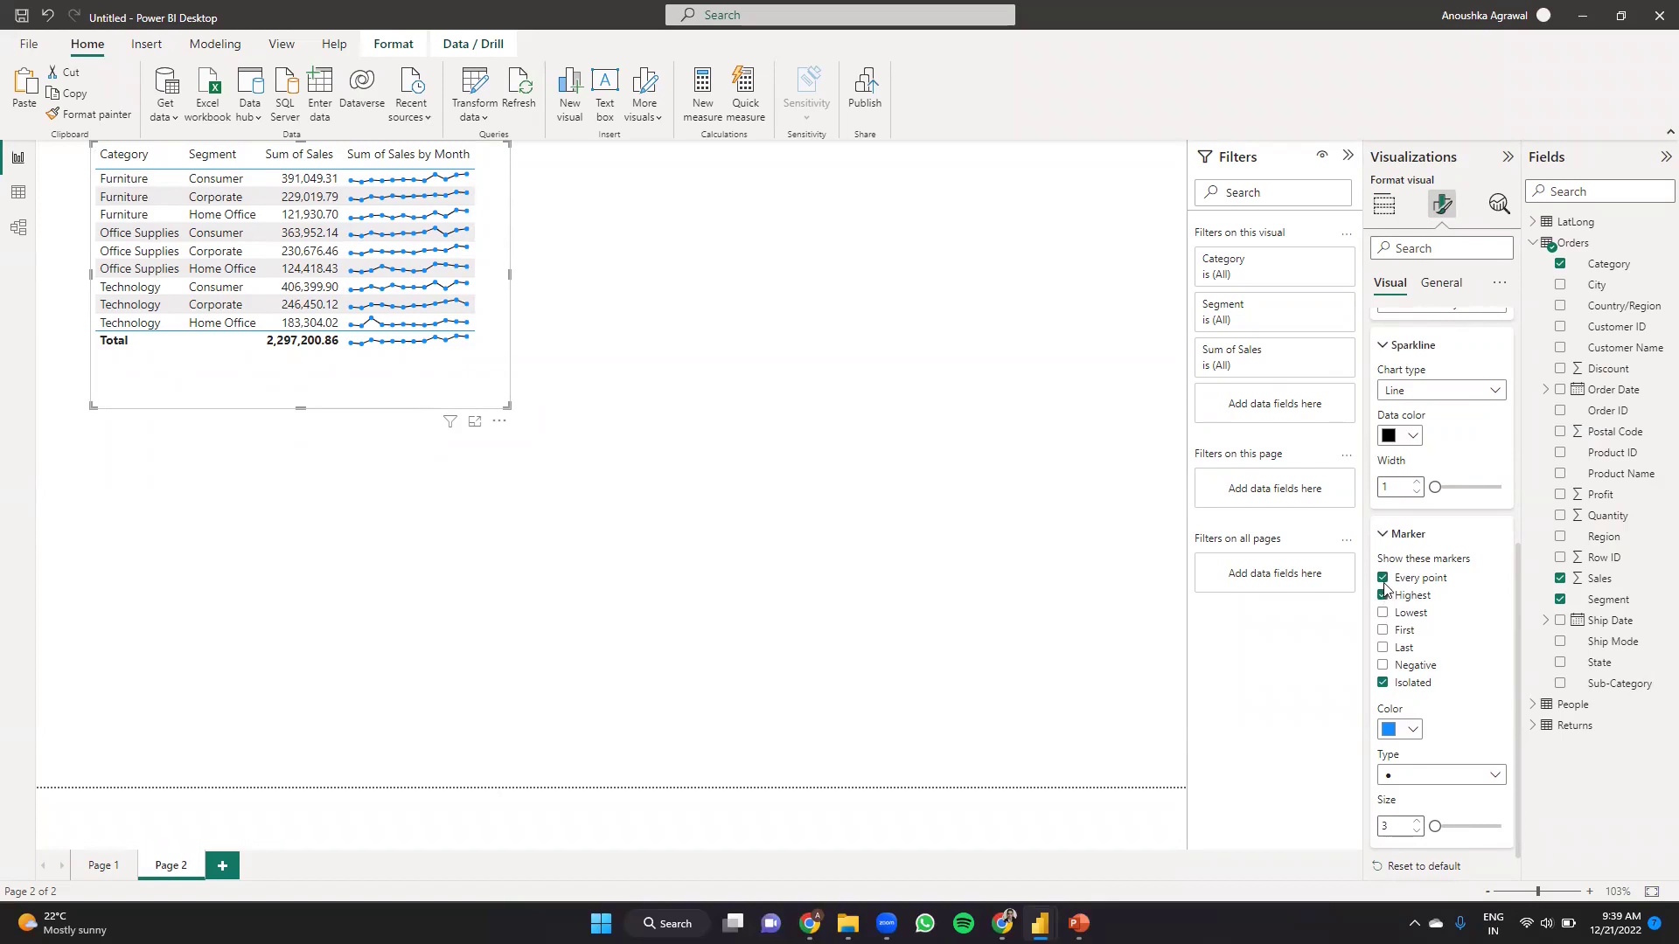
left_click(1384, 580)
left_click(1381, 596)
left_click(1382, 613)
left_click(1384, 648)
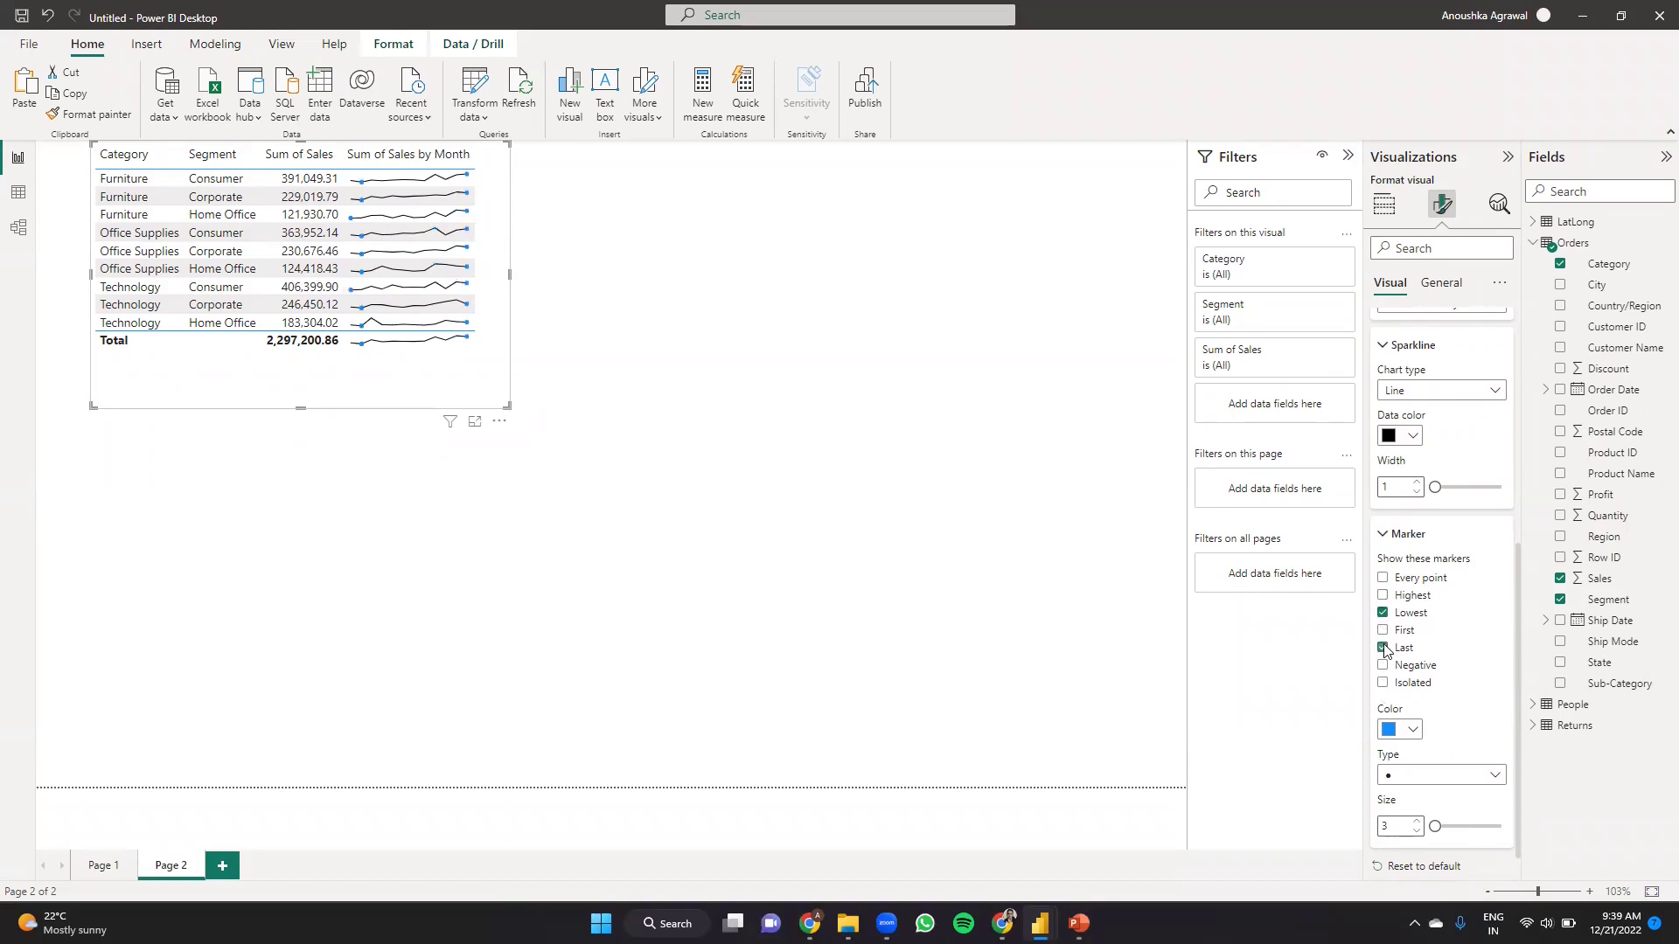
left_click(1384, 597)
left_click(1383, 648)
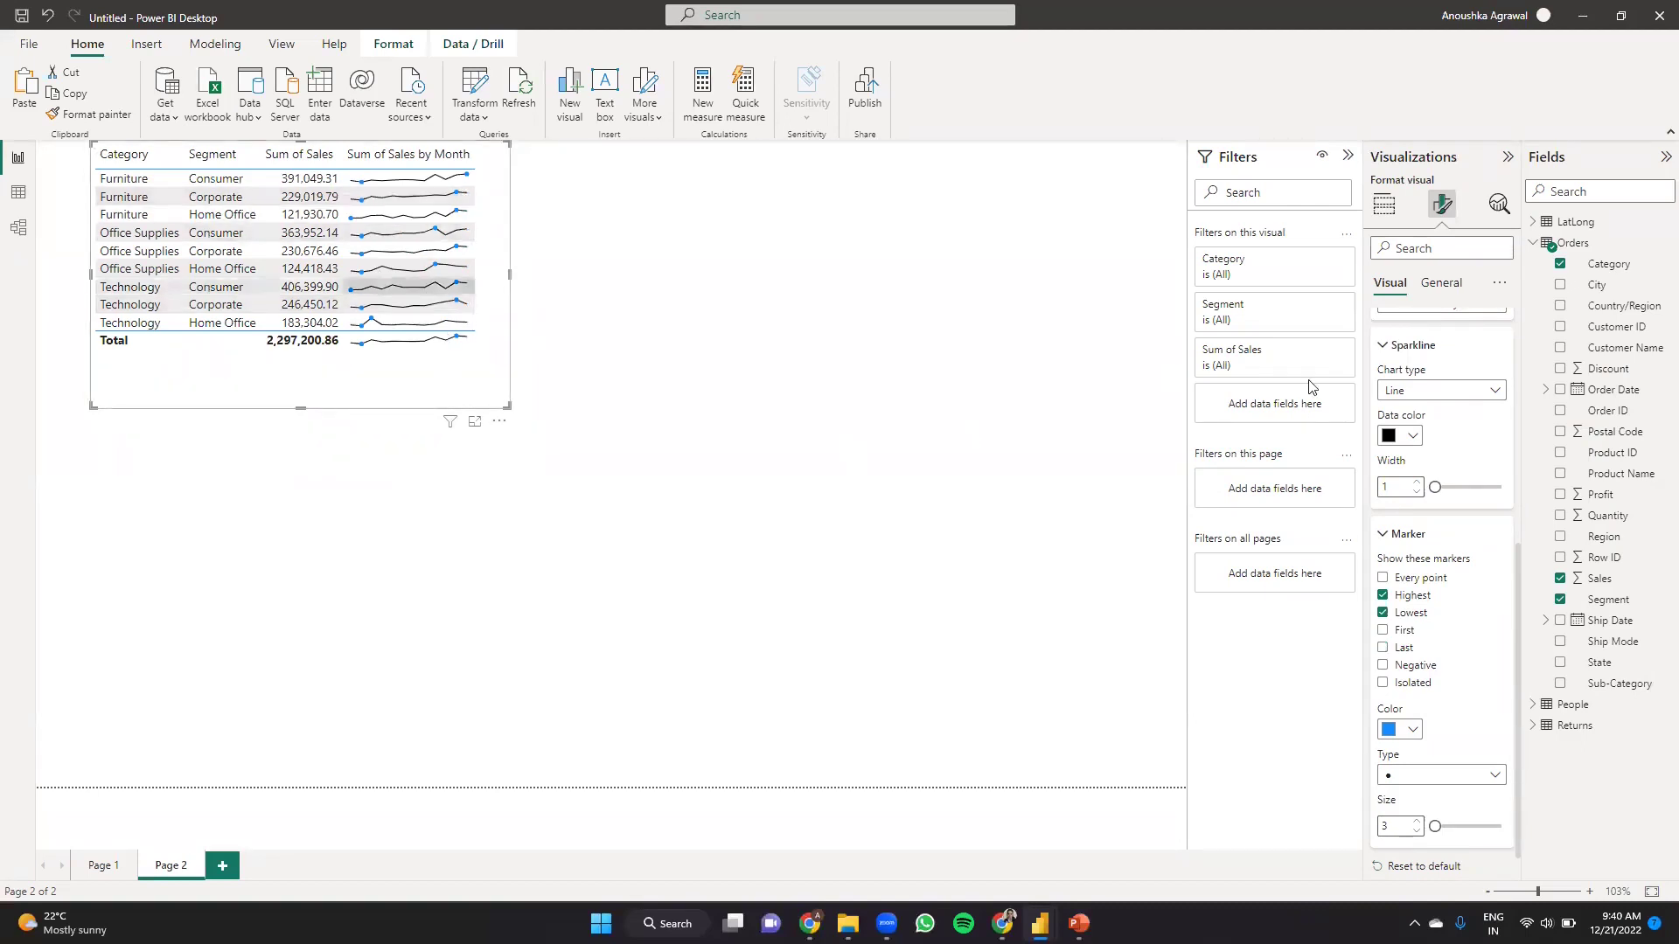
- Change the sparkline's chart type from Line to Column
left_click(1400, 392)
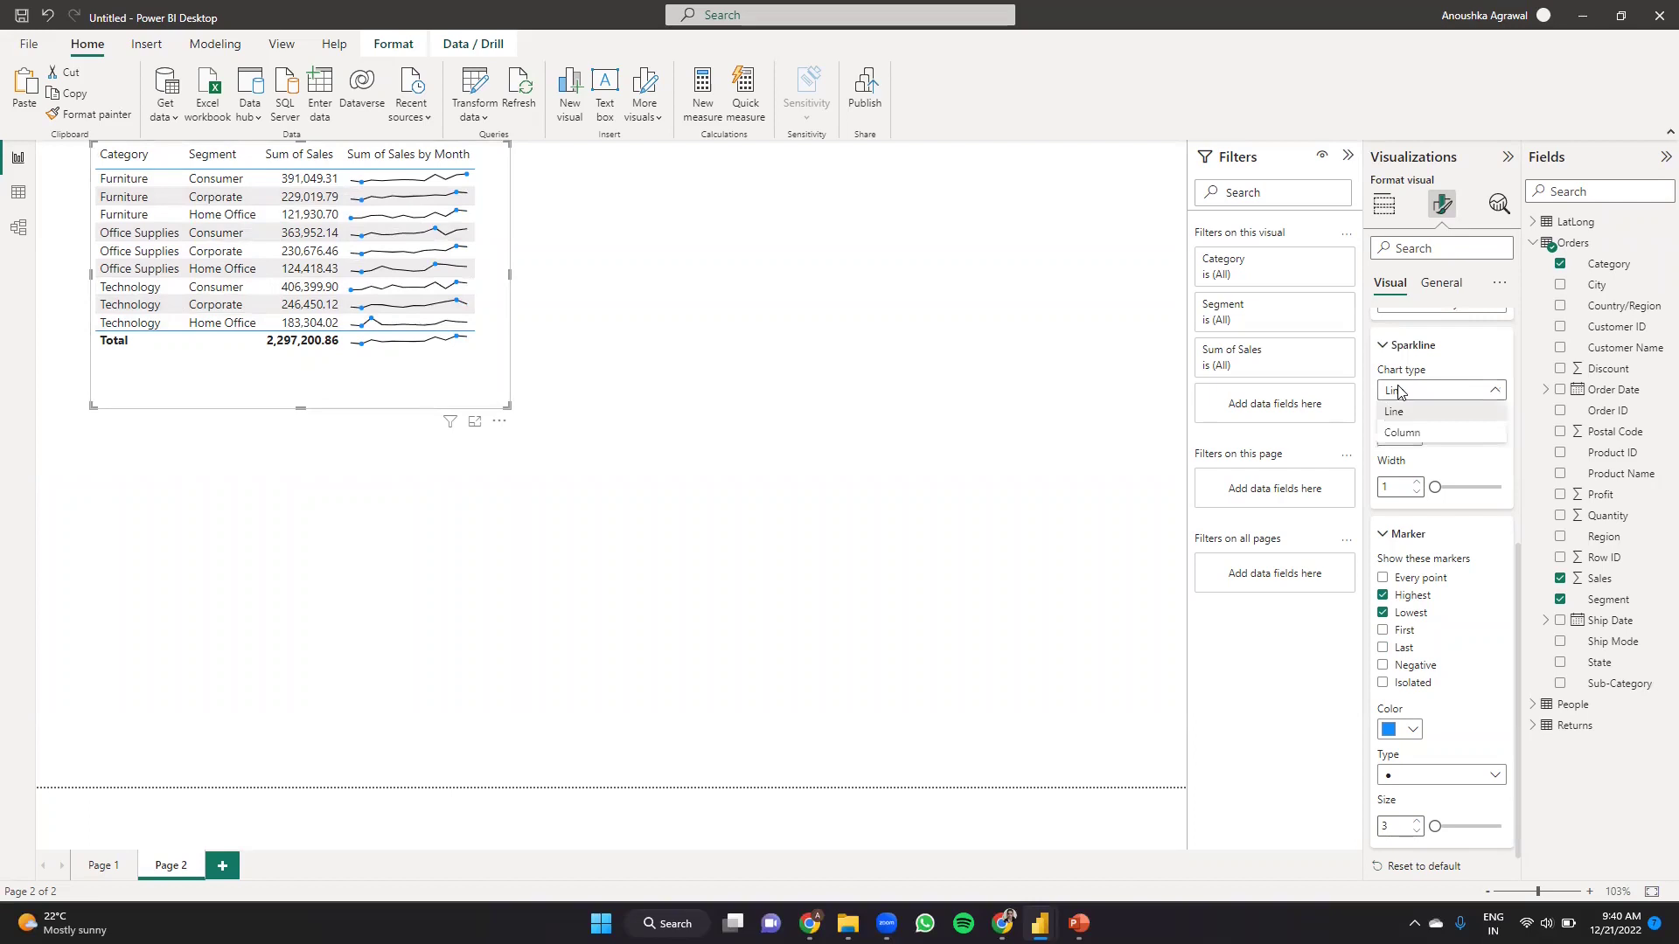
left_click(1408, 413)
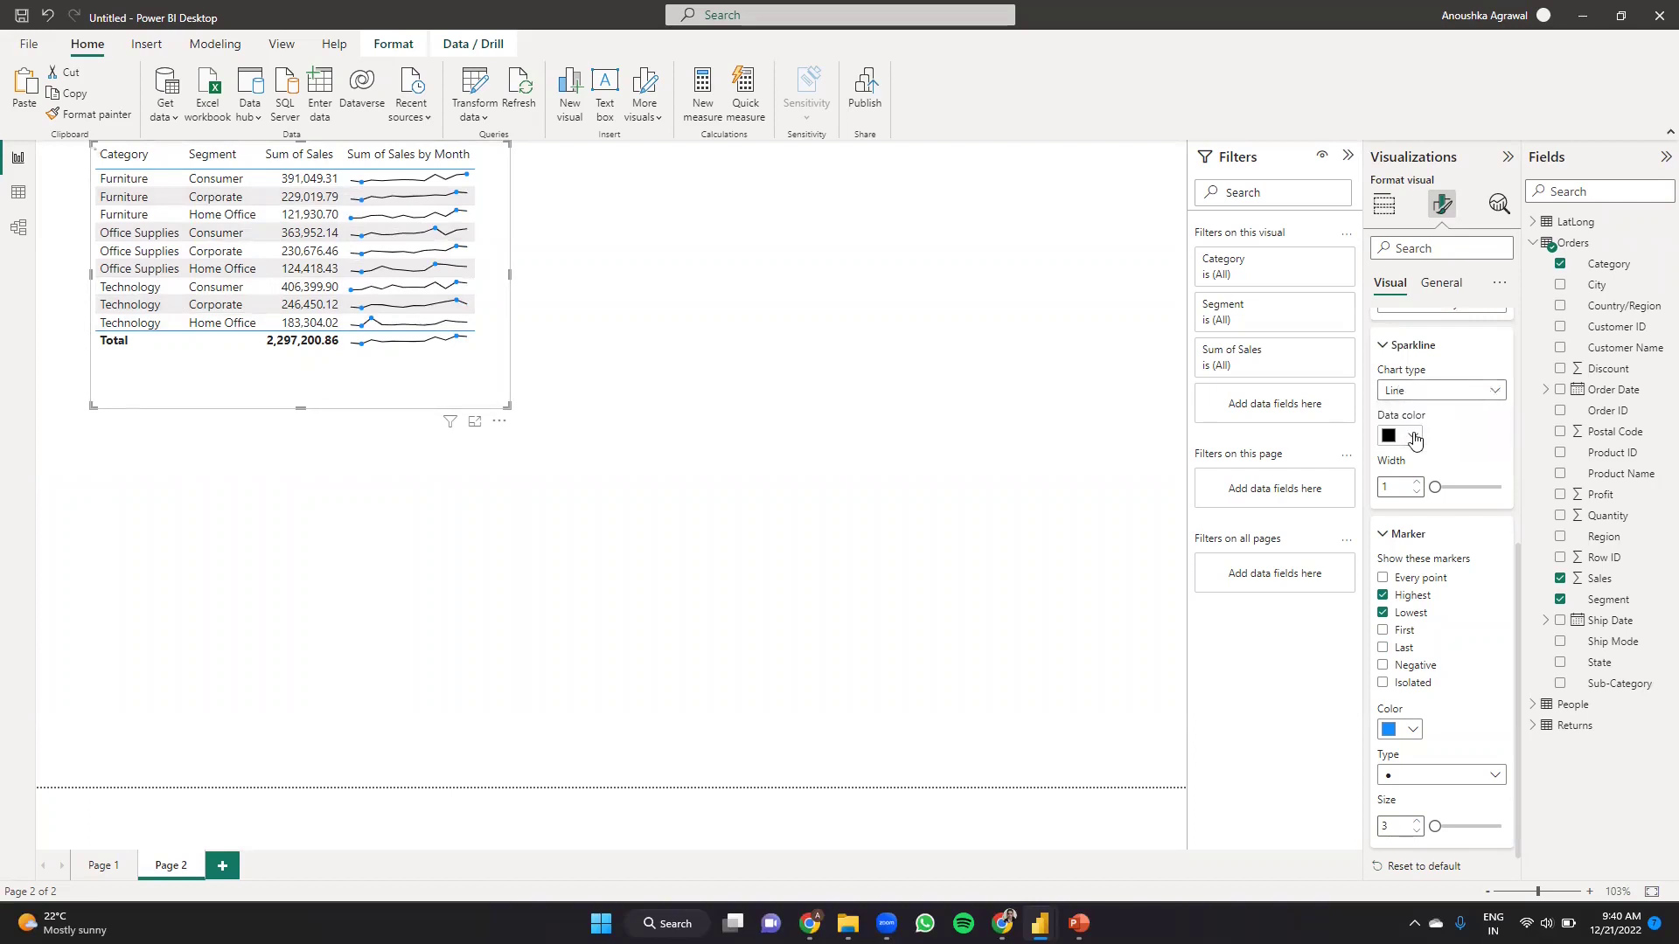
key("Down")
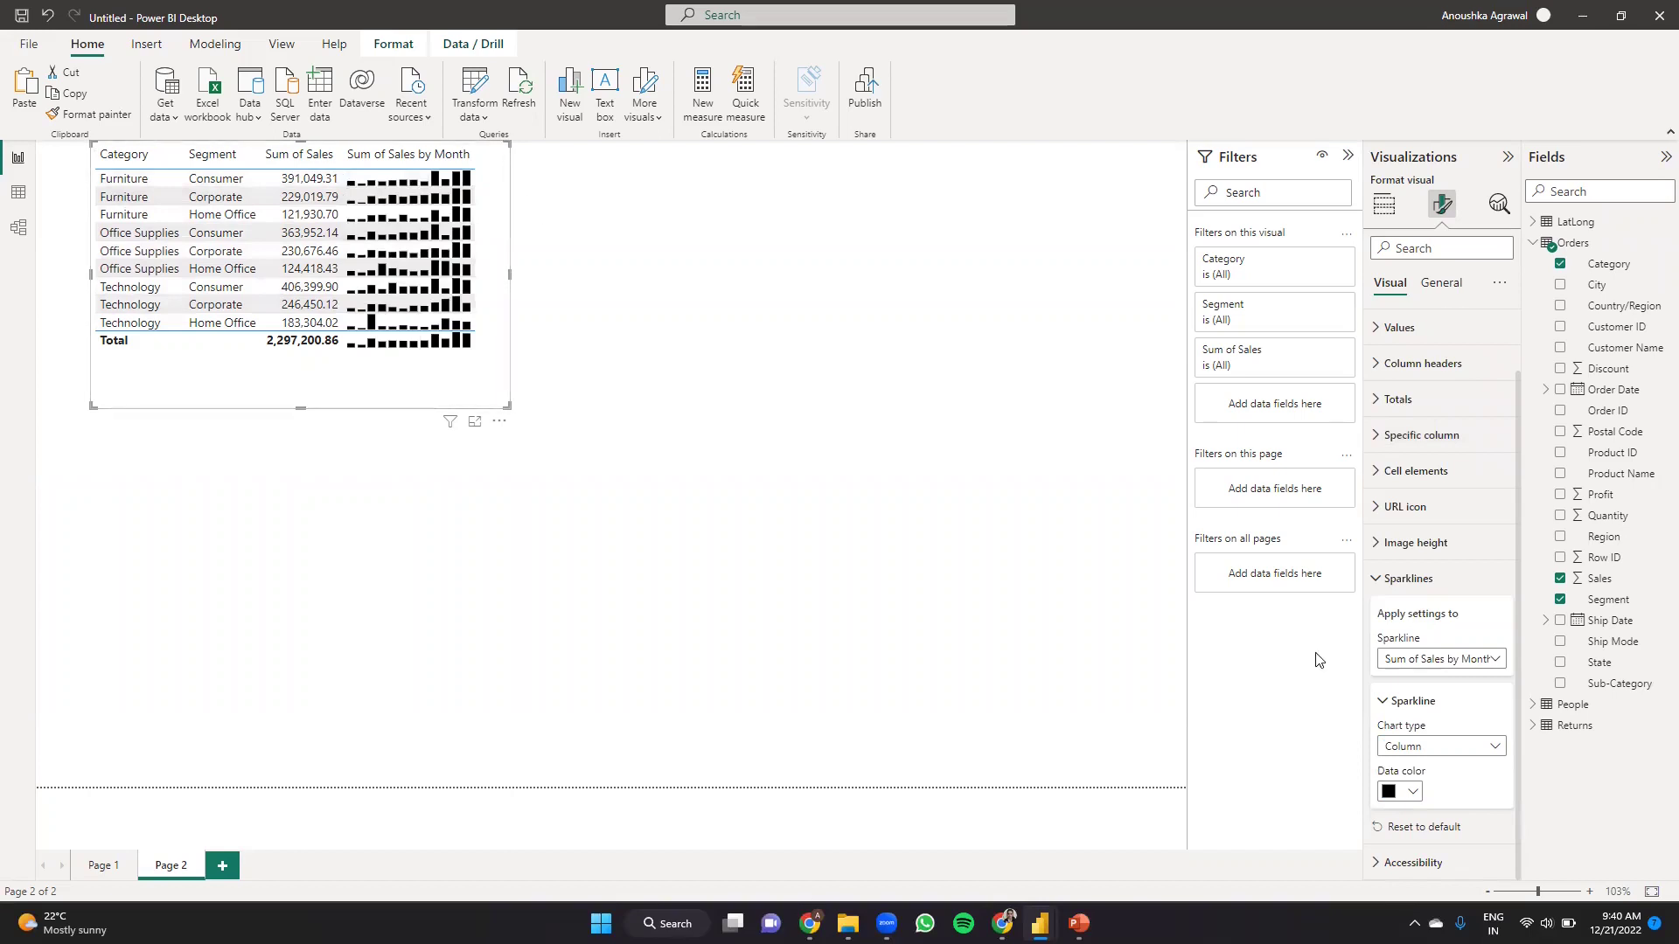
left_click(1426, 748)
left_click(1426, 748)
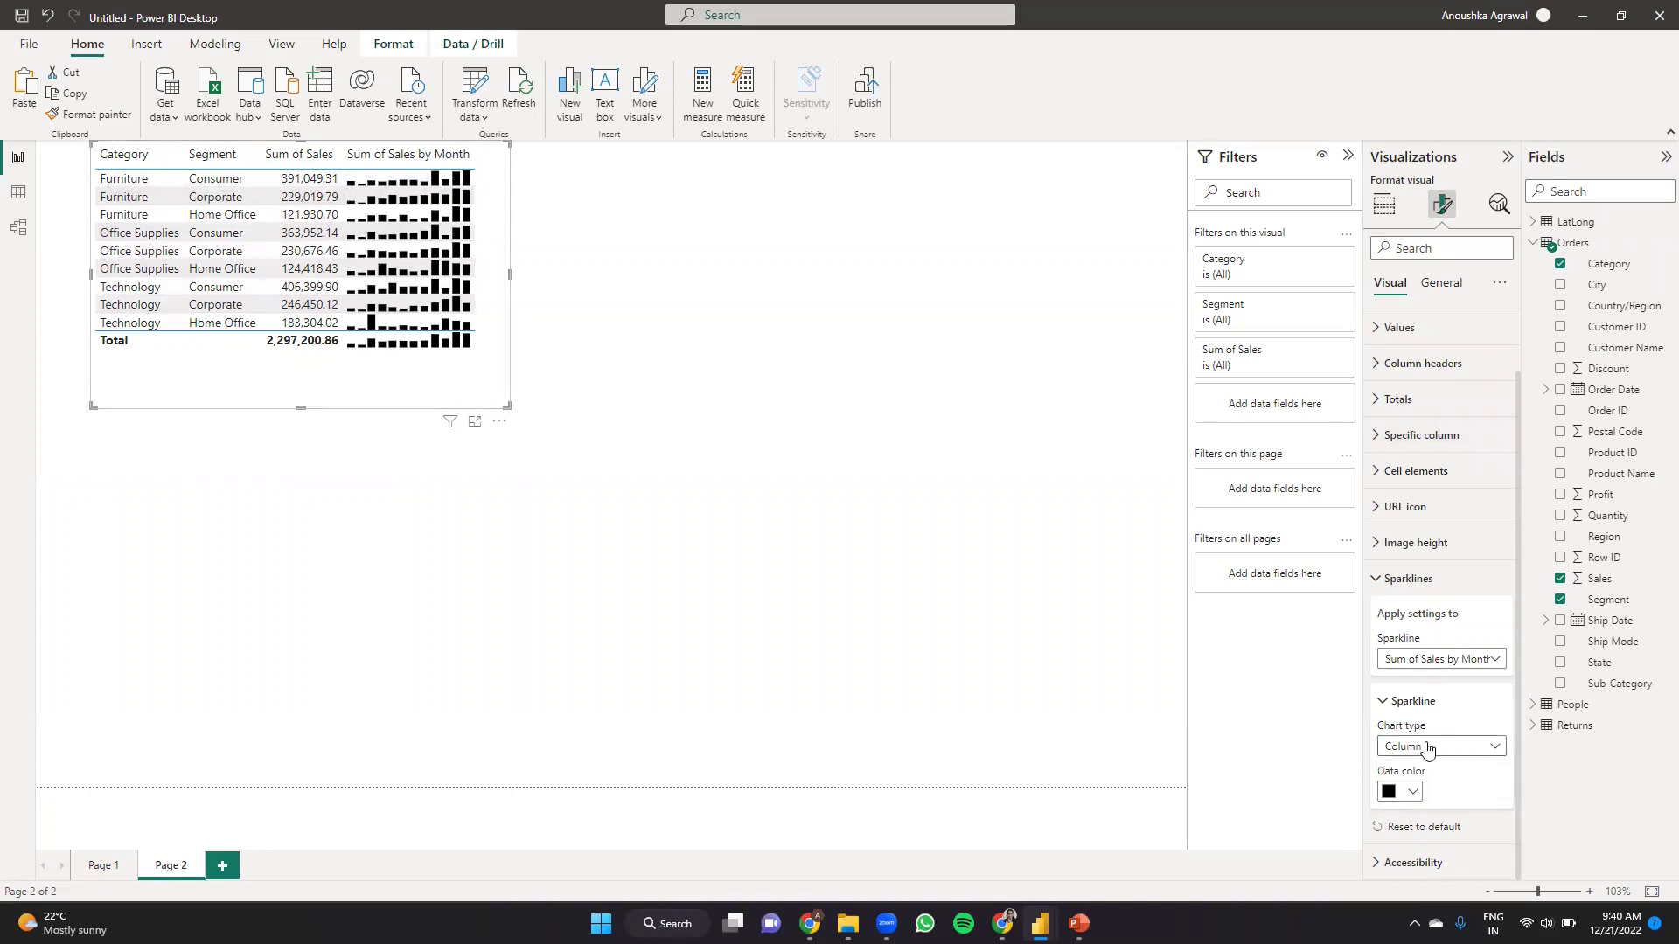
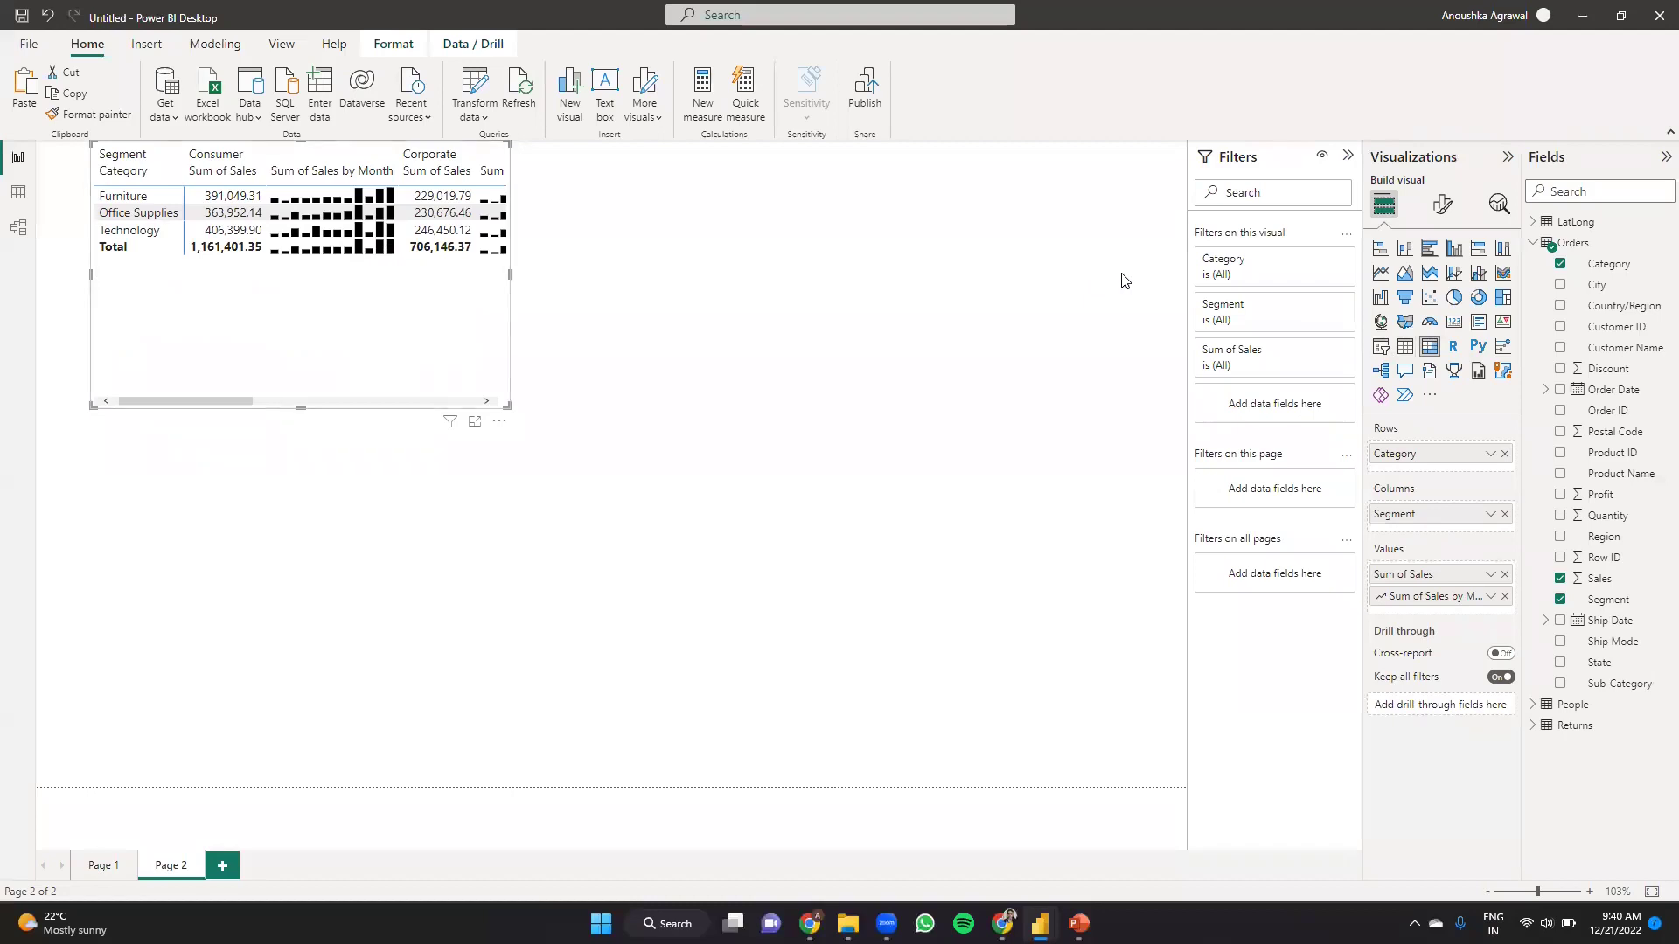
left_click(1442, 204)
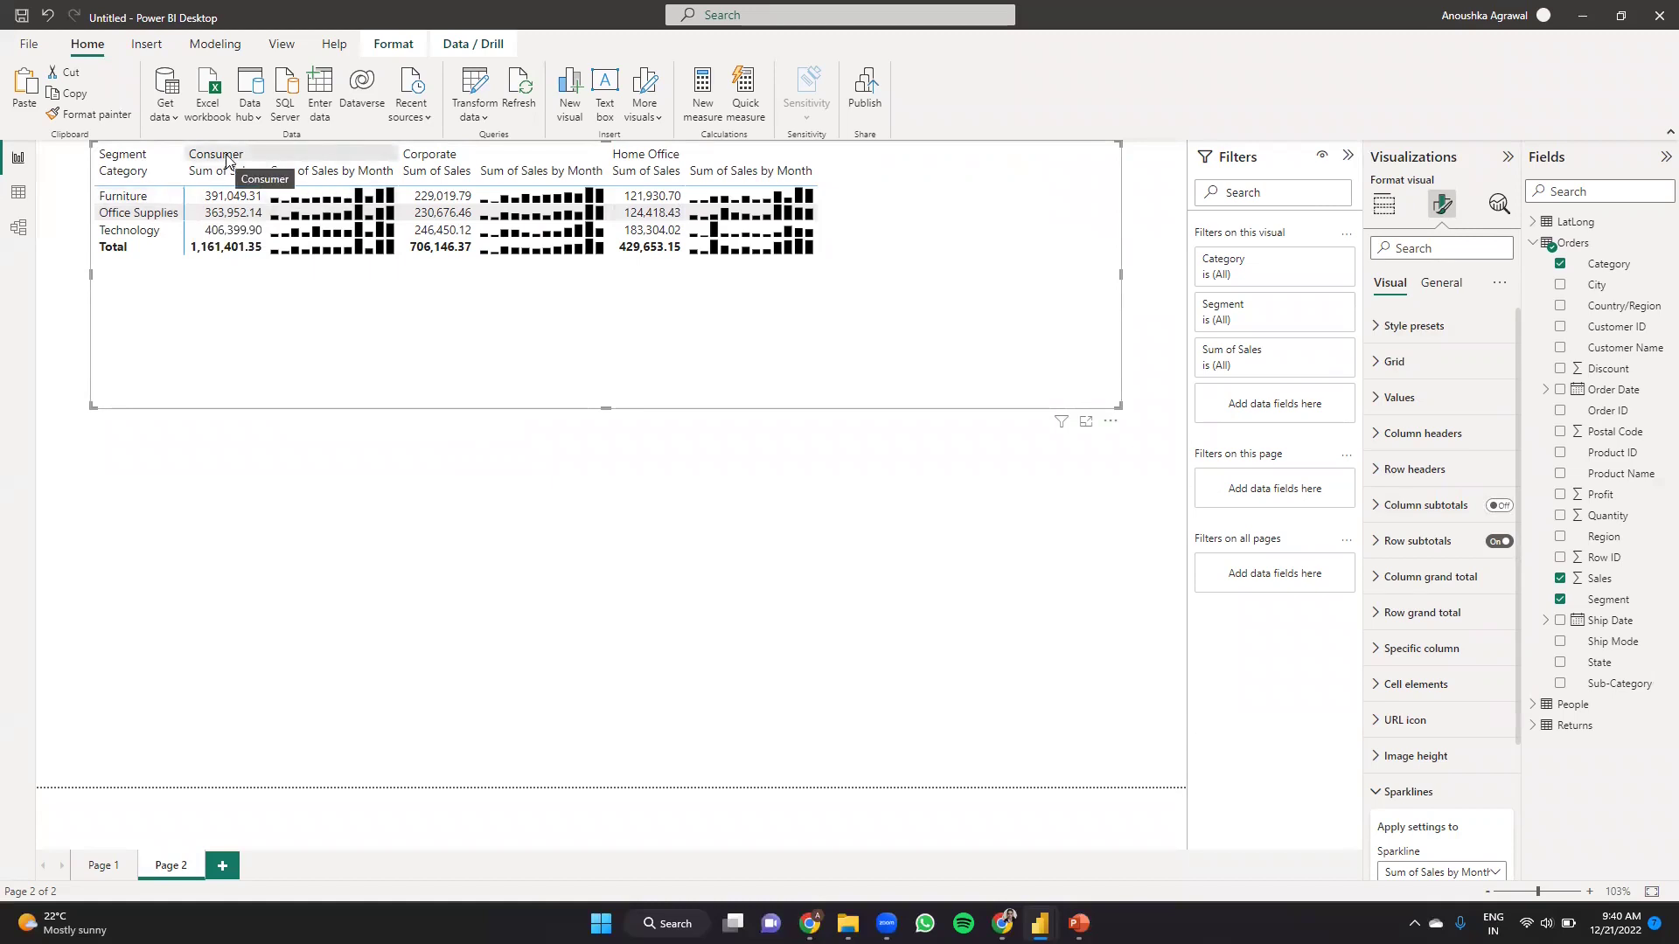
left_click(1383, 206)
left_click(1604, 195)
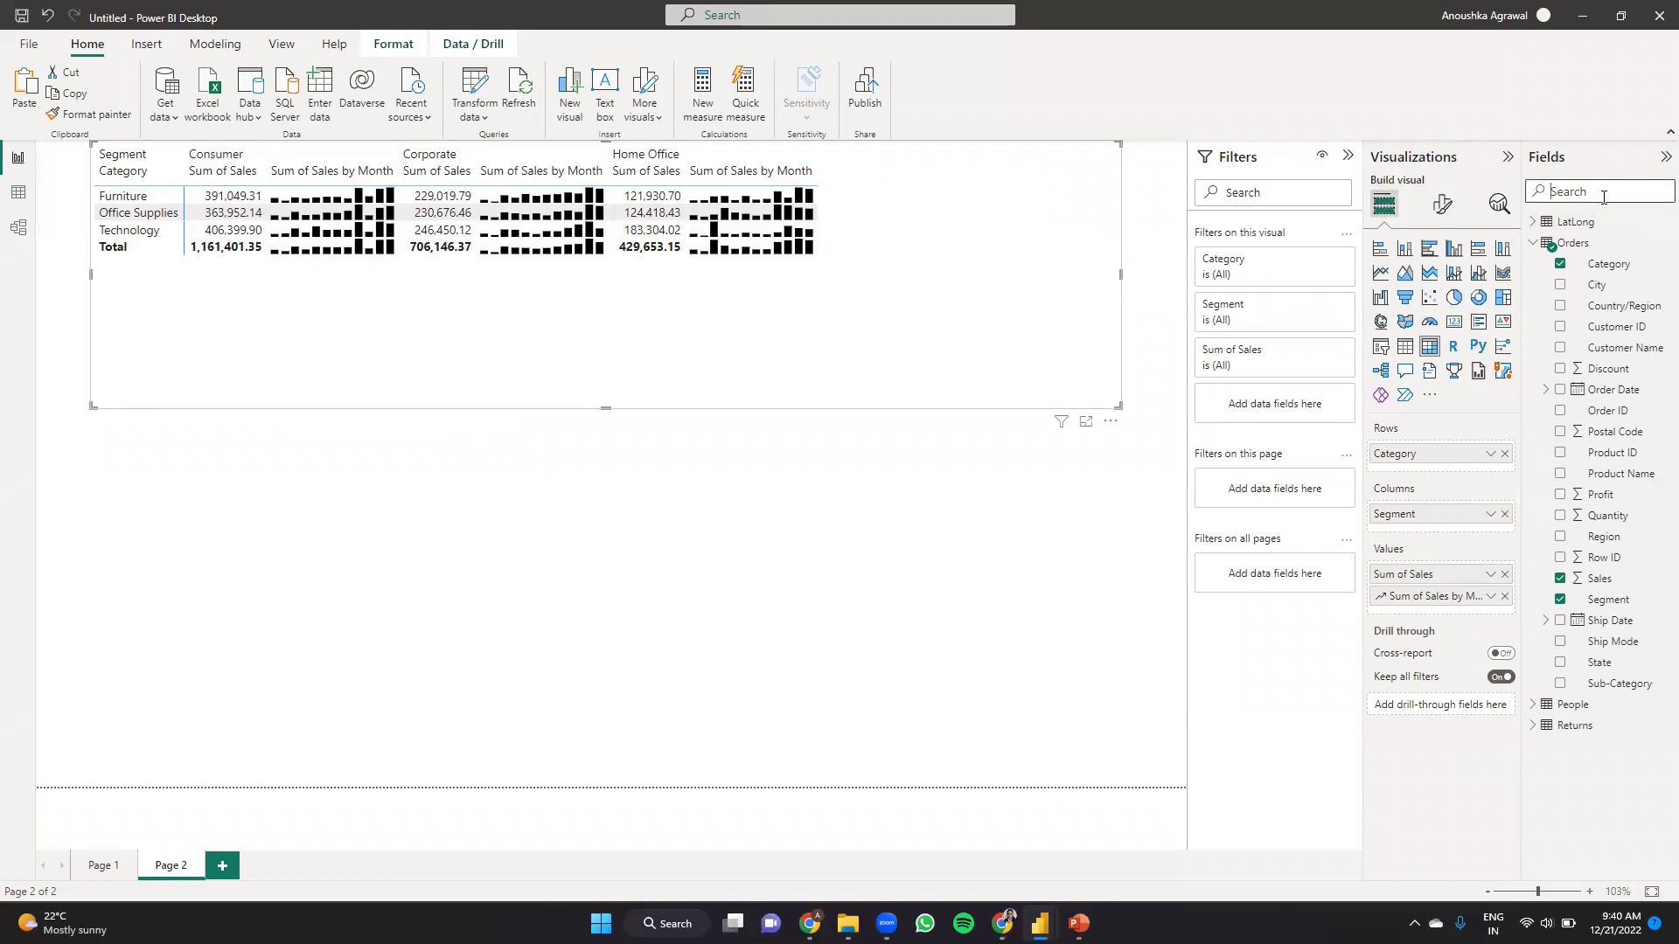
type("su")
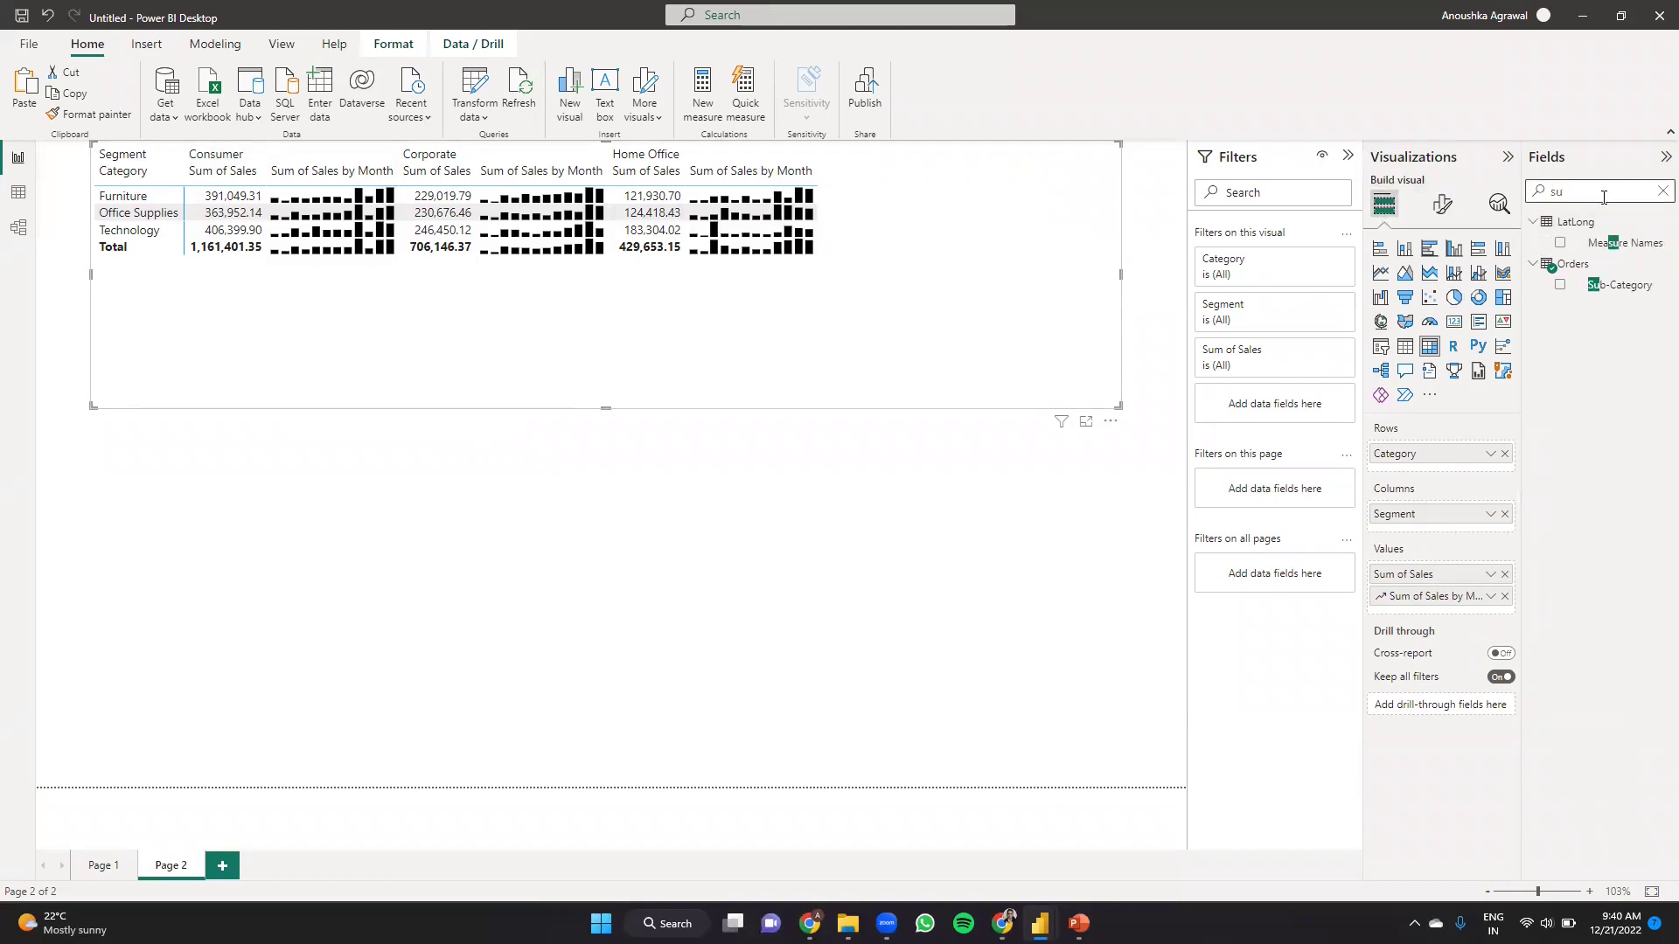
key("BackSpace")
key("BackSpace")
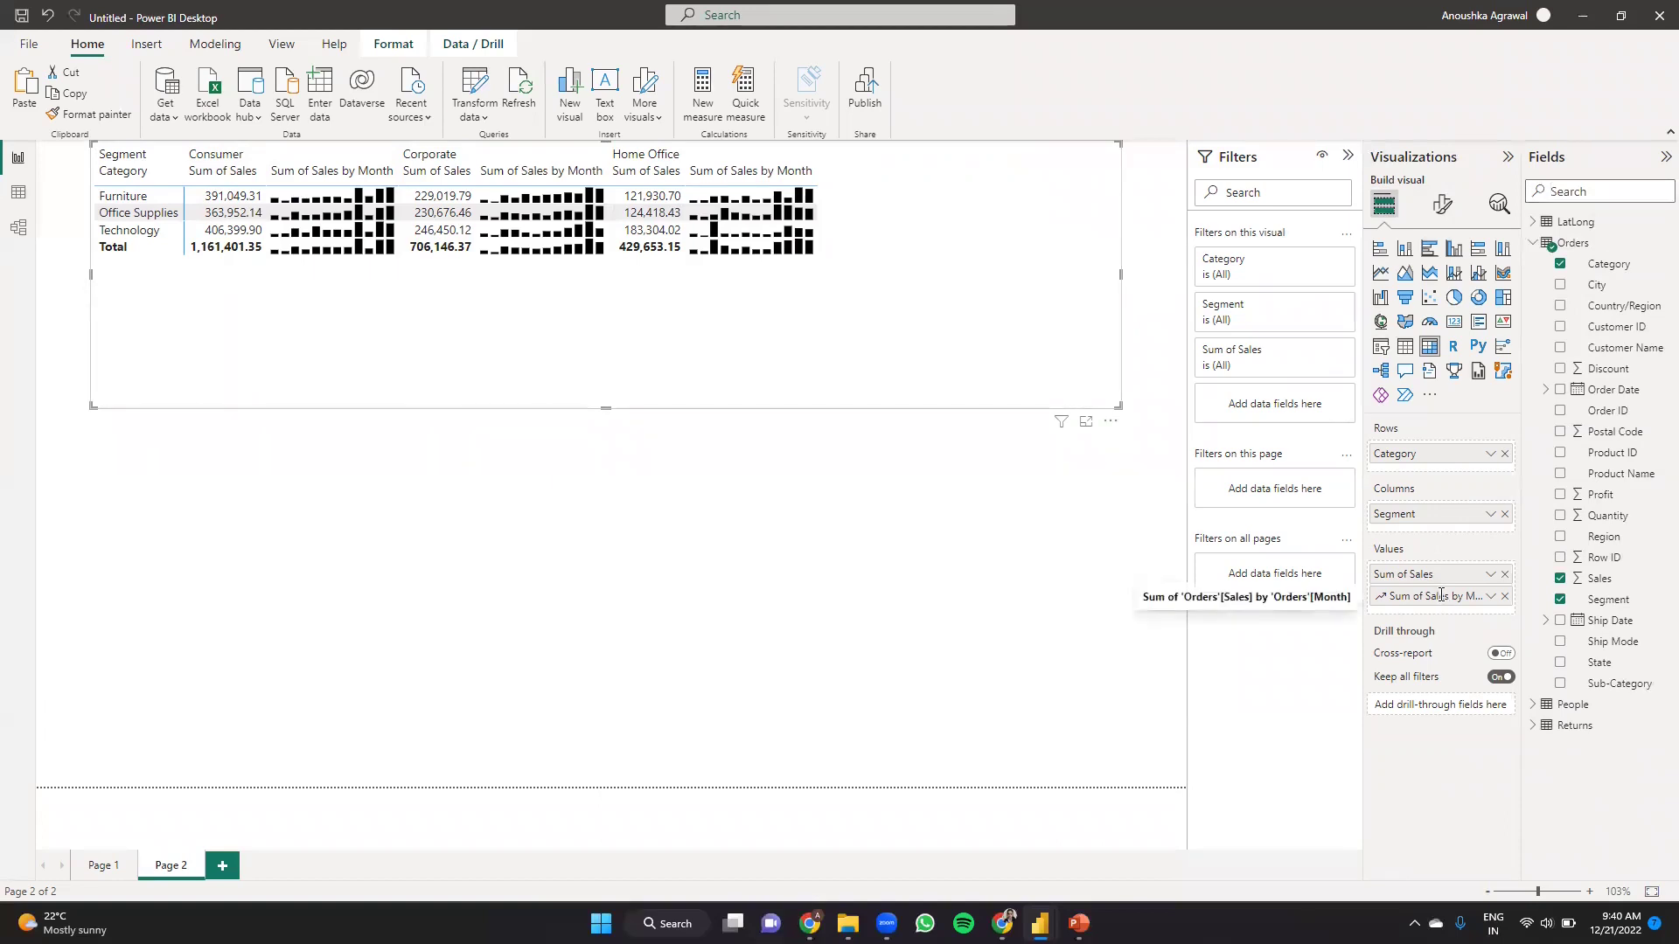
- Rename the matrix's monthly sales sparkline to "Order date"
double_click(1441, 595)
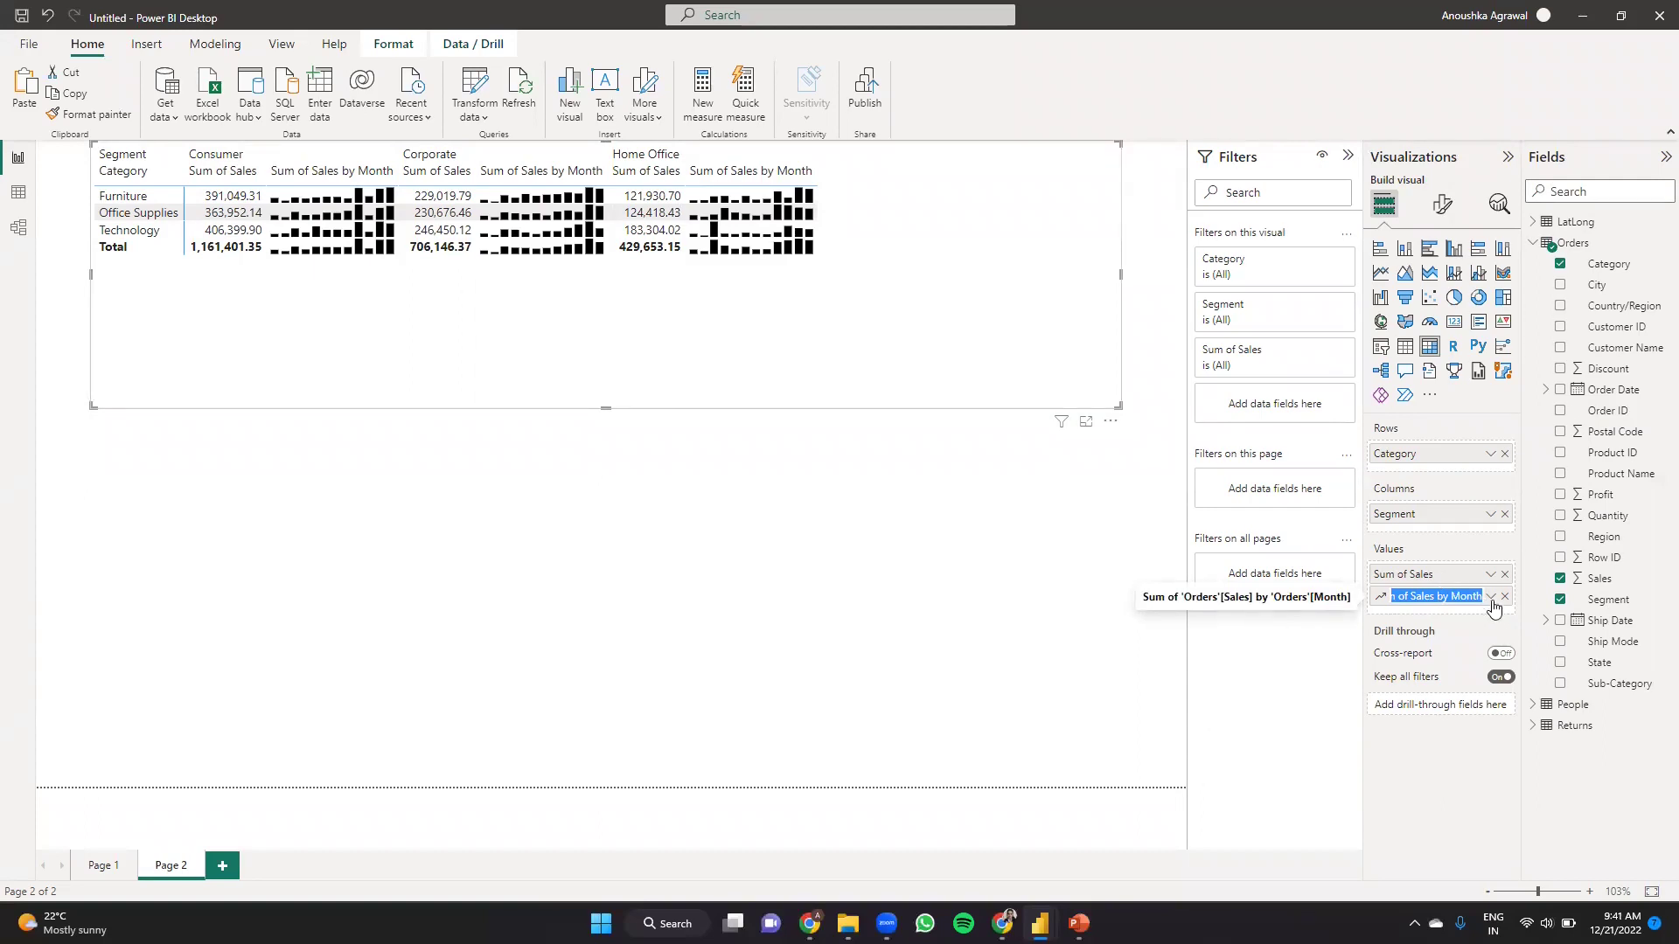
type("Order date")
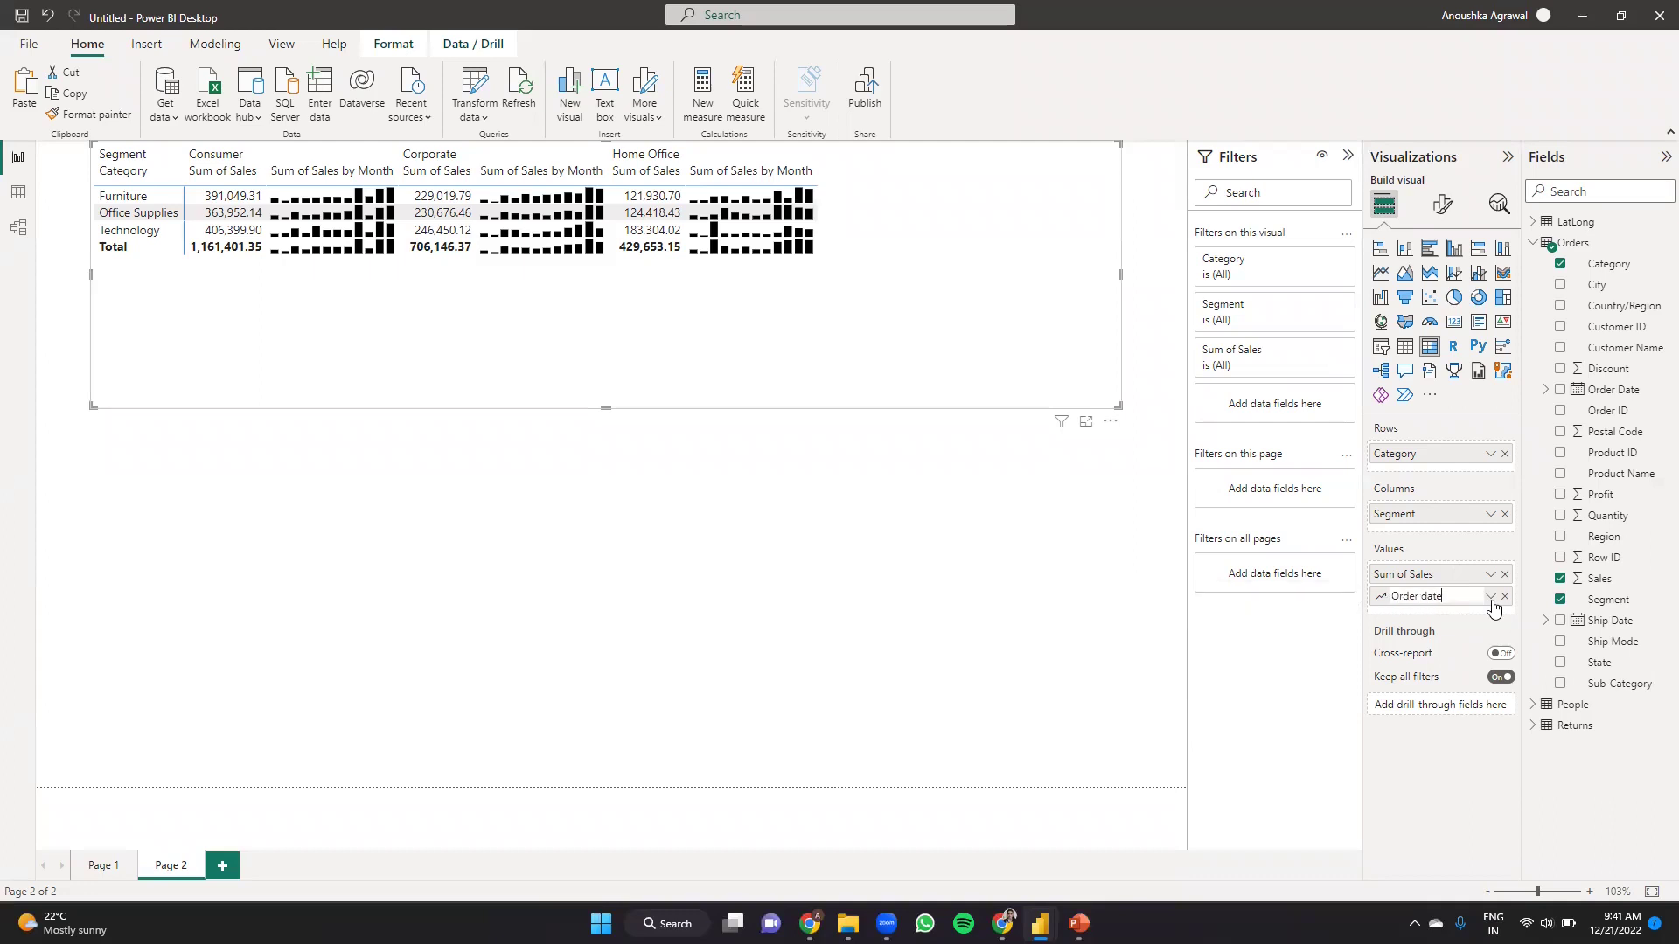
key("Return")
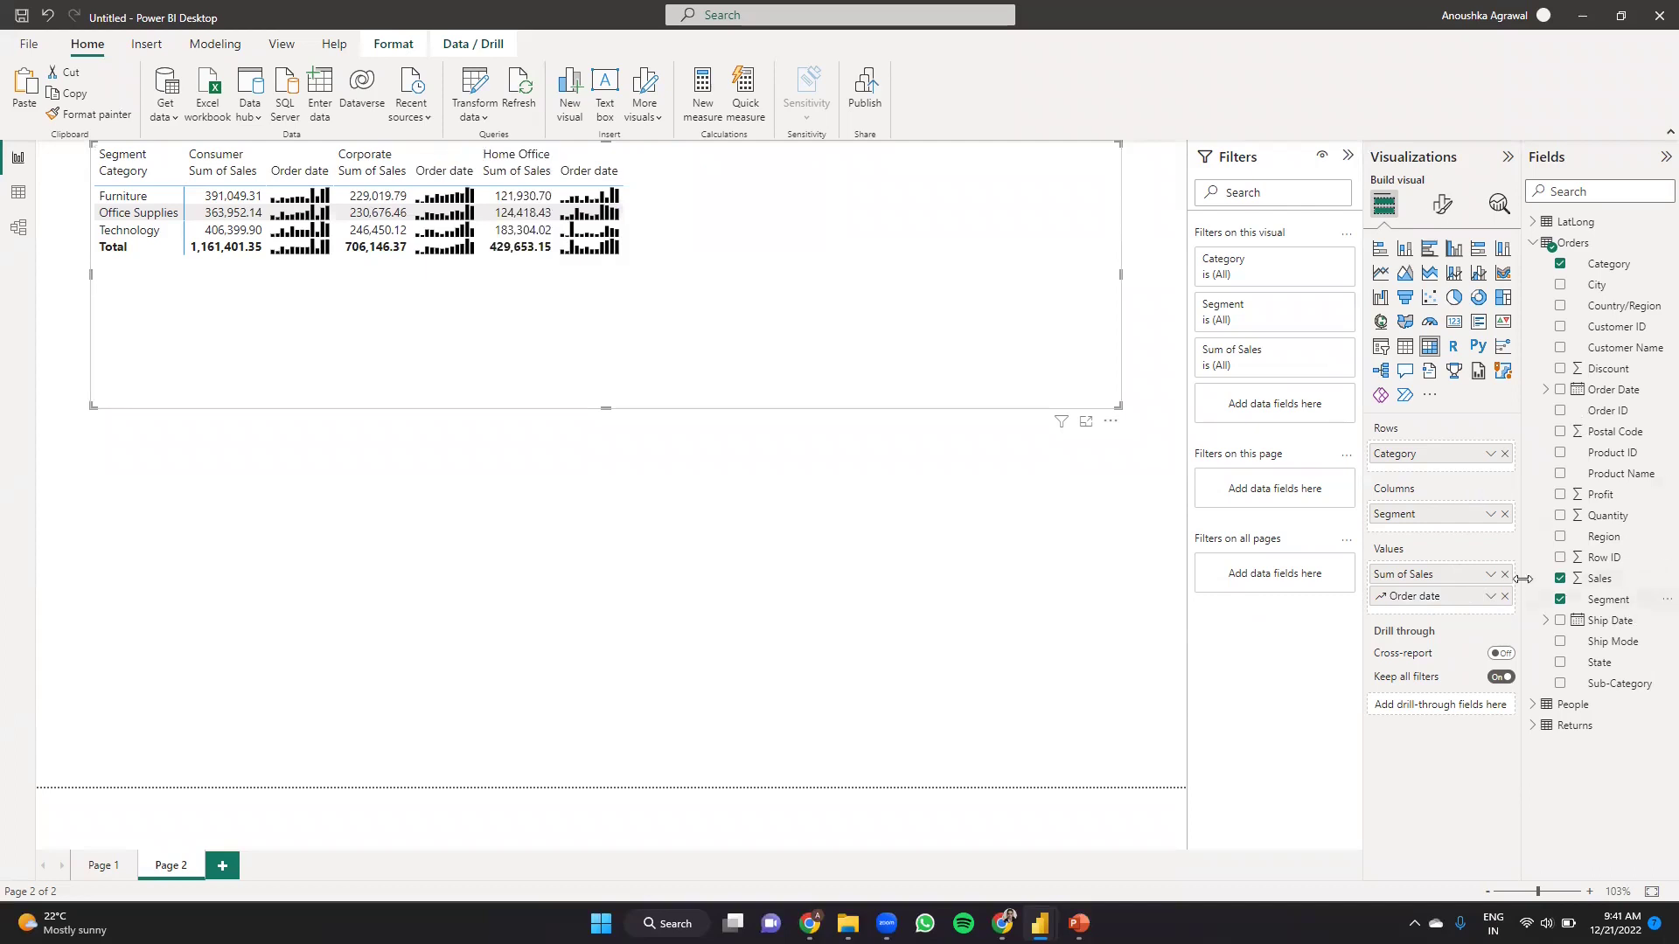
- Add a second sparkline to the matrix showing the sum of Sales by Month from the Ship Date hierarchy
left_click(1491, 574)
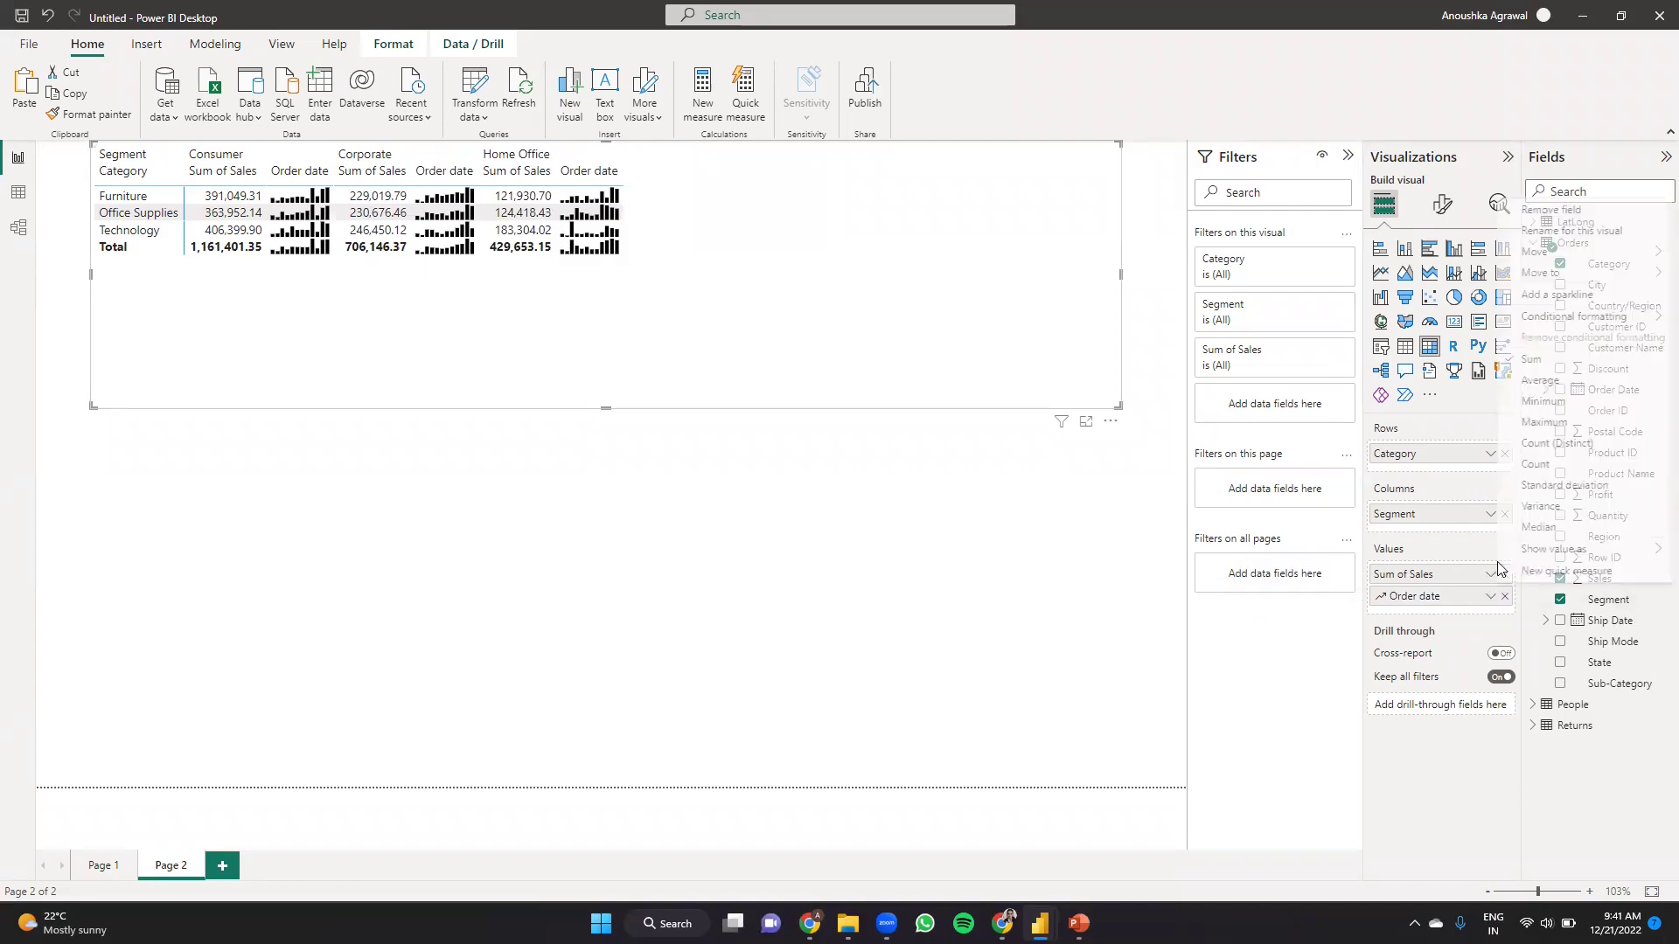
left_click(1565, 295)
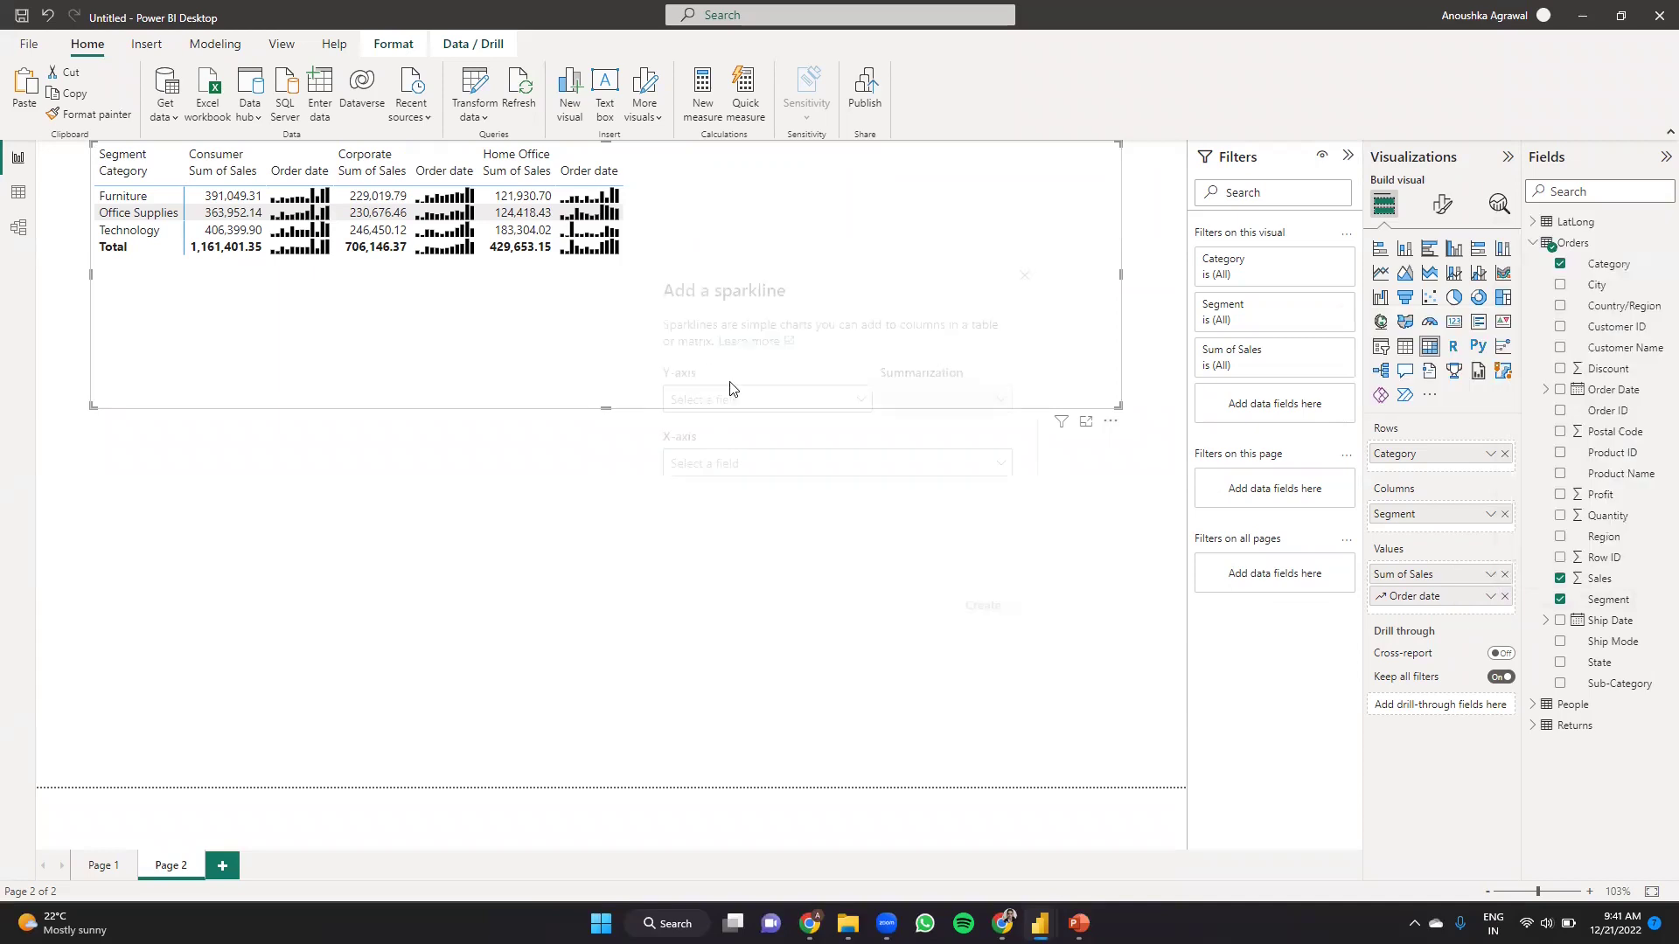
left_click(754, 456)
left_click(735, 545)
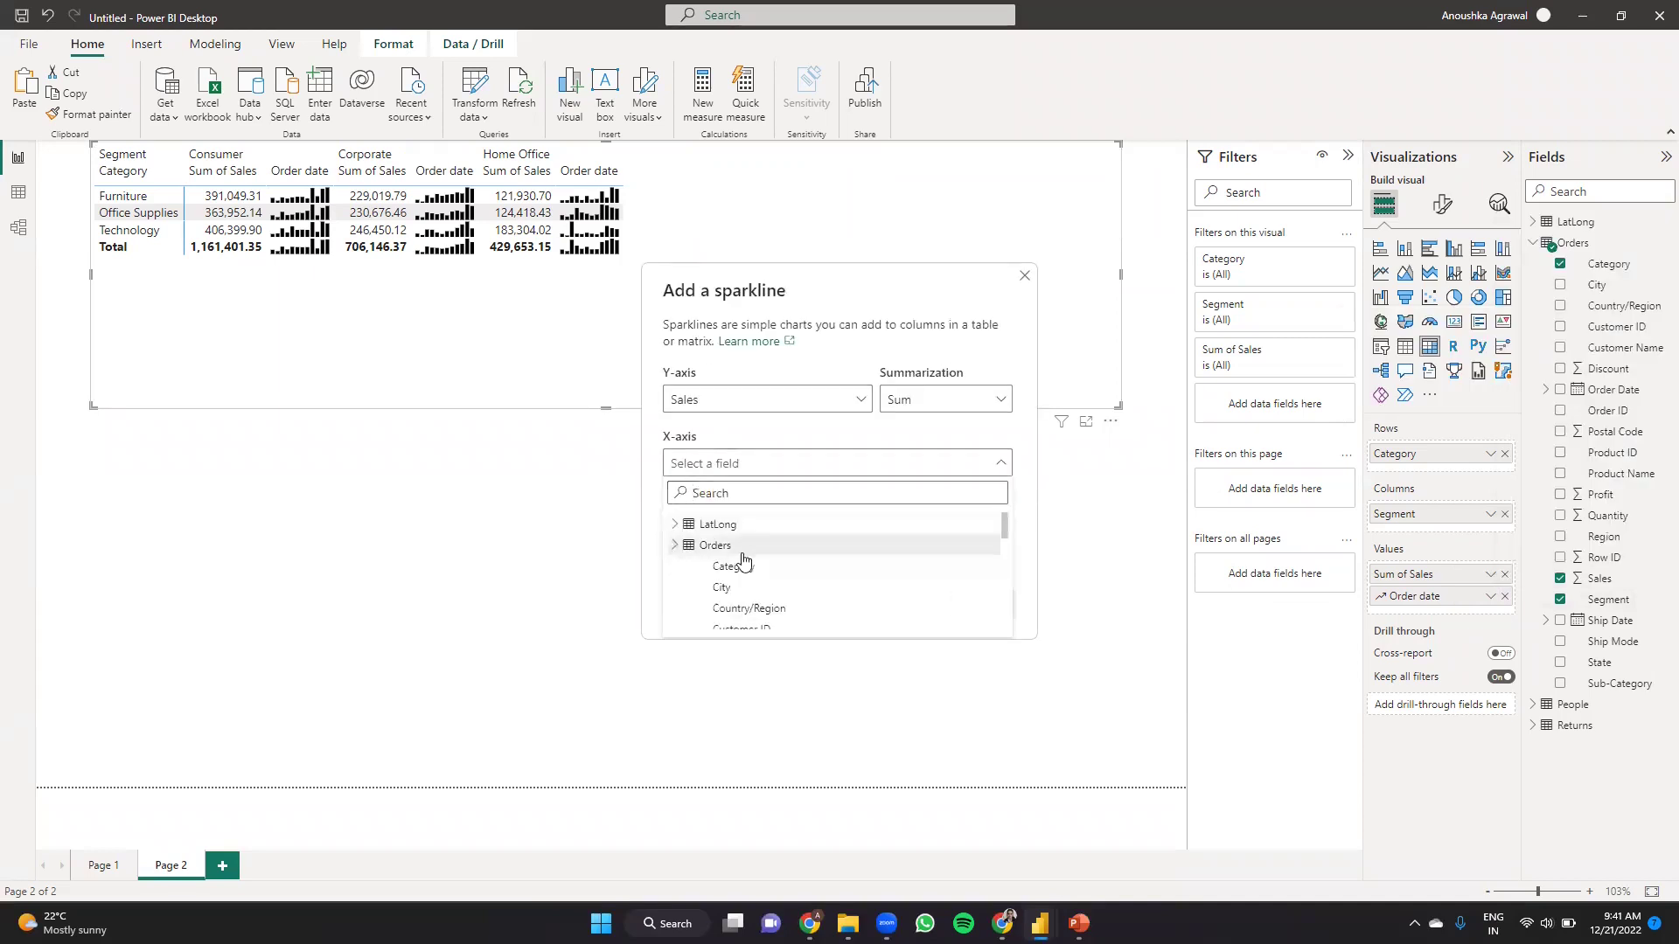
scroll(759, 569, "down", 2)
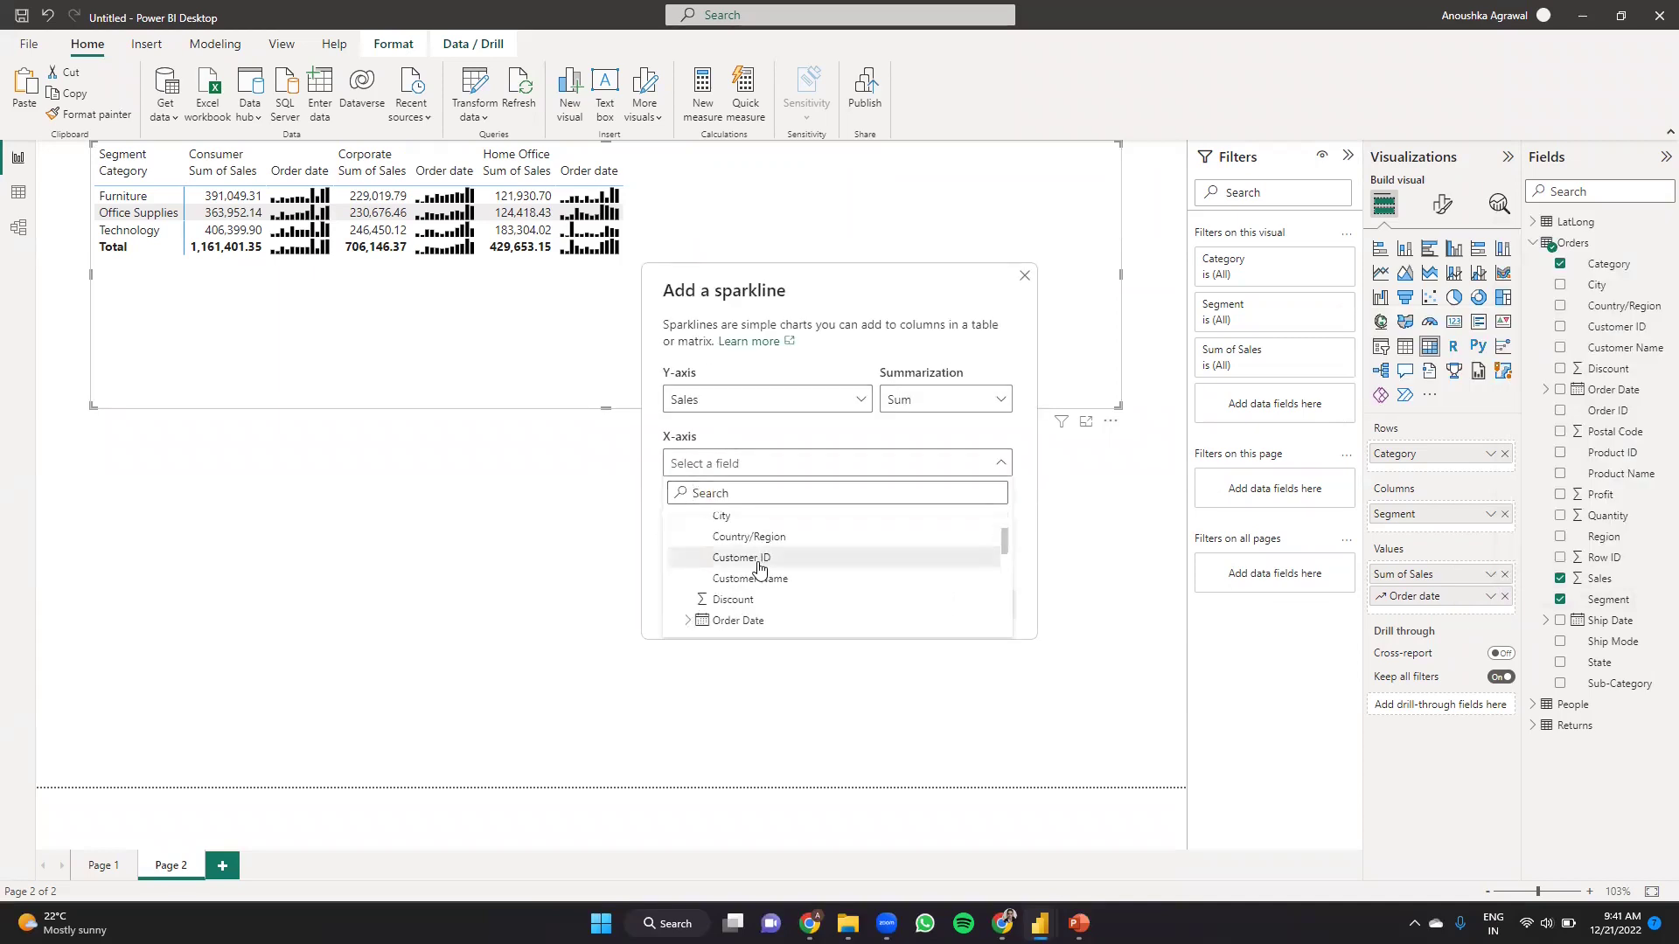
scroll(759, 569, "down", 8)
left_click(684, 573)
scroll(783, 600, "down", 2)
left_click(701, 541)
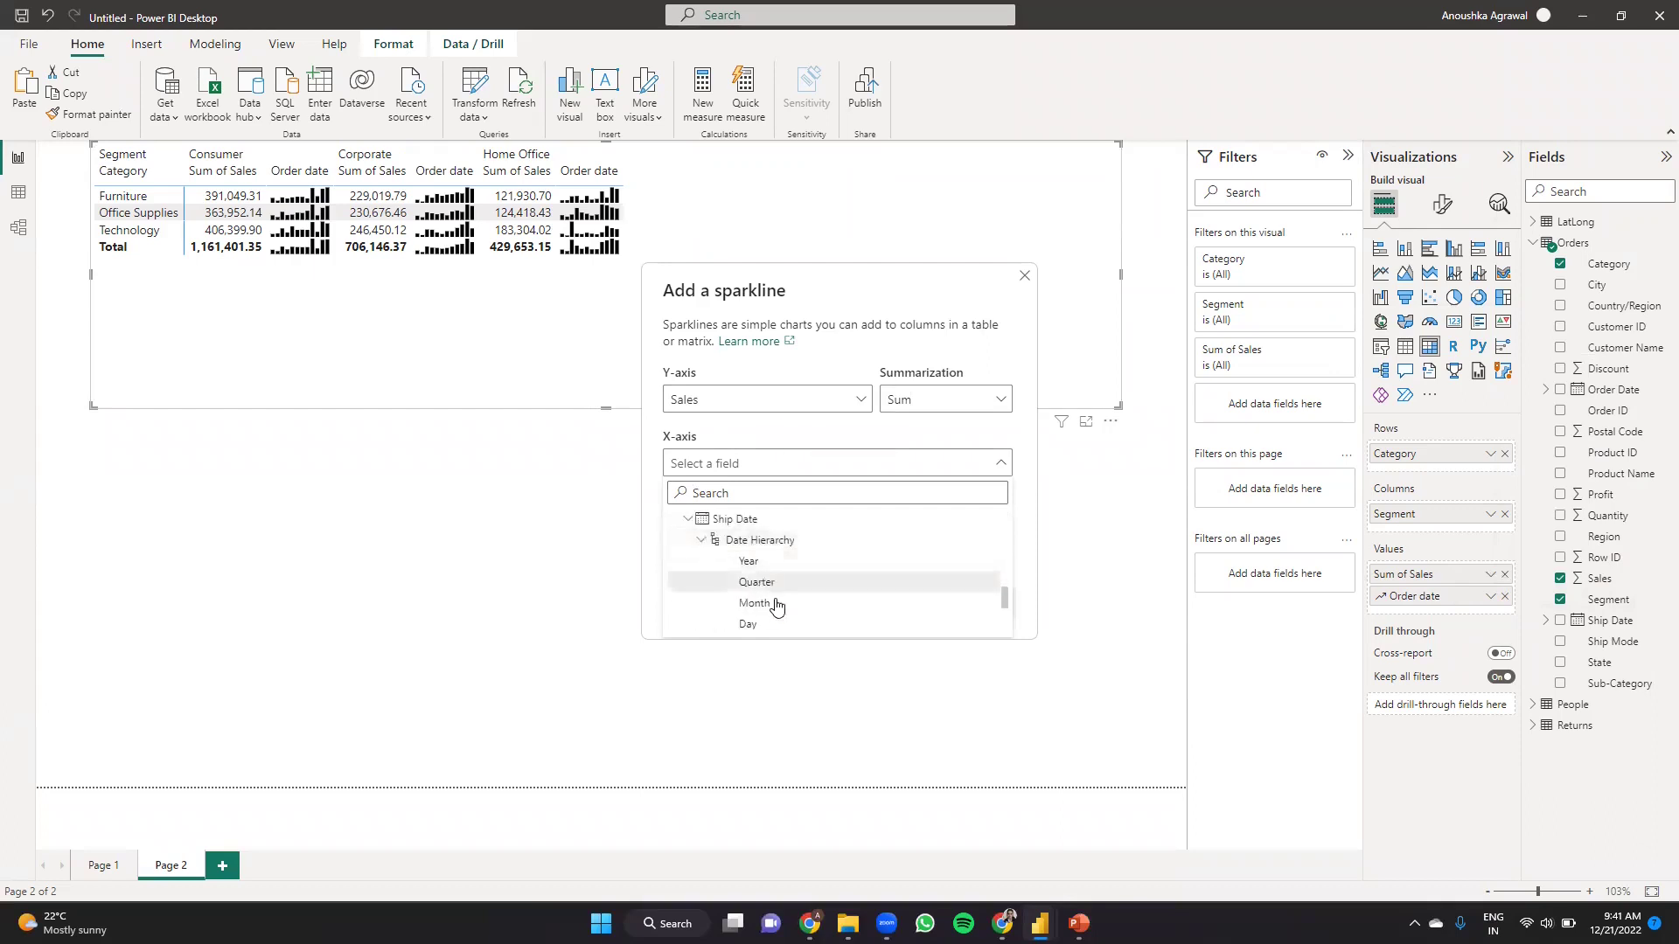
left_click(774, 604)
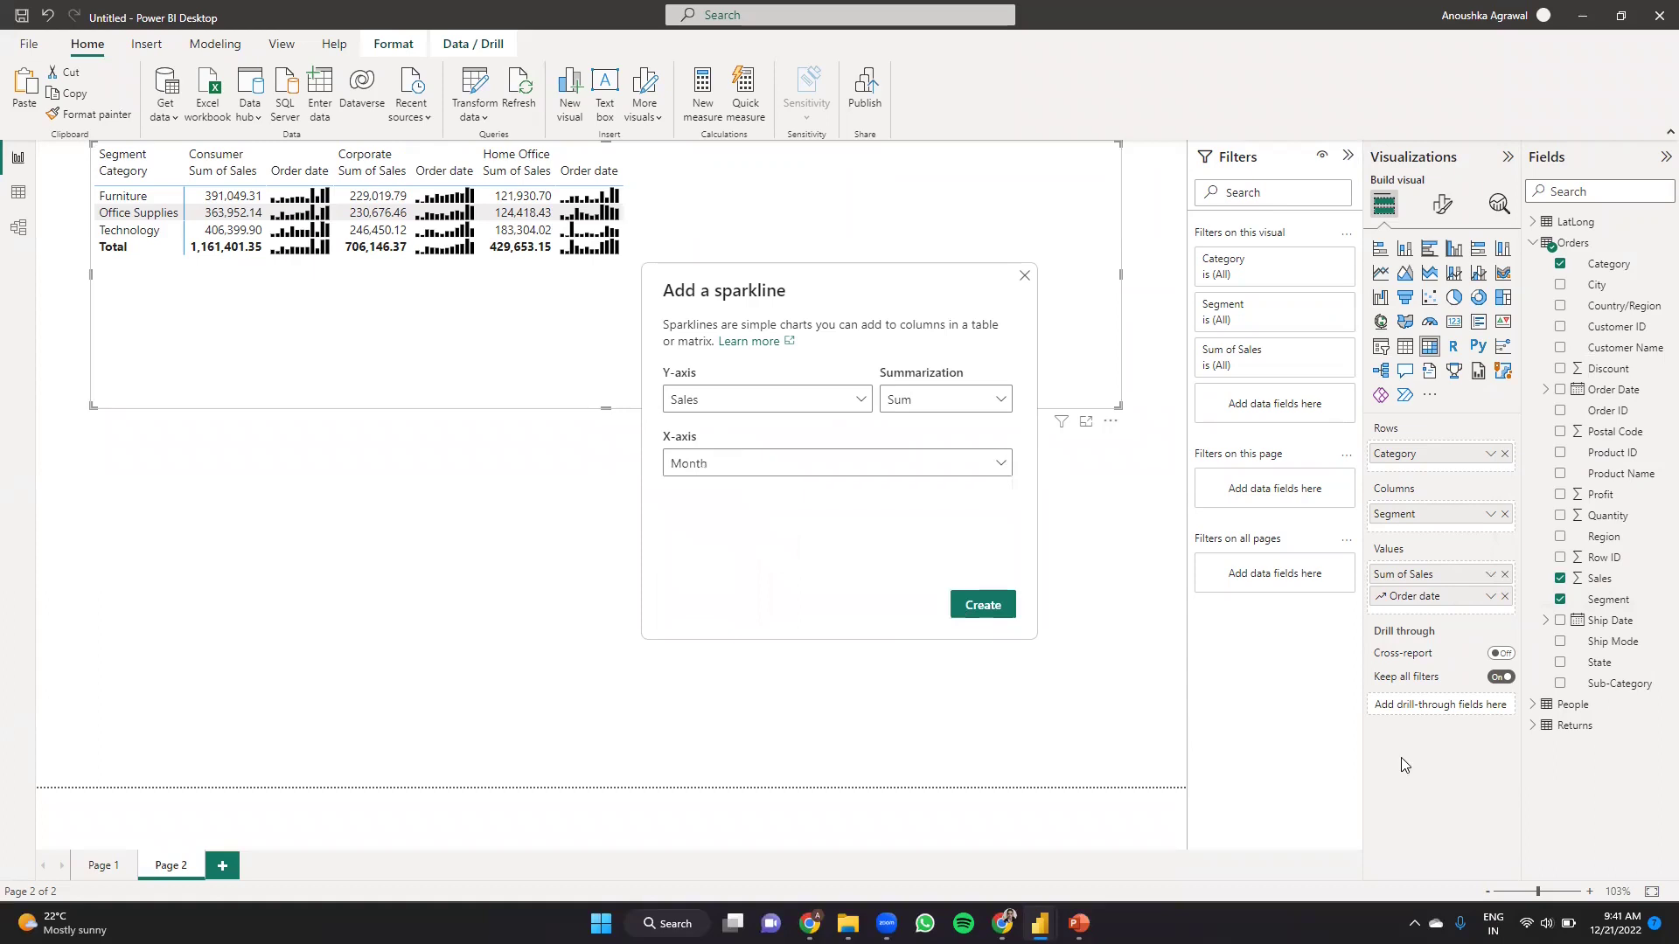
left_click(416, 242)
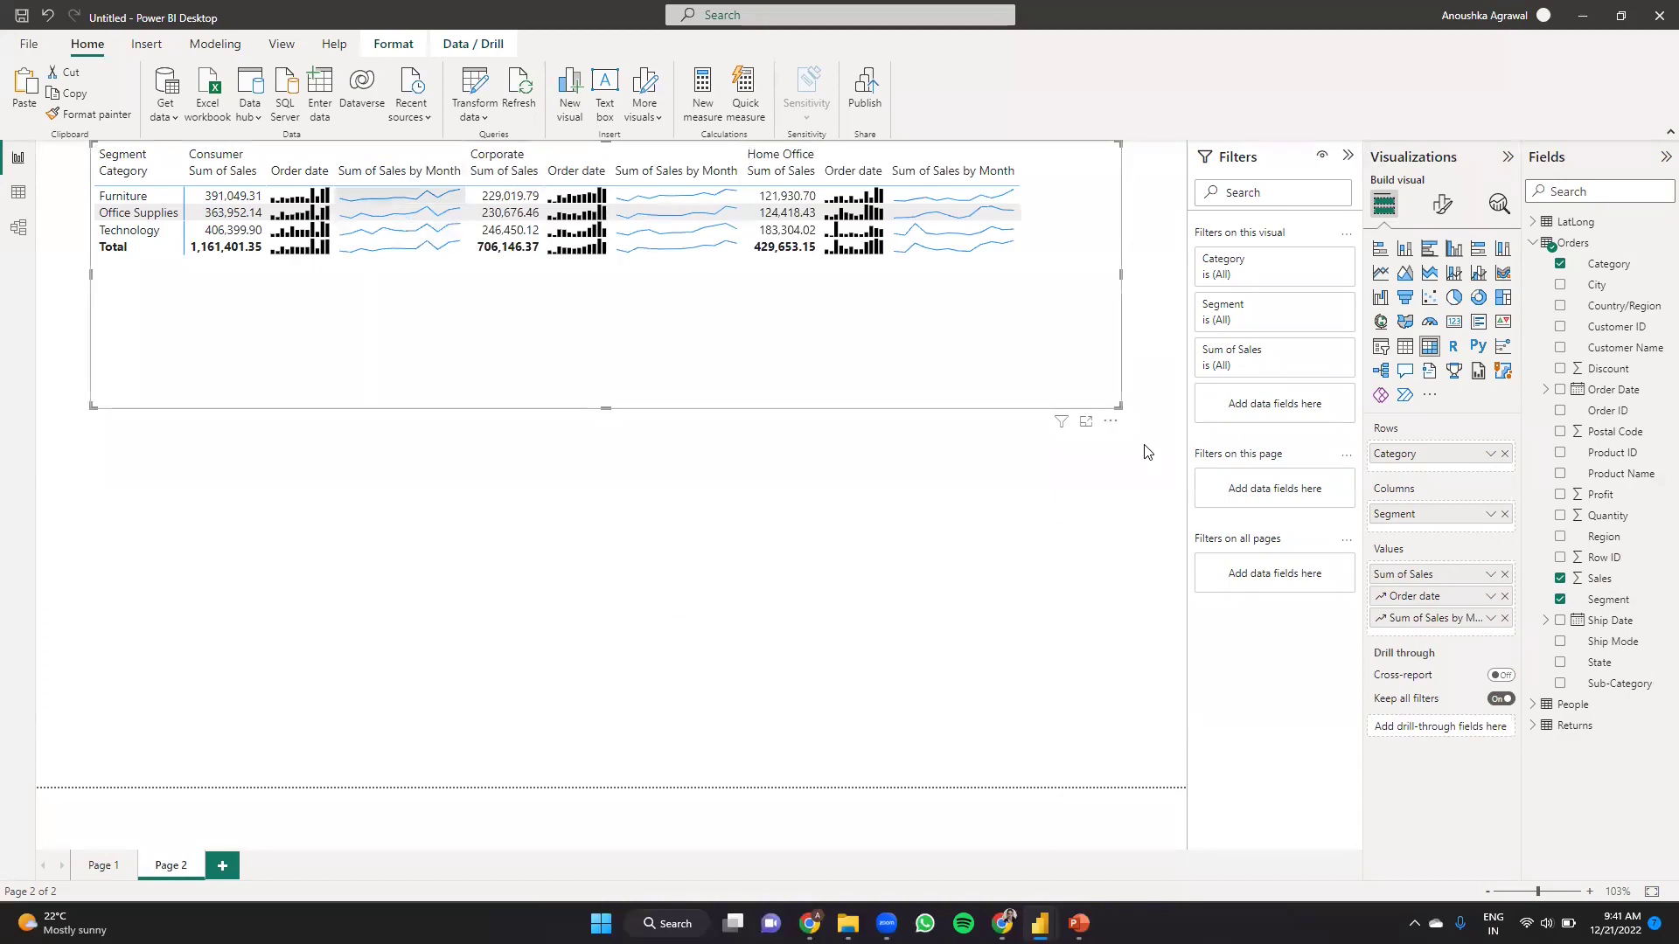
- Rename the new line sparkline to "Ship date"
double_click(1439, 619)
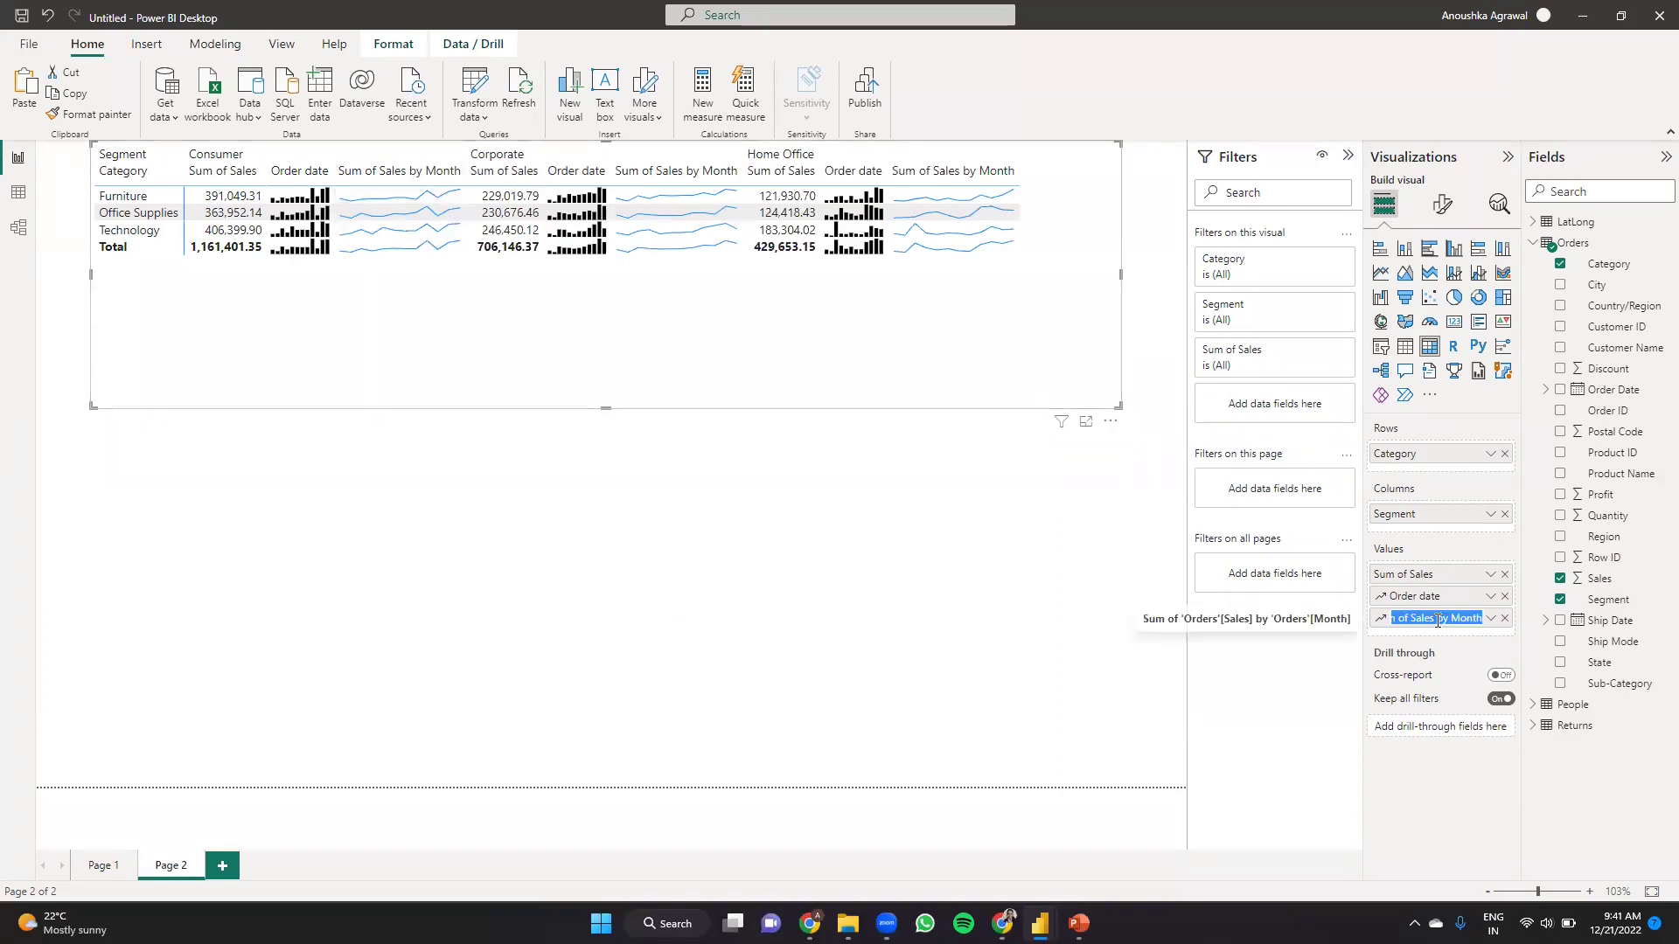
type("Shi")
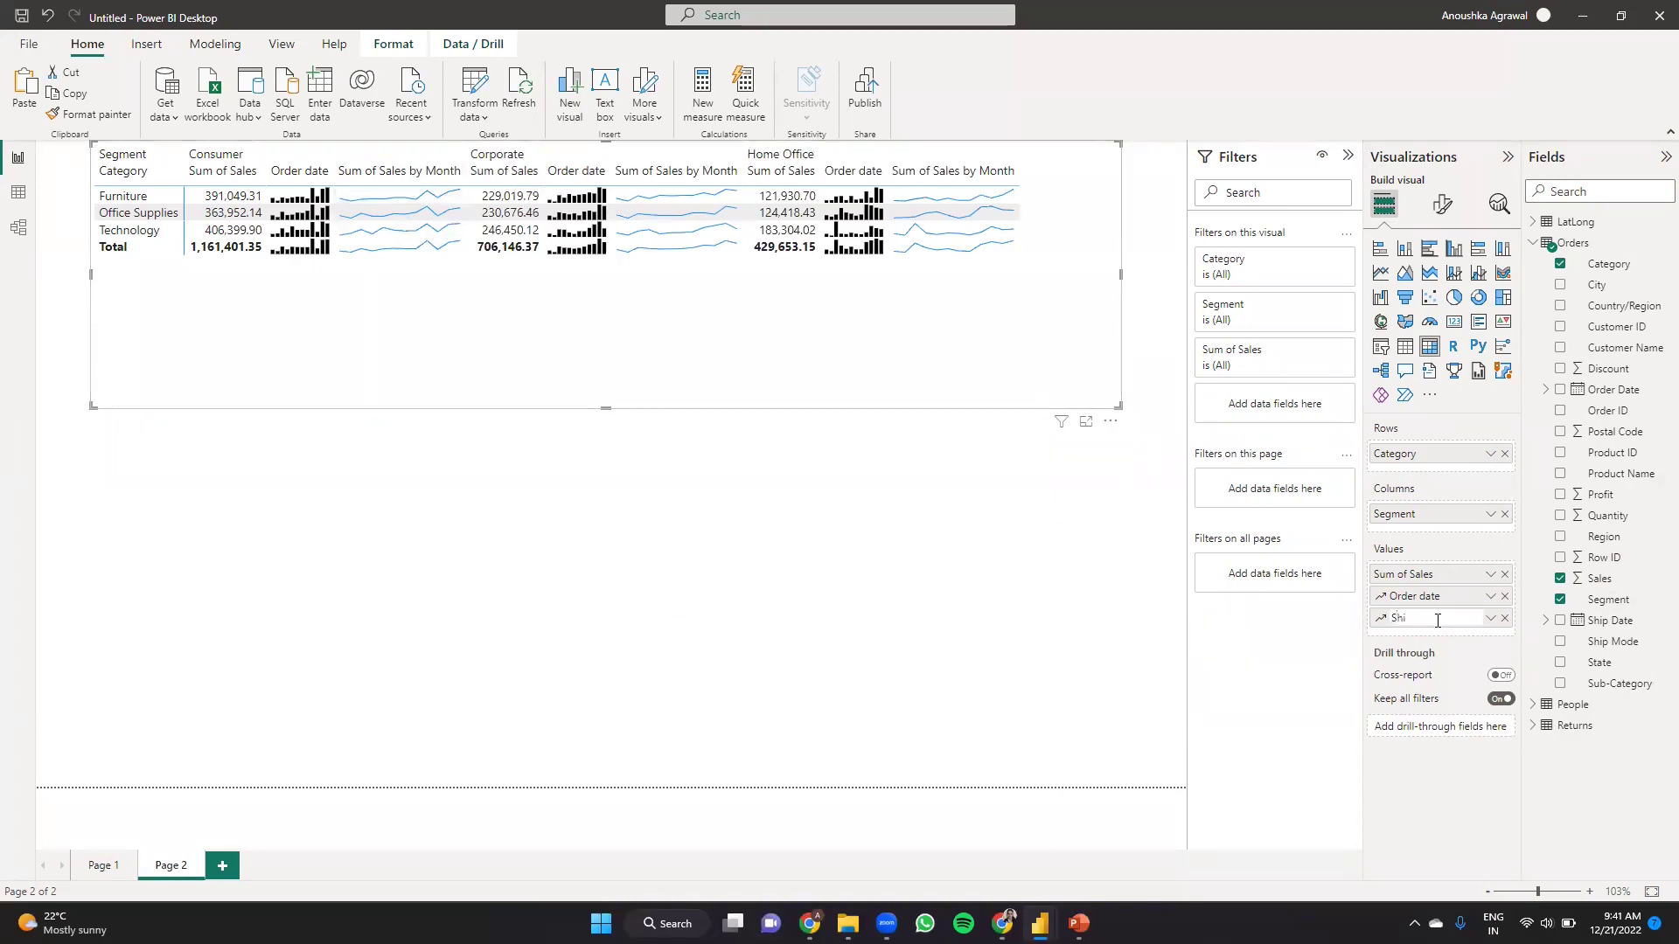
type("p date")
key("Return")
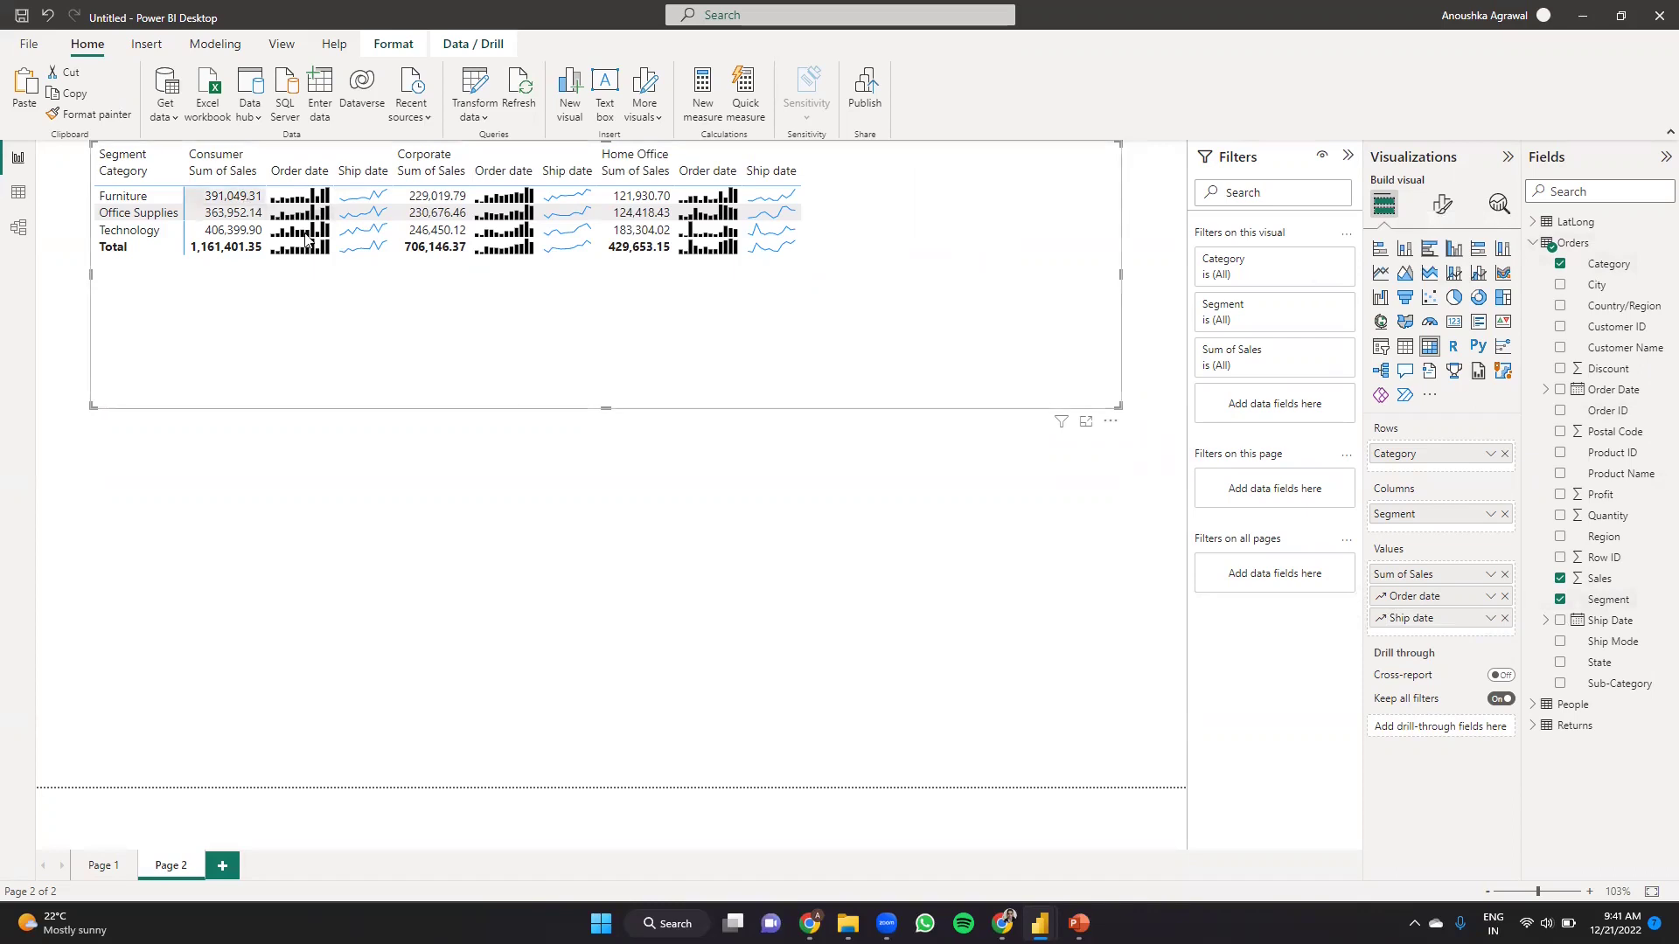
- Find the Sub-Category field by searching for "sub" and add it to the matrix rows below Category
left_click(1583, 195)
type("sub cate")
key("BackSpace")
key("BackSpace")
key("BackSpace")
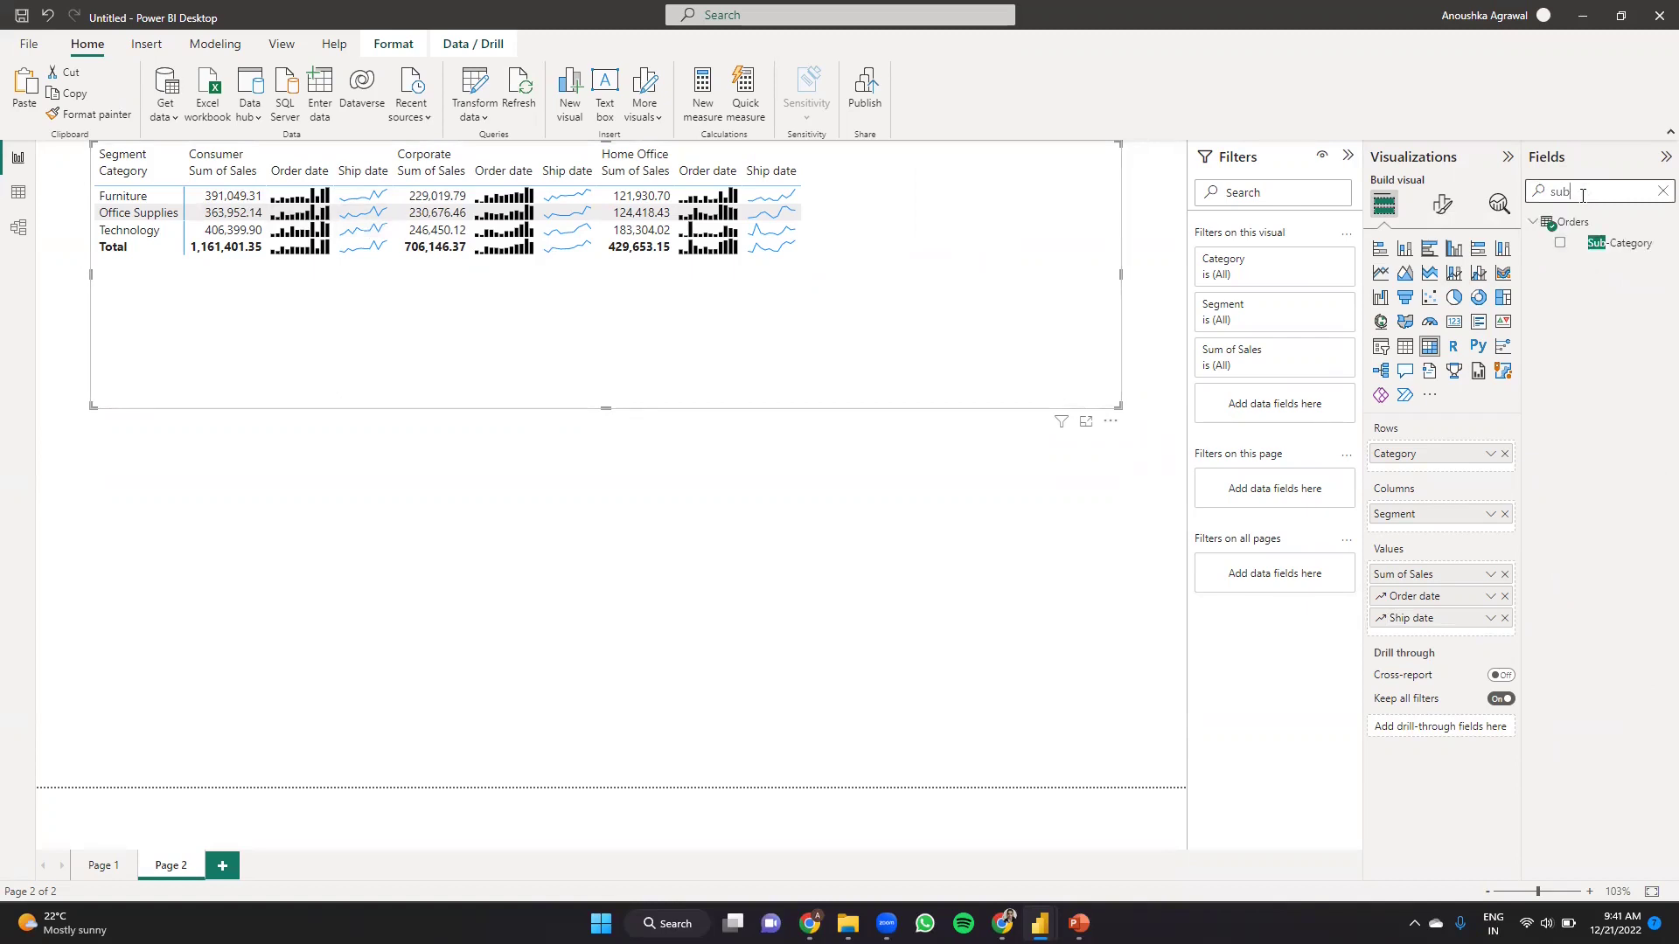
left_click_drag(1625, 244, 1519, 432)
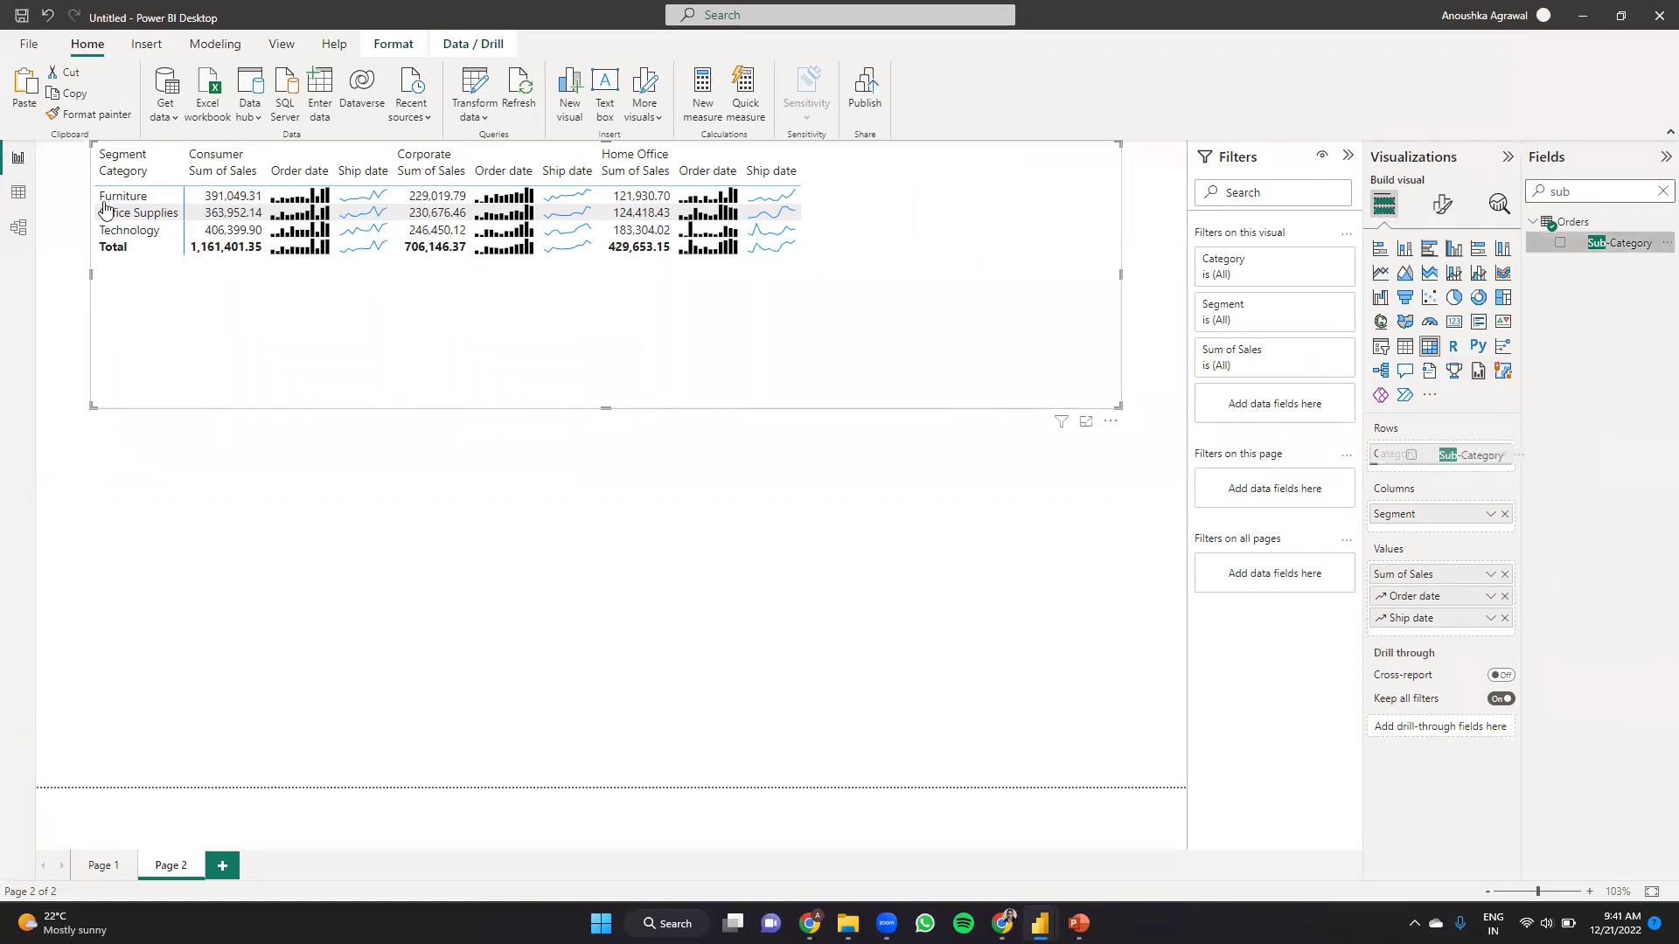
- Expand the Furniture row to view the sparklines of its sub-categories, and collapse it again
left_click_drag(104, 207, 104, 205)
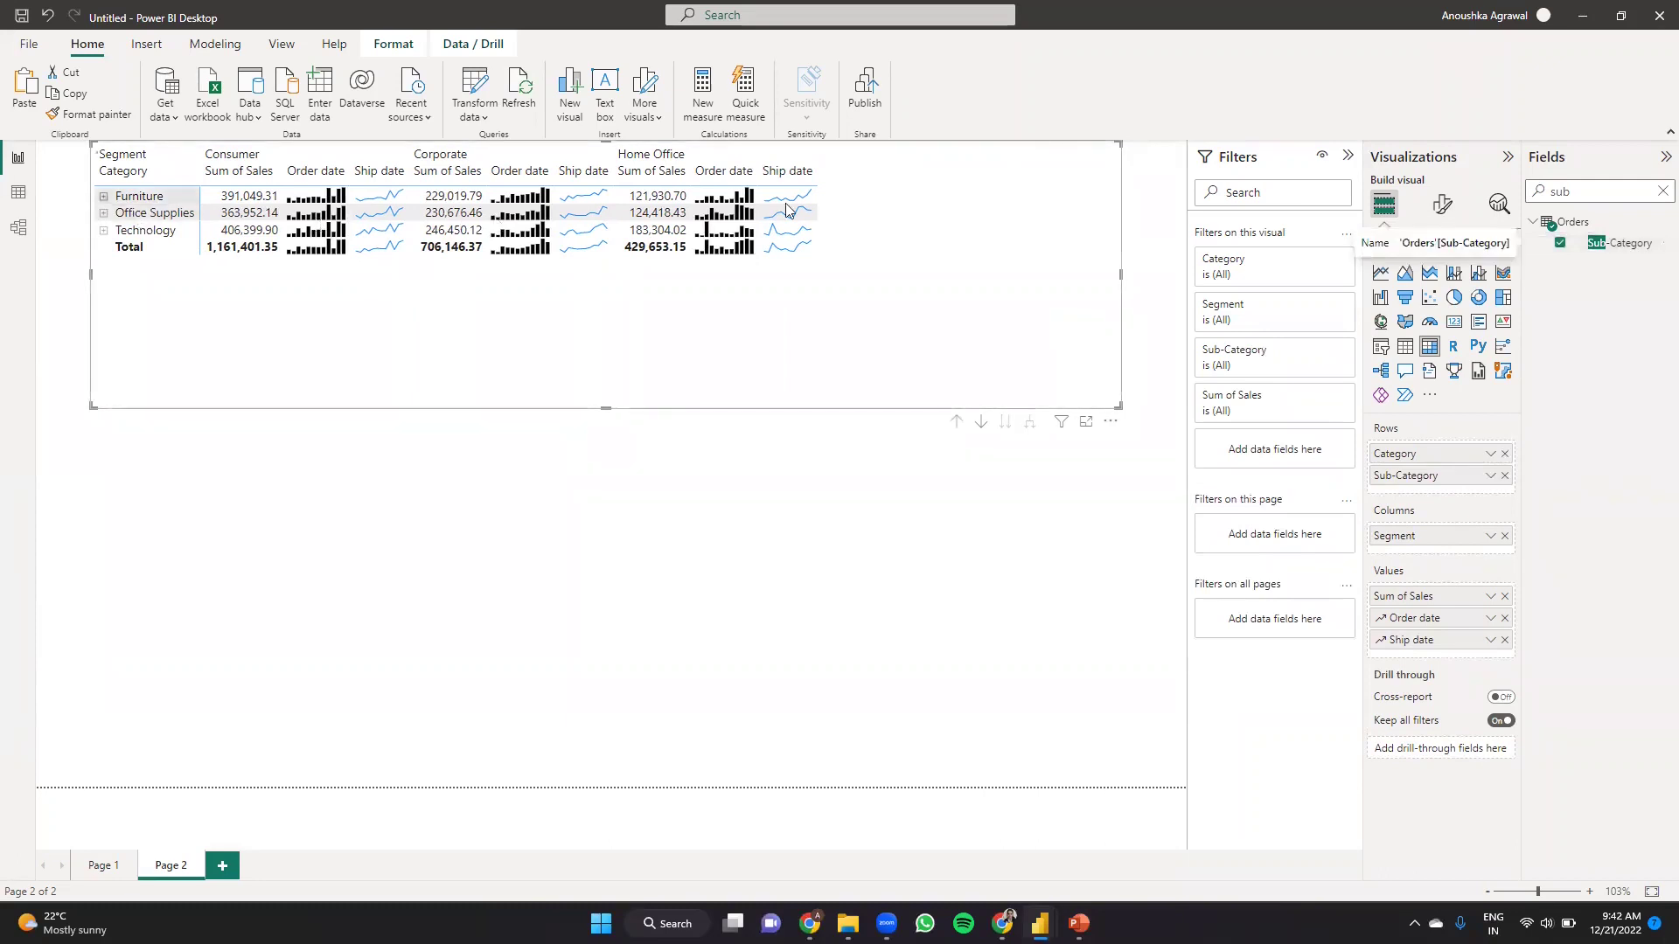
left_click(103, 196)
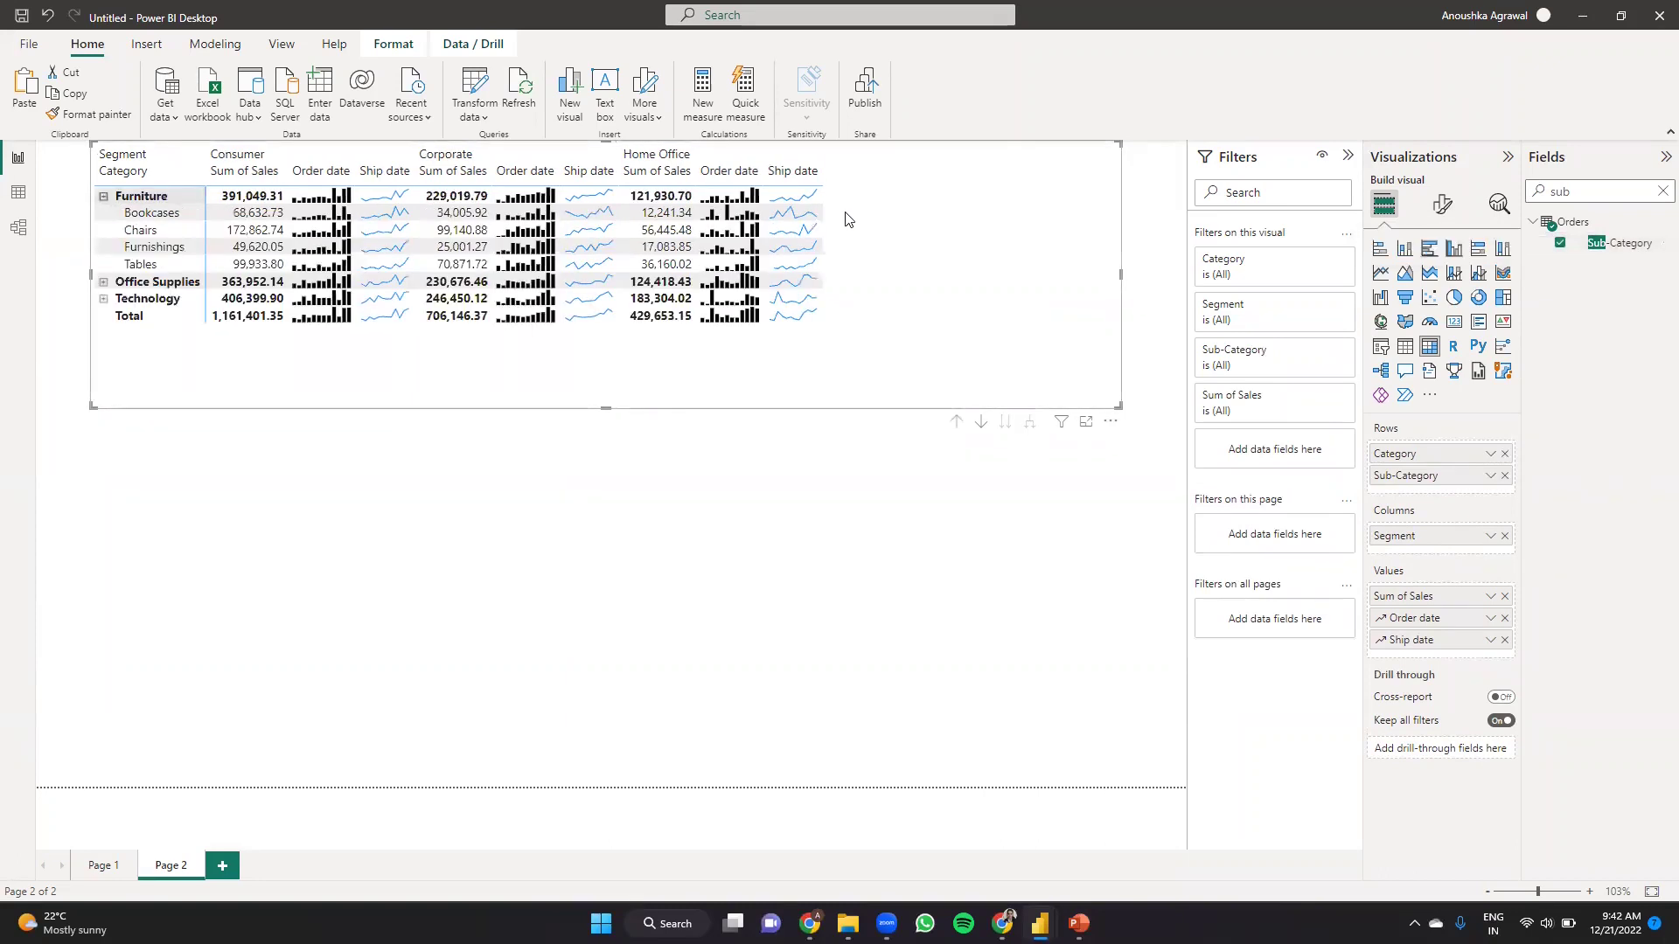
left_click(103, 198)
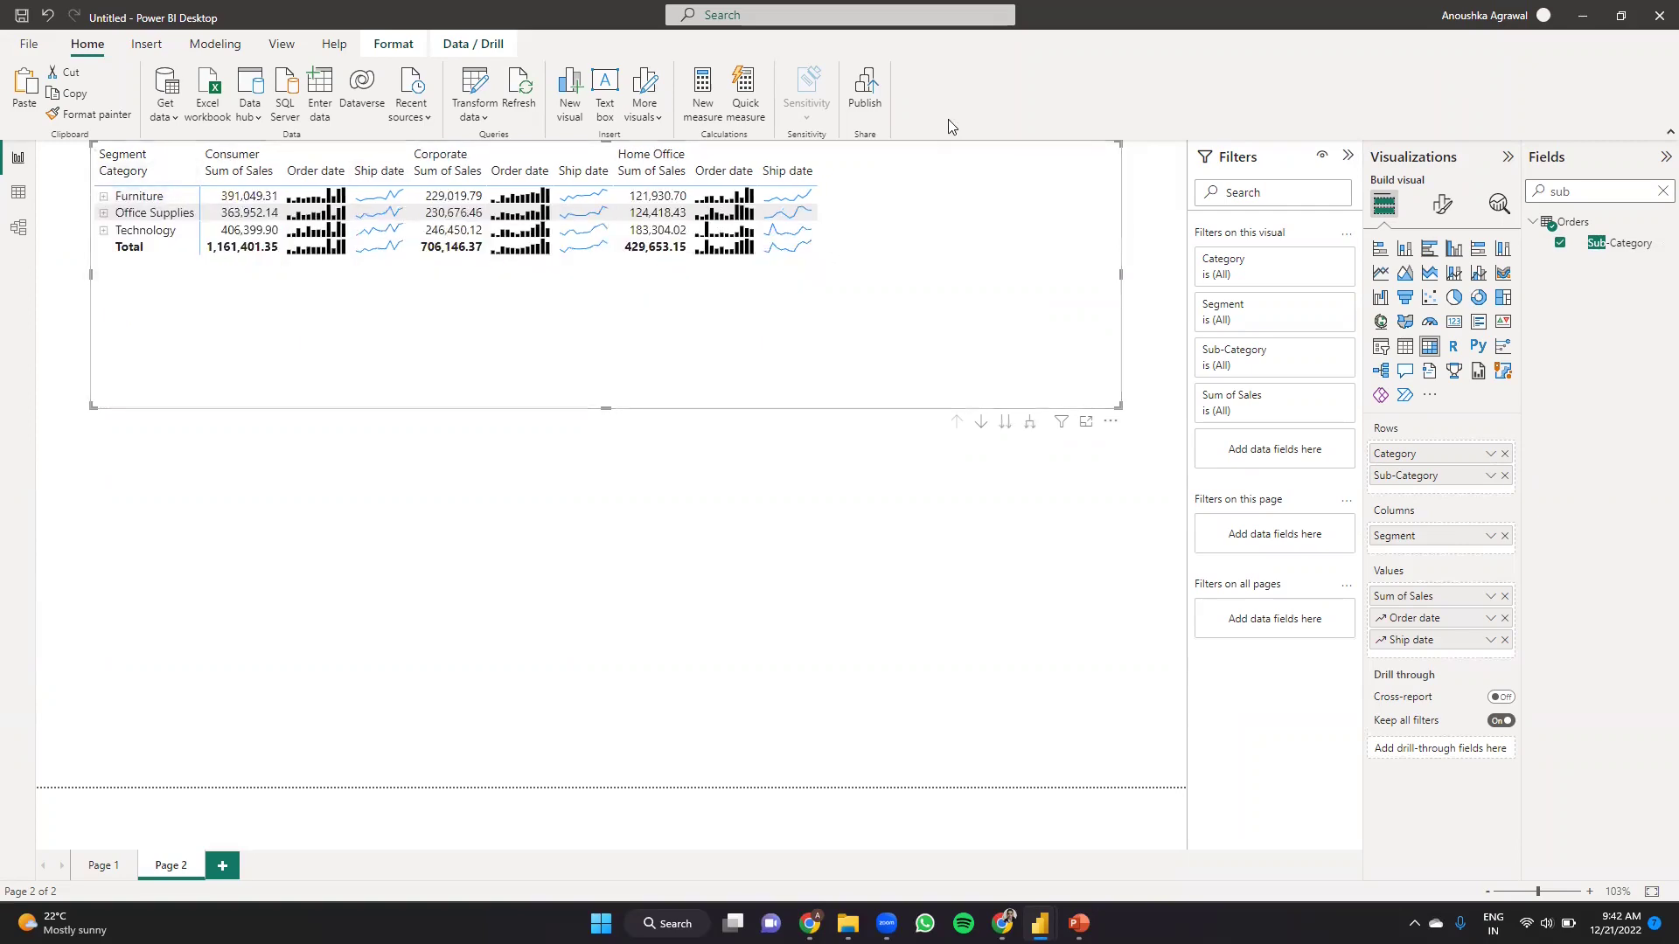